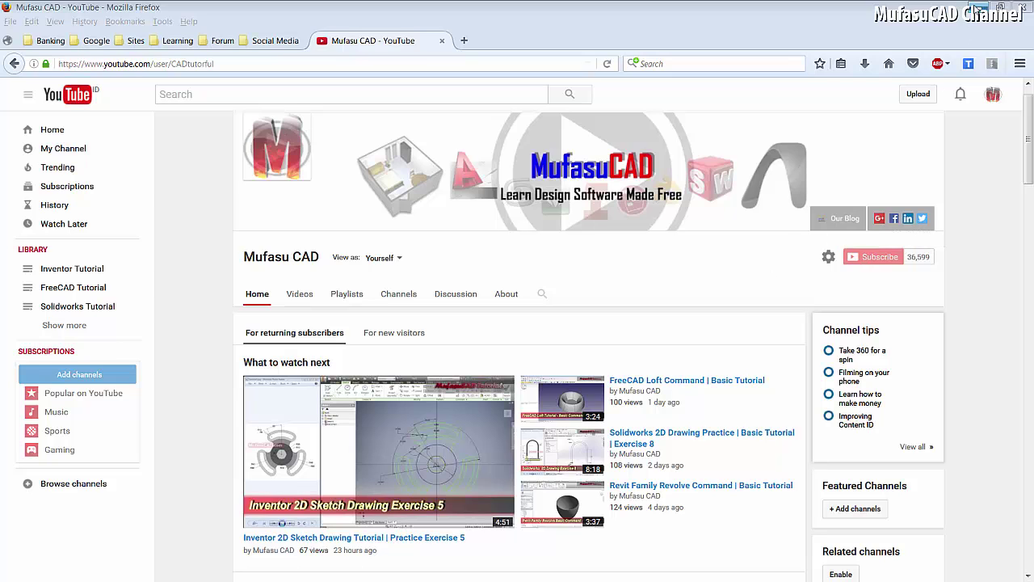
Minimize Firefox to reveal AutoCAD's blank Drawing1 beside the Exercise16.jpg micrometer reference.
left_click(978, 10)
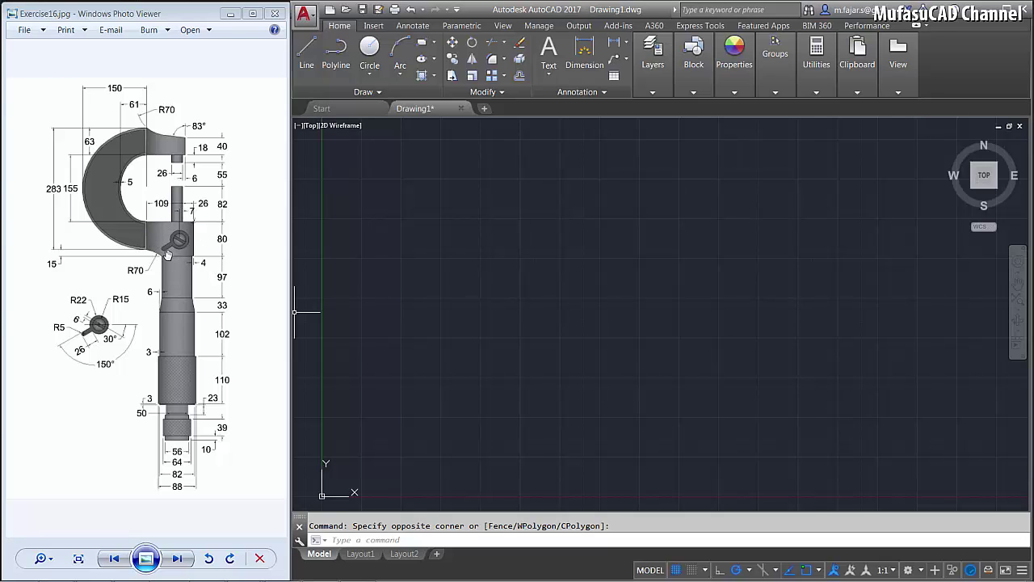
Open Drafting Settings with DS and draw a 56-unit horizontal line.
left_click(579, 280)
left_click(561, 296)
type("ds")
key("Return")
key("Return")
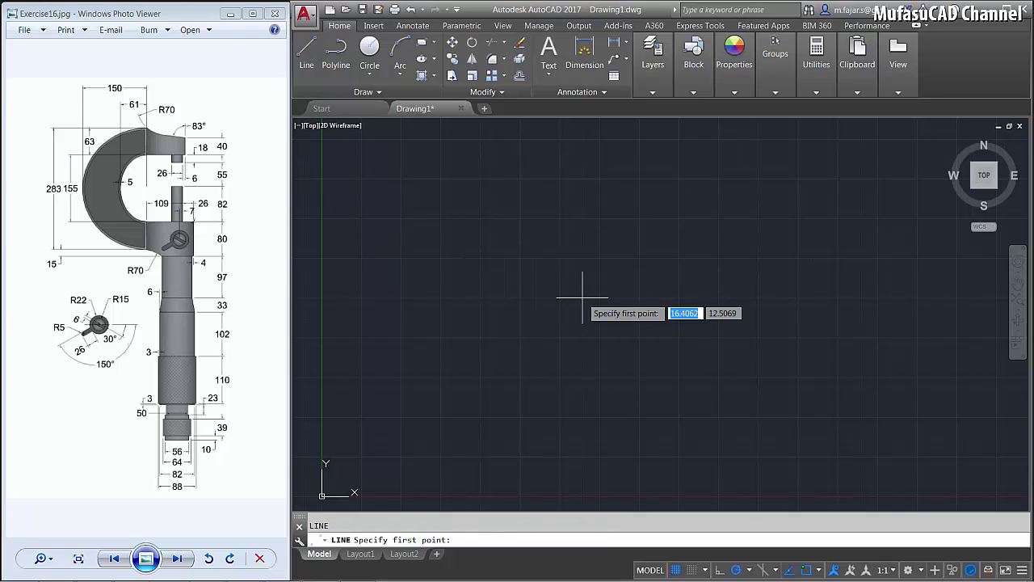
left_click(504, 326)
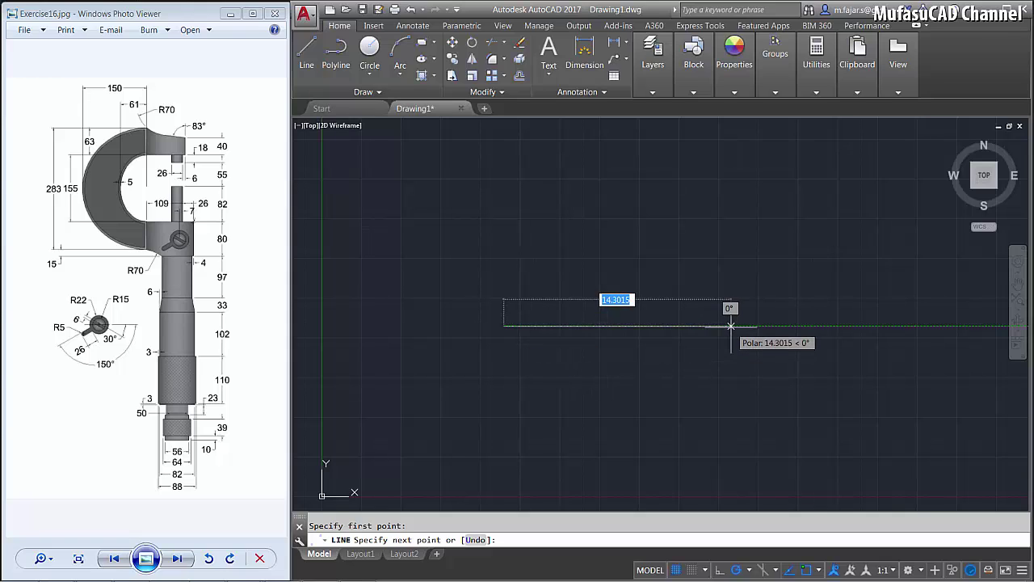
type("56")
key("Return")
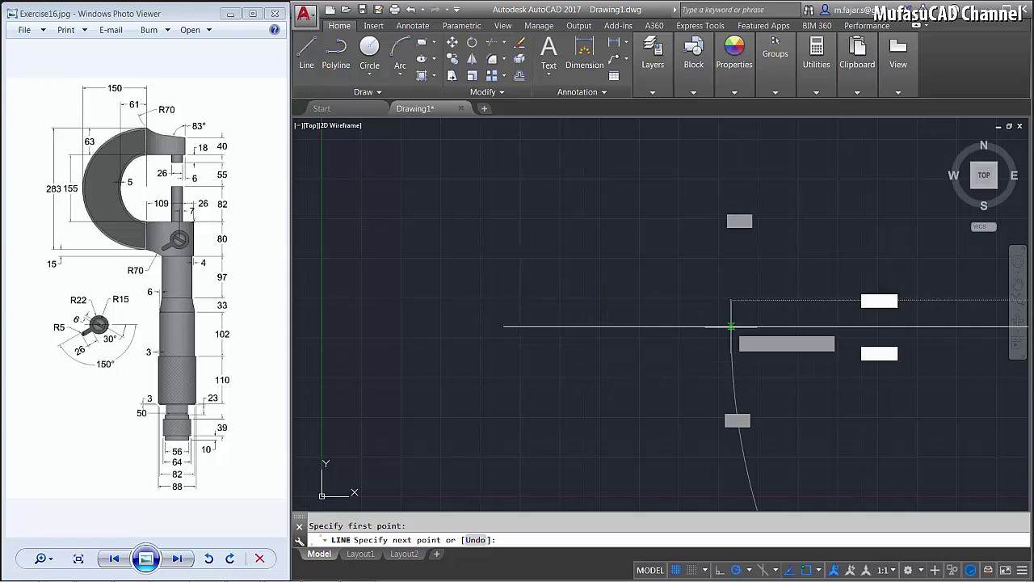
key("Return")
scroll(693, 341, "down", 3)
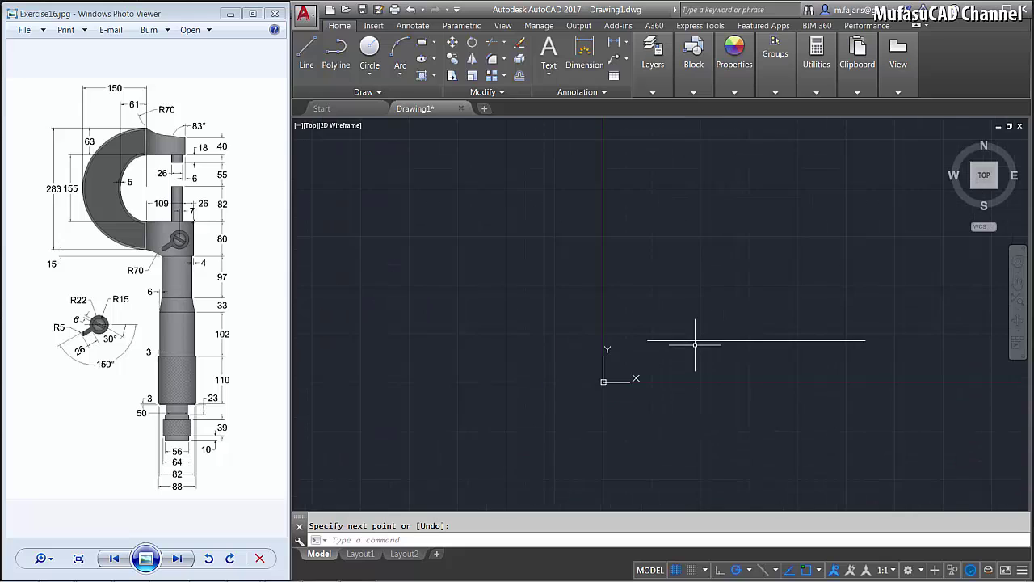
middle_click_drag(686, 342, 574, 369)
Draw a 64-unit horizontal line above the 56-unit line.
key("Return")
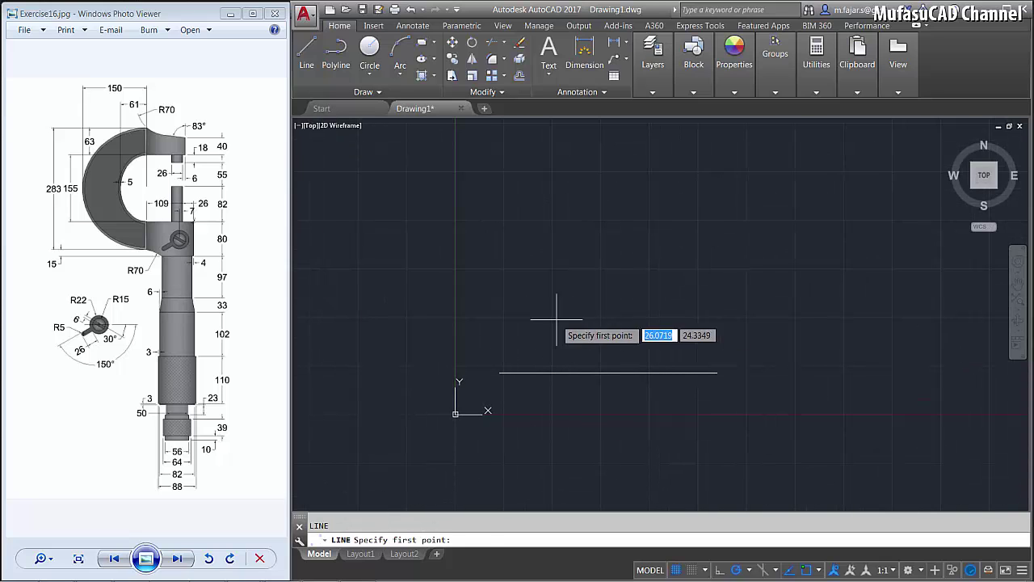
left_click(475, 299)
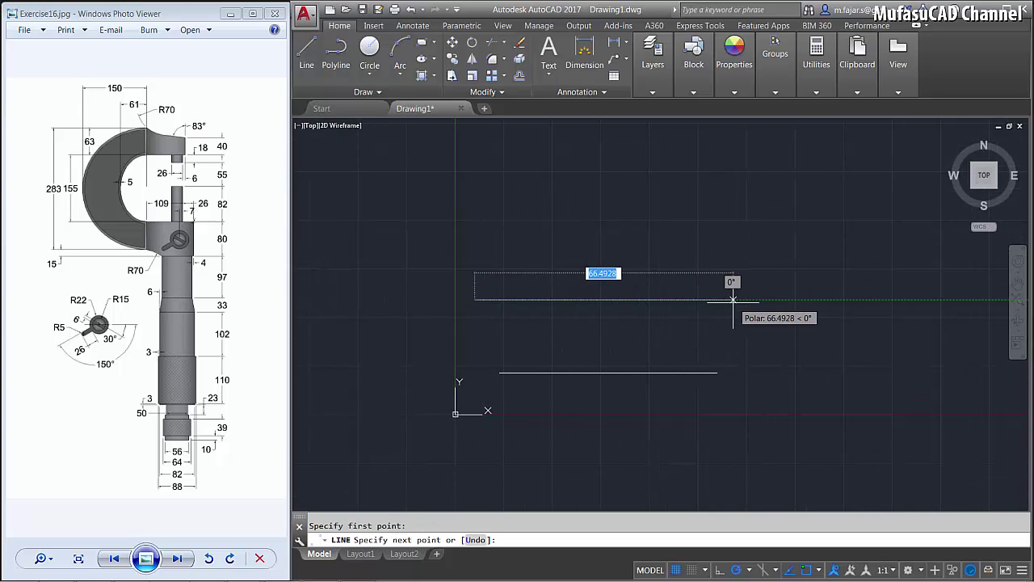
key("Return")
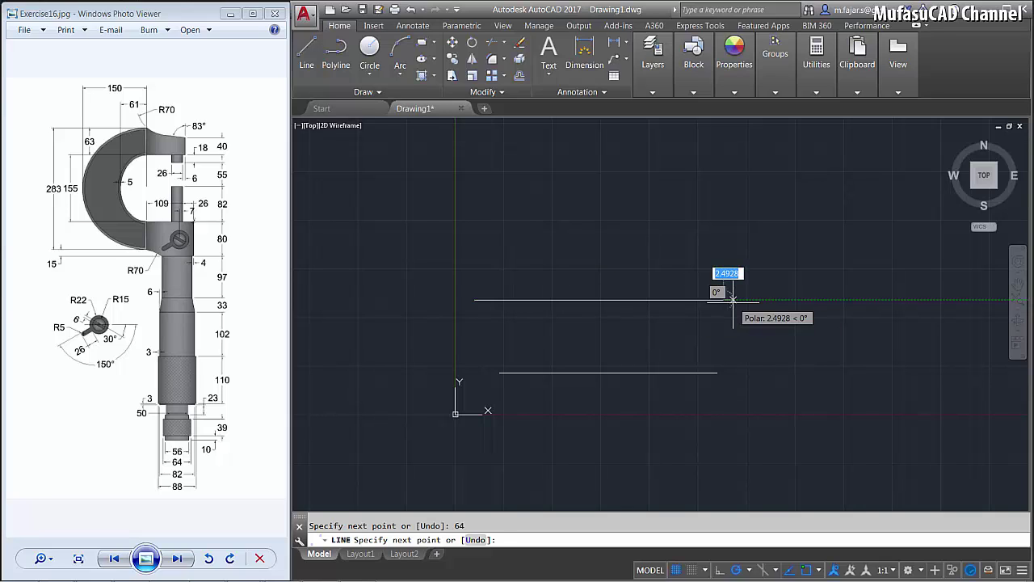
type("m")
key("Return")
Move the 64-unit line midpoint-to-midpoint onto the 56-unit line.
left_click(691, 289)
left_click(601, 330)
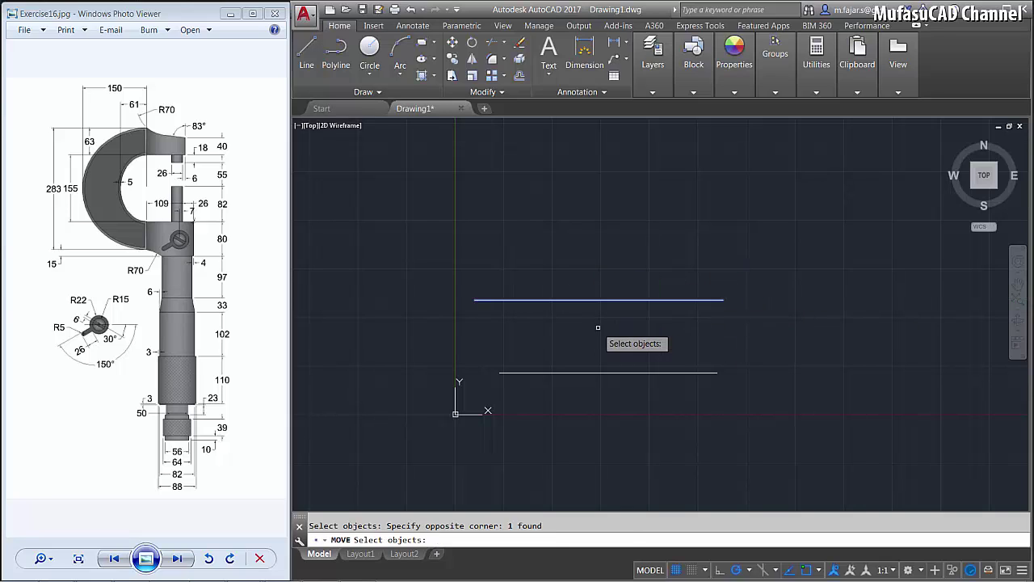
key("Return")
left_click(600, 300)
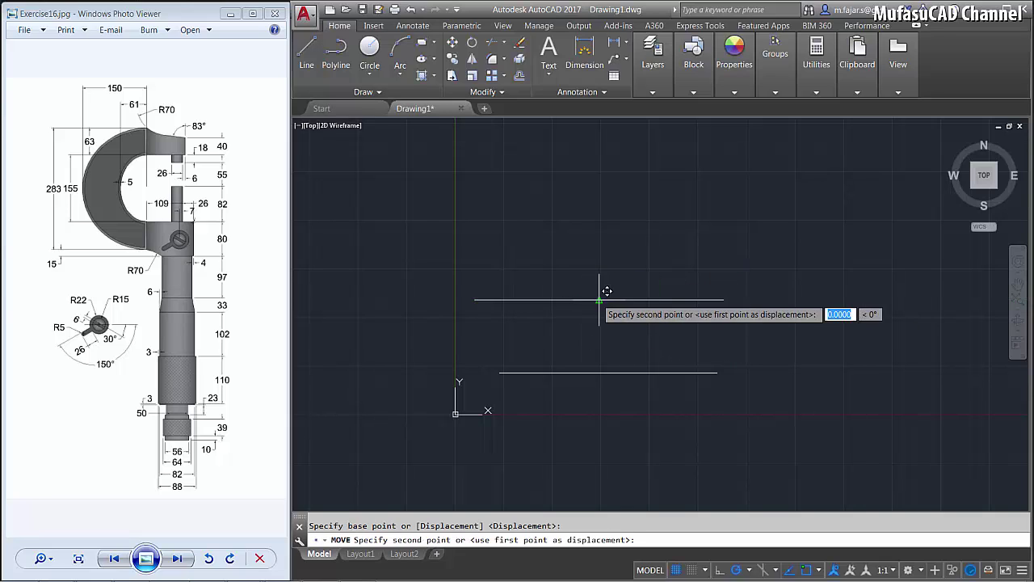
left_click(608, 372)
Move the 64-unit line 10 units straight up.
key("Return")
left_click(672, 373)
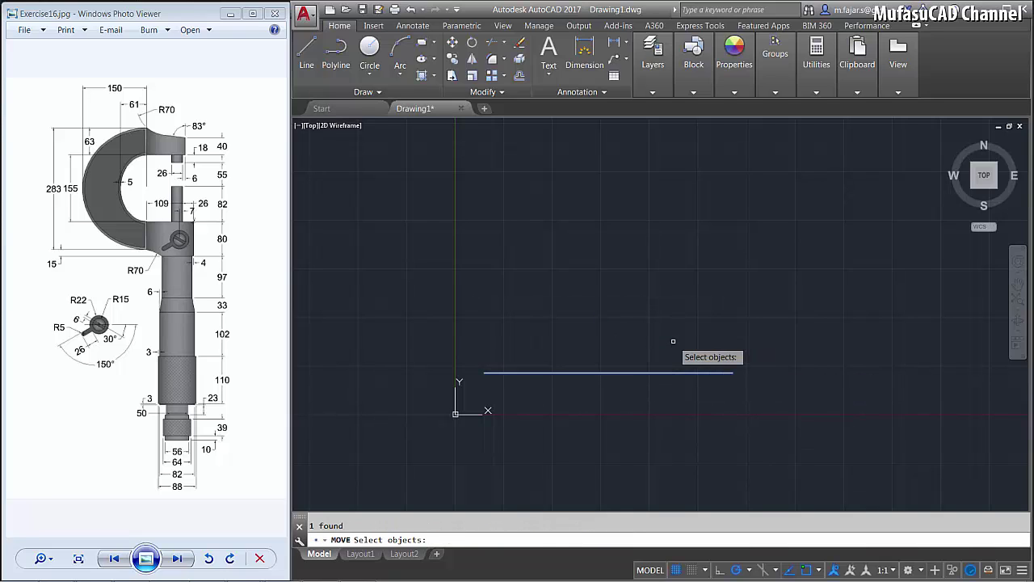
key("Return")
left_click(790, 415)
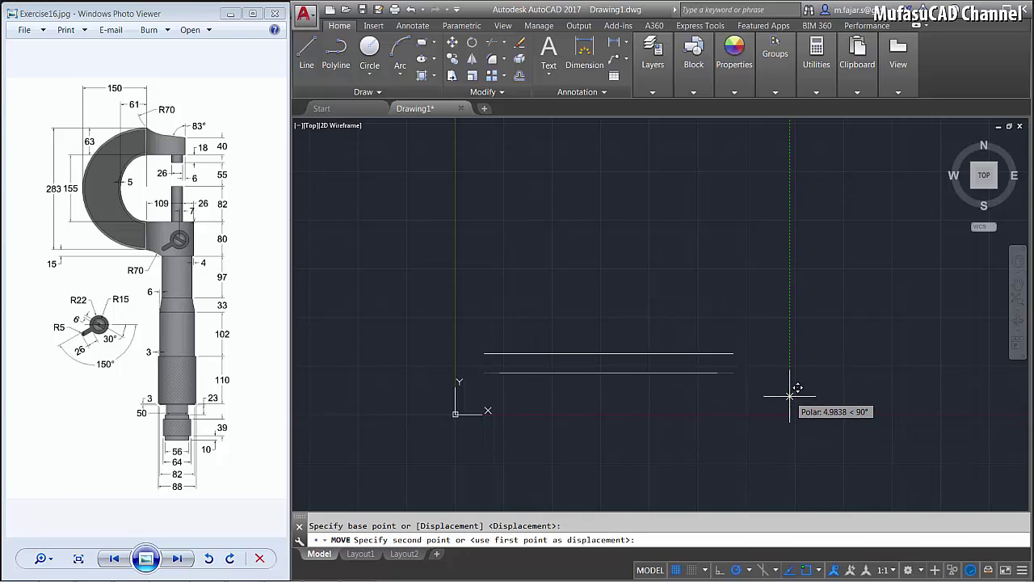
type("10")
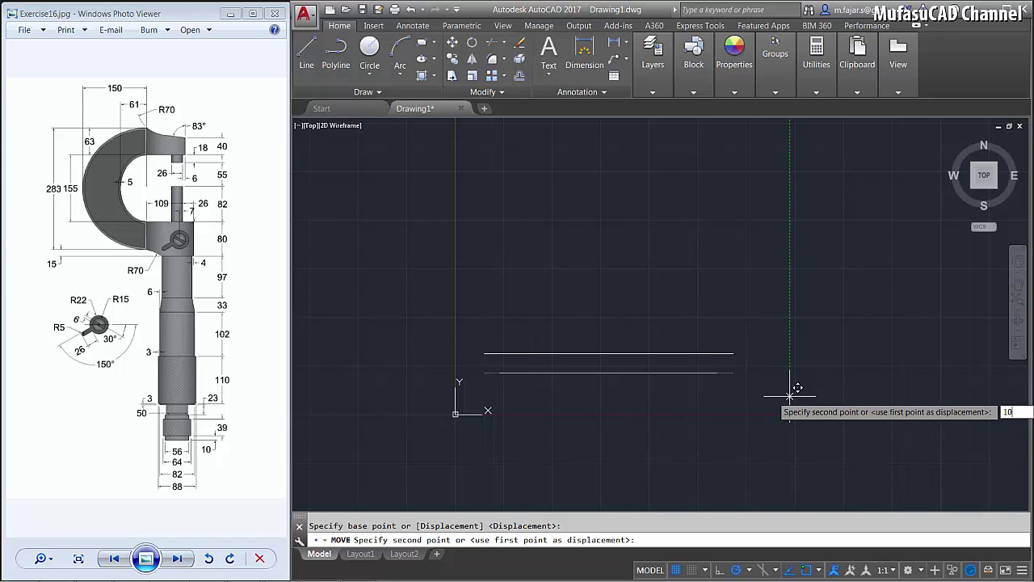
key("Return")
middle_click_drag(629, 300, 628, 328)
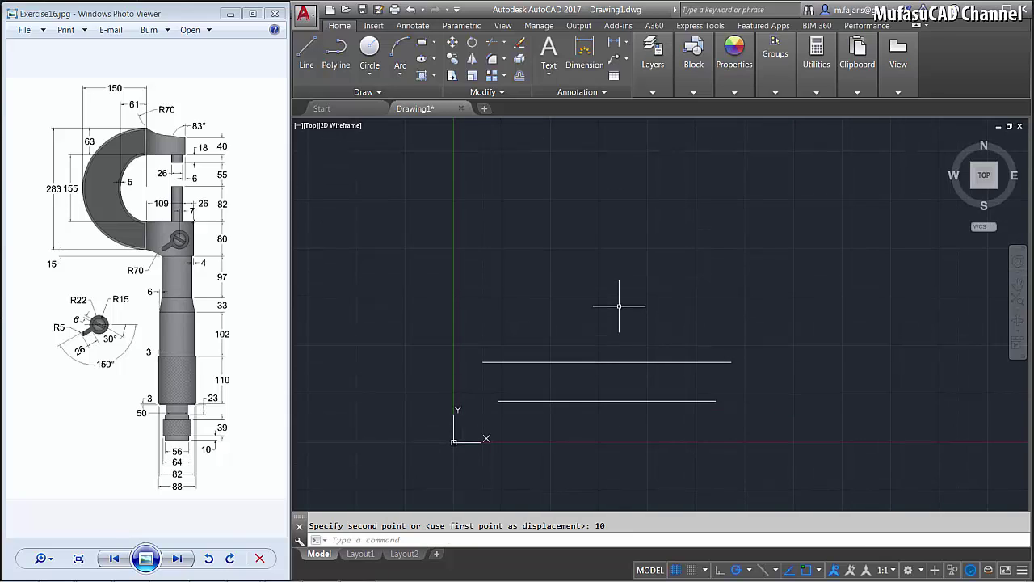
type("l")
key("Return")
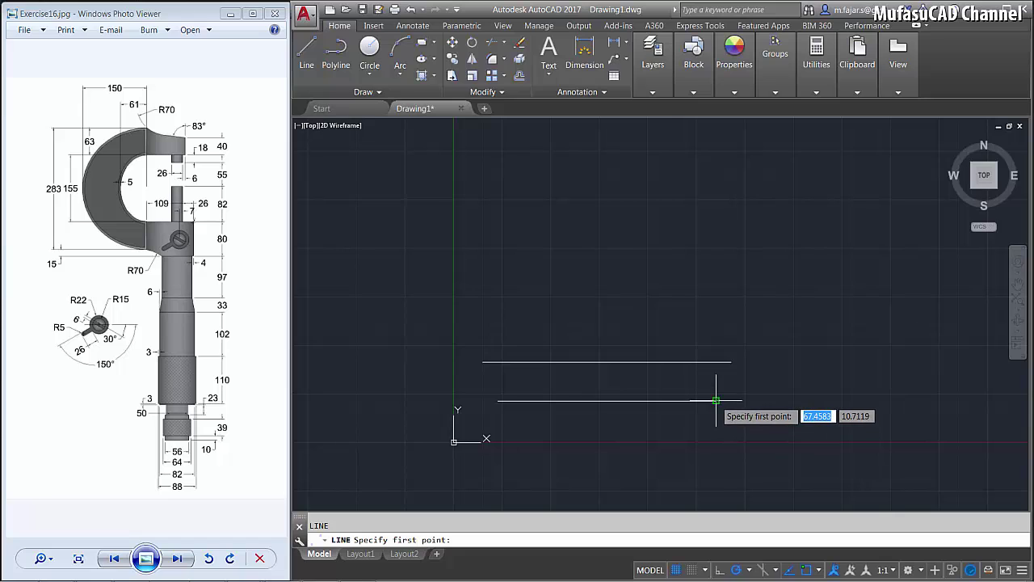
Connect the left and right ends of the 56 and 64 lines with vertical lines.
left_click(716, 400)
left_click(715, 362)
key("Return")
key("Return")
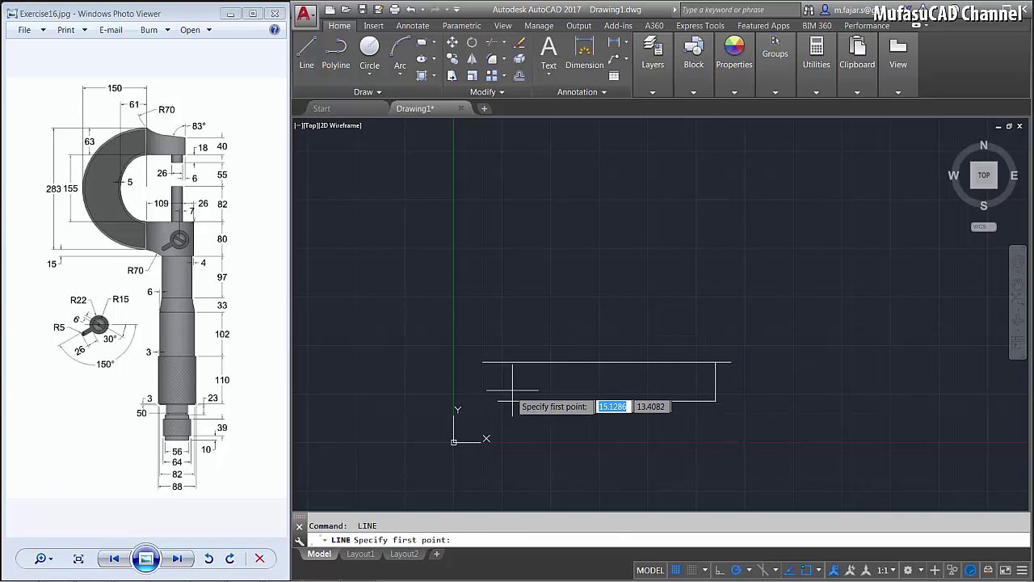
left_click(499, 400)
left_click(499, 363)
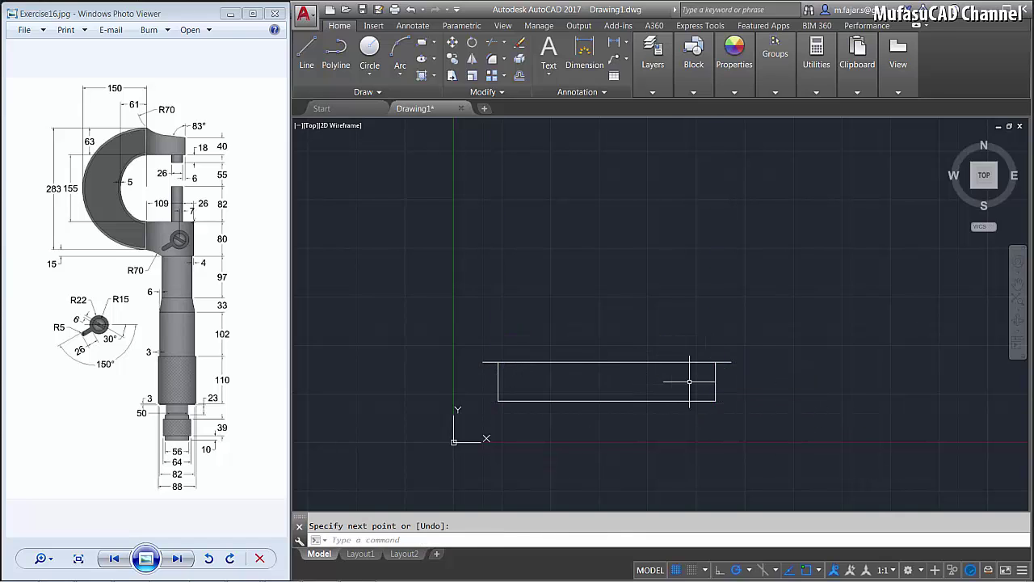
key("Return")
key("Return")
Draw a 39-unit-tall rectangle standing on the 64-unit line.
left_click(732, 363)
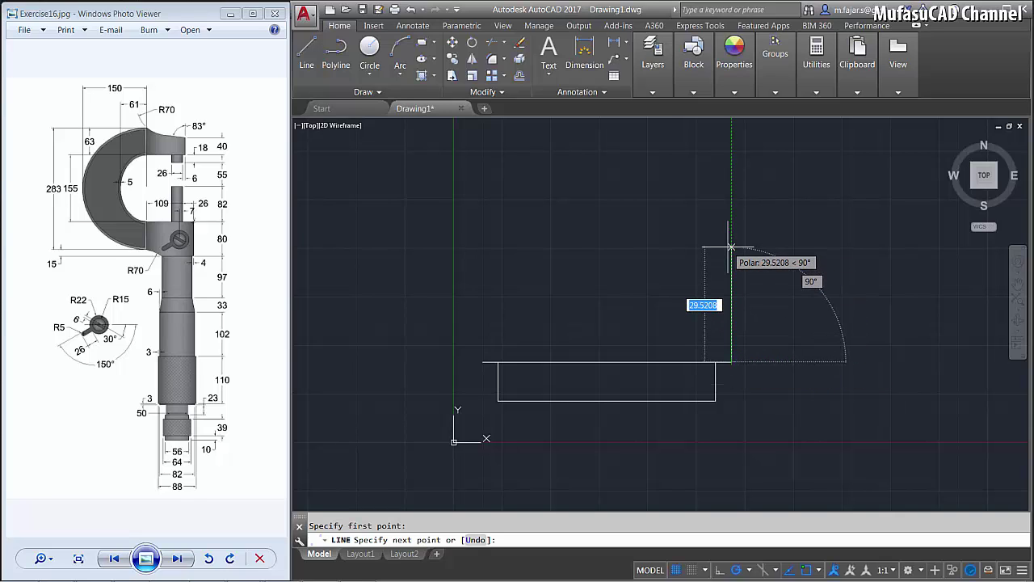
key("Return")
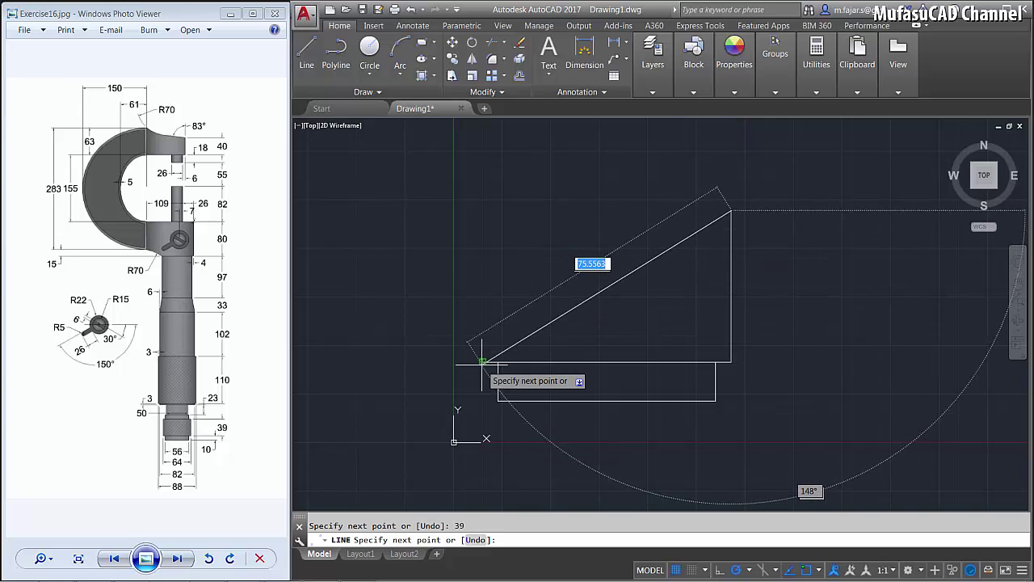
left_click(483, 211)
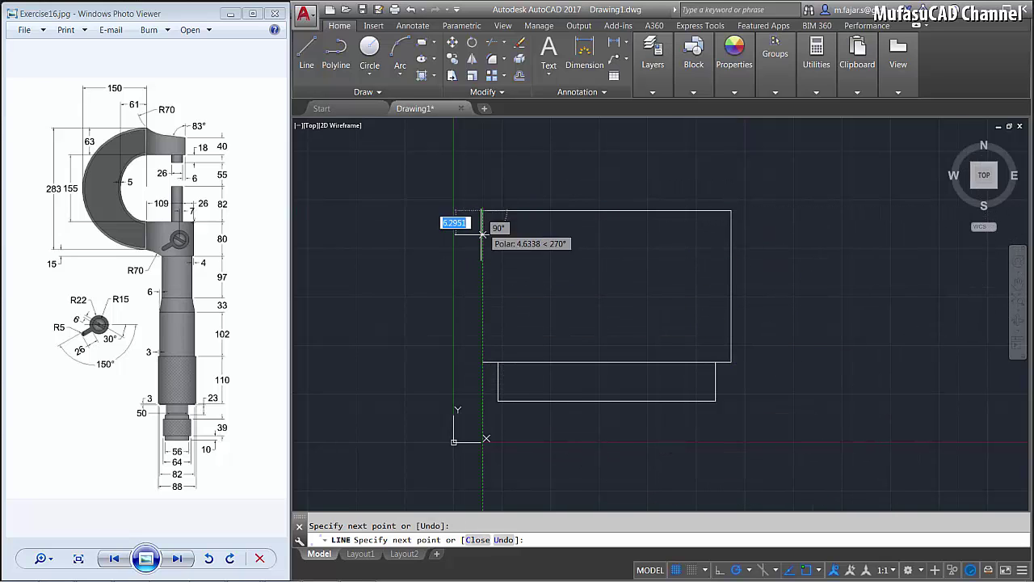
left_click(483, 362)
key("Return")
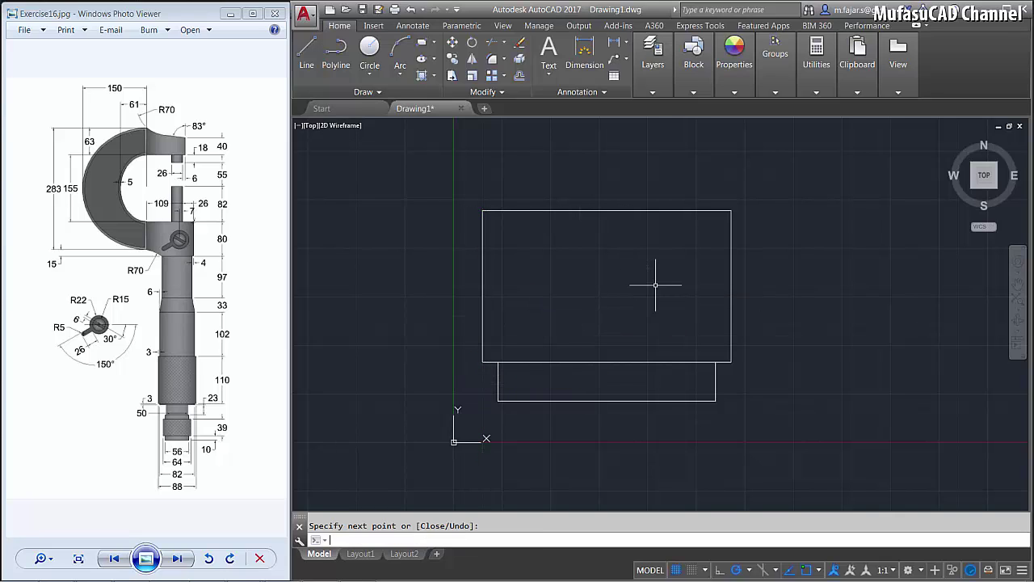
type("MI")
Mirror the three-line strip about the rectangle's horizontal midline, keeping the original.
key("Return")
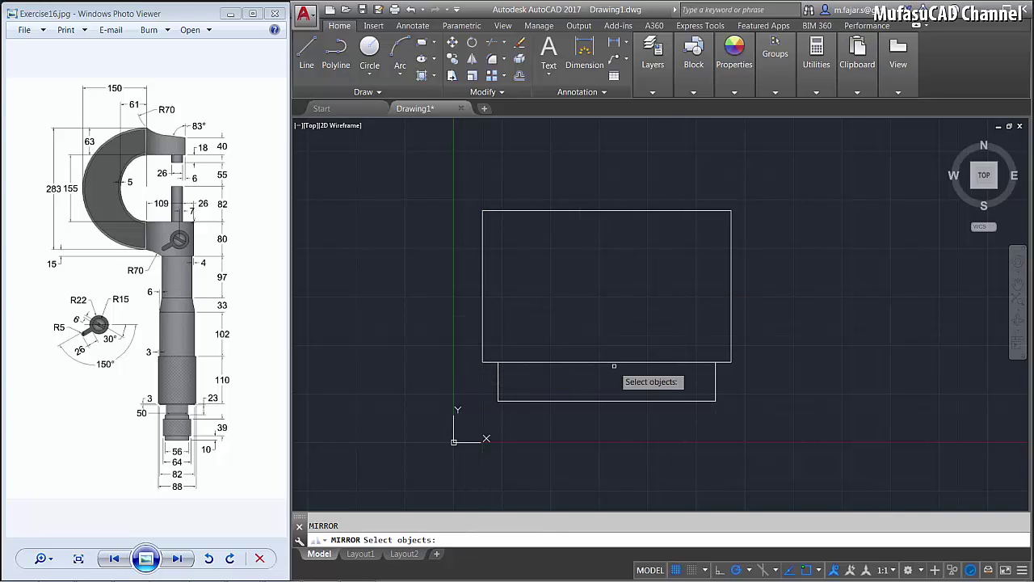
left_click(762, 437)
left_click(487, 376)
key("Return")
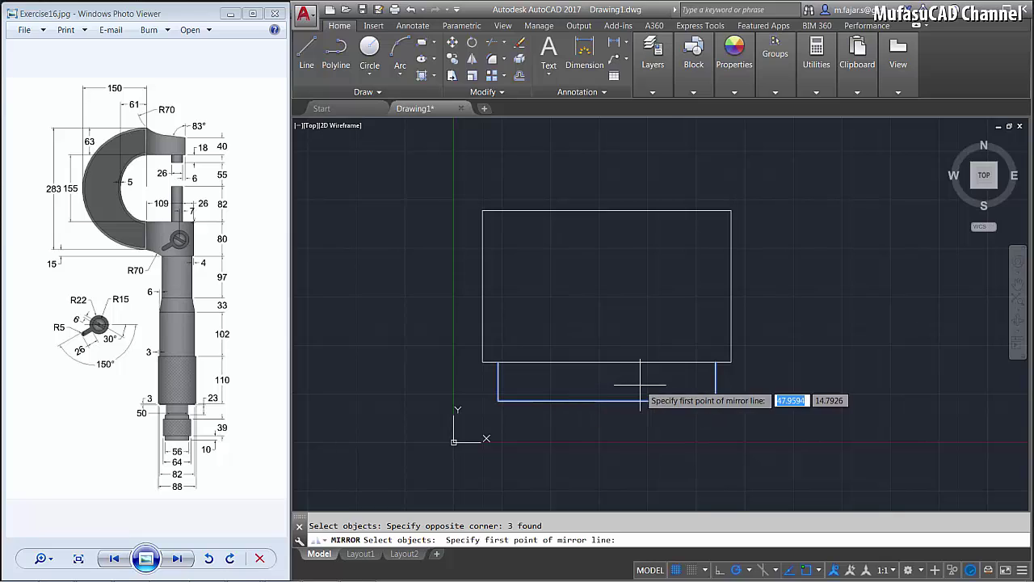
left_click(731, 285)
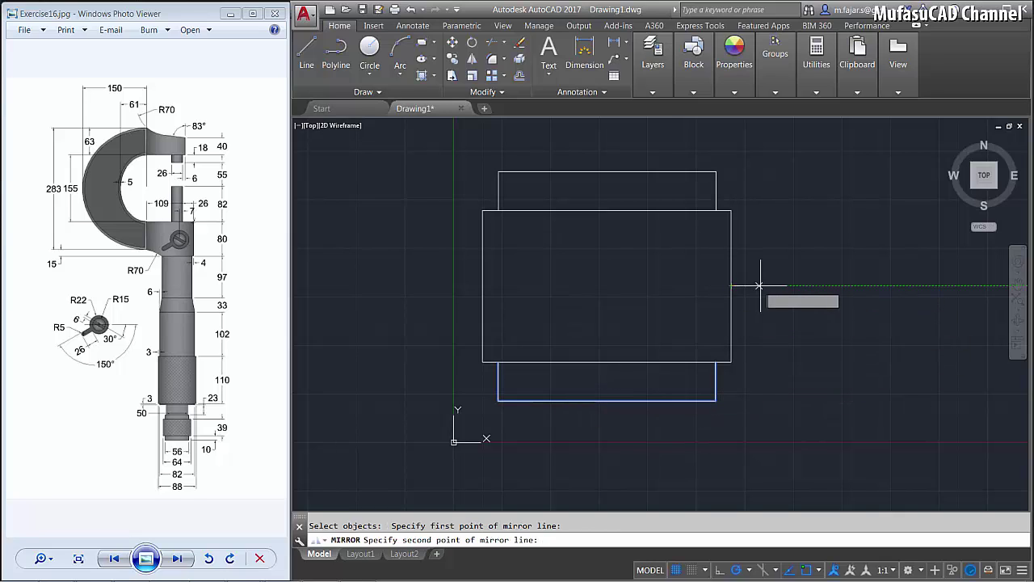
left_click(778, 285)
key("Return")
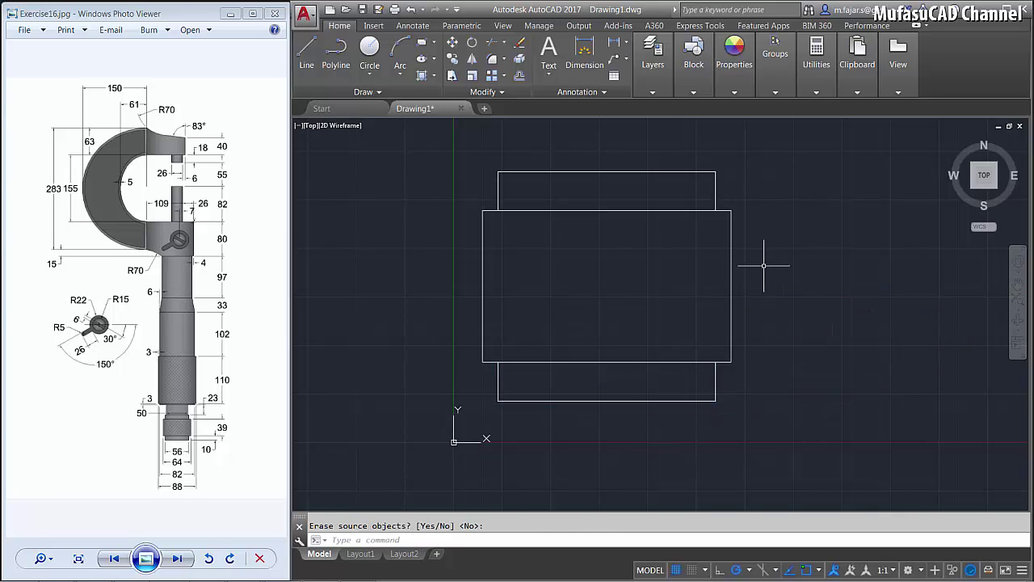
mouse_move(760, 207)
middle_mouse_down()
mouse_move(748, 261)
mouse_move(705, 298)
middle_mouse_up()
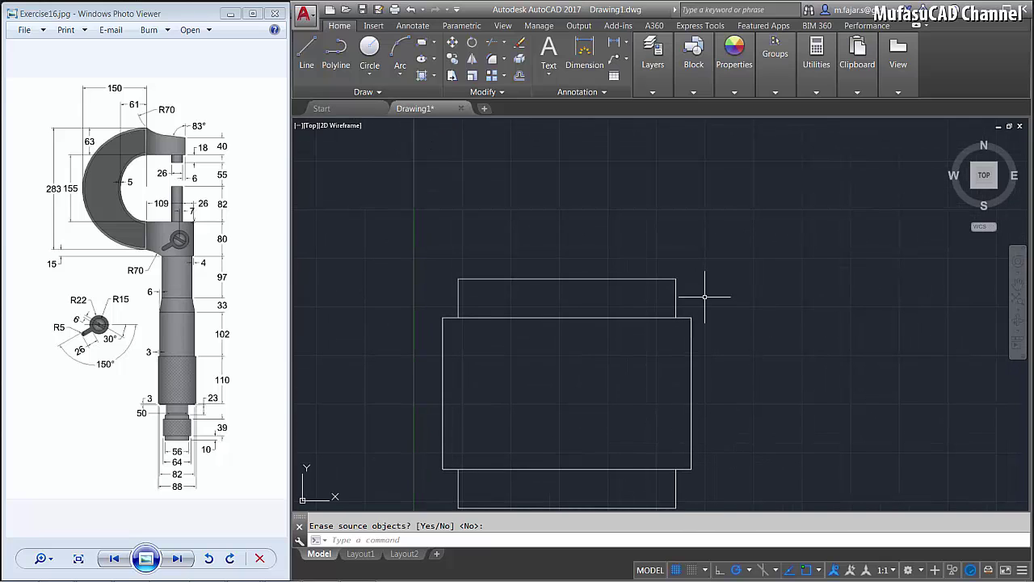
Draw a 50-unit horizontal line and centre it on the rectangle's top edge.
type("l")
key("Return")
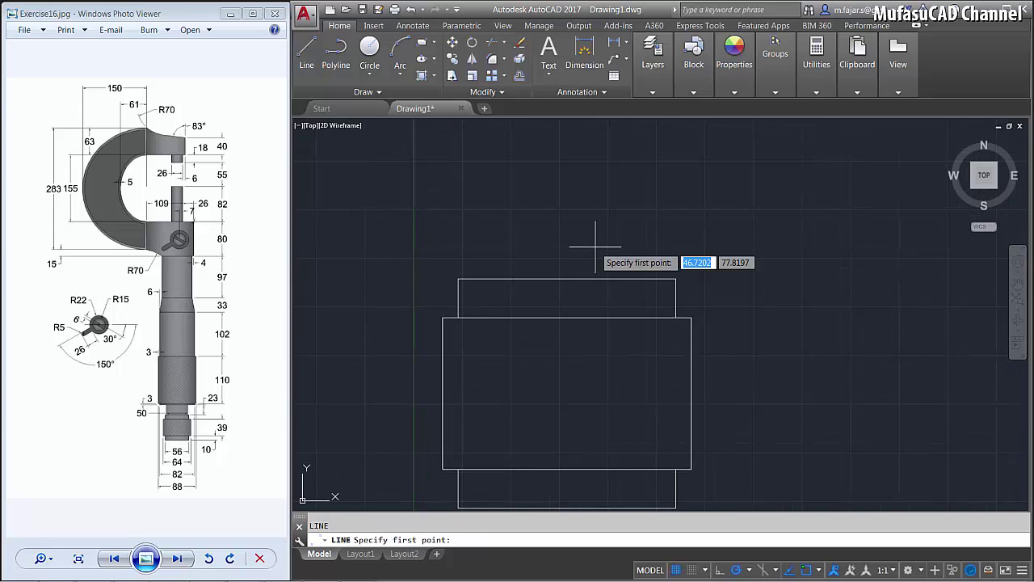
left_click(460, 199)
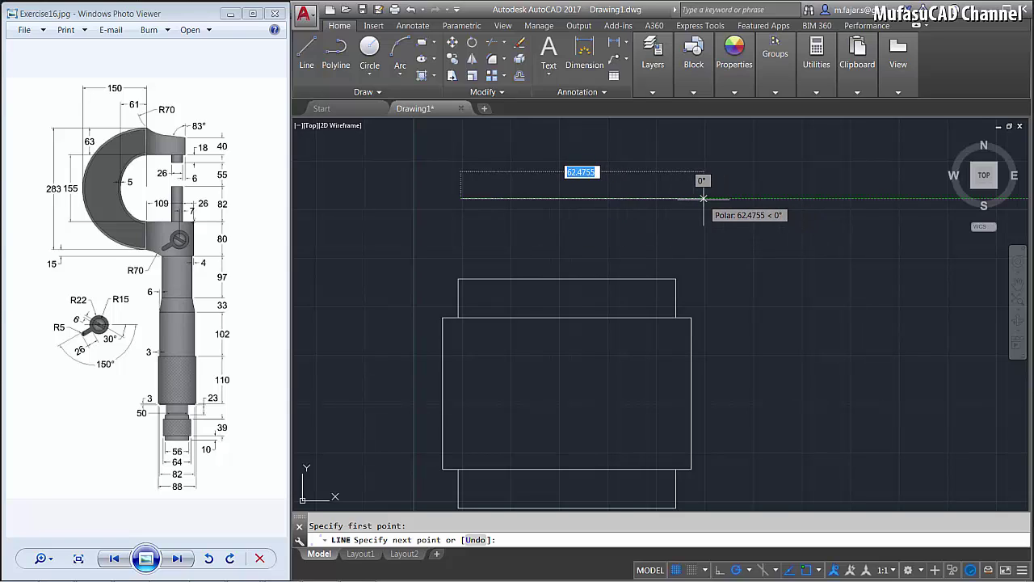
type("50")
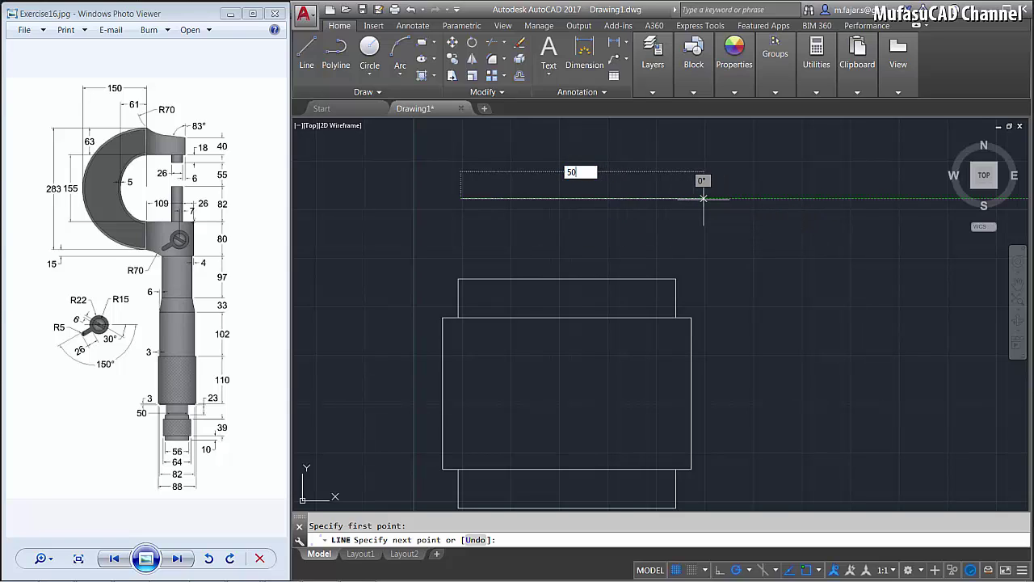
key("Return")
key("Return")
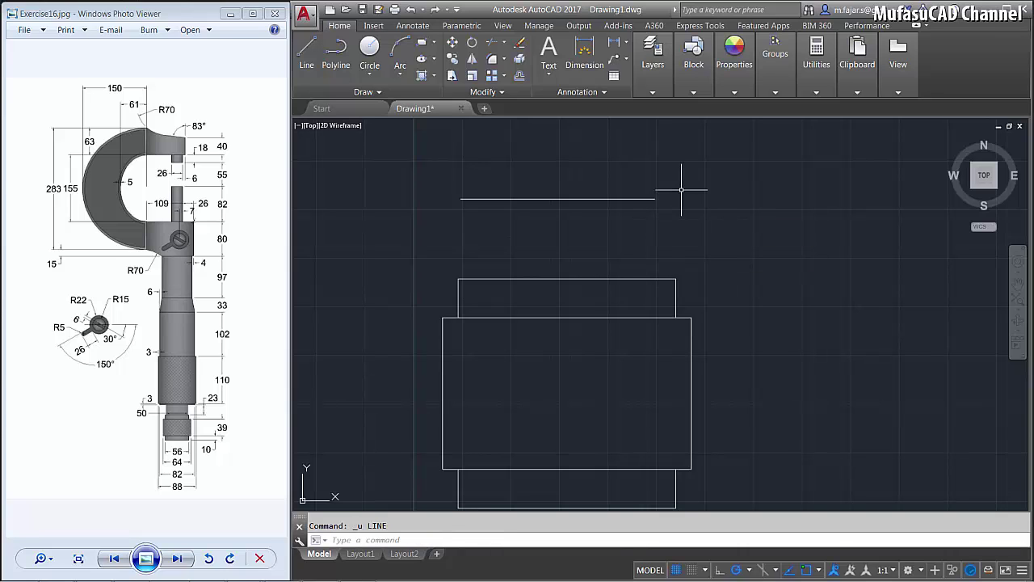
type("m")
key("Return")
left_click(658, 170)
left_click(549, 231)
key("Return")
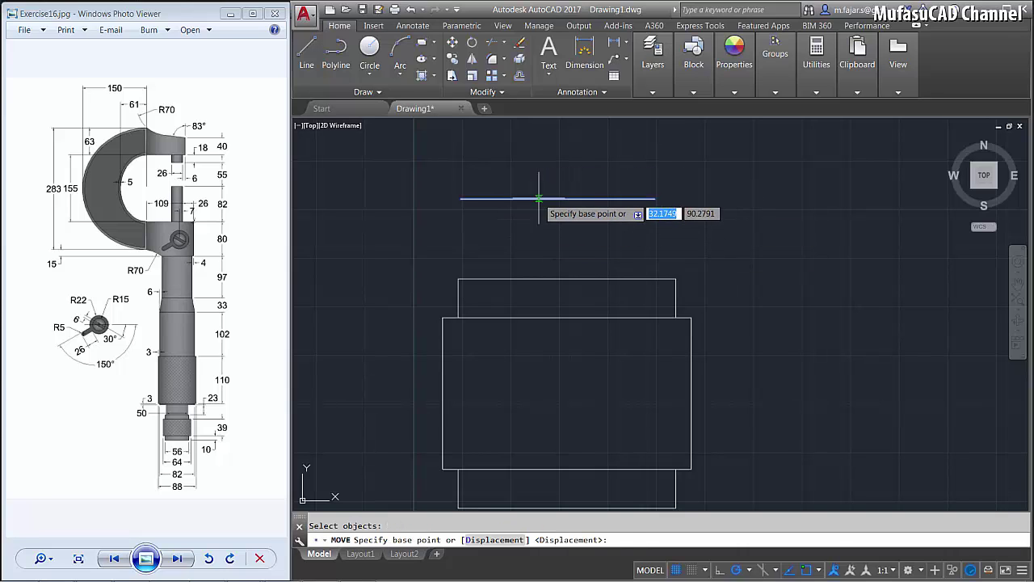
left_click(558, 199)
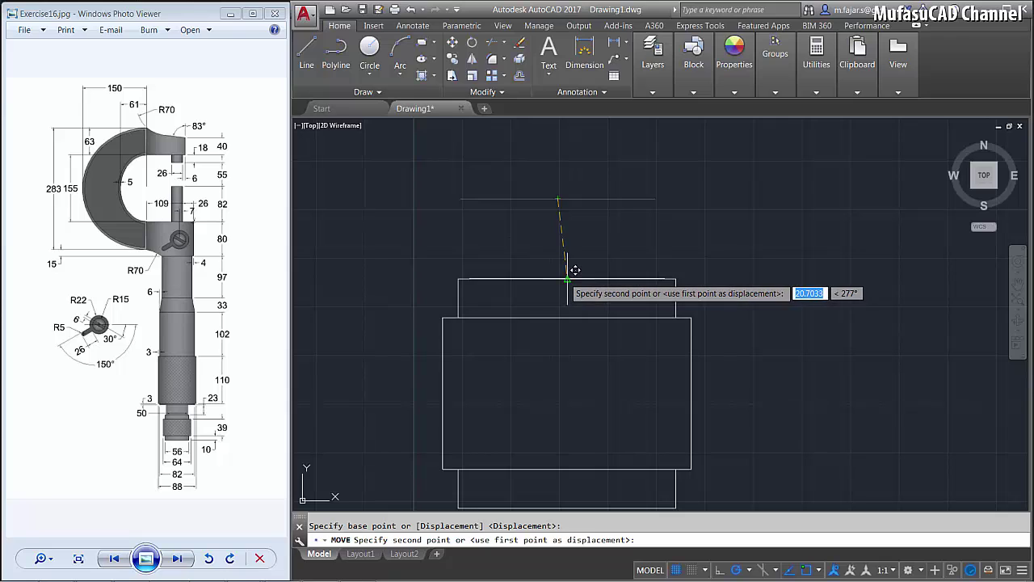
left_click(567, 279)
Move the 50-unit line 23 units up.
key("Return")
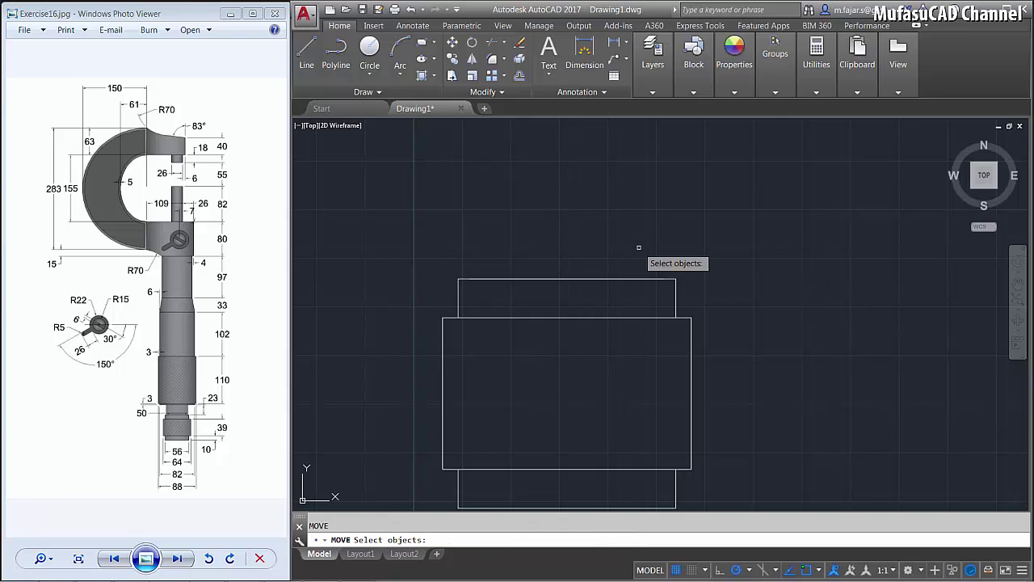
key("Return")
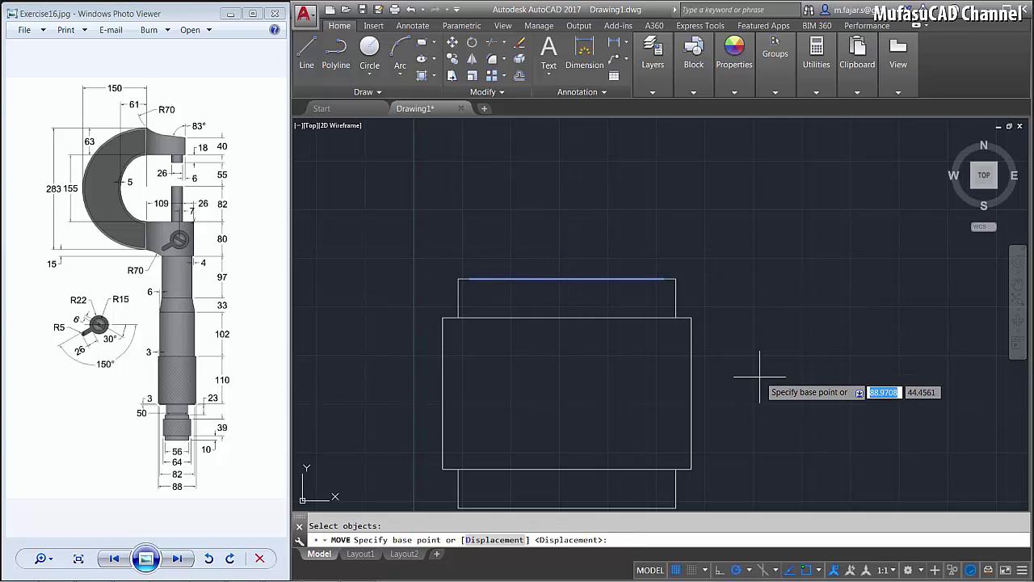
left_click(763, 366)
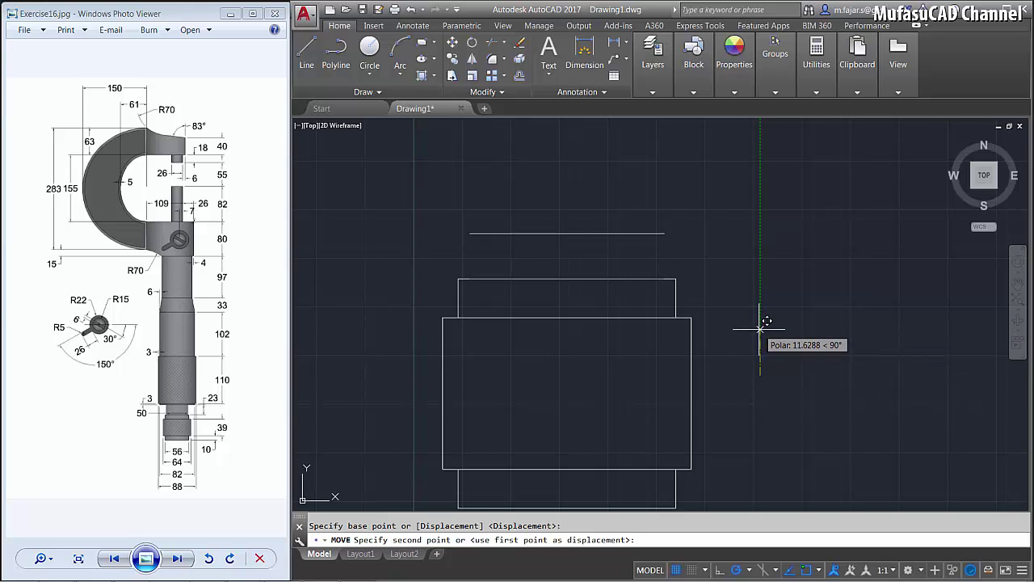
type("23")
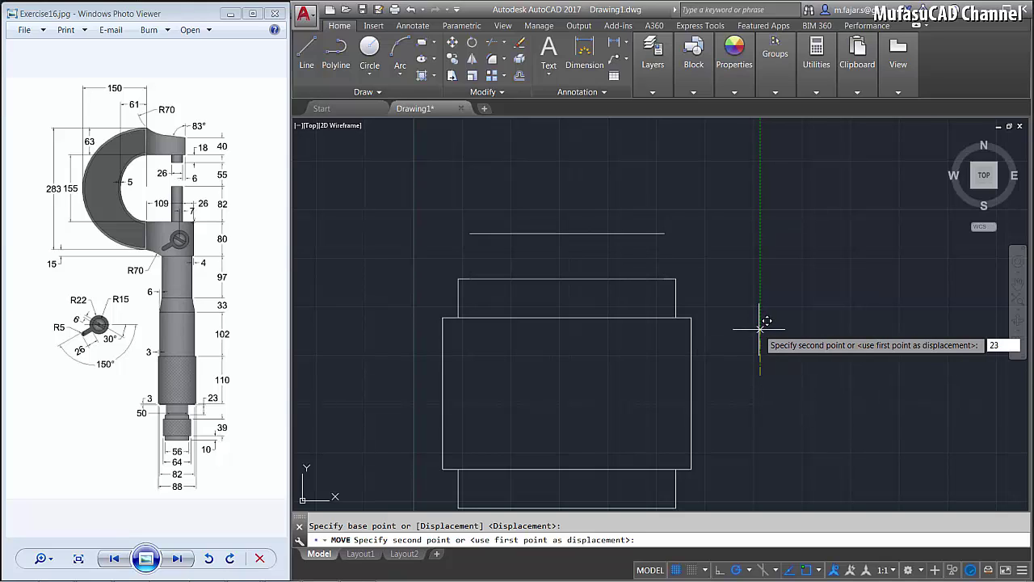
key("Return")
Draw the left and right vertical sides from the raised line down to the rectangle top.
type("l")
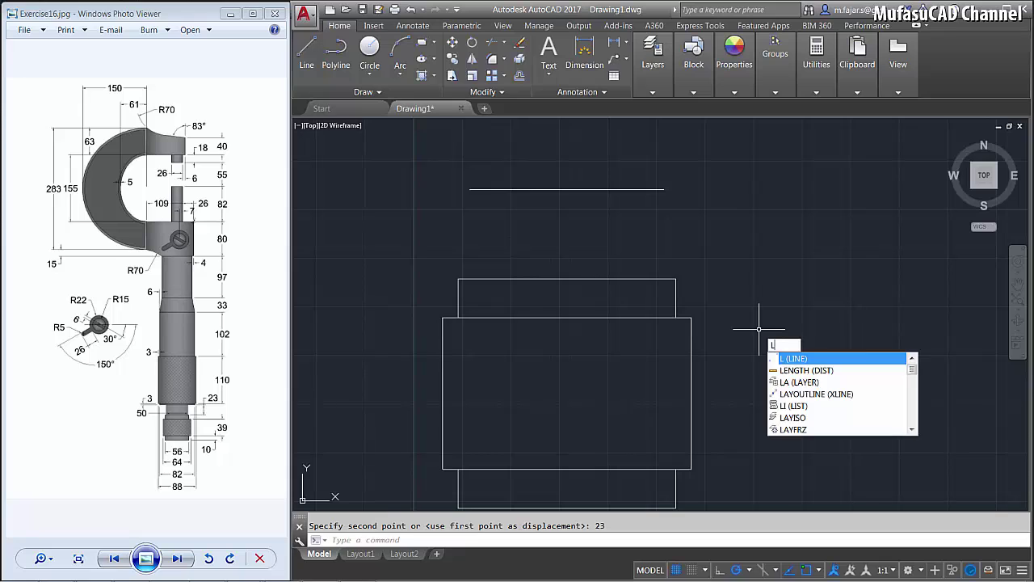
key("Return")
left_click(664, 189)
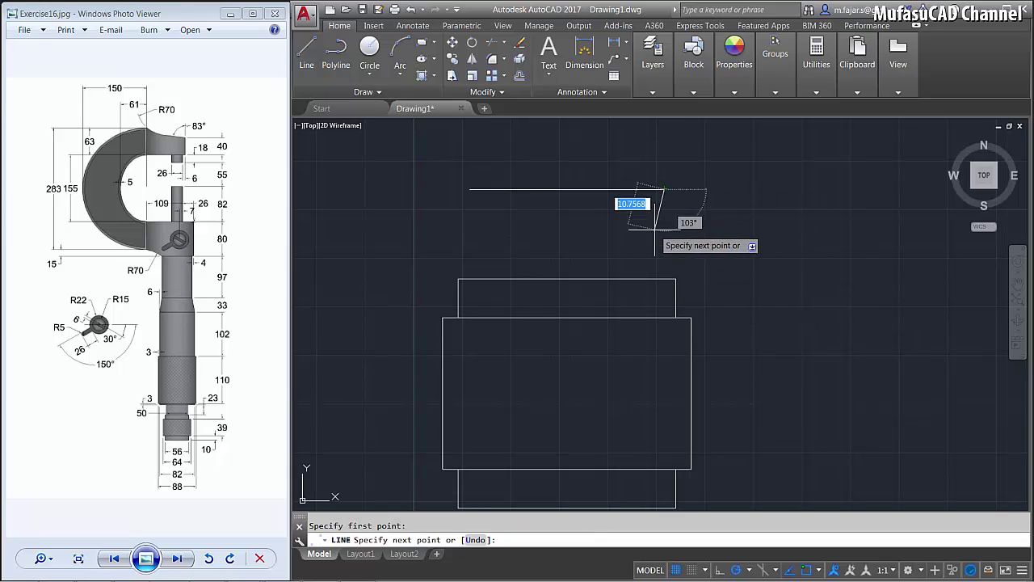
left_click(664, 279)
key("Return")
key("Return")
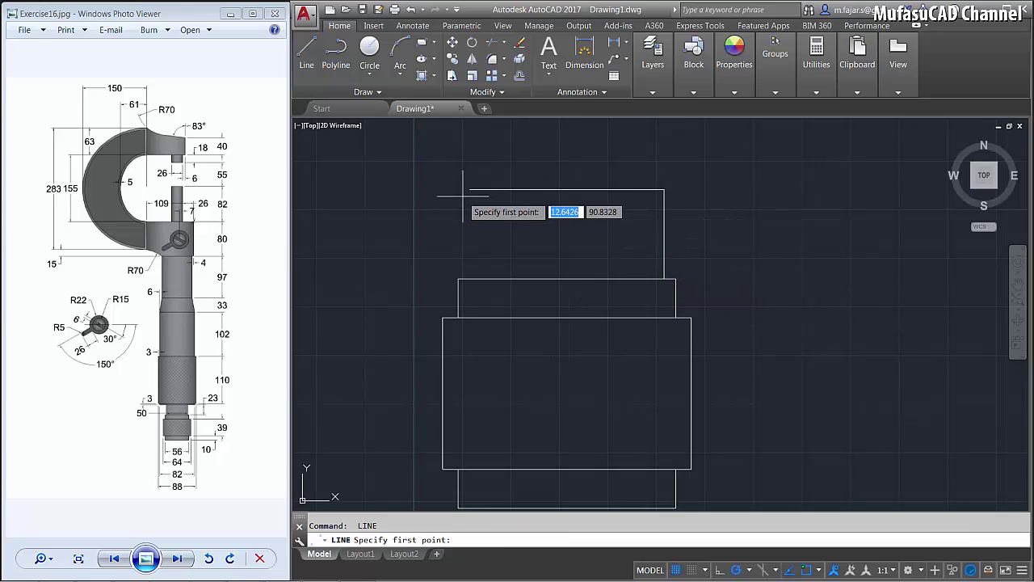
left_click(470, 279)
left_click(469, 189)
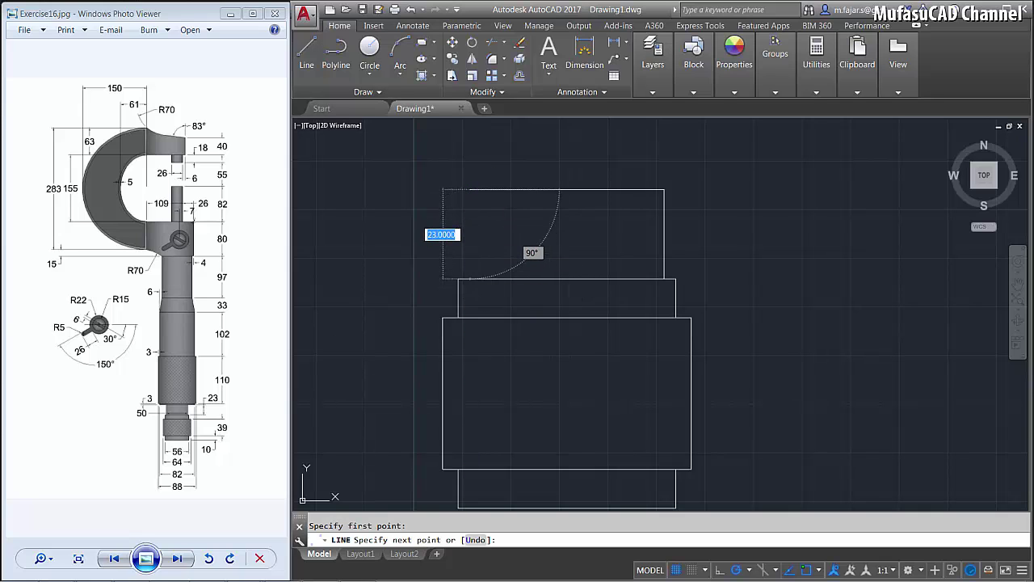
key("Return")
mouse_move(703, 218)
middle_mouse_down()
mouse_move(690, 269)
mouse_move(650, 306)
middle_mouse_up()
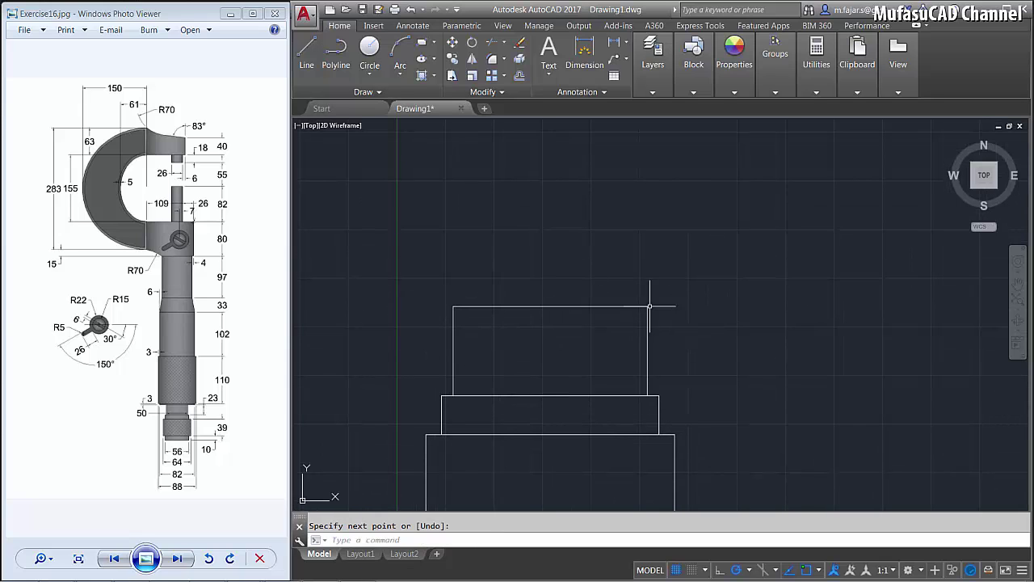
Draw two horizontal lines, 82 and 88 units long.
key("Return")
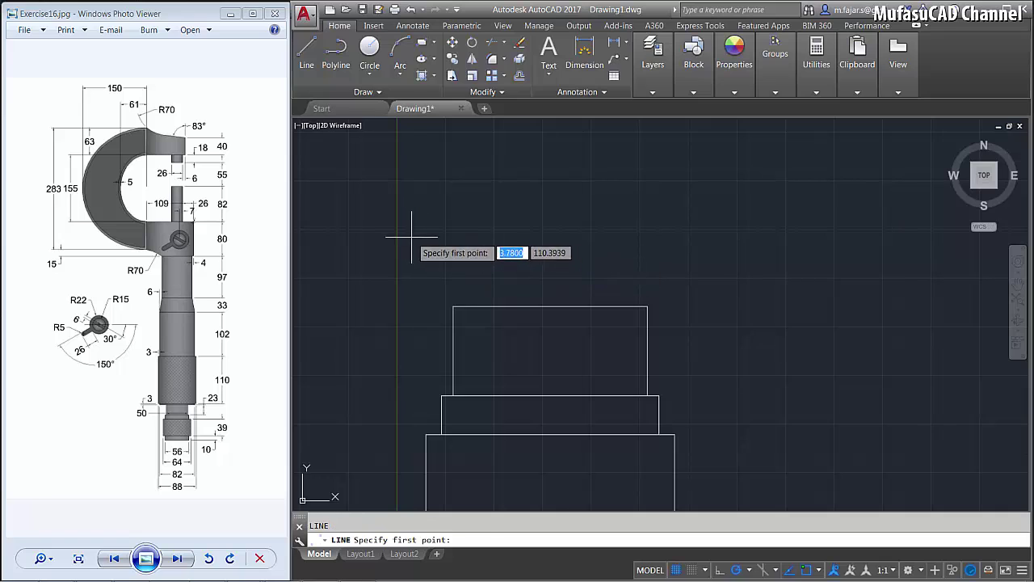
left_click(396, 230)
type("82")
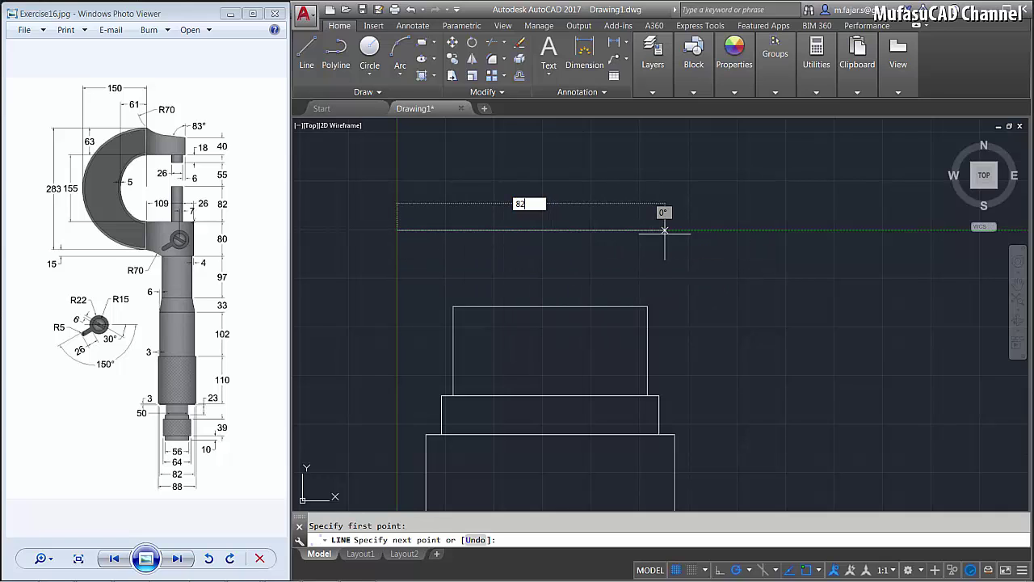
key("Return")
key("Return")
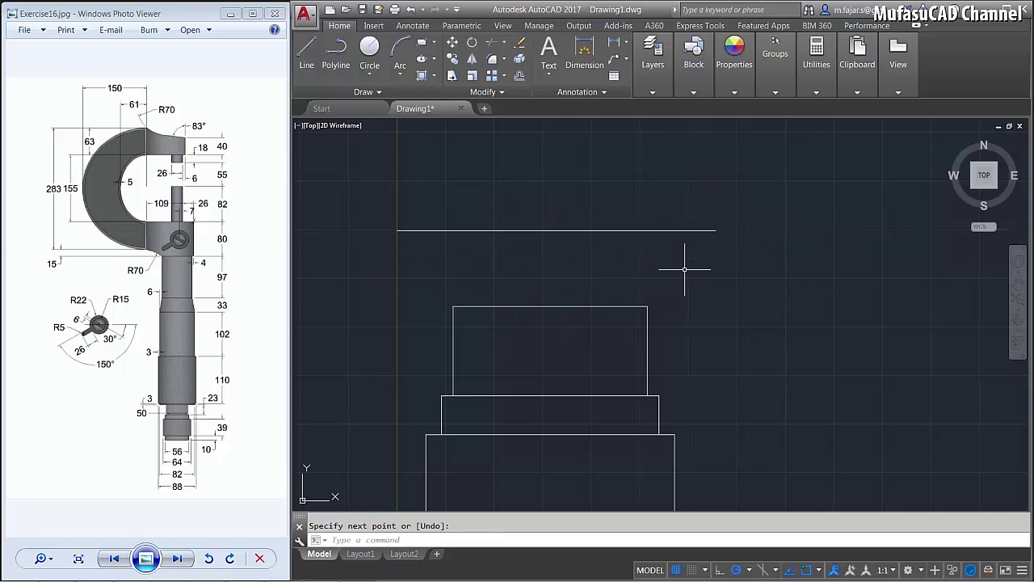
key("Return")
left_click(397, 178)
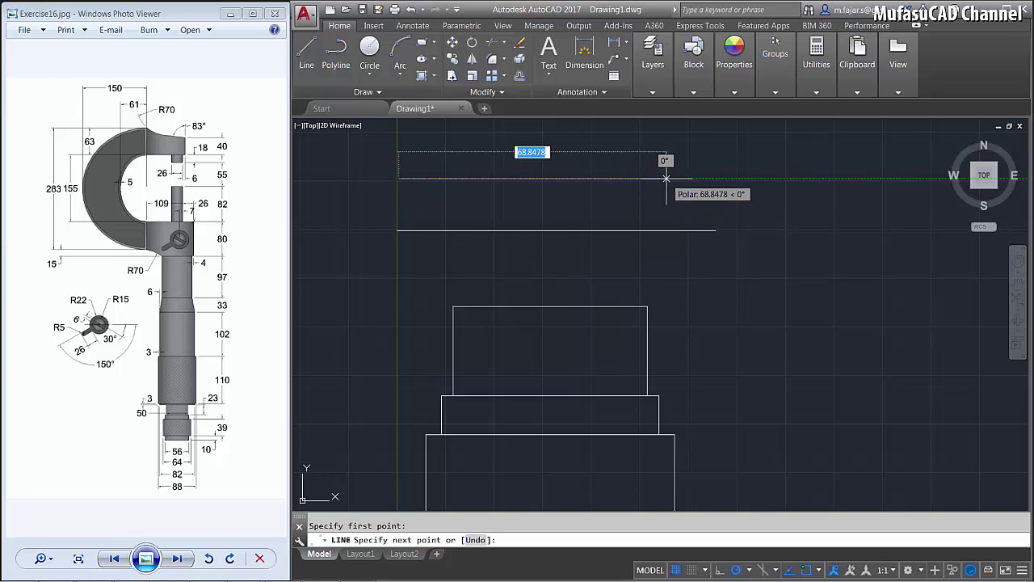
type("88")
key("Return")
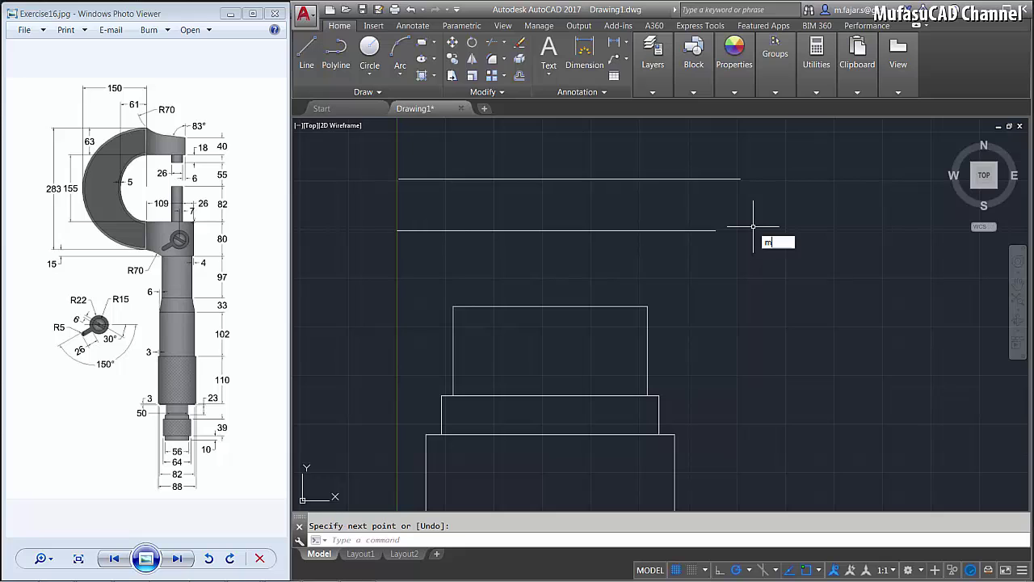
Centre the 82-unit line on the section's top edge and the 88-unit line on it.
key("Return")
left_click(738, 215)
left_click(630, 258)
key("Return")
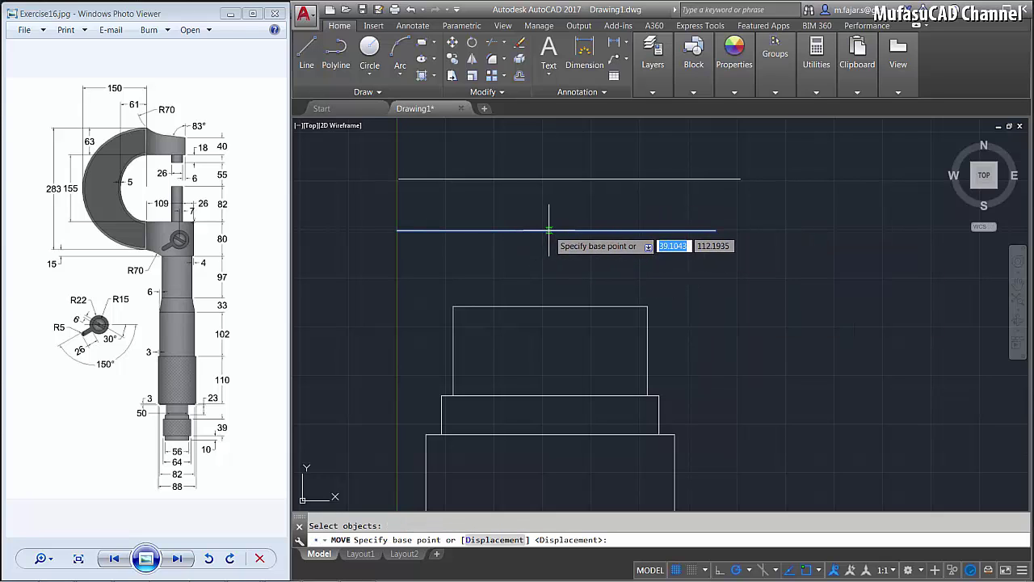
left_click(556, 233)
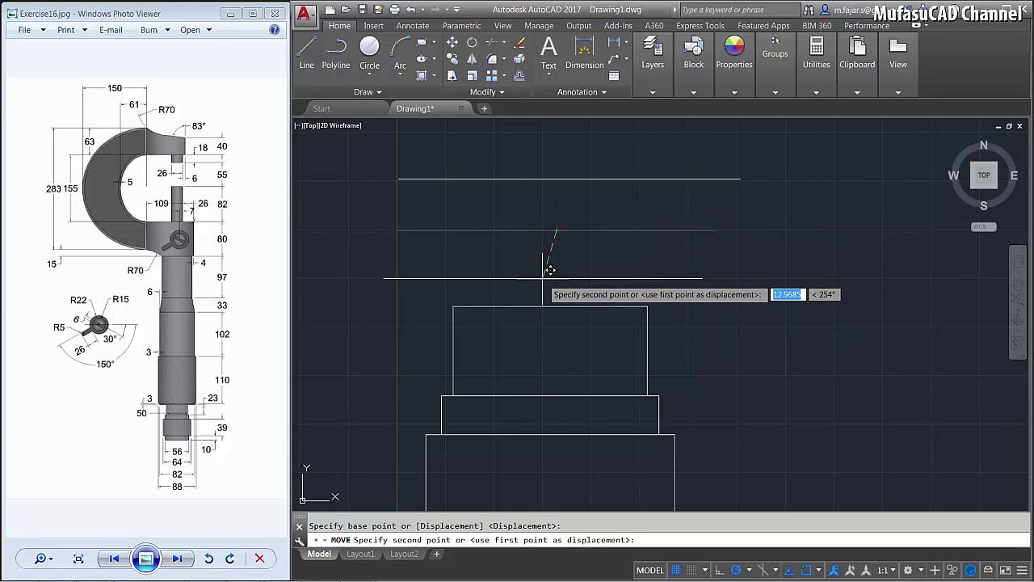
left_click(549, 305)
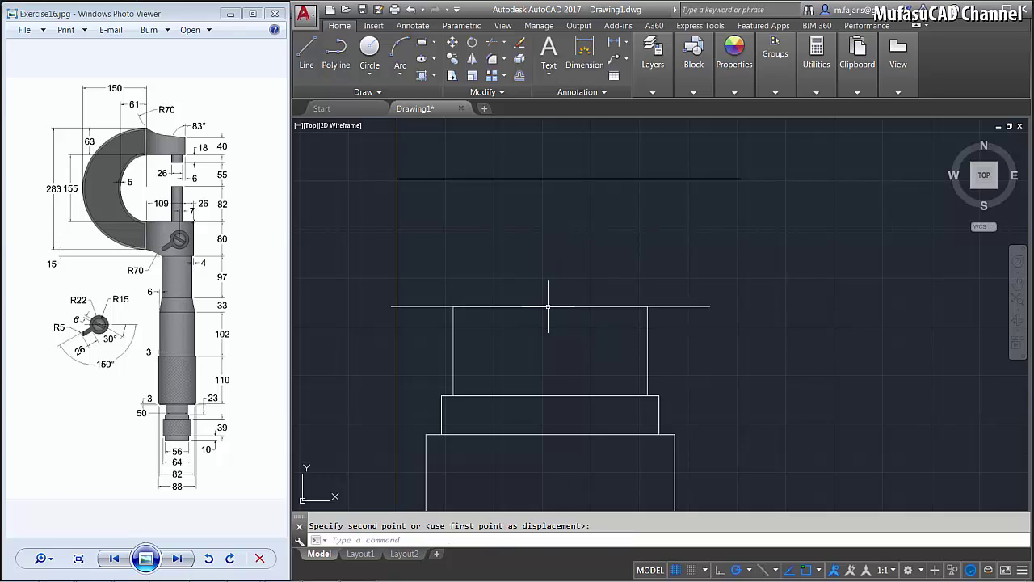
key("Return")
left_click(781, 154)
left_click(722, 181)
key("Return")
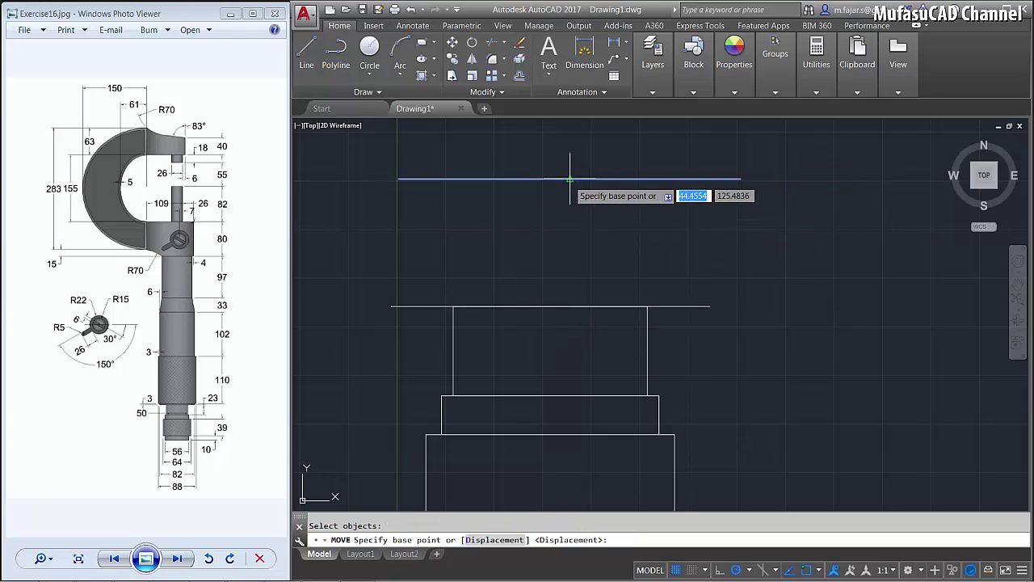
left_click(571, 178)
left_click(619, 301)
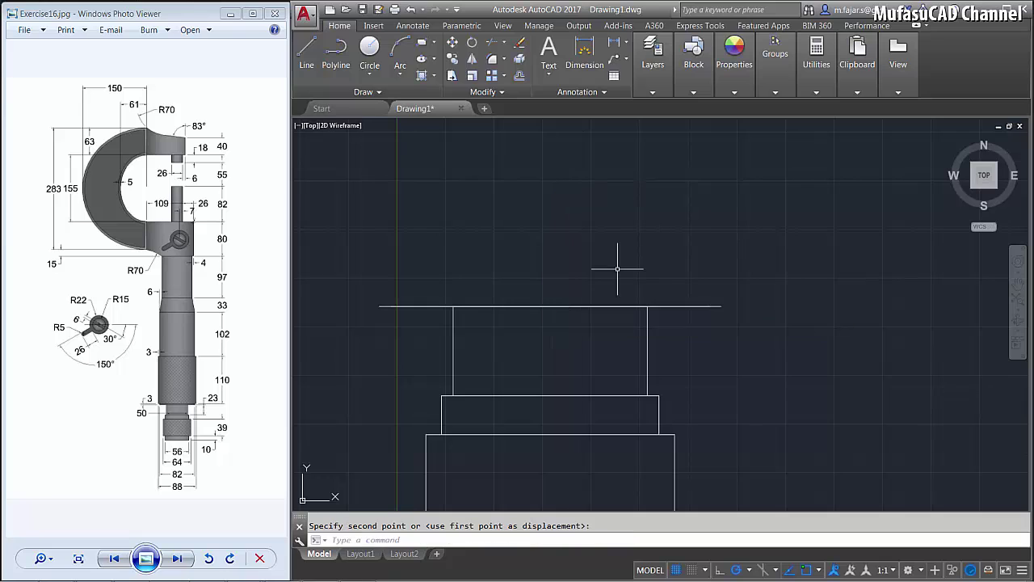
Raise the 88-unit line 3 units above the 82-unit line.
key("Return")
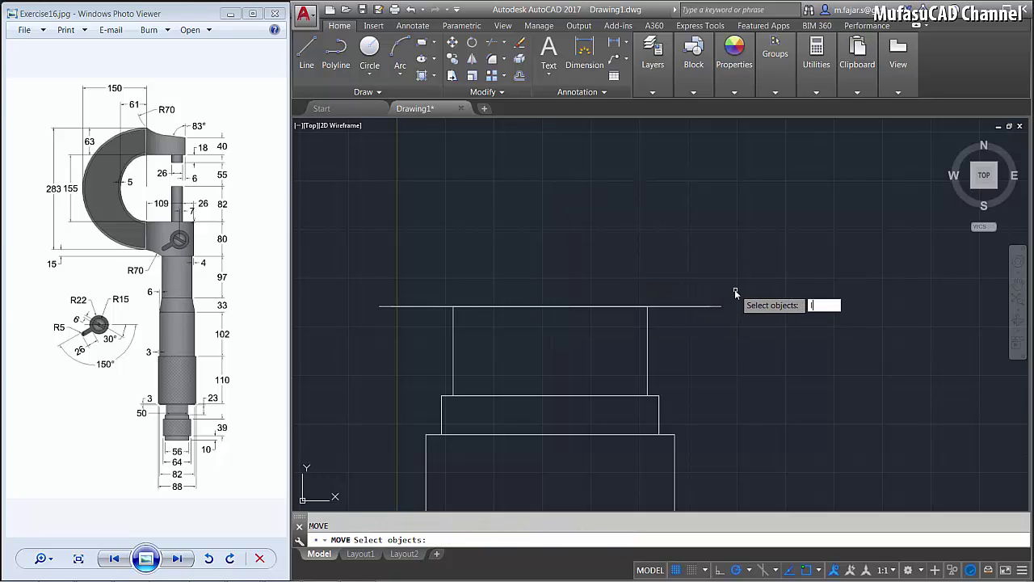
key("Return")
key("Return")
left_click(764, 335)
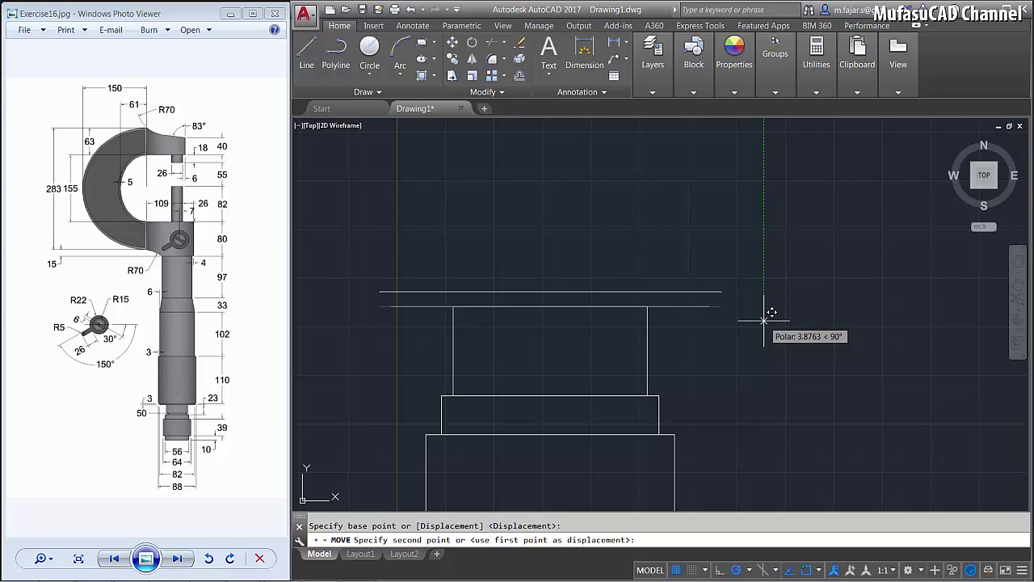
type("3")
key("Return")
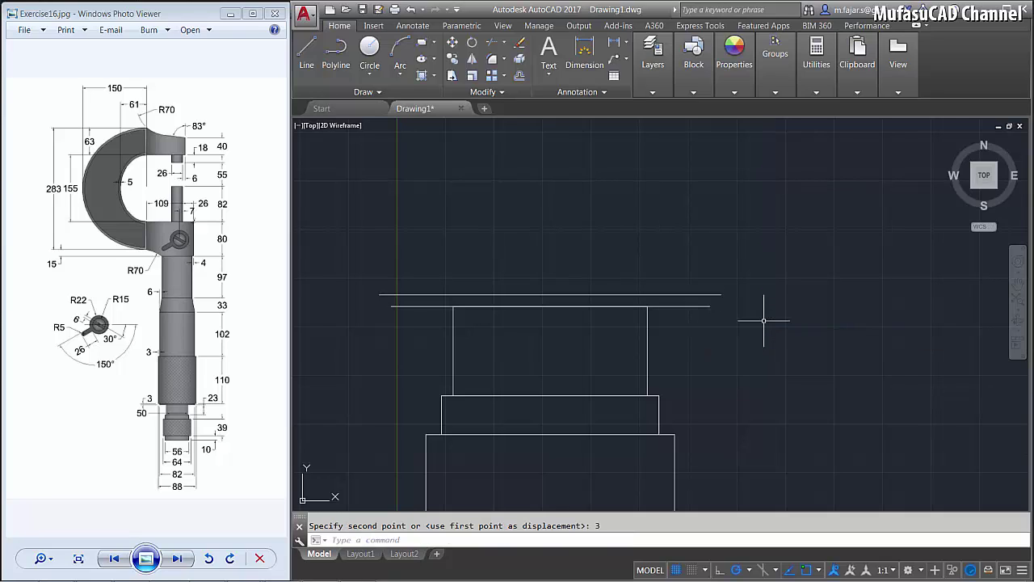
type("L")
Close the right end between the 82 and 88 lines and begin the left end.
key("Return")
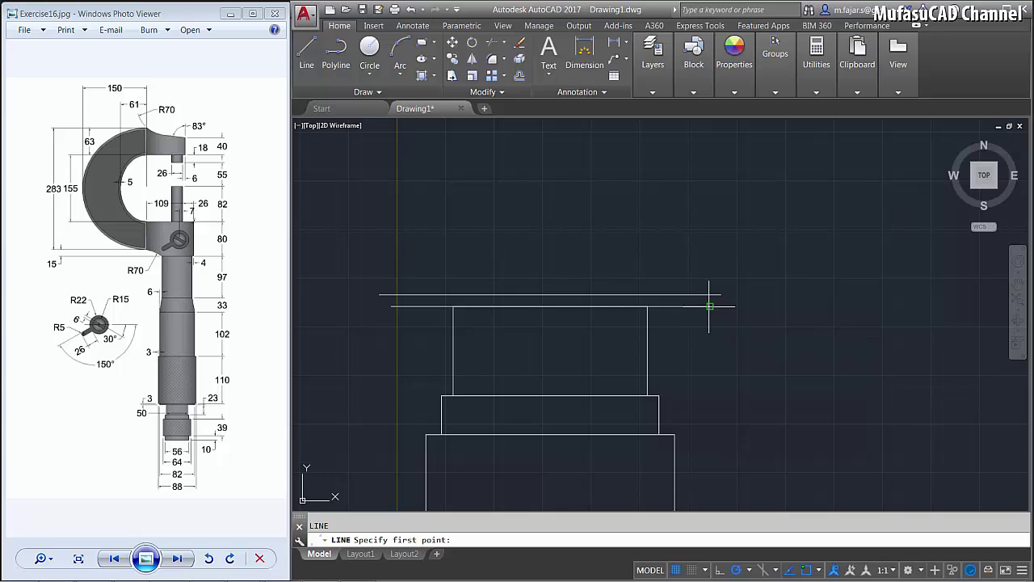
left_click(710, 296)
left_click(709, 295)
key("Return")
key("Return")
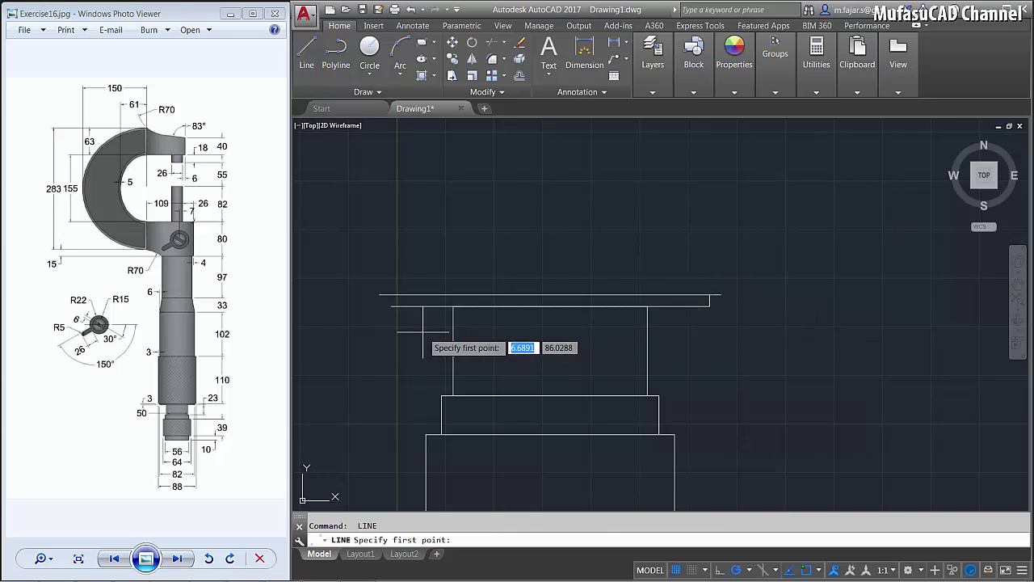
left_click(392, 306)
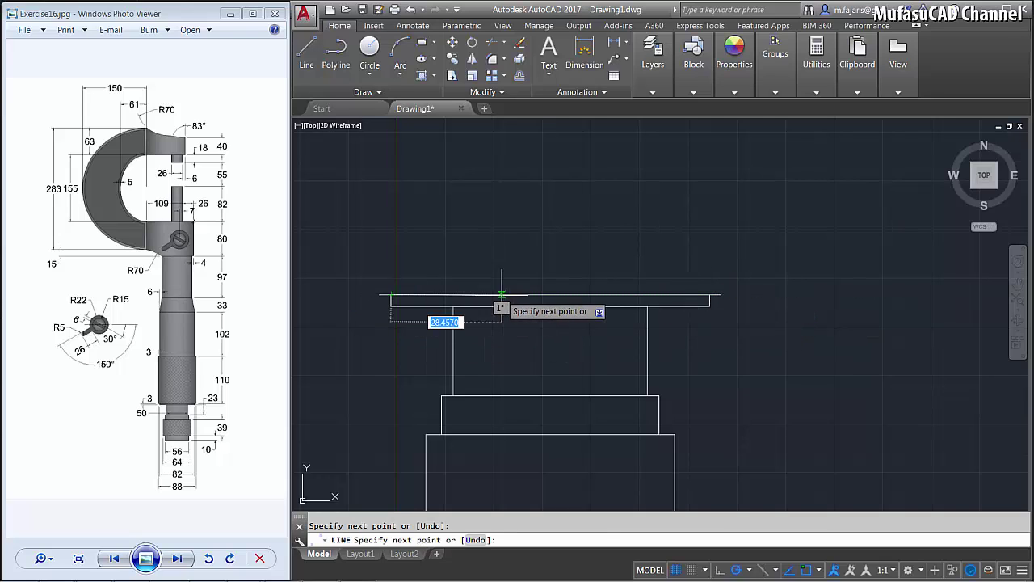
scroll(685, 275, "down", 3)
scroll(679, 240, "down", 2)
Draw a 110-unit vertical line up from the flange's right end, undoing a stray segment.
mouse_move(700, 224)
middle_mouse_down()
mouse_move(697, 326)
mouse_move(679, 338)
middle_mouse_up()
type("l")
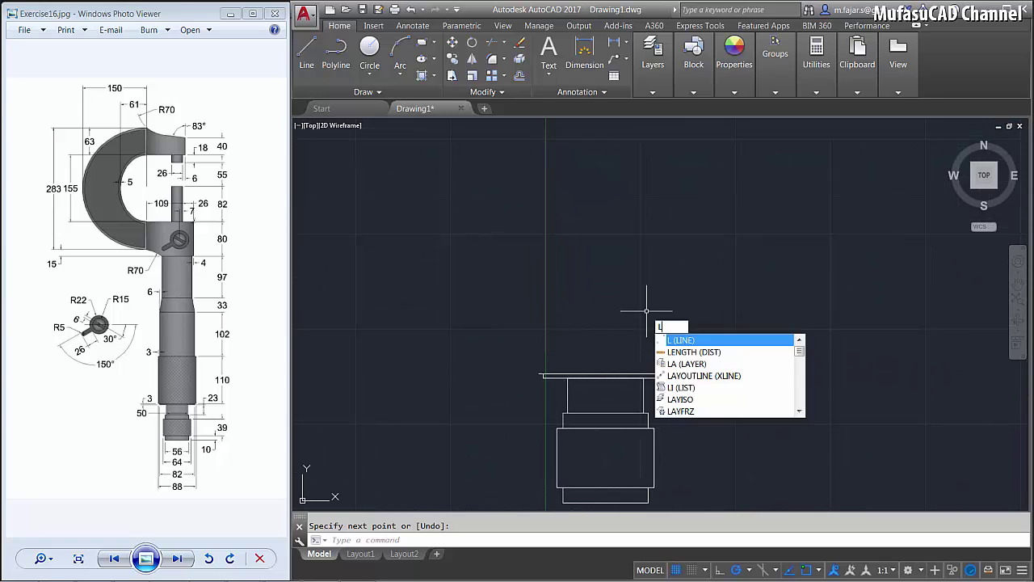
key("Return")
left_click(672, 374)
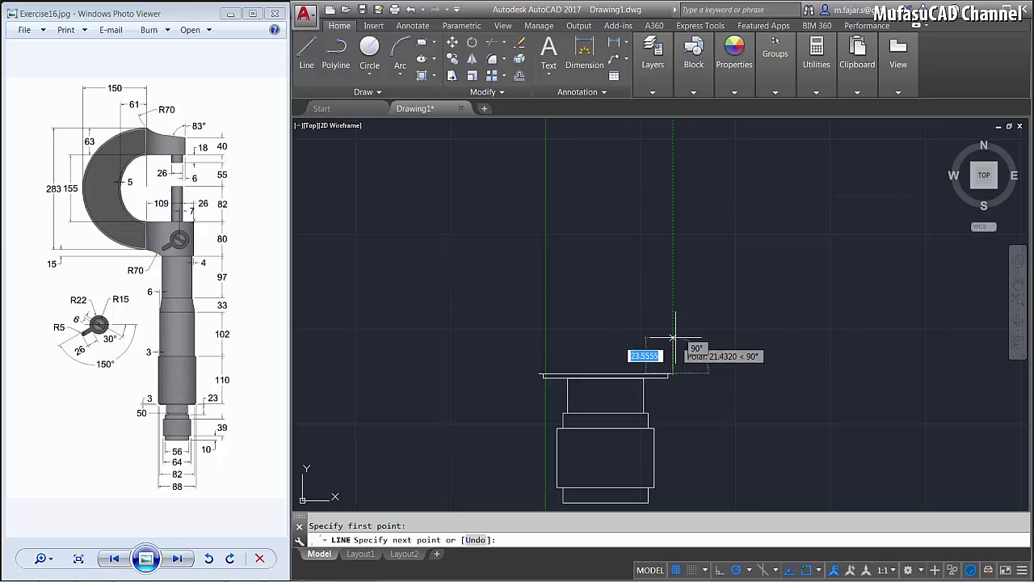
type("110")
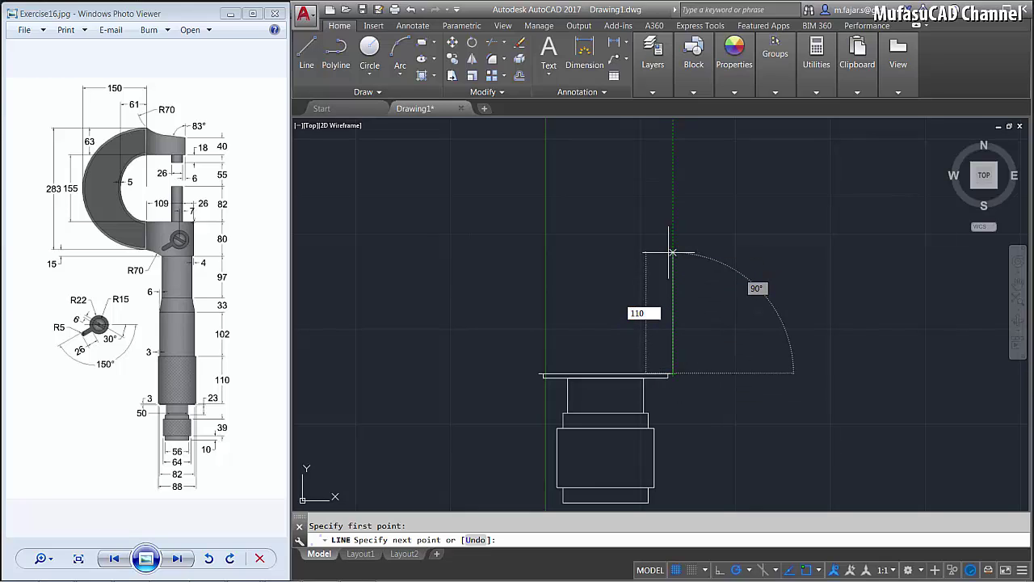
key("Return")
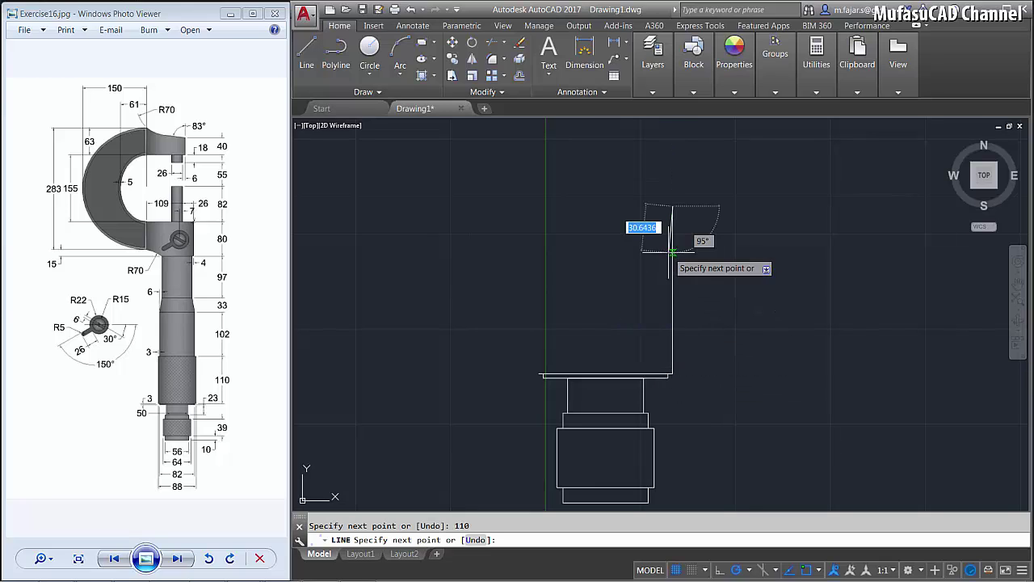
key("ctrl+z")
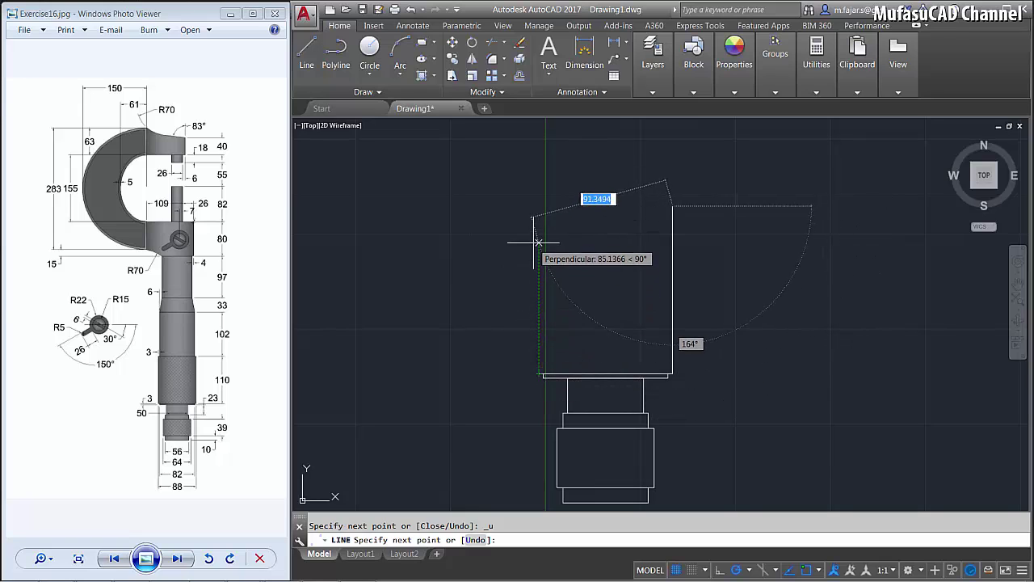
Add the rectangle's top and left edges, then the right edge from lower-right to top-right.
left_click(539, 207)
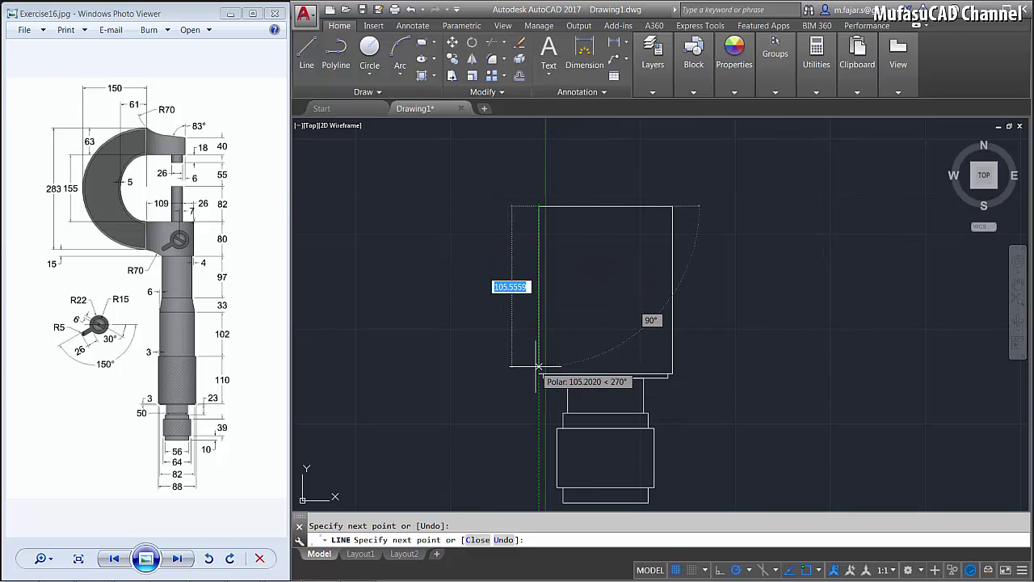
left_click(539, 374)
key("Return")
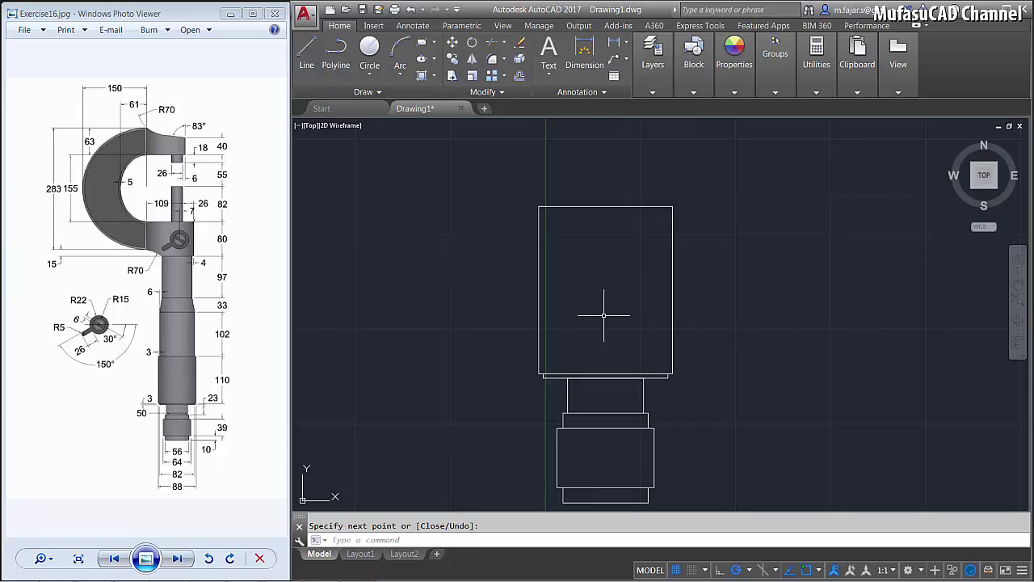
type("l")
key("Return")
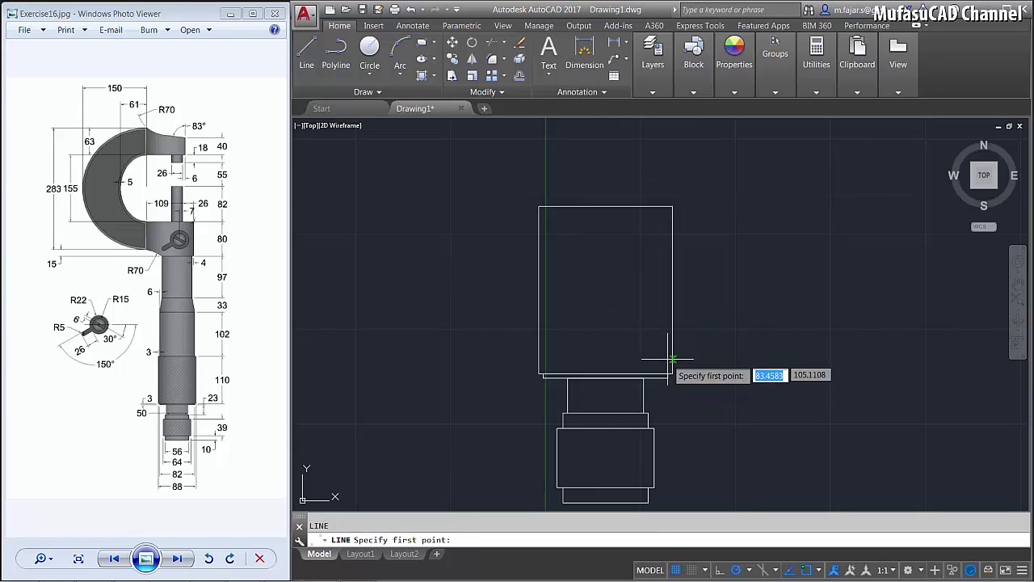
left_click(669, 374)
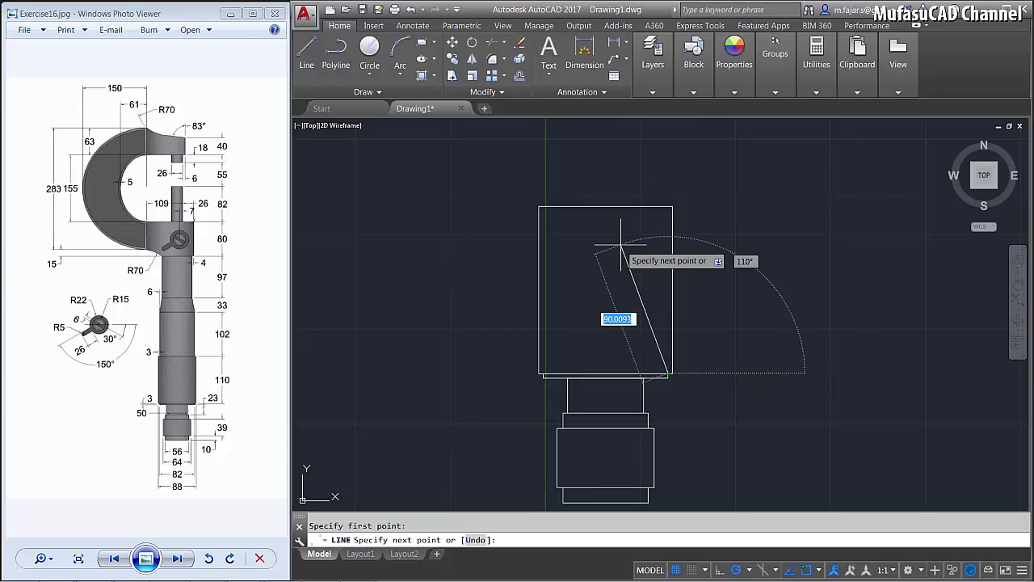
left_click(673, 207)
key("Return")
Draw a 102-unit vertical line up from the rectangle's top-right corner.
middle_click_drag(713, 224, 683, 328)
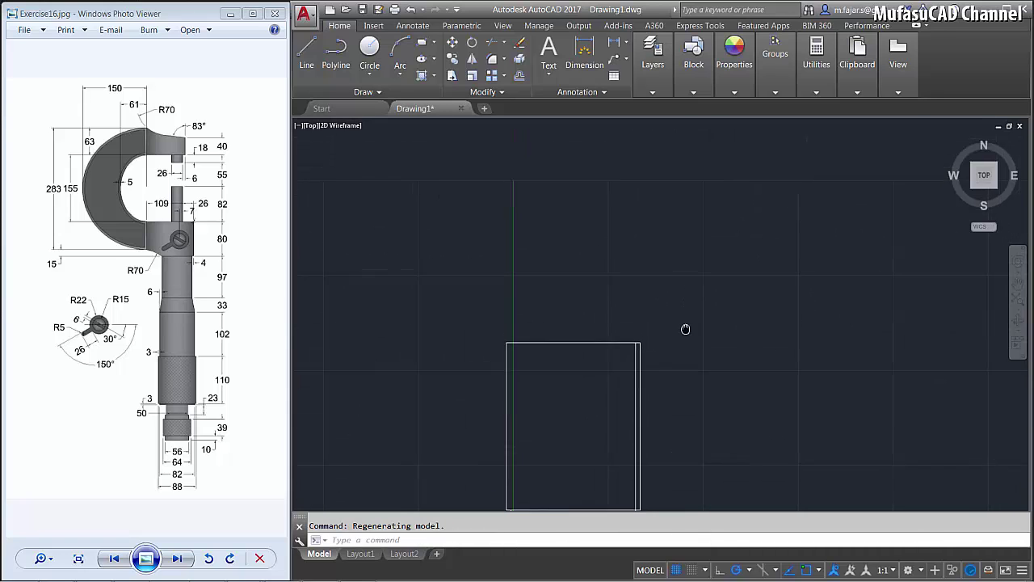
key("ctrl+y")
key("Return")
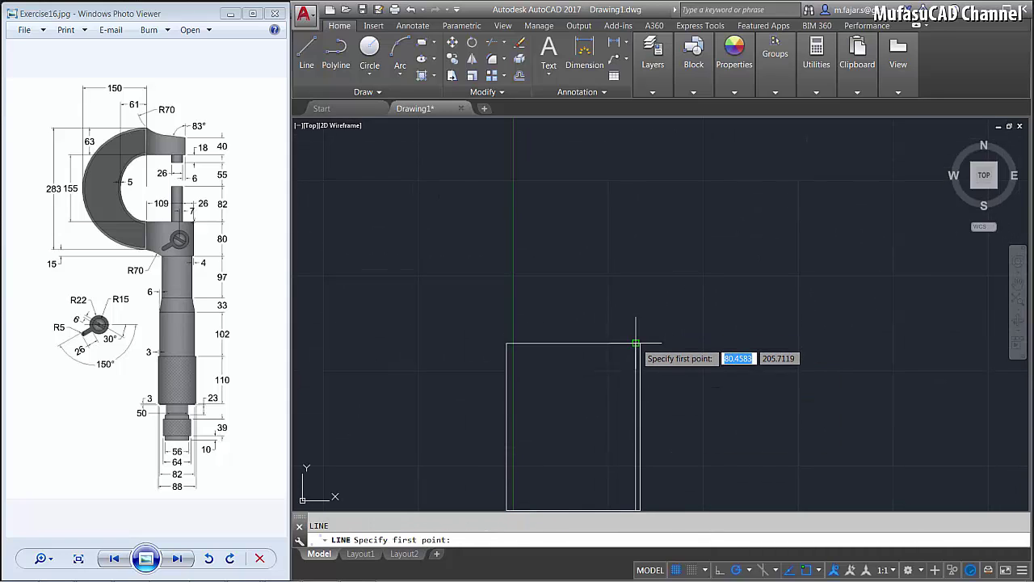
left_click(640, 344)
type("102")
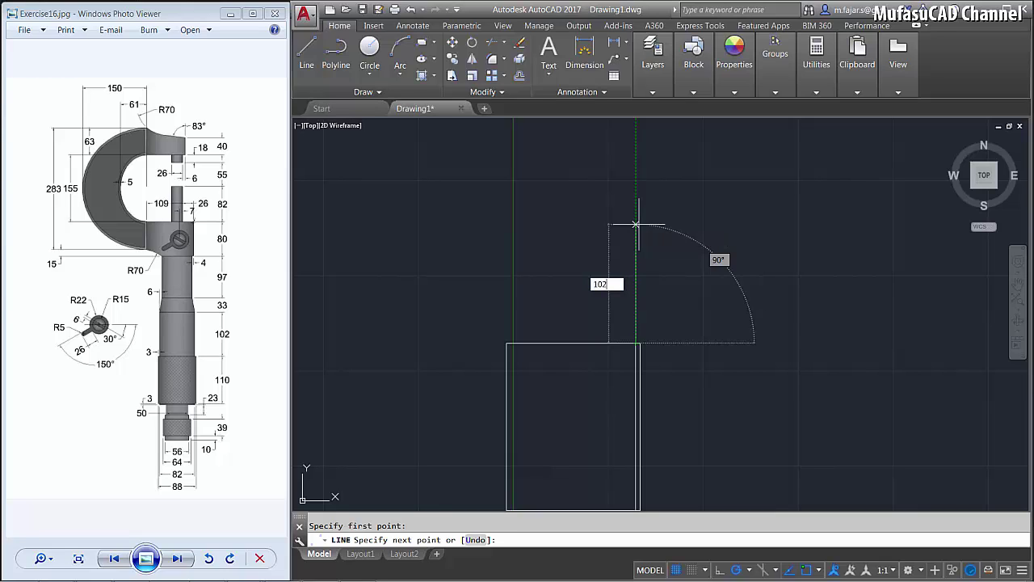
key("Return")
Mirror the 102-unit line about a vertical axis through the top-edge midpoint, keeping the original.
key("Return")
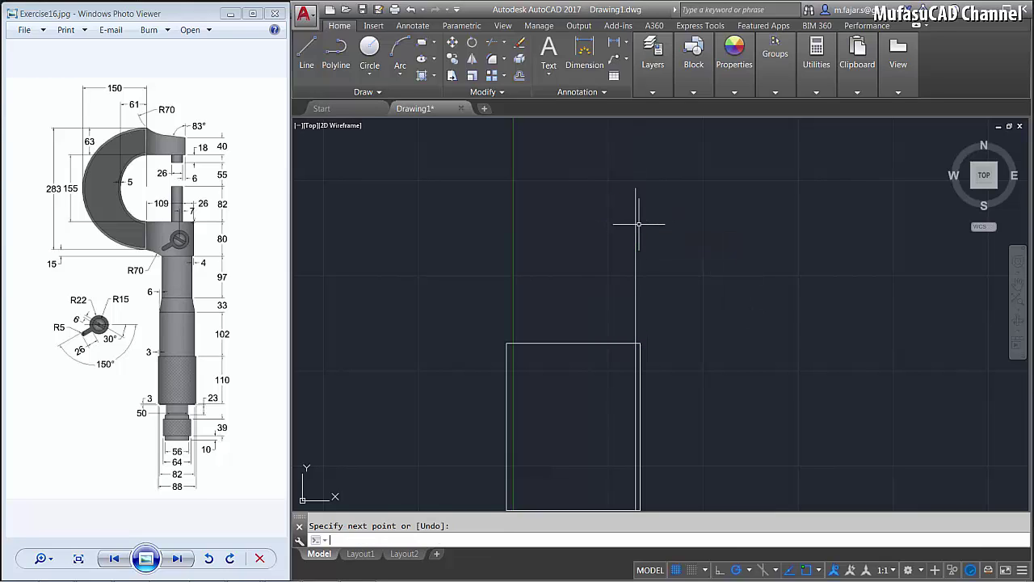
type("mi")
key("Return")
left_click(693, 217)
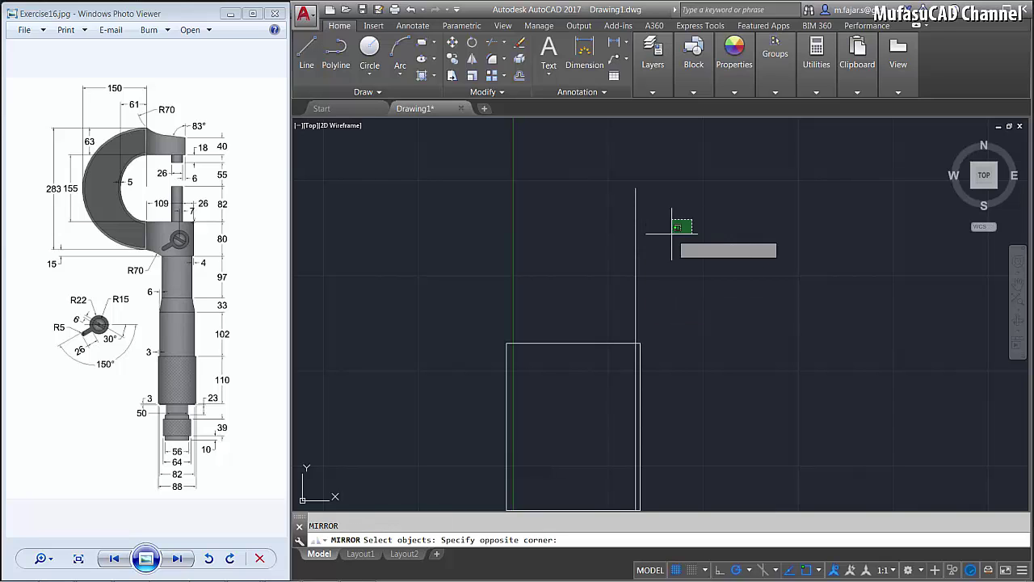
left_click(623, 243)
key("Return")
left_click(573, 343)
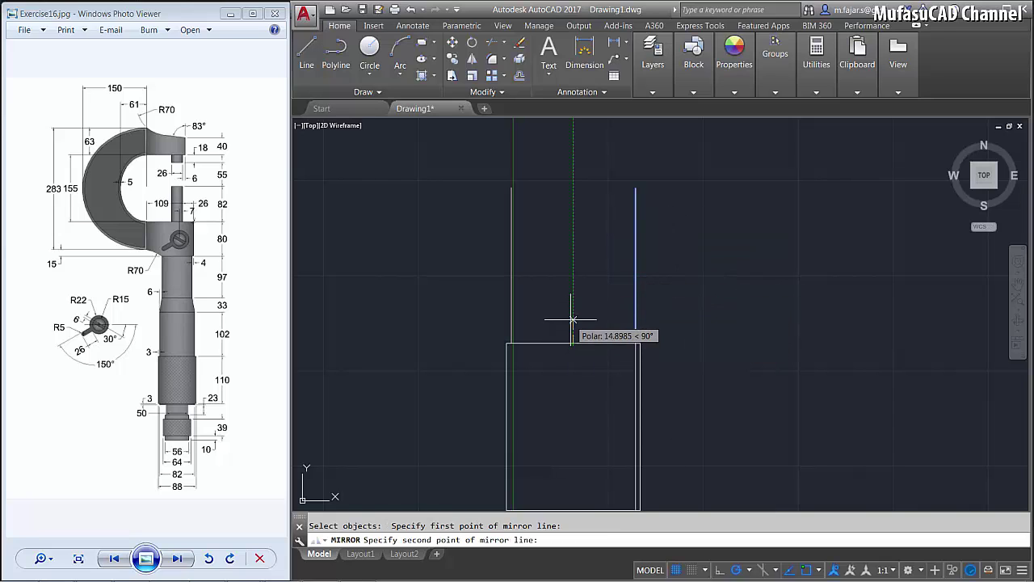
left_click(571, 320)
key("Return")
Join the tops of the two 102-unit lines with a horizontal line.
type("l")
key("Return")
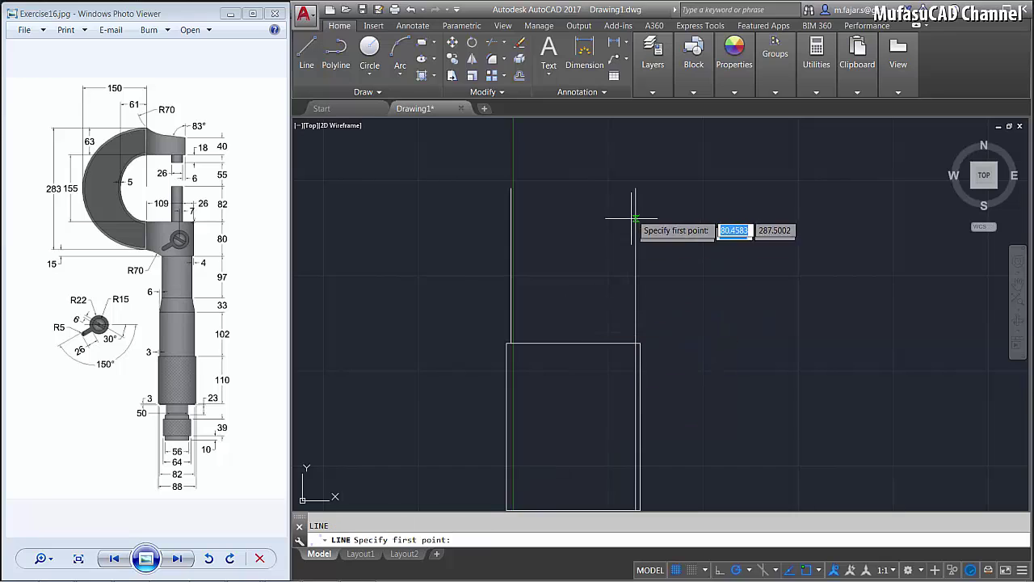
left_click(636, 188)
left_click(512, 189)
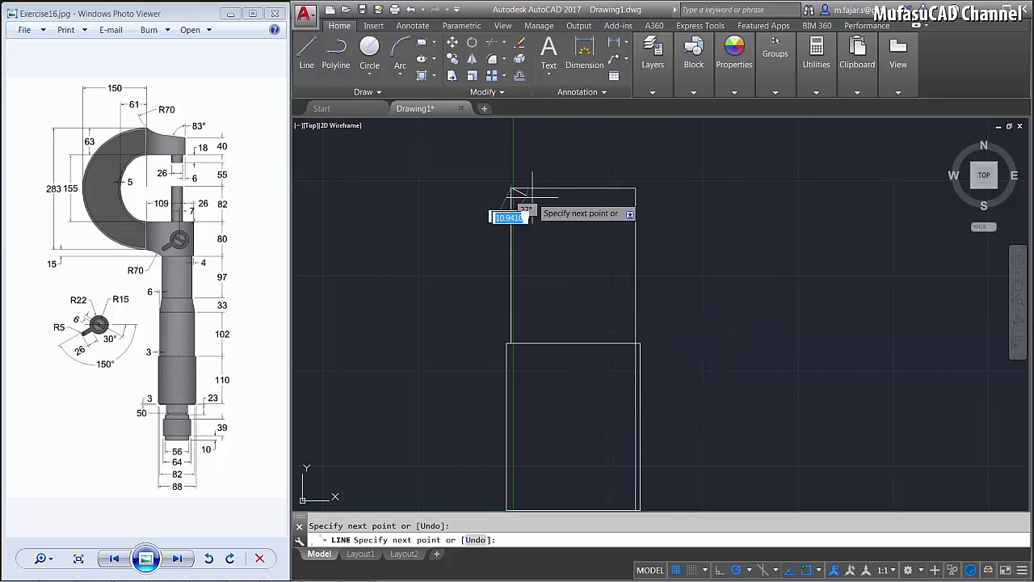
key("Return")
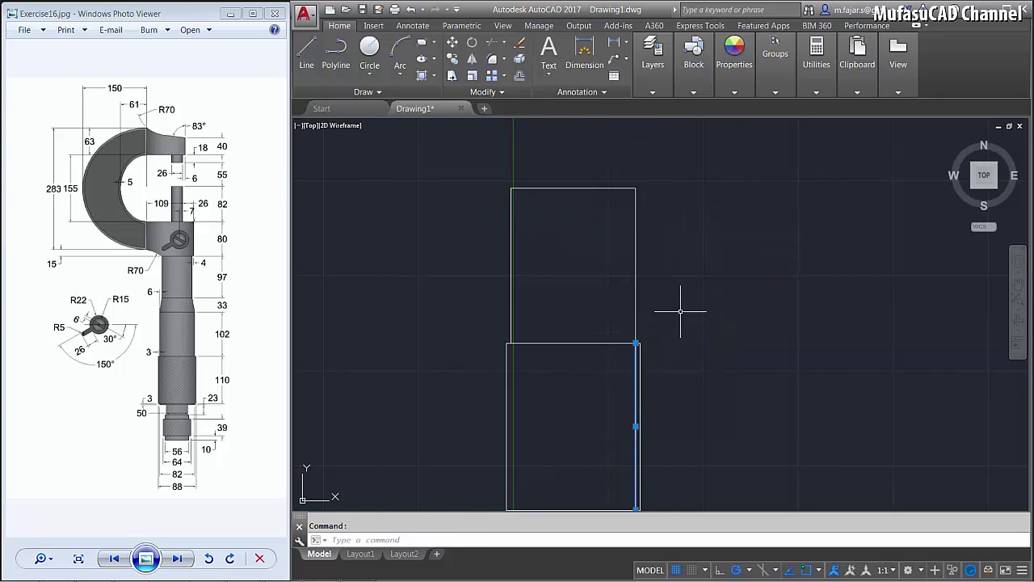
Draw a 70-unit horizontal line in the space above the rectangle.
scroll(692, 263, "down", 3)
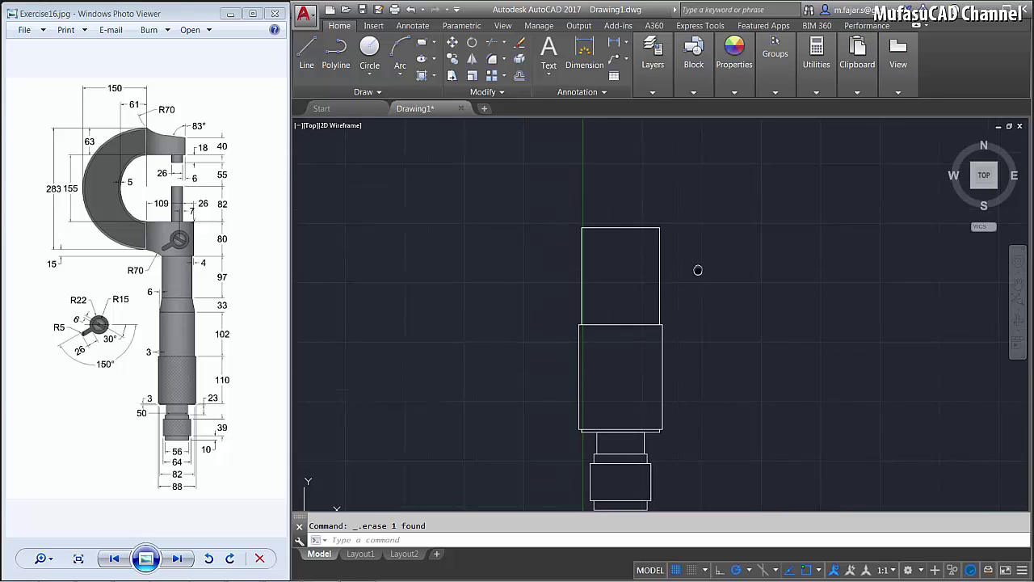
scroll(616, 282, "up", 3)
middle_click_drag(650, 269, 612, 303)
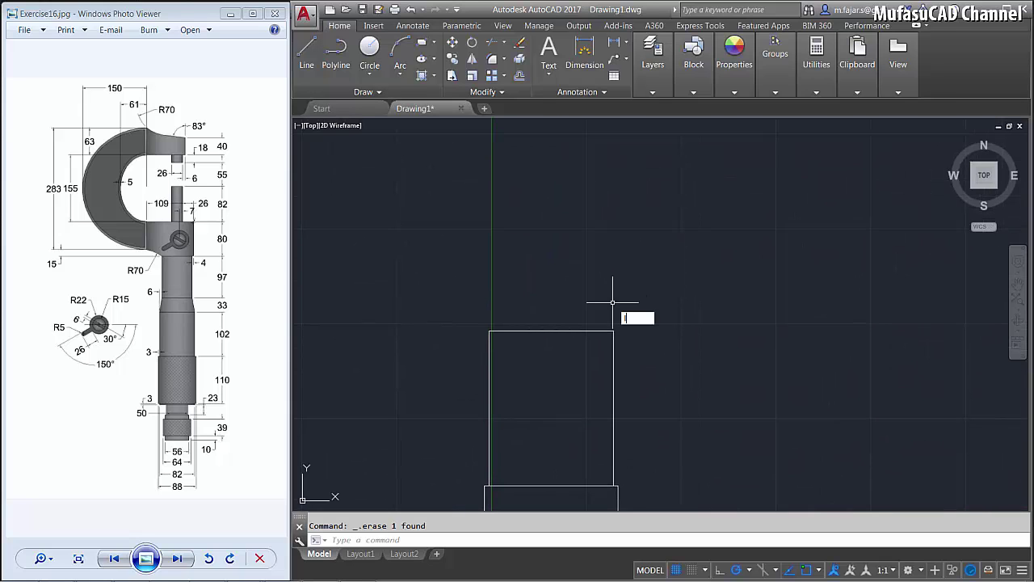
key("Return")
left_click(531, 212)
type("70")
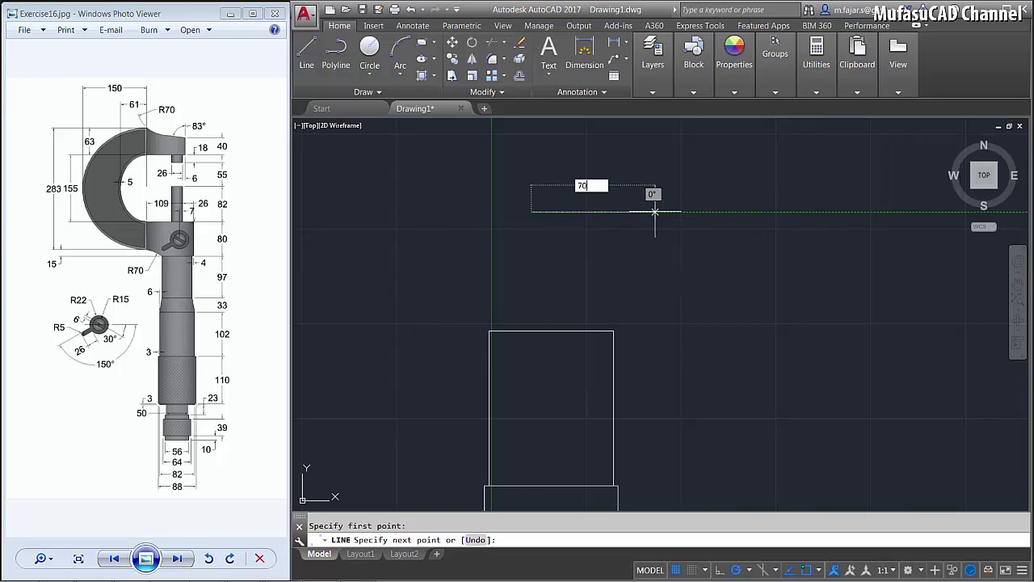
key("Return")
key("Return")
type("m")
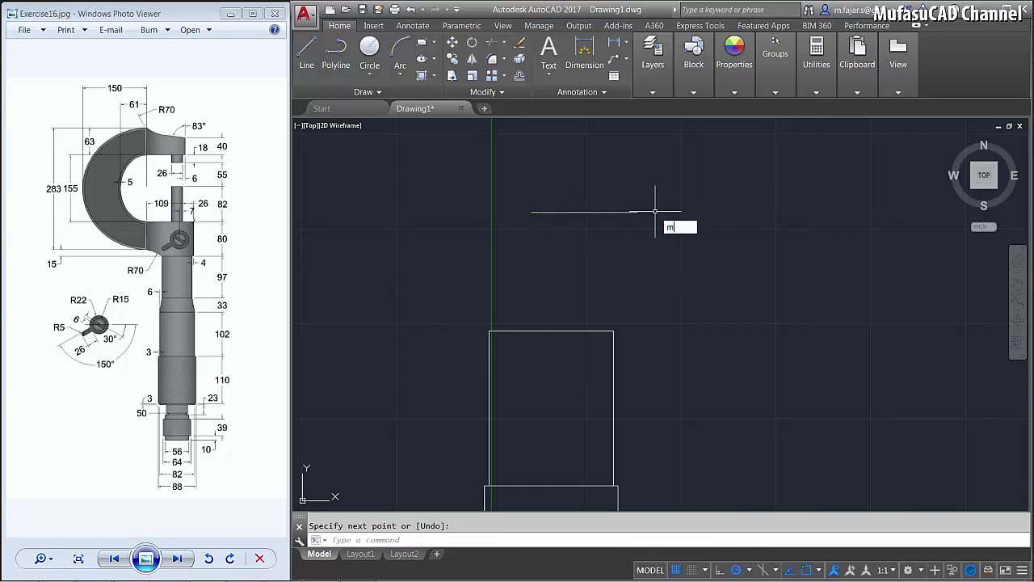
Centre the 70-unit line over the rectangle's top edge, then raise it 33 units.
key("Return")
left_click_drag(670, 201, 577, 240)
key("Return")
left_click(585, 212)
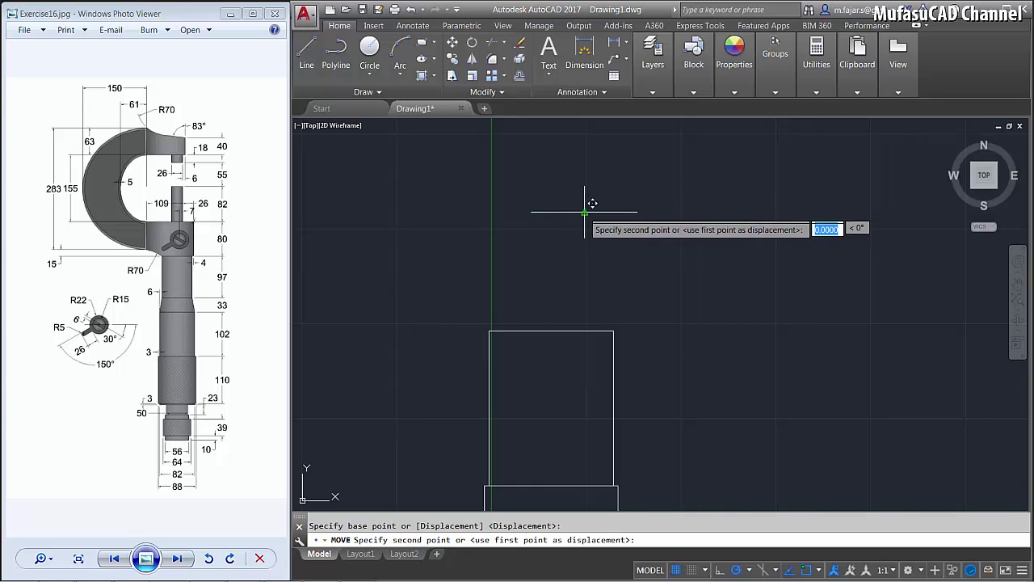
left_click(551, 331)
key("Return")
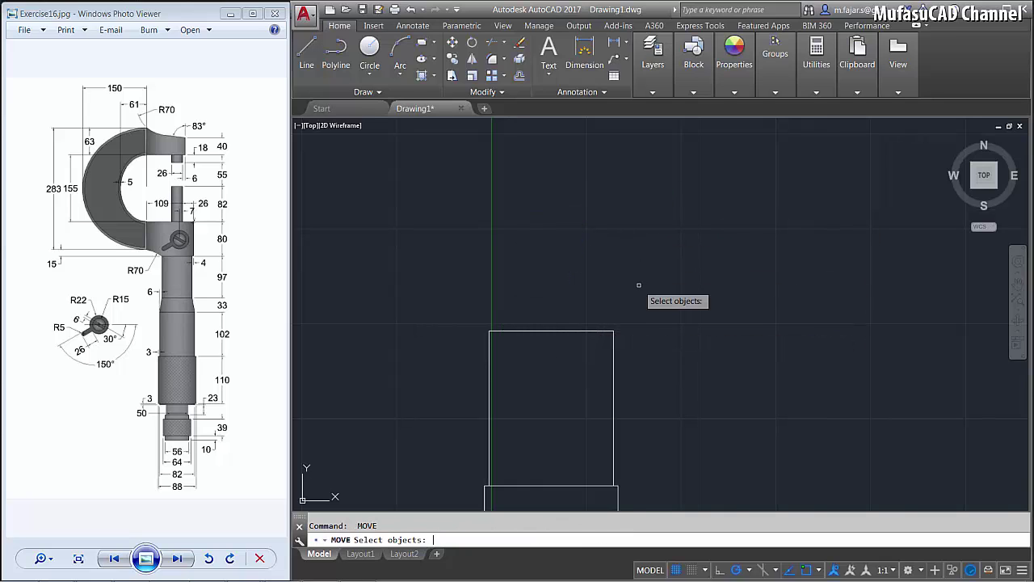
type("l")
key("Return")
key("Return")
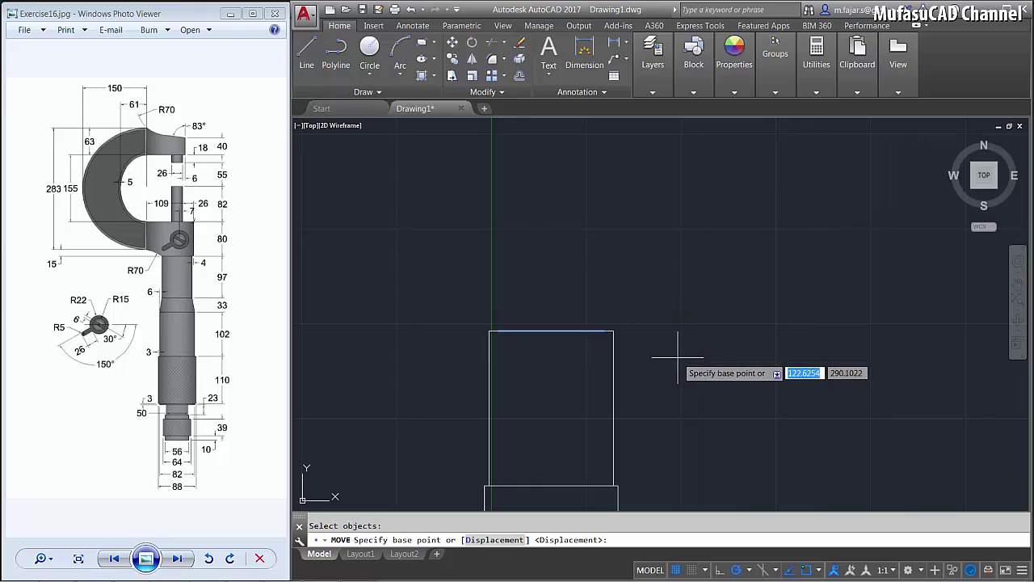
left_click(677, 356)
type("33")
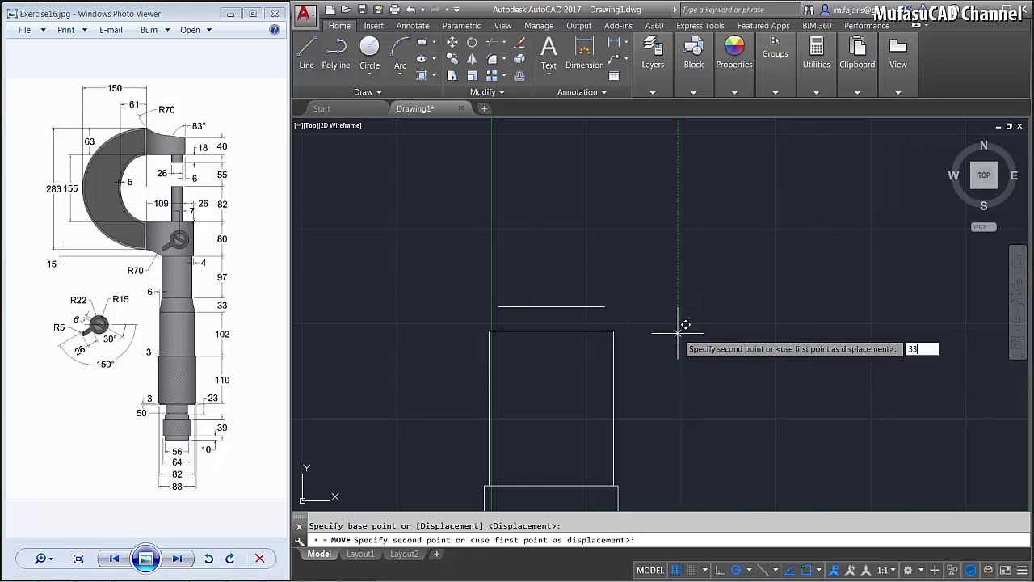
key("Return")
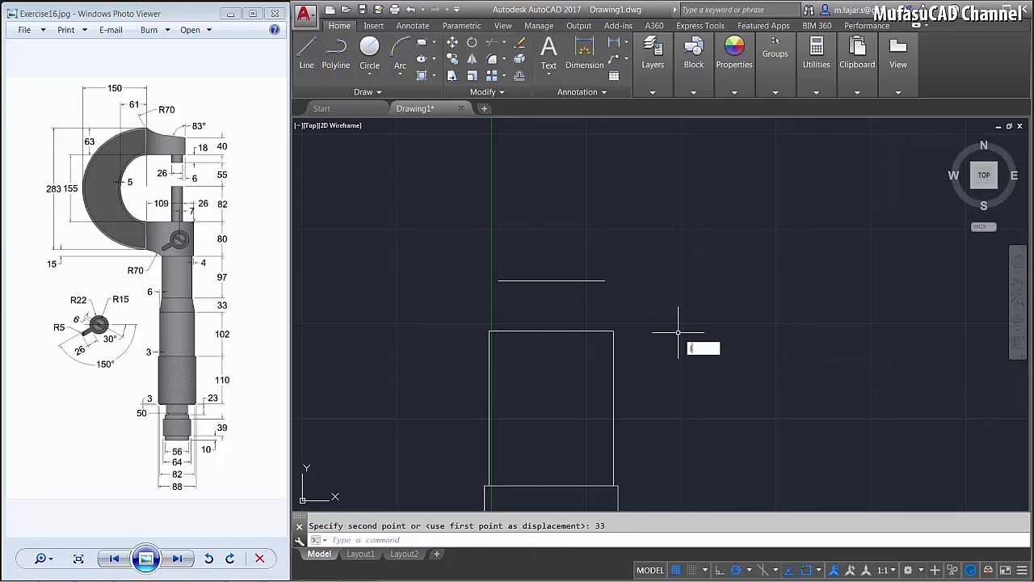
Join the rectangle's top corners to the 70-unit line's ends with two slanted sides.
type("l")
key("Return")
left_click(490, 330)
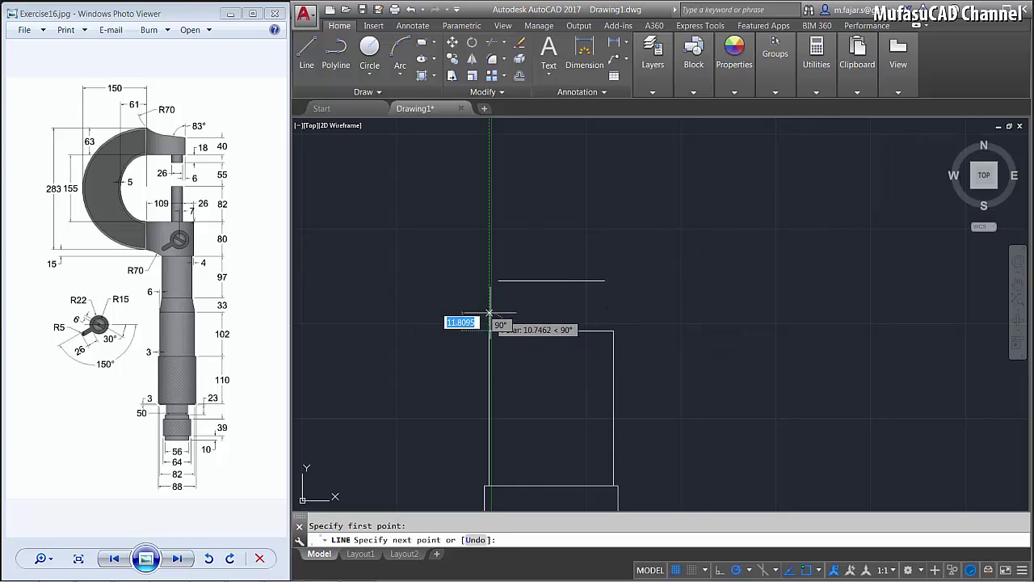
left_click(499, 281)
key("Return")
key("Return")
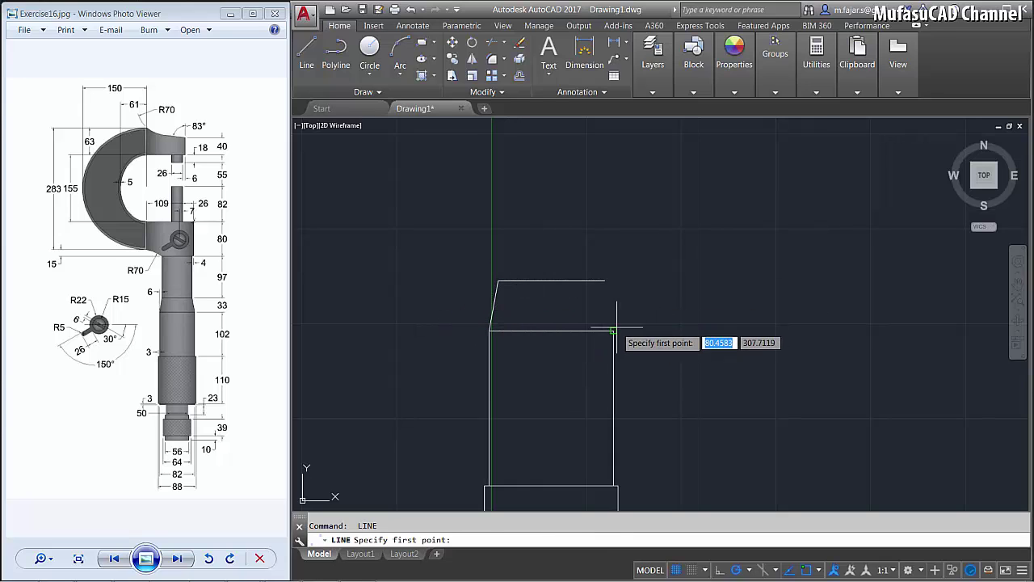
left_click(614, 330)
left_click(604, 280)
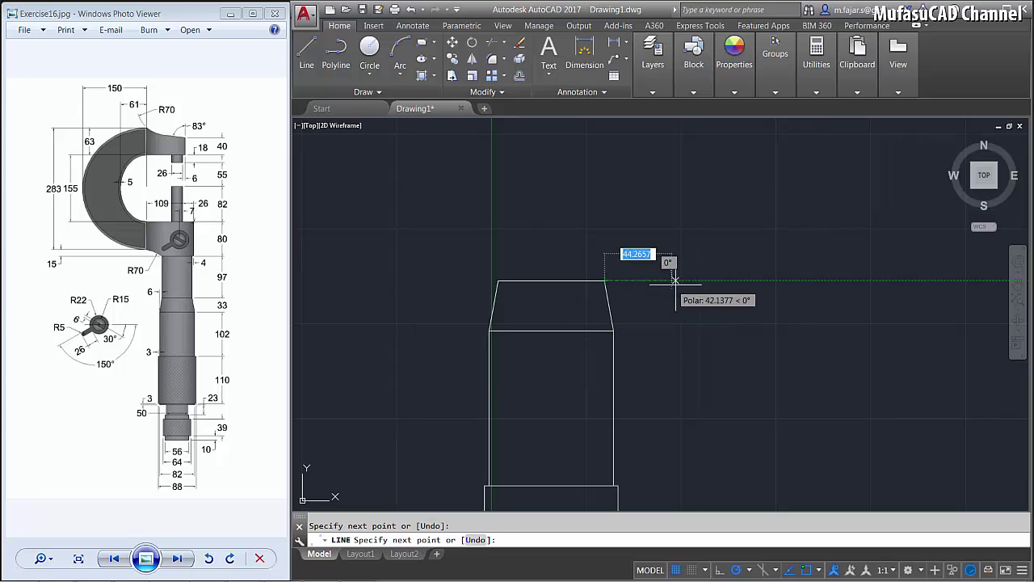
middle_click_drag(663, 242, 654, 339)
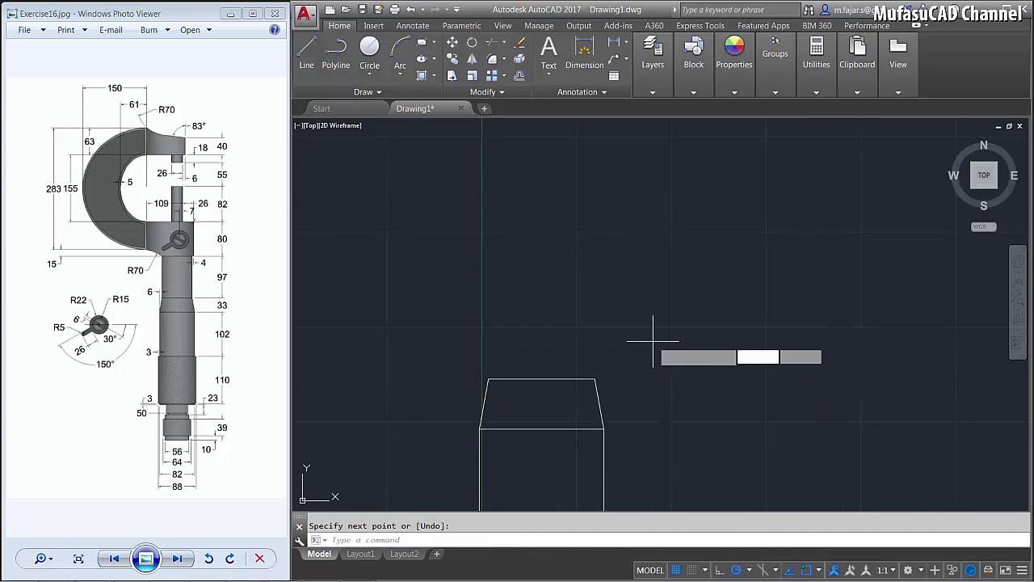
Draw a 97-unit right side, a top edge, and a left side down to the taper.
key("Return")
key("Return")
left_click(595, 378)
type("97")
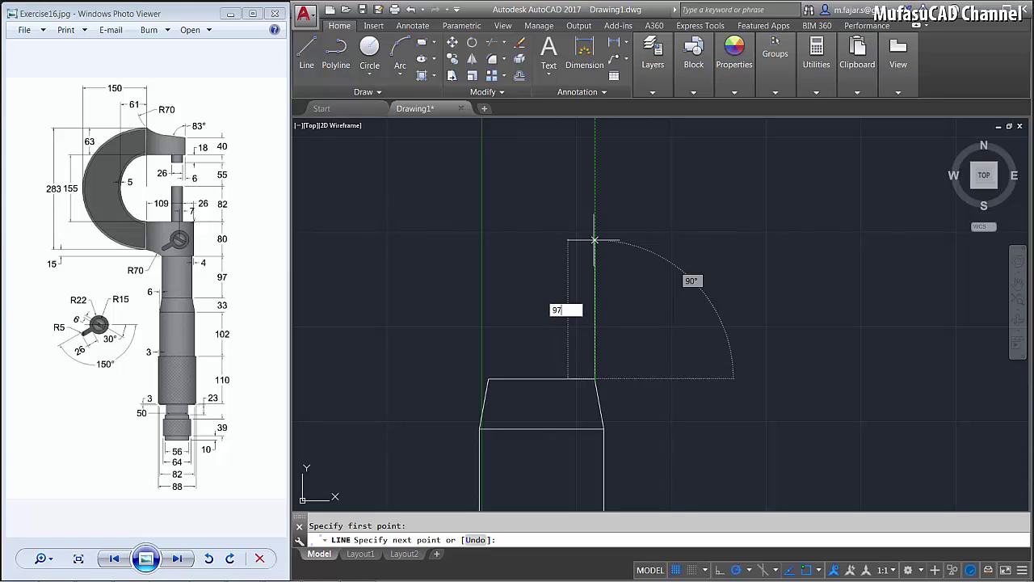
key("Return")
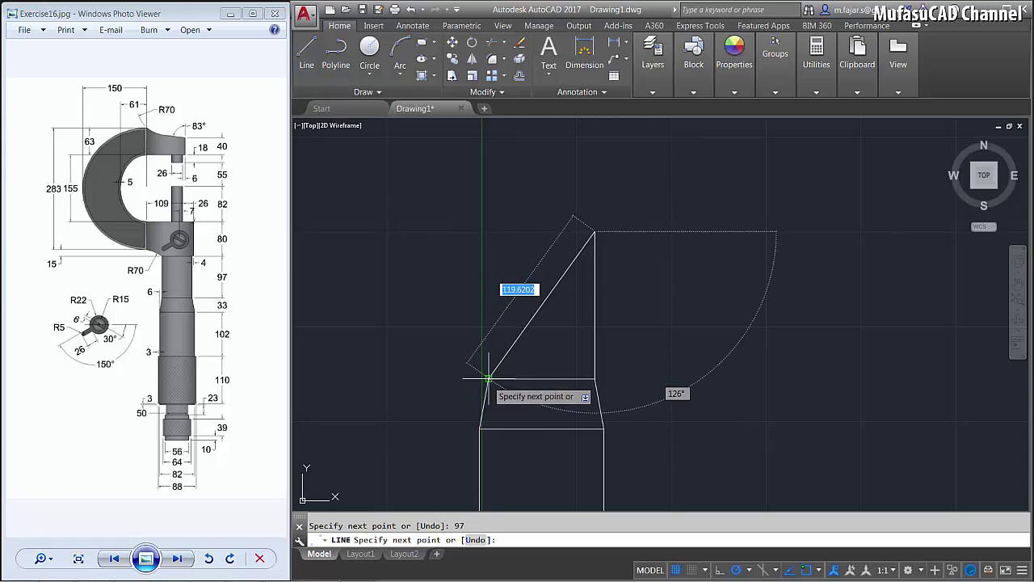
left_click(488, 232)
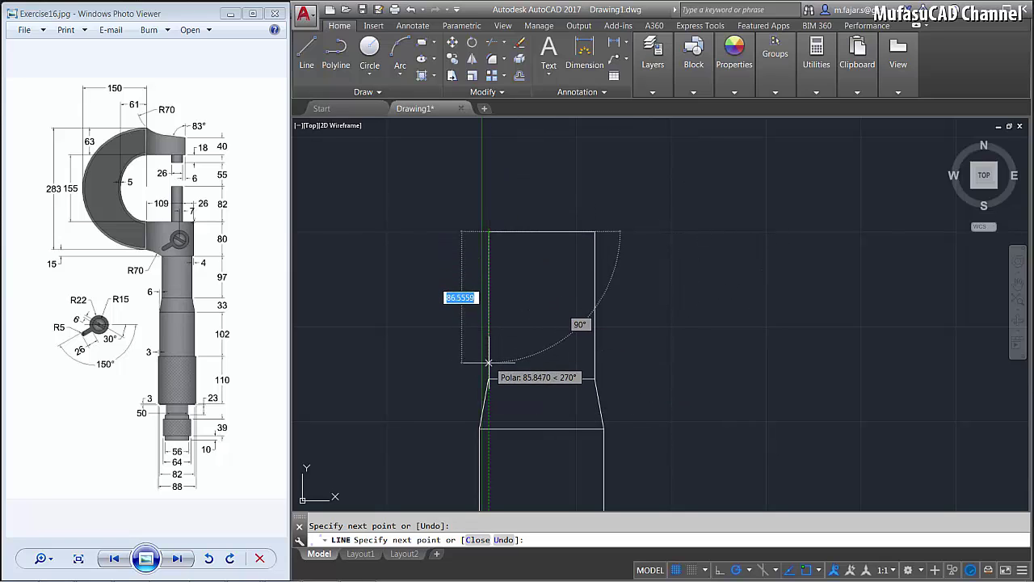
left_click(488, 378)
key("Return")
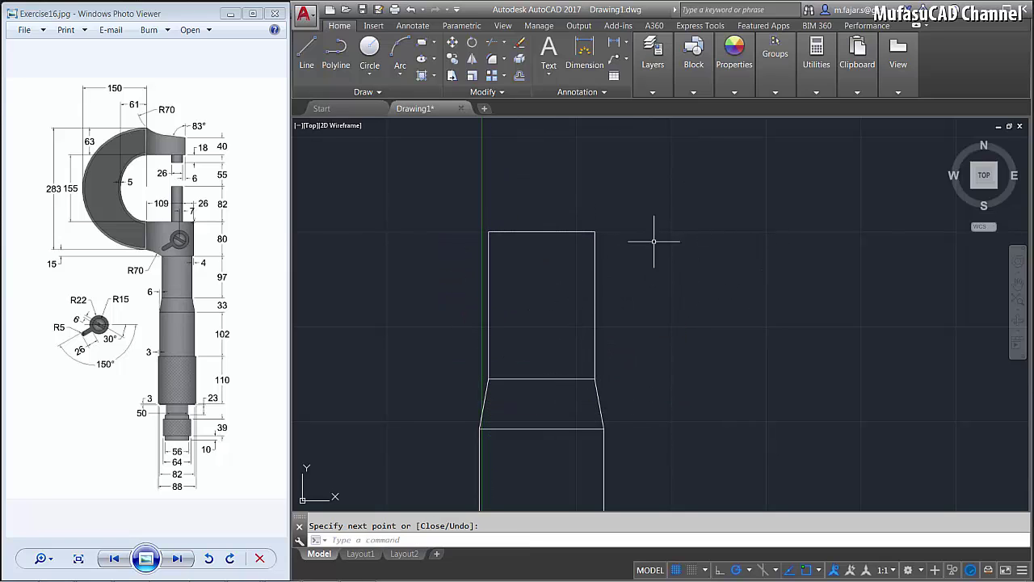
middle_click_drag(654, 241, 584, 357)
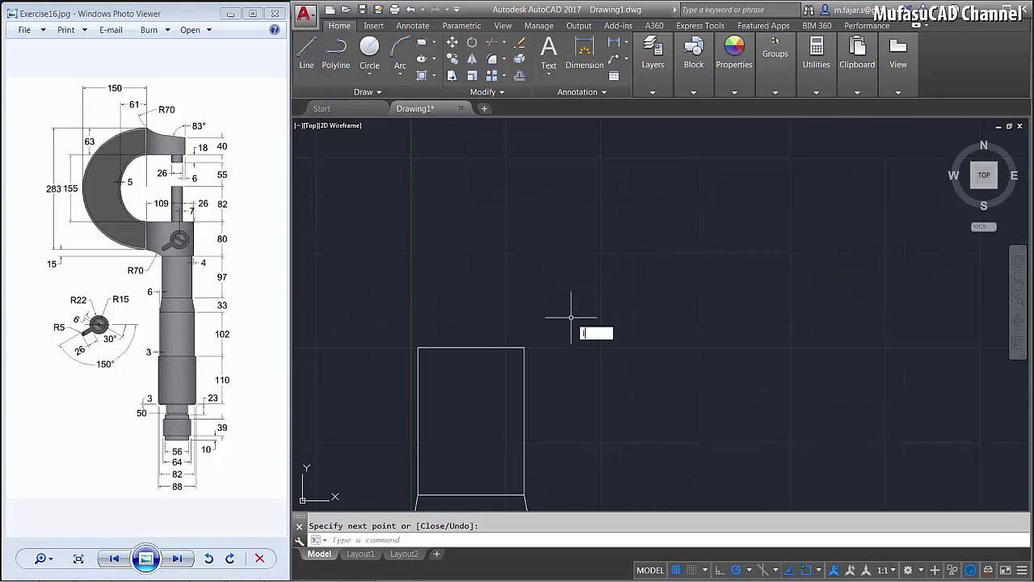
key("Return")
From the barrel's top-right corner, draw lines 4 units right, 80 up, and 109 left.
left_click(524, 348)
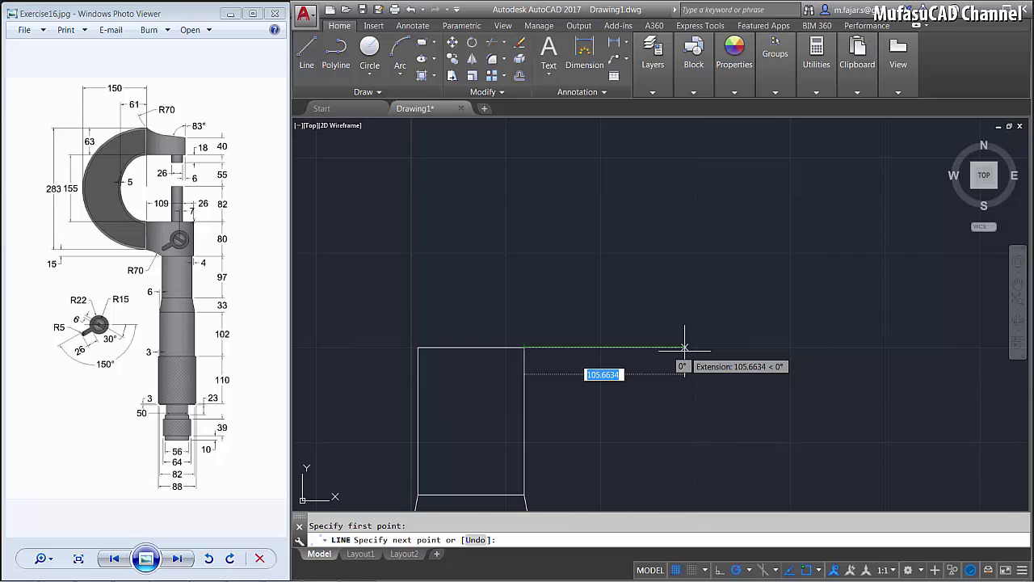
type("4")
key("Return")
type("80")
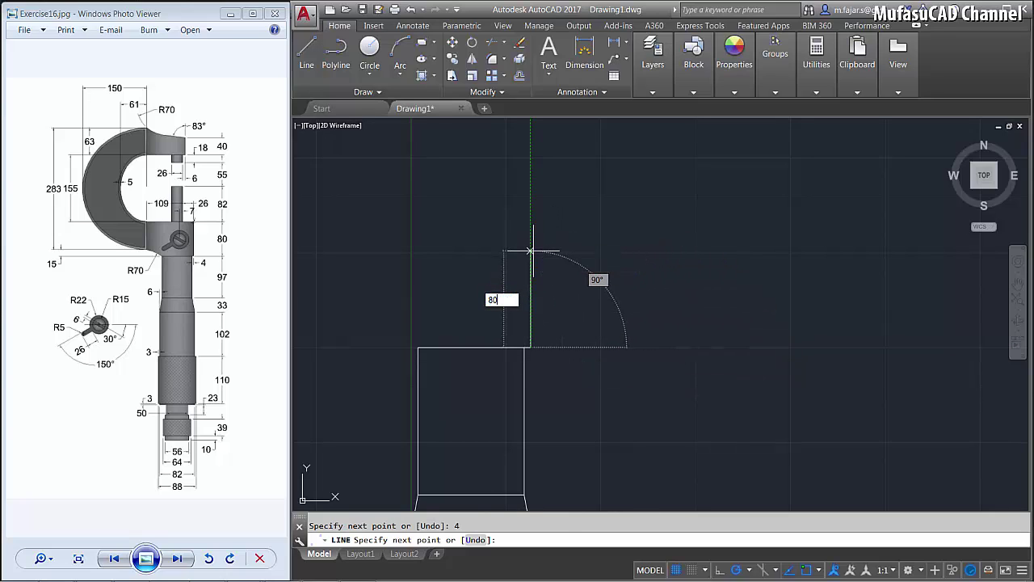
key("Return")
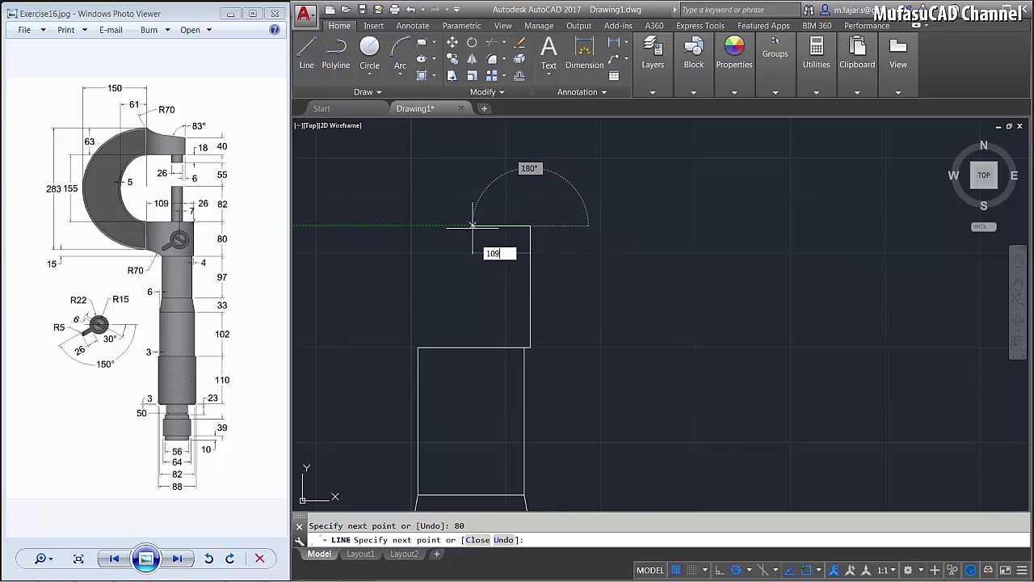
key("Return")
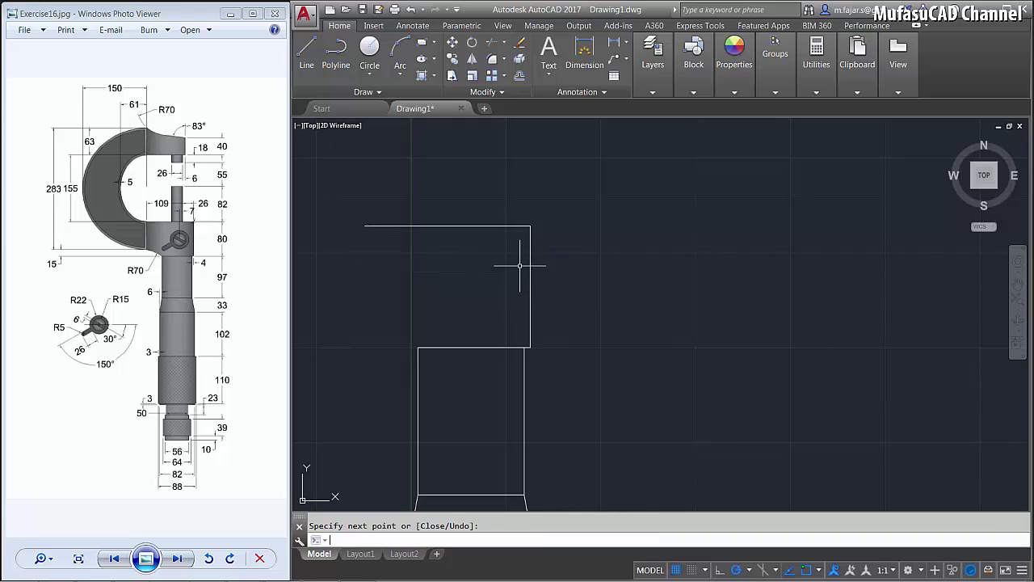
type("L")
key("Return")
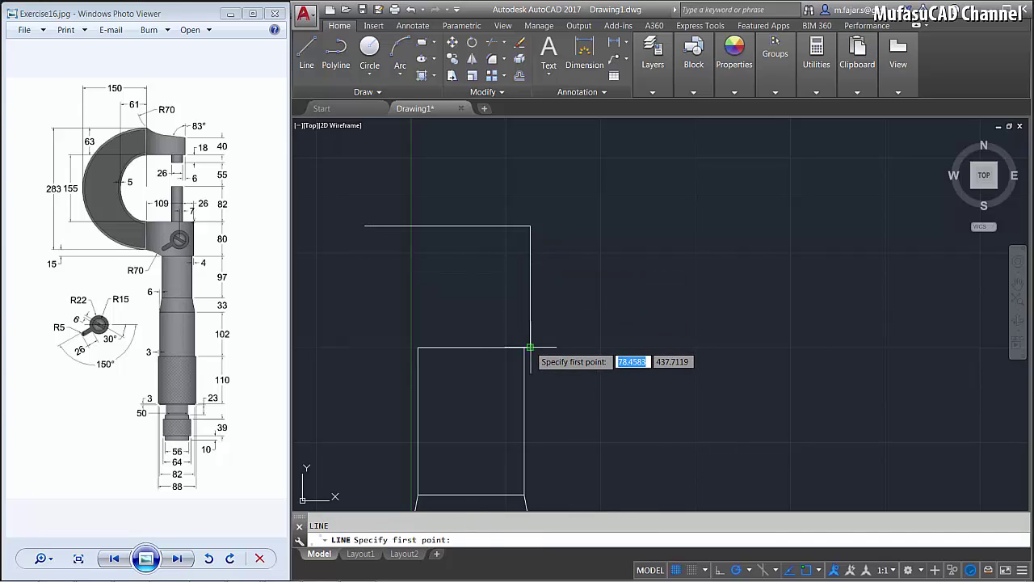
Draw a long horizontal line leftward from the step's lower corner and move it up 15 units.
left_click(530, 348)
left_click(316, 348)
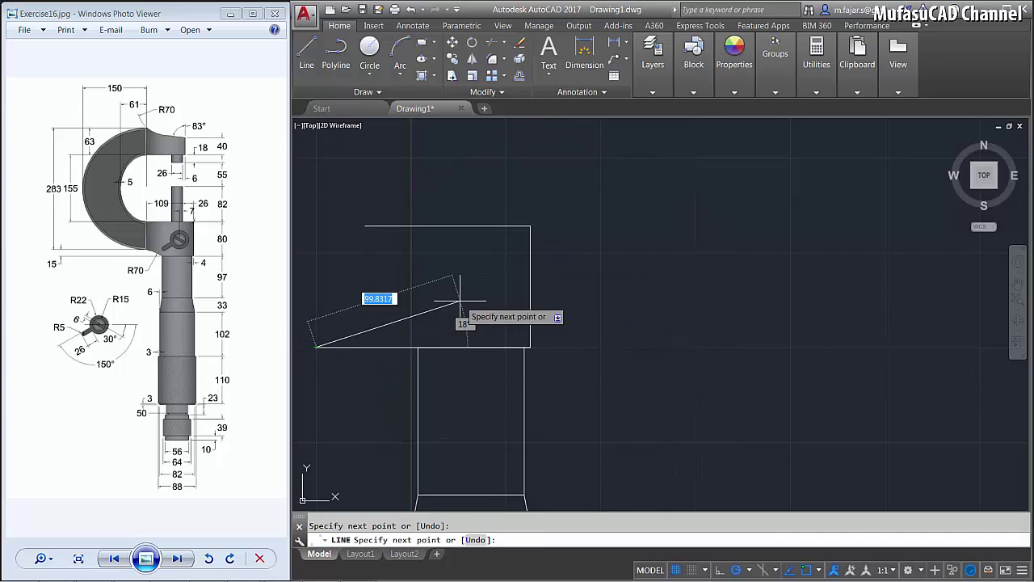
type("m")
key("Return")
left_click_drag(438, 316, 364, 374)
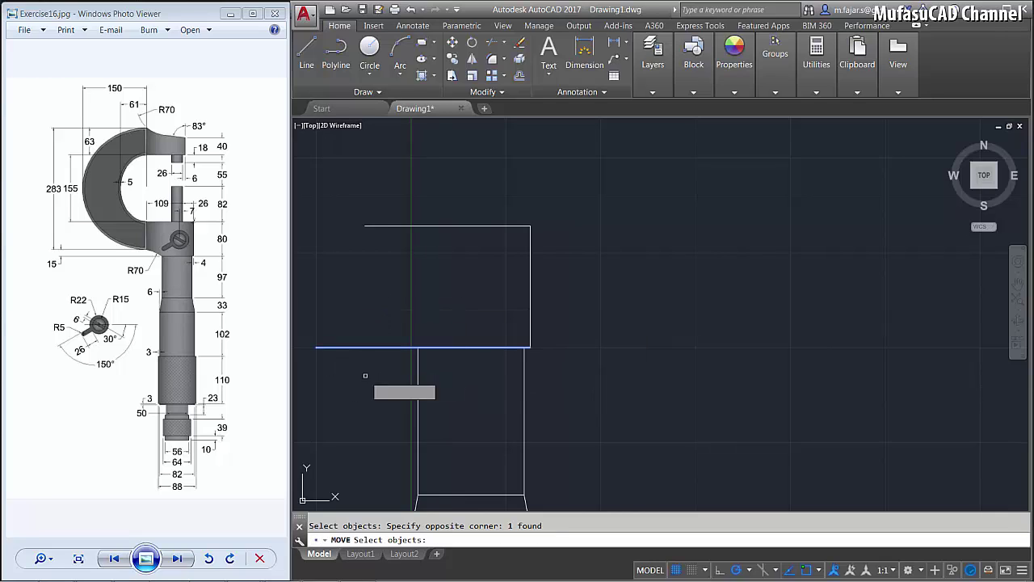
key("Return")
left_click(625, 363)
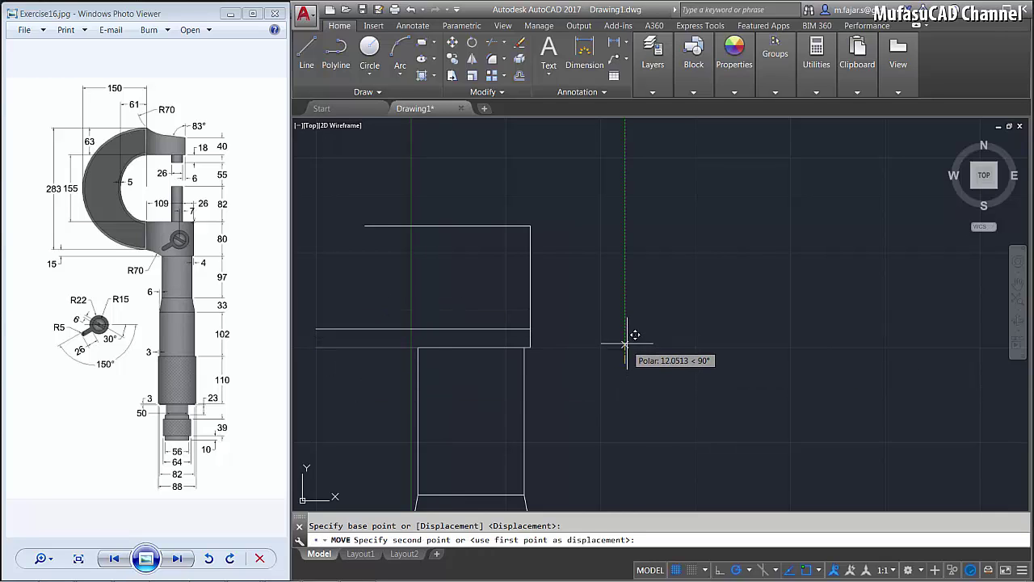
type("15")
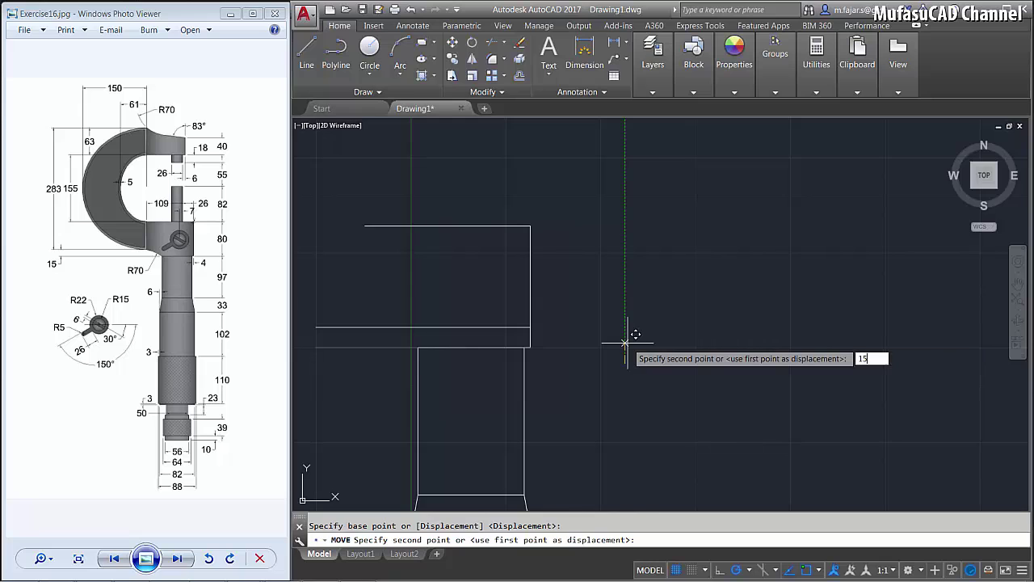
key("Return")
scroll(627, 315, "down", 2)
mouse_move(622, 294)
middle_mouse_down()
mouse_move(621, 370)
mouse_move(589, 392)
middle_mouse_up()
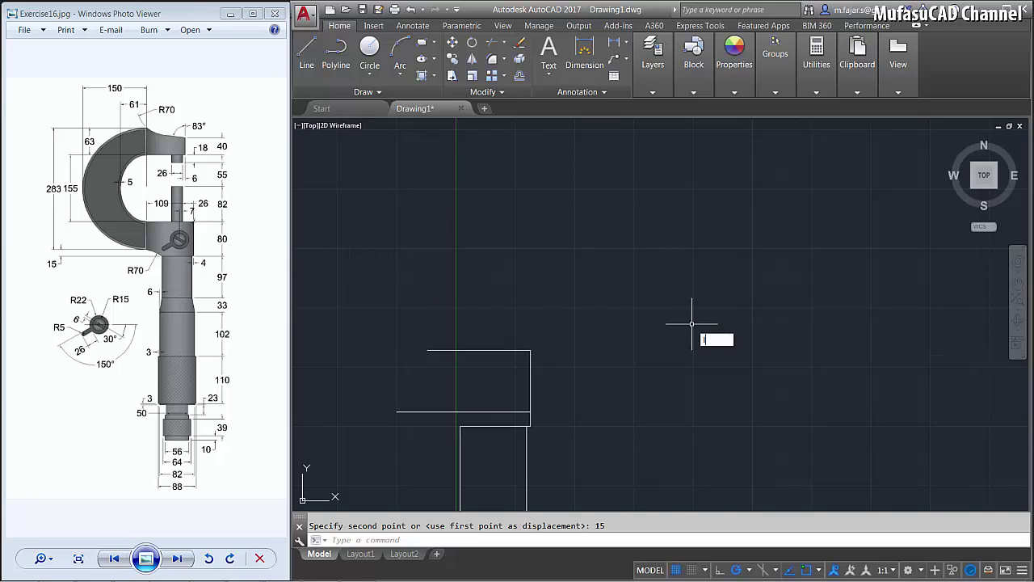
Right of the frame, draw an open outline: 82 units up, 26 left, 82 down.
type("l")
key("Return")
left_click(728, 366)
type("82")
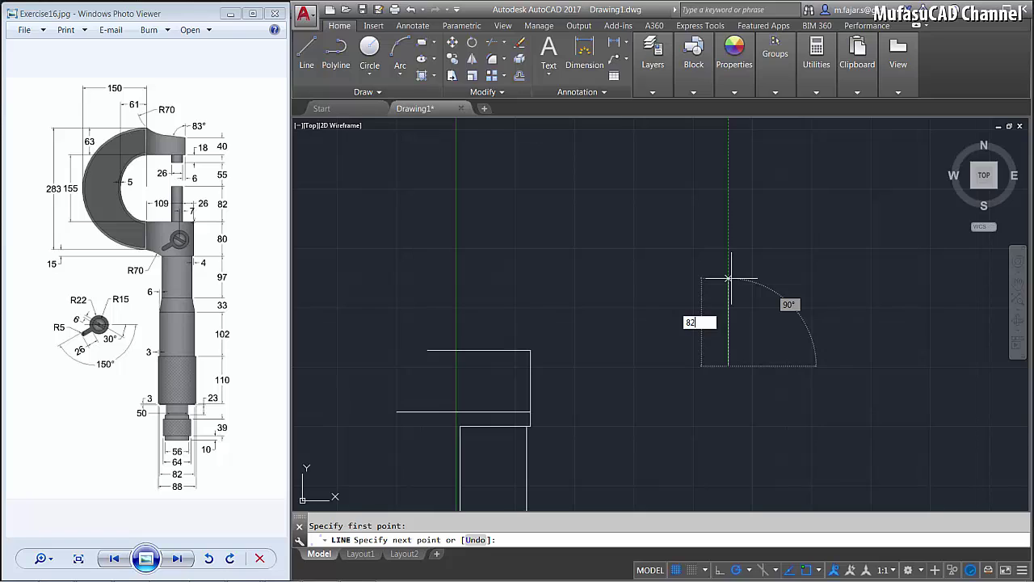
key("Return")
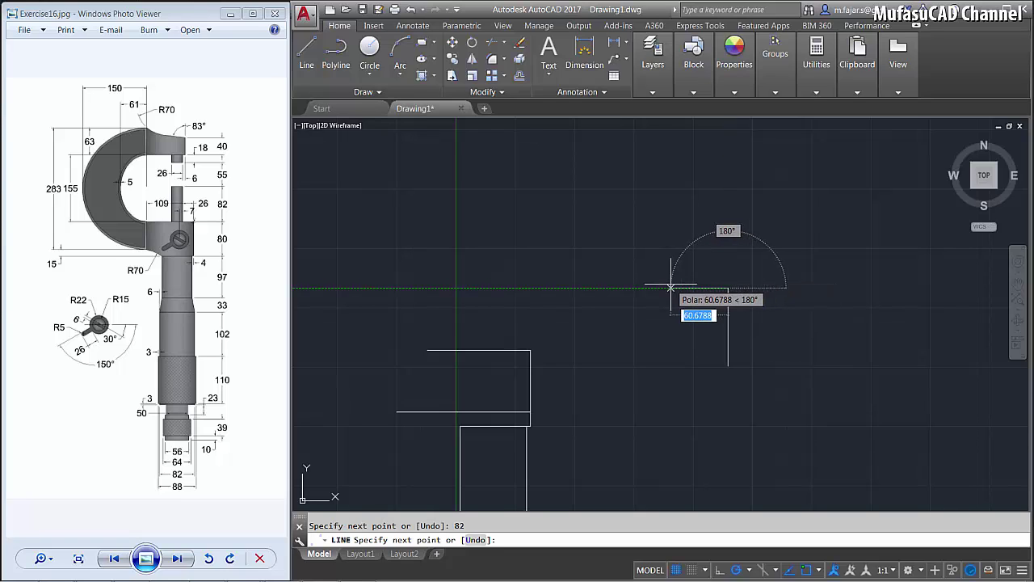
type("26")
key("Return")
type("82")
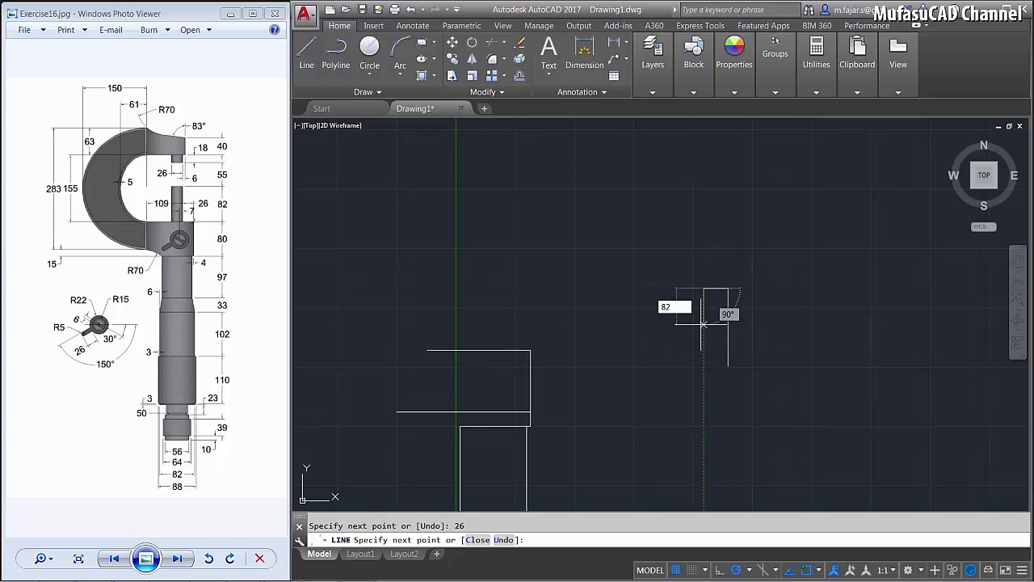
key("Return")
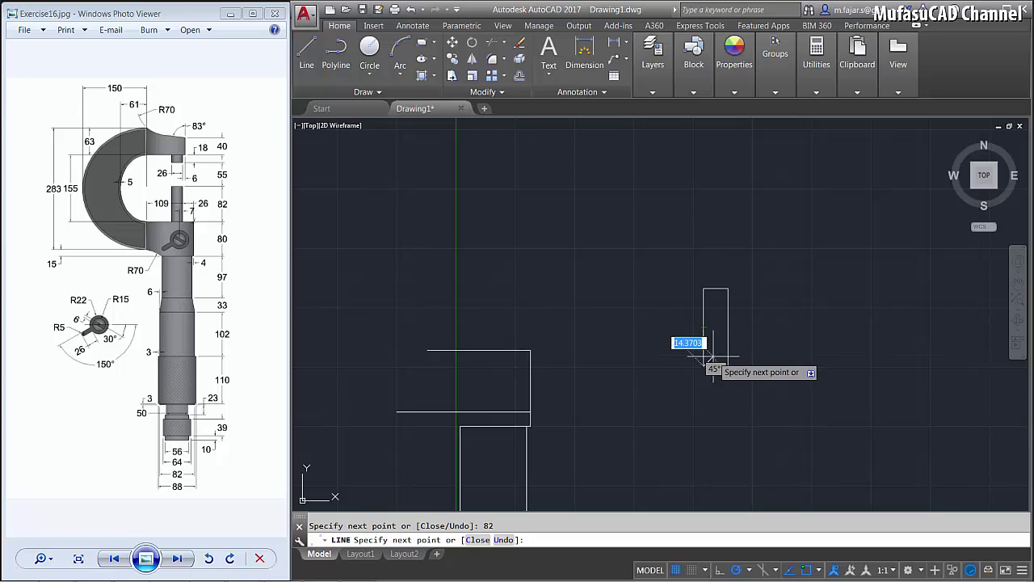
key("Return")
middle_click_drag(729, 311, 657, 350)
Copy the spindle's top edge 55 units upward using CO.
type("o")
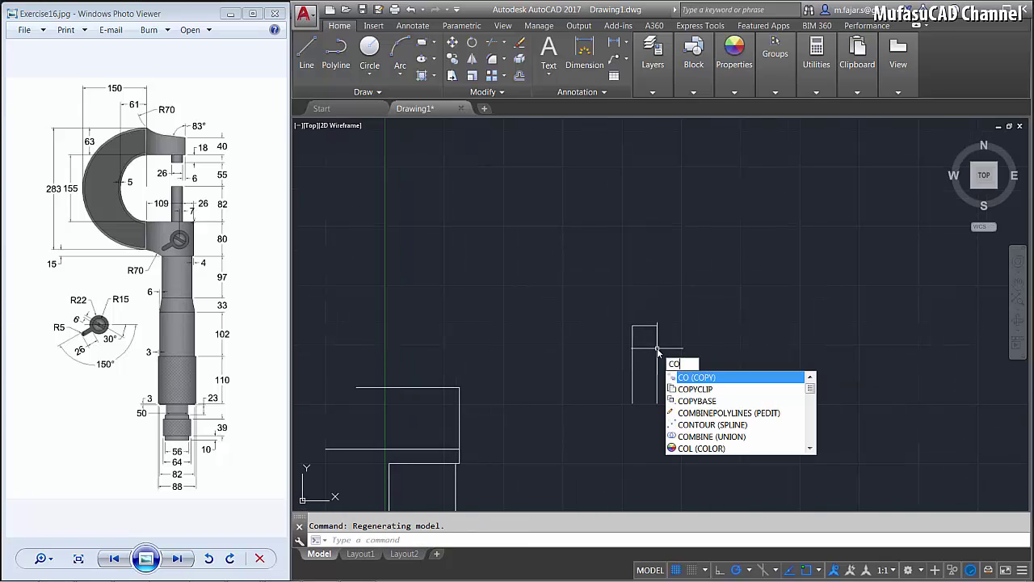
key("Return")
left_click(624, 315)
left_click(692, 346)
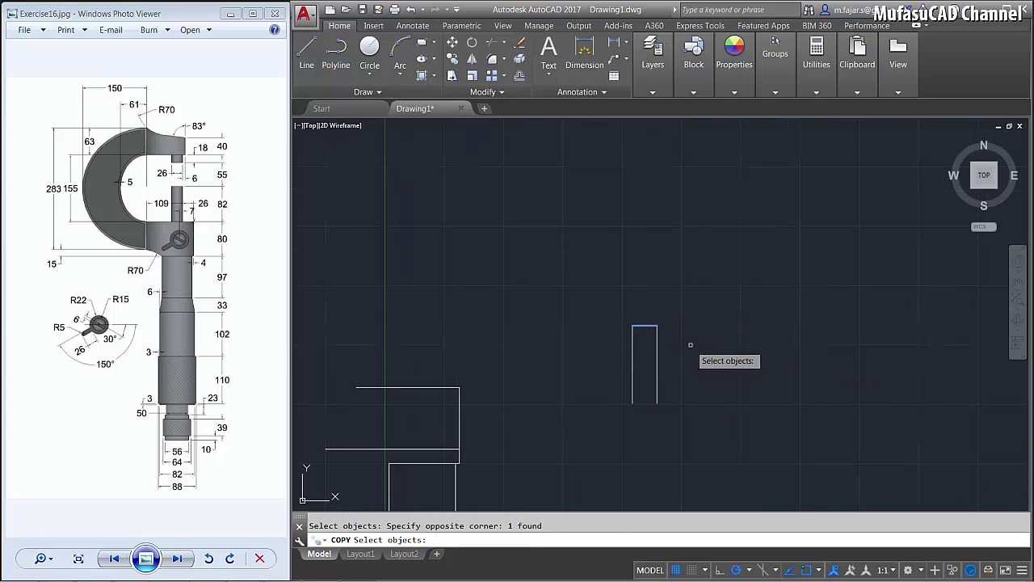
key("Return")
left_click(708, 345)
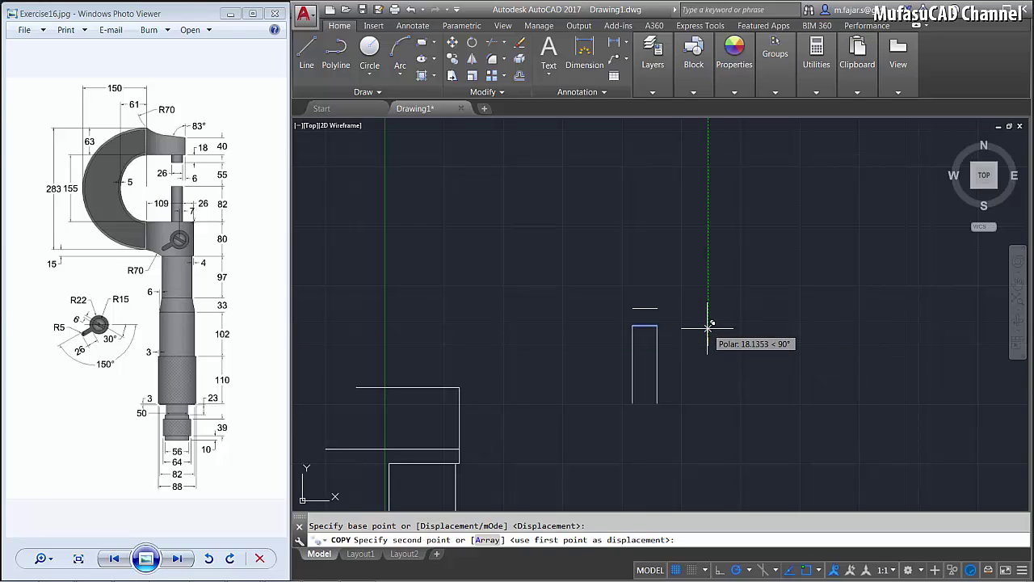
type("55")
key("Return")
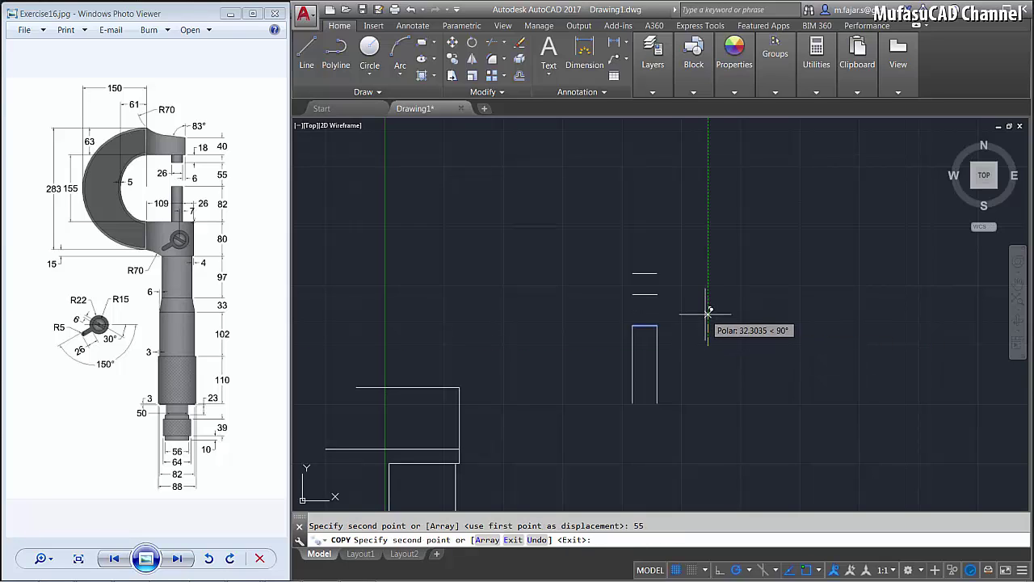
key("Return")
Draw an 18-unit vertical line up from the copied edge's right end.
type("l")
key("Return")
left_click(657, 273)
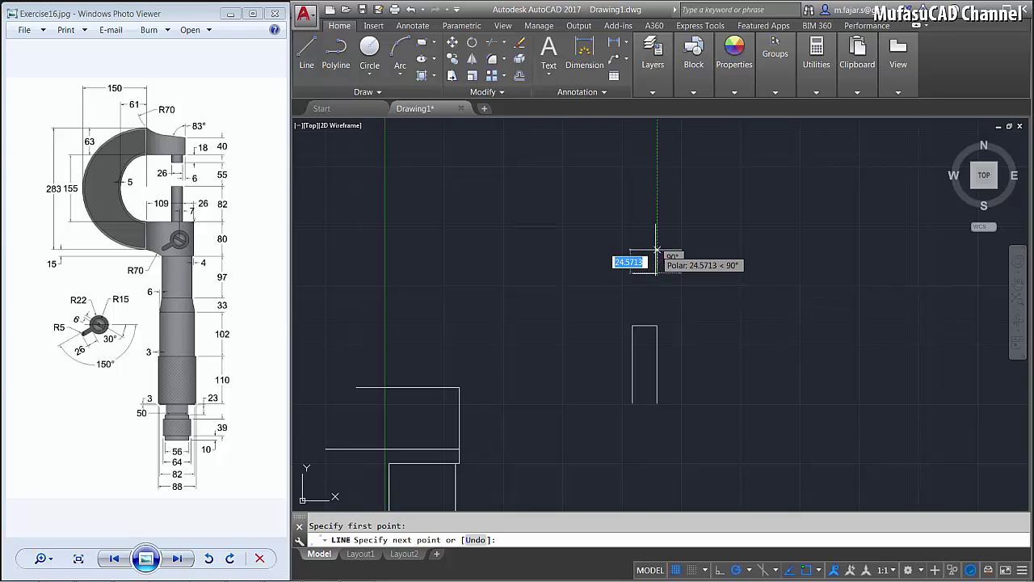
key("Return")
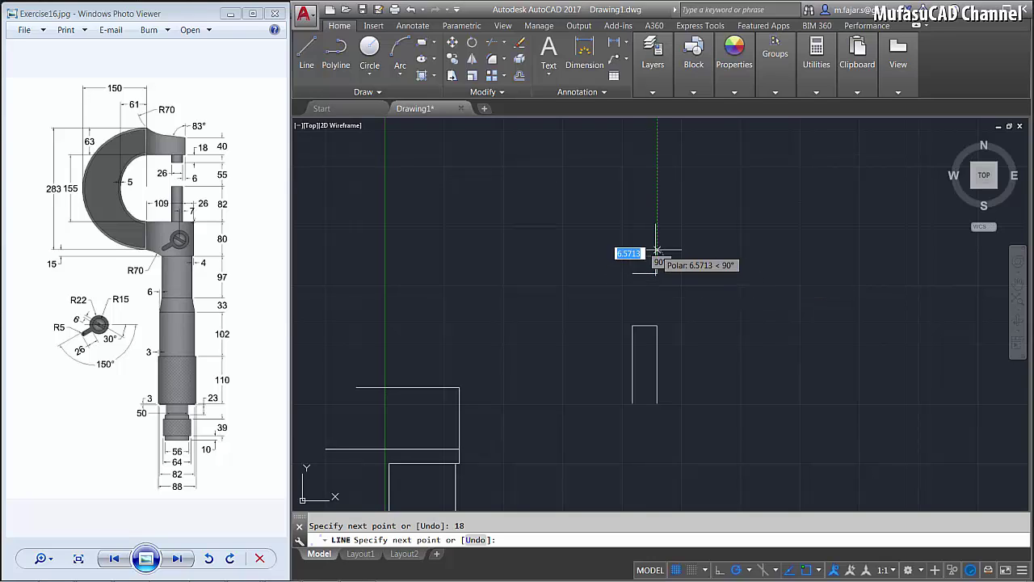
Mirror the 18-unit vertical line about the copied edge's midpoint, keeping the original.
key("Return")
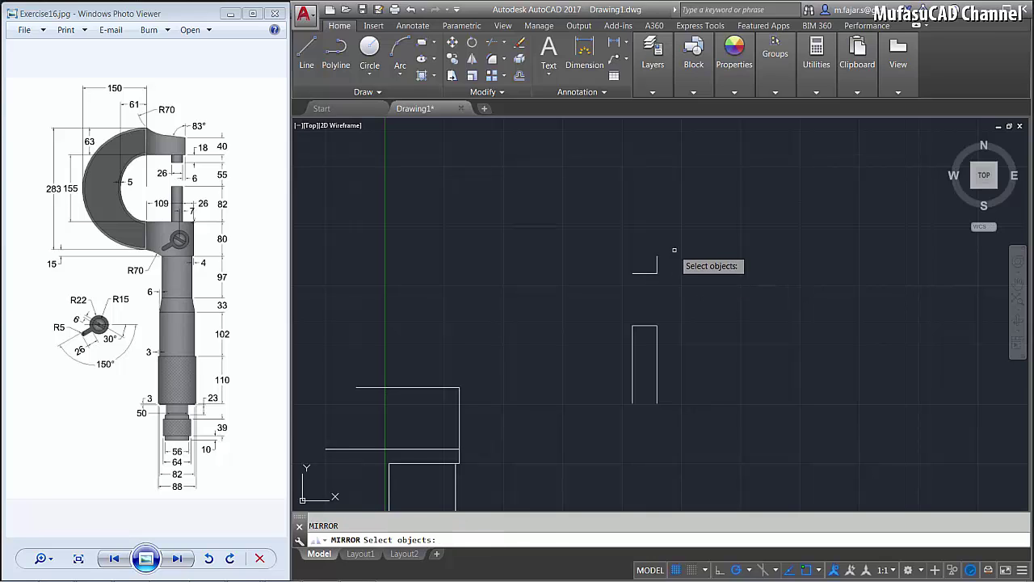
left_click(671, 247)
left_click(651, 267)
key("Return")
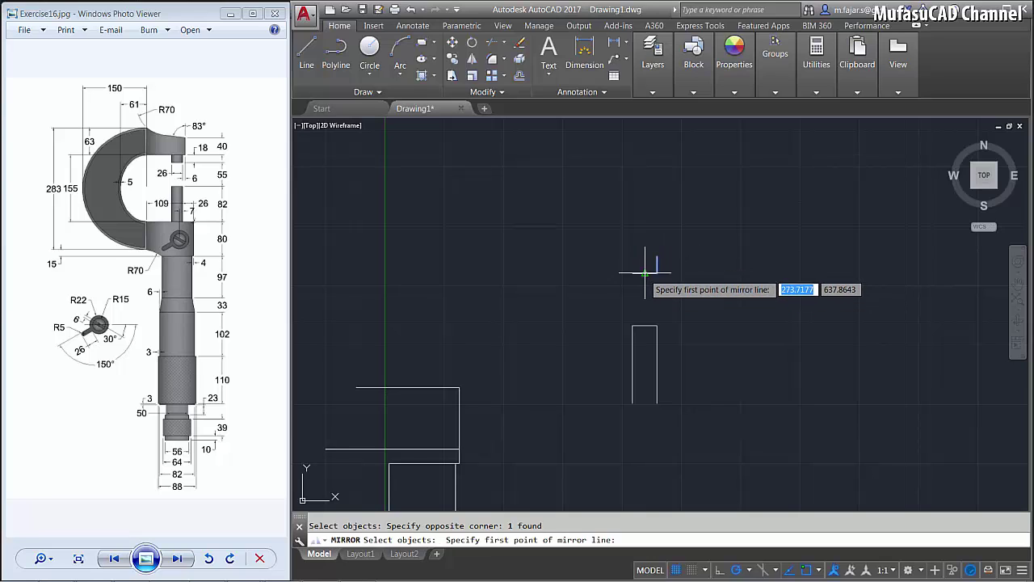
left_click(645, 323)
left_click(645, 291)
key("Return")
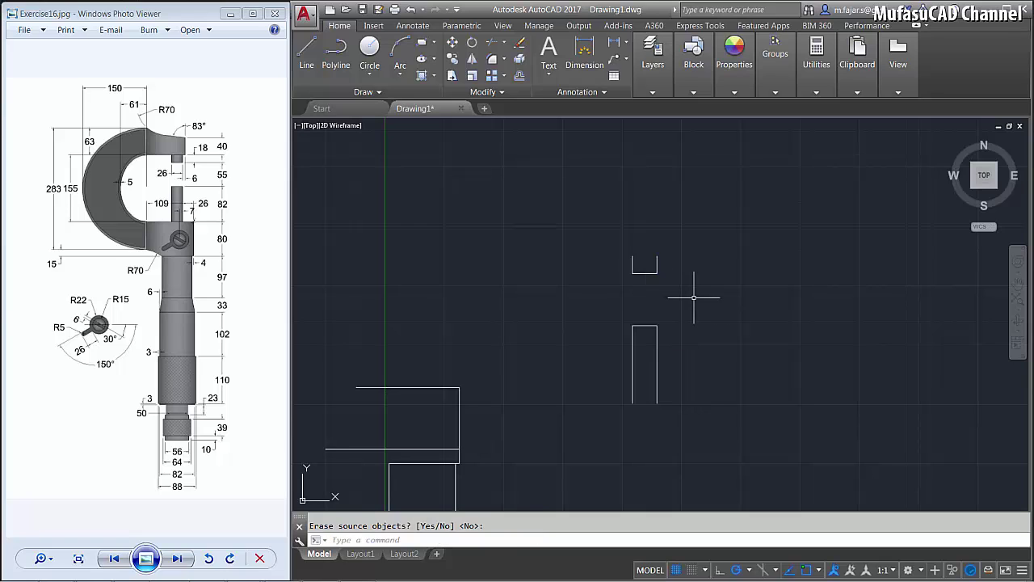
Move the spindle and tip outlines so their lower-right end sits on the step's top corner.
type("m")
key("Return")
left_click(740, 220)
left_click(608, 405)
key("Return")
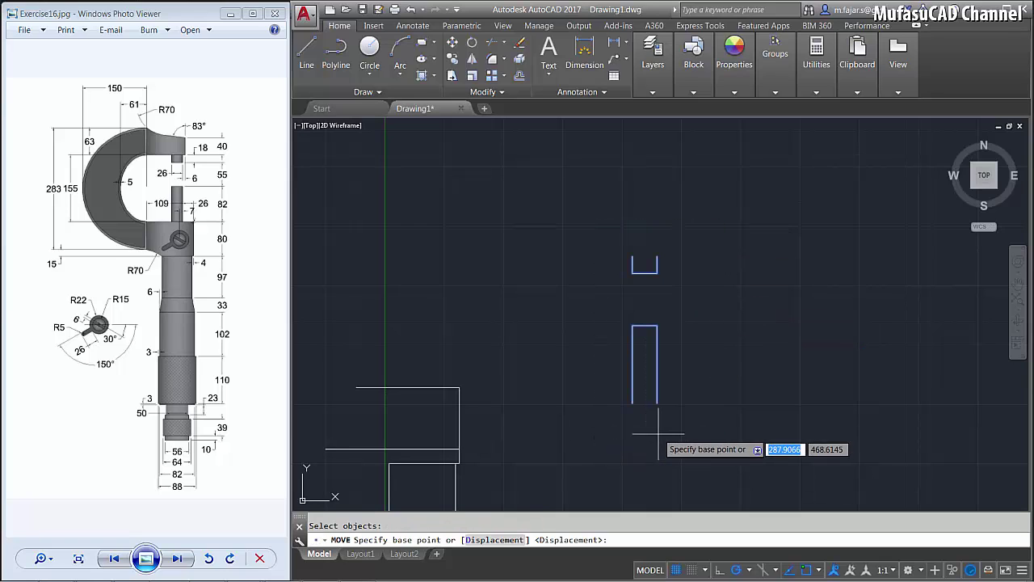
left_click(658, 403)
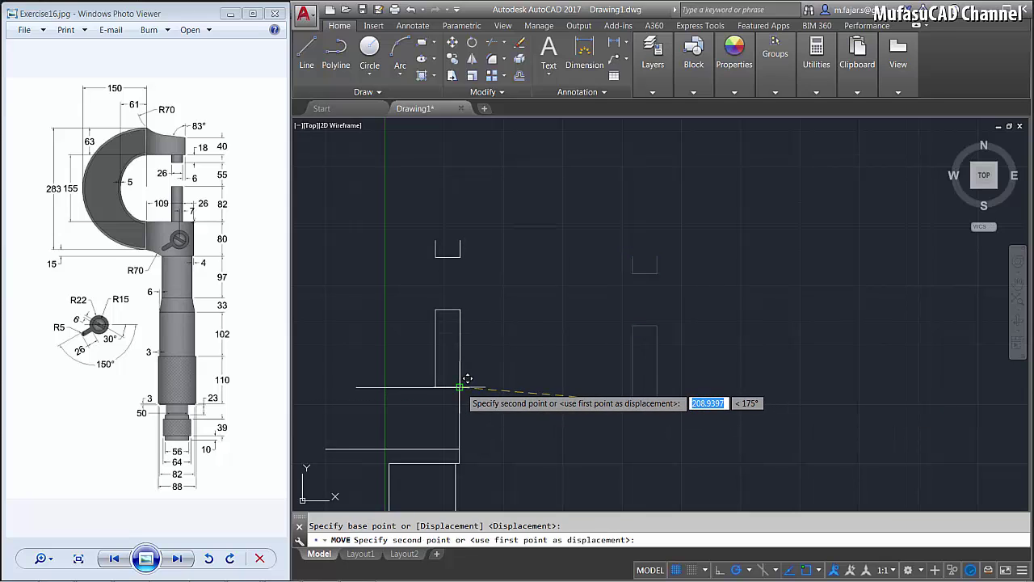
left_click(467, 378)
Shift the six spindle lines 26 units to the left.
key("Return")
left_click(524, 199)
left_click(429, 355)
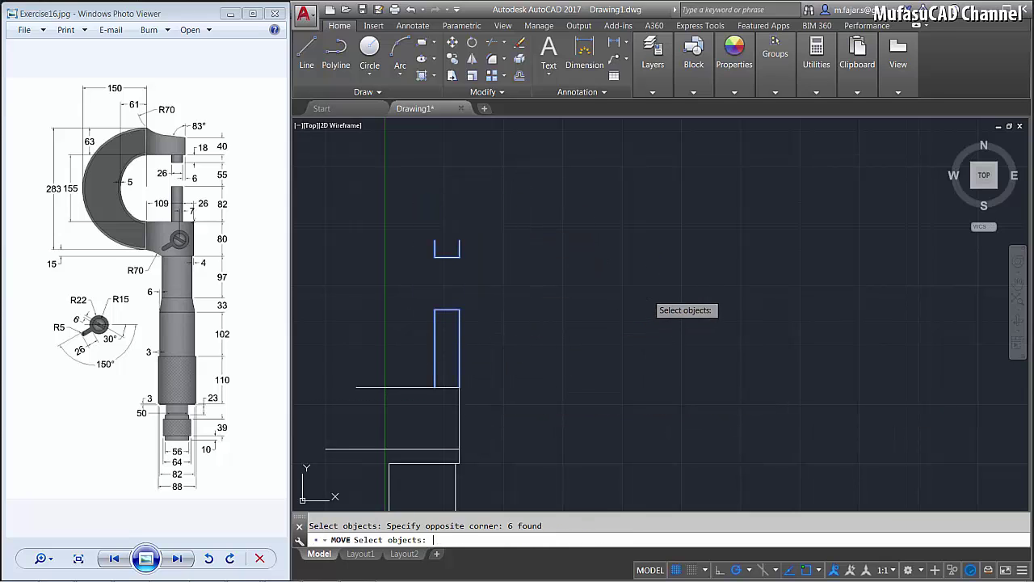
key("Return")
left_click(677, 283)
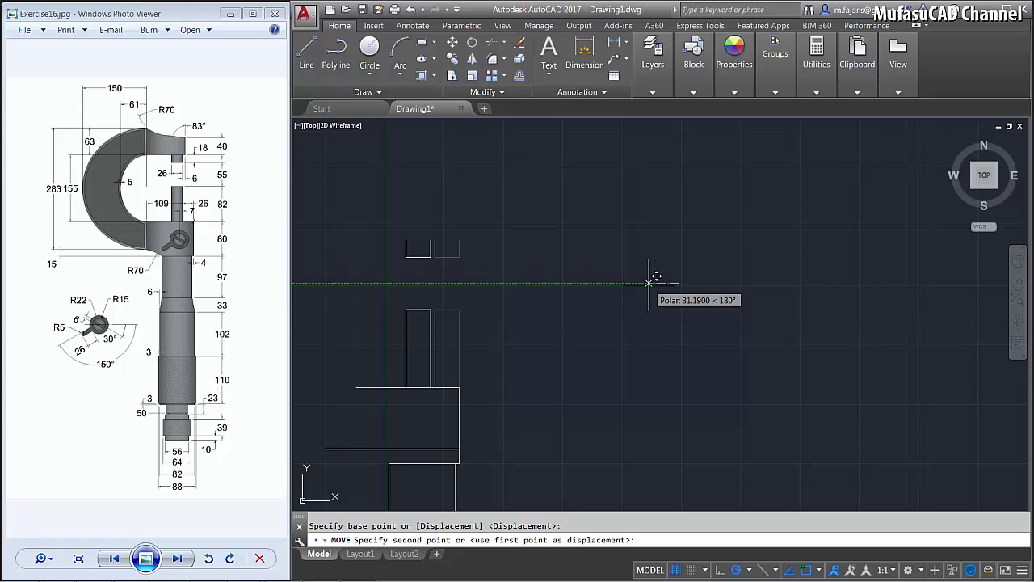
type("26")
key("Return")
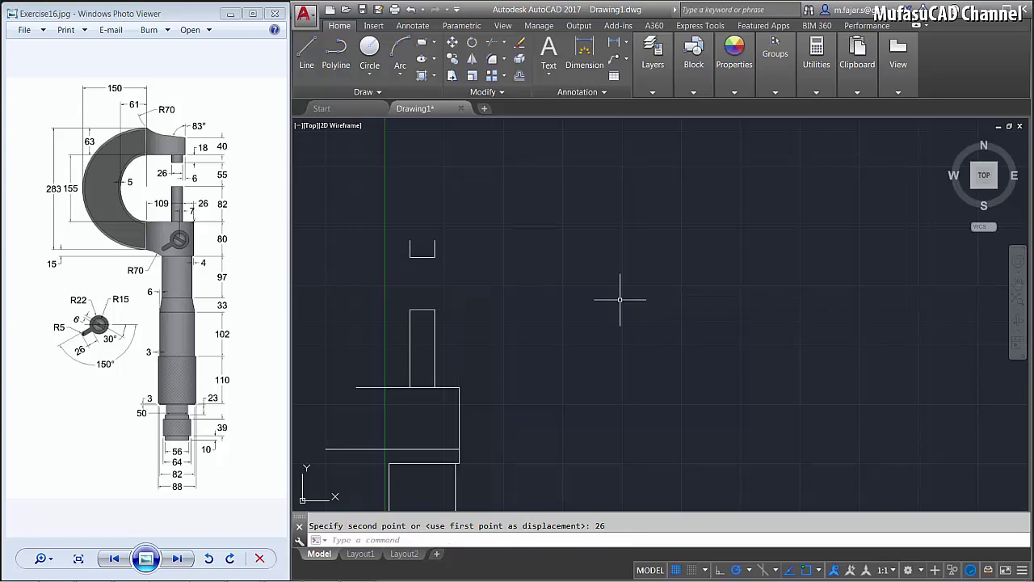
scroll(571, 297, "down", 2)
mouse_move(571, 295)
middle_mouse_down()
mouse_move(586, 361)
mouse_move(584, 338)
middle_mouse_up()
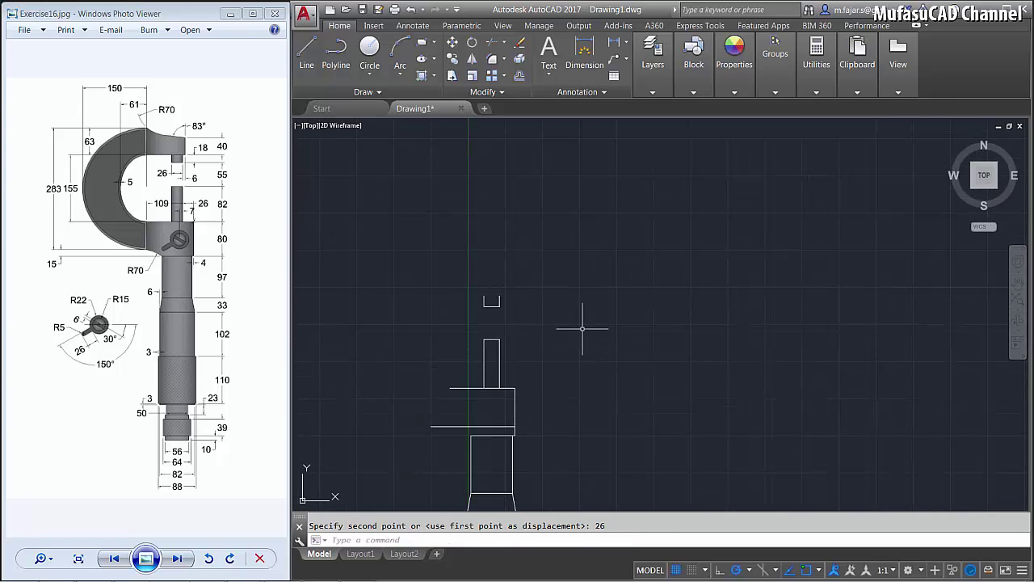
From the anvil tip's corner, draw 6 units right, 40 up, then a long line left.
key("Return")
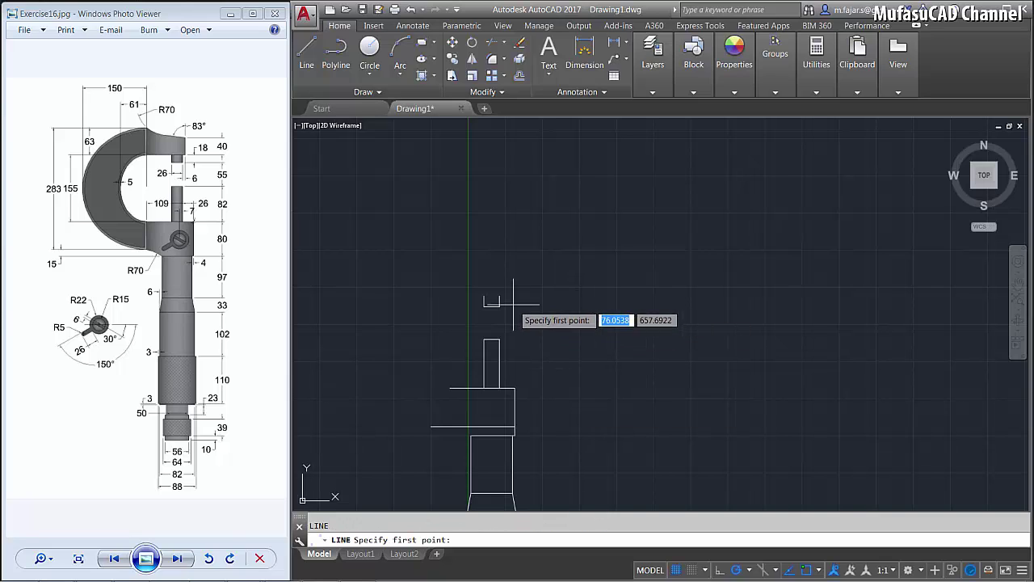
left_click(500, 296)
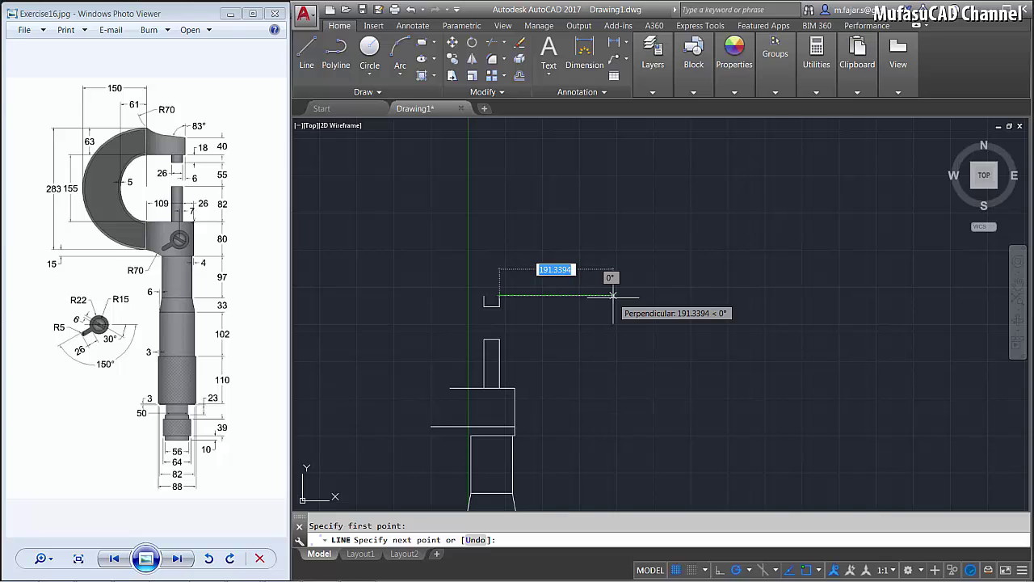
key("Return")
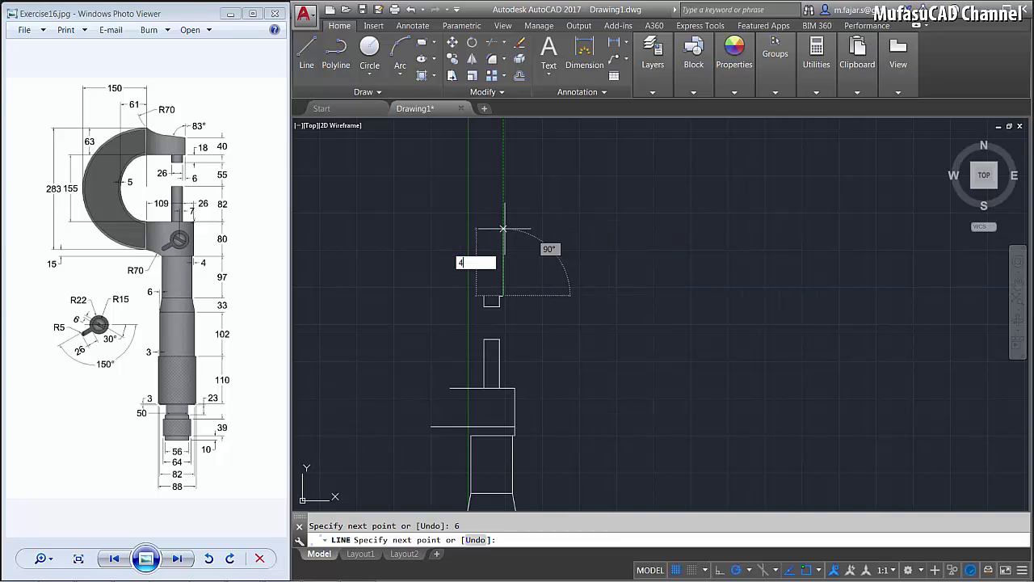
type("0")
key("Return")
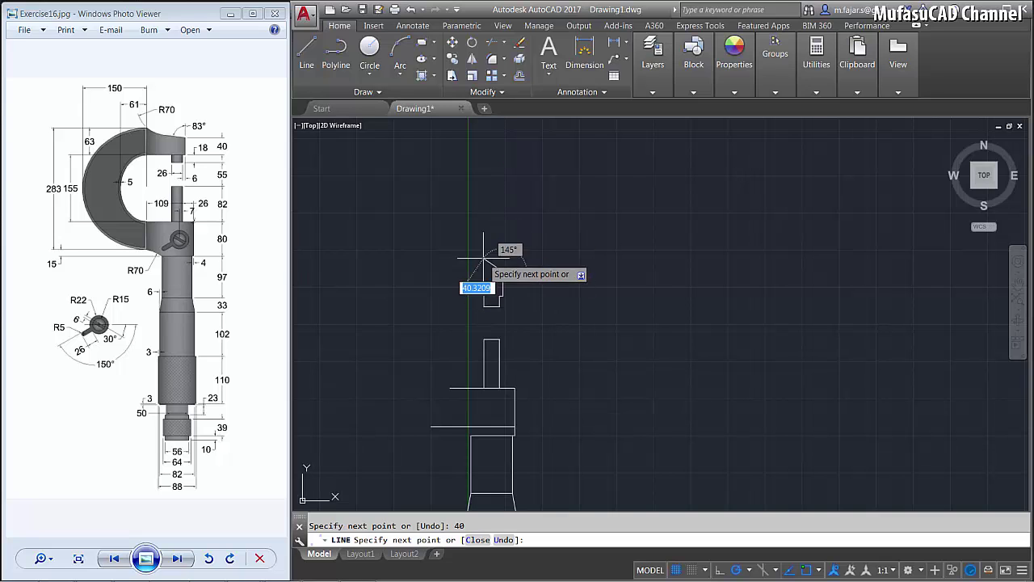
left_click(351, 272)
key("Return")
type("L")
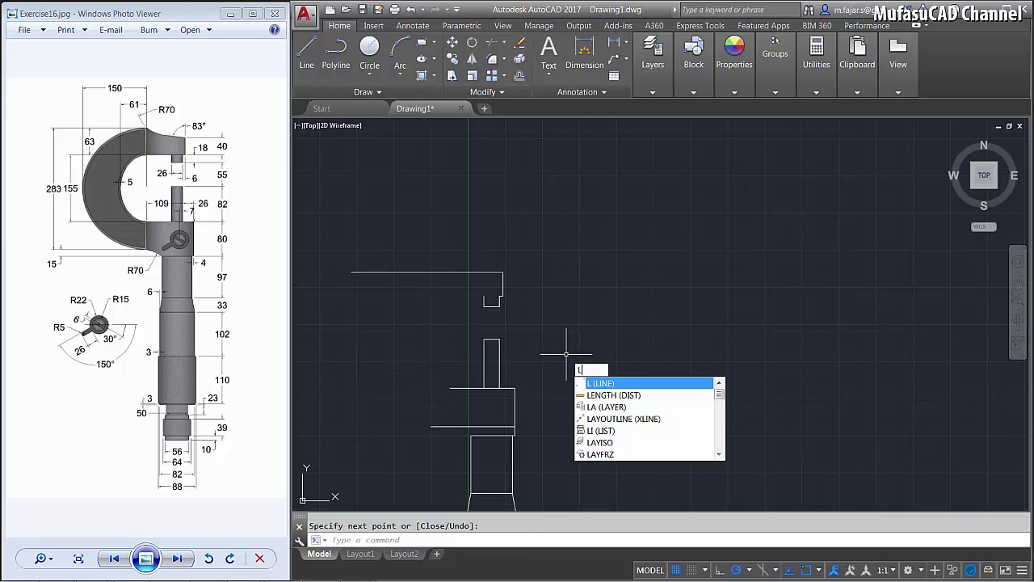
Draw a second long horizontal line leftward from the anvil tip's corner.
key("Return")
left_click(499, 296)
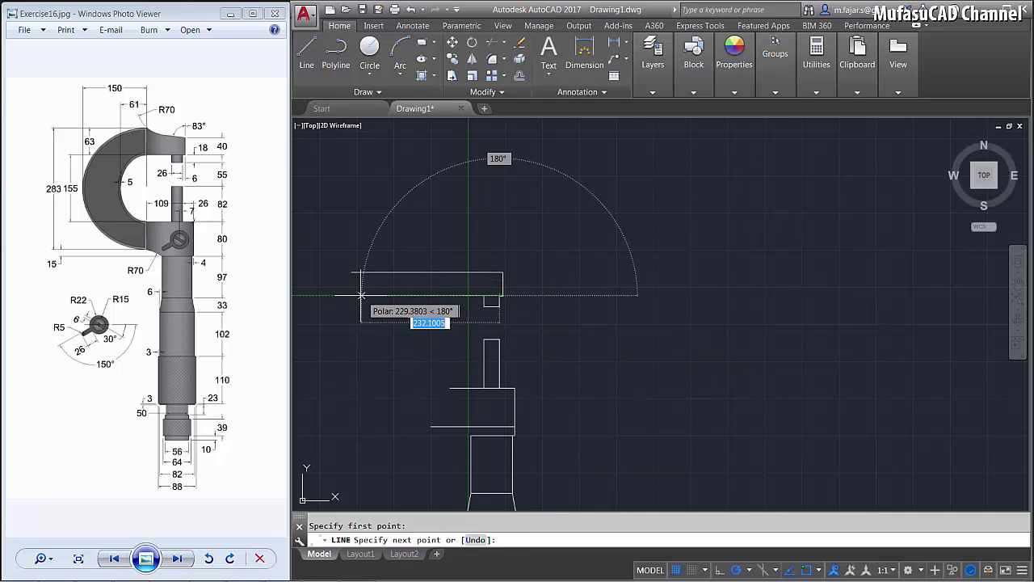
left_click(346, 295)
key("Return")
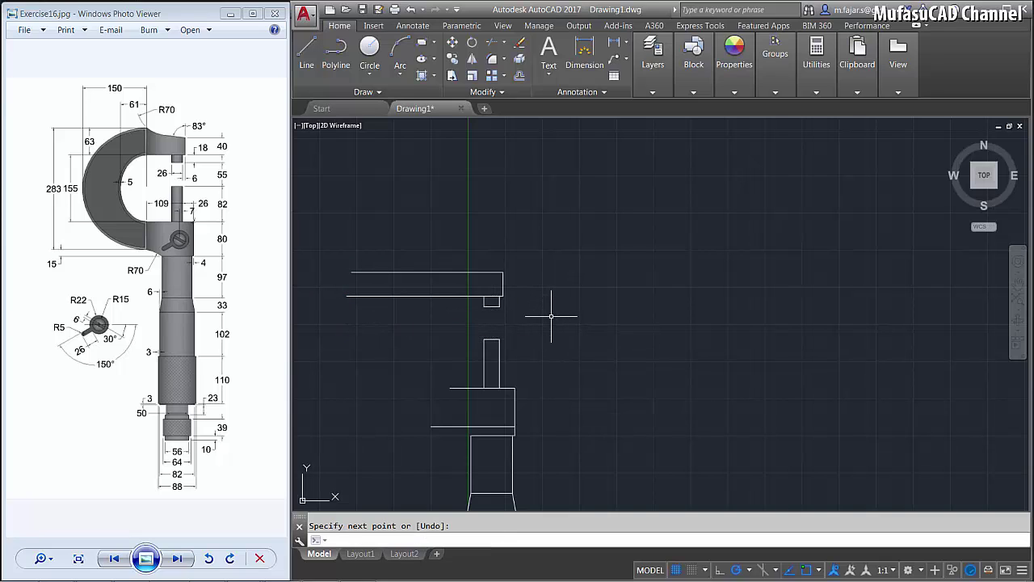
Copy the upper long horizontal line 23 units above itself.
type("co")
key("Return")
left_click(451, 240)
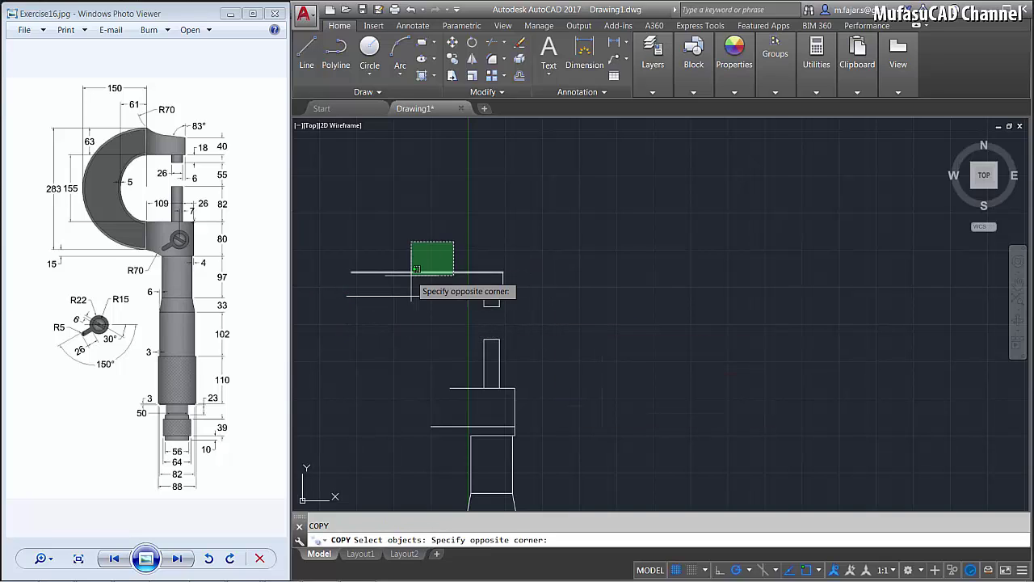
left_click(408, 279)
key("Return")
left_click(577, 319)
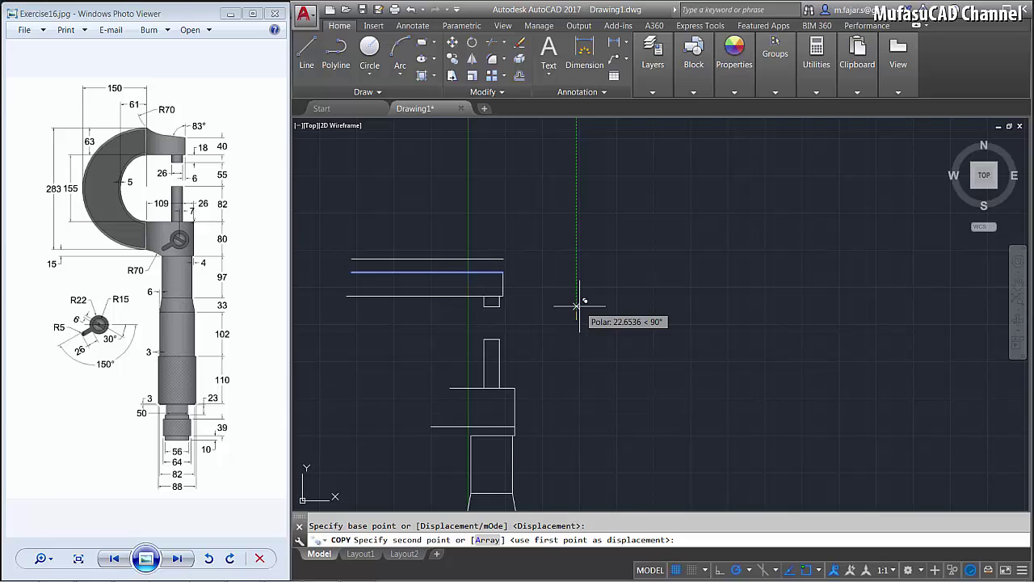
type("23")
key("Return")
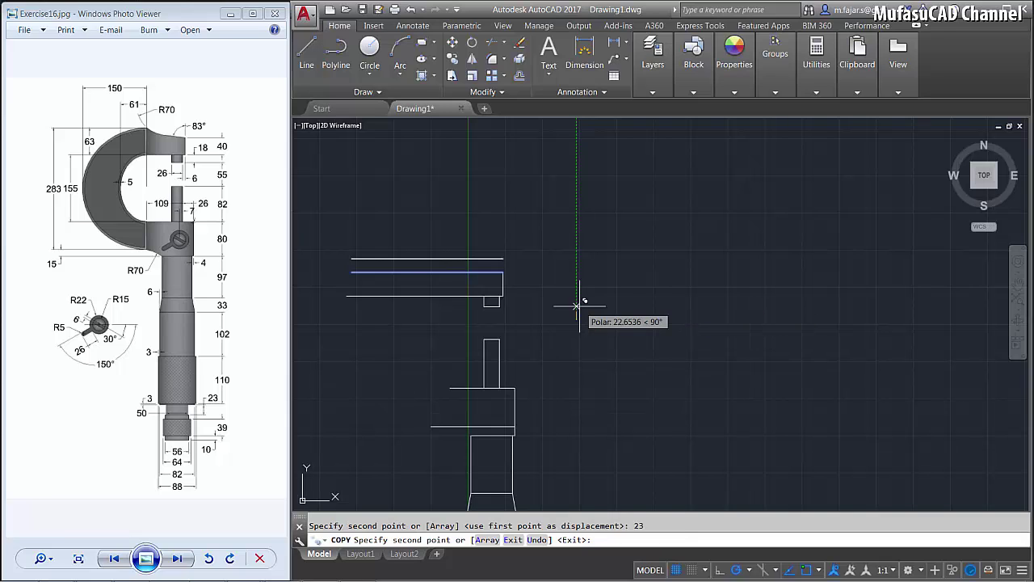
key("Return")
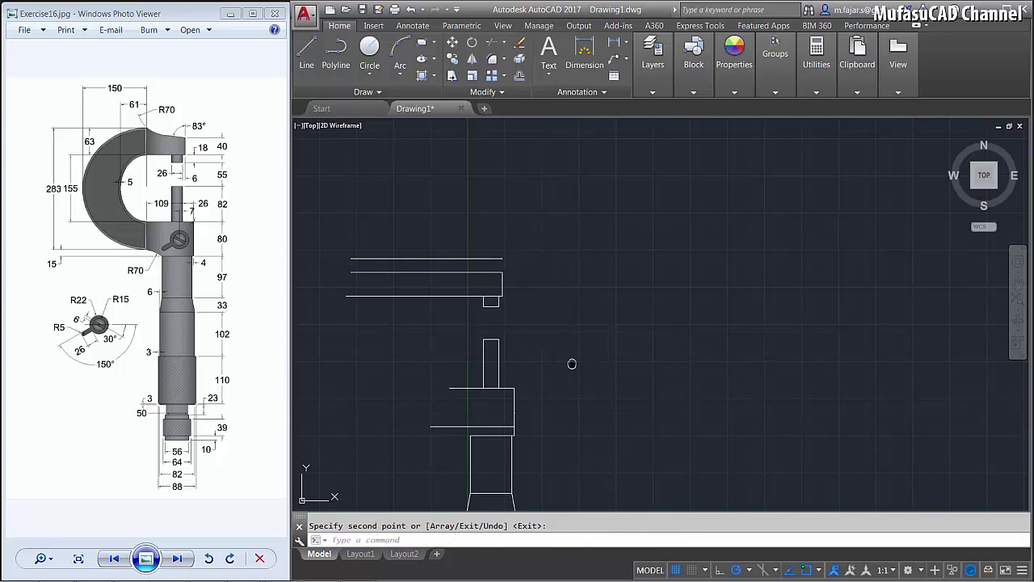
mouse_move(572, 363)
middle_mouse_down()
mouse_move(566, 296)
mouse_move(582, 318)
mouse_move(620, 336)
middle_mouse_up()
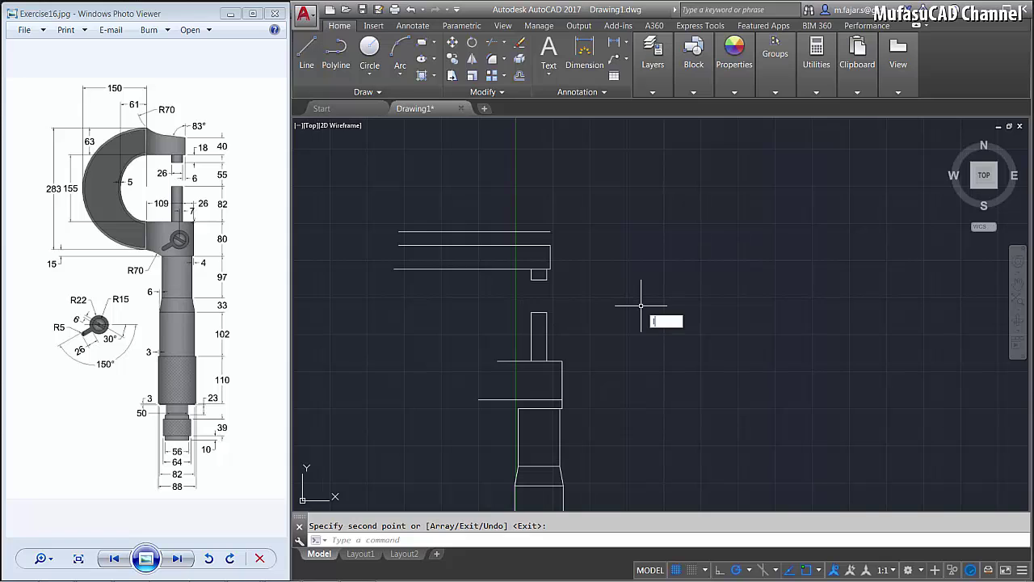
Draw two tall vertical lines up through the frame to near the top.
key("Return")
left_click(518, 408)
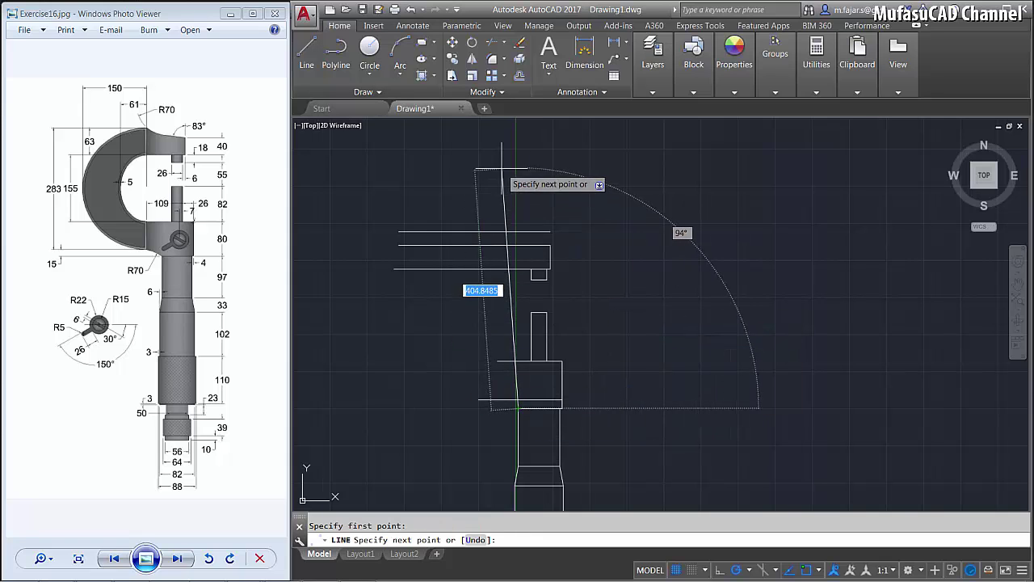
left_click(518, 169)
key("Return")
key("Return")
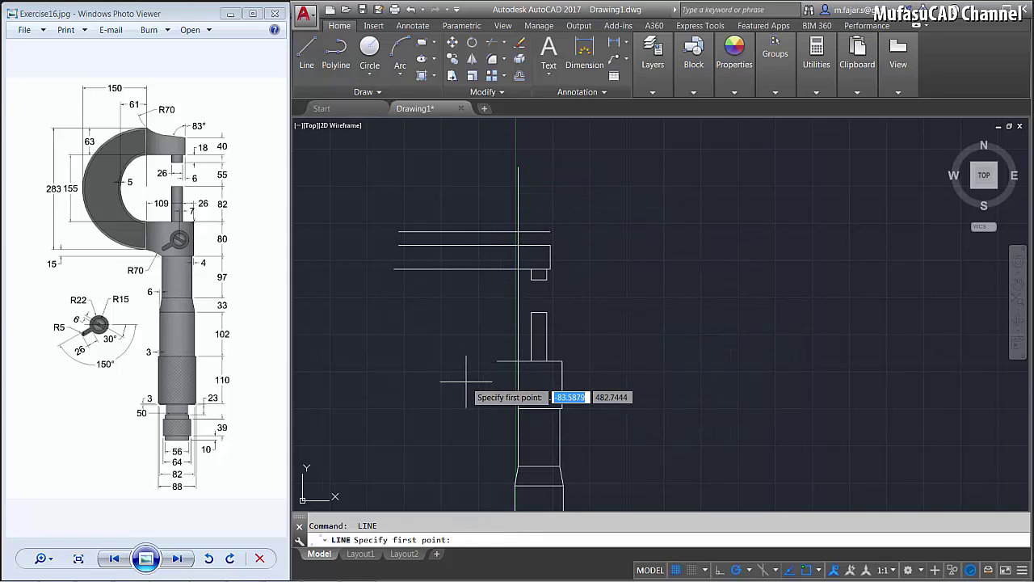
left_click(498, 361)
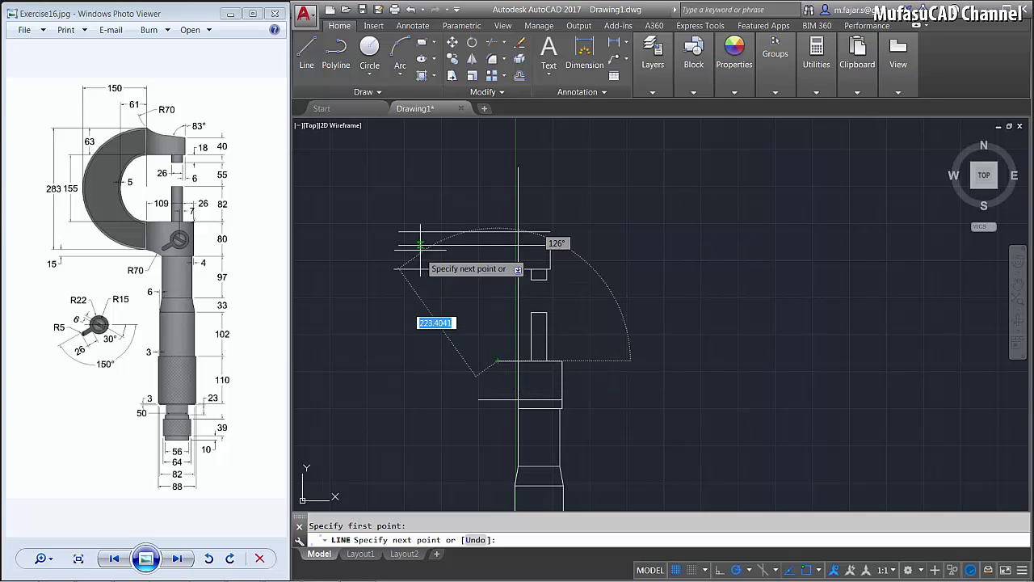
left_click(498, 167)
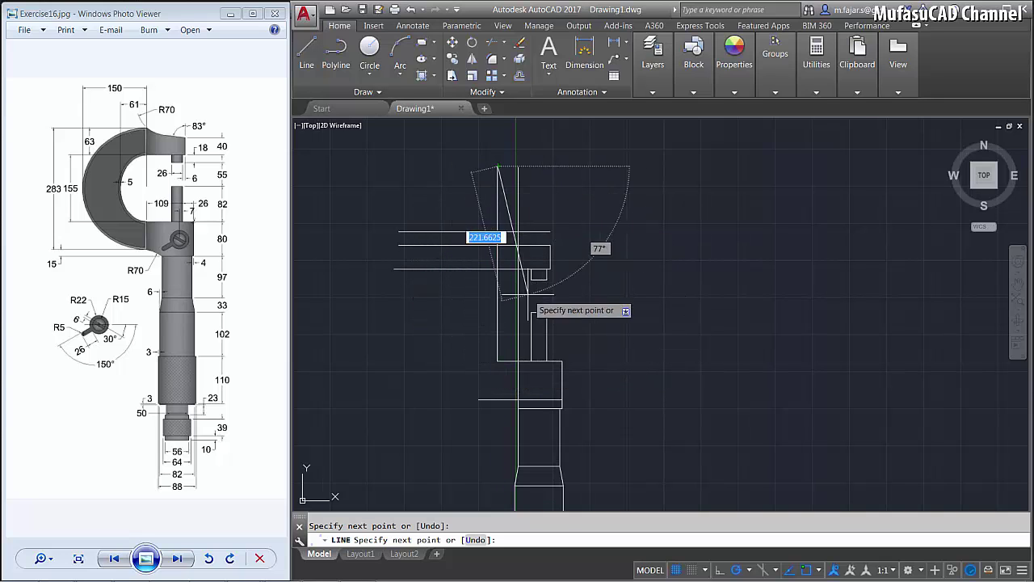
key("Escape")
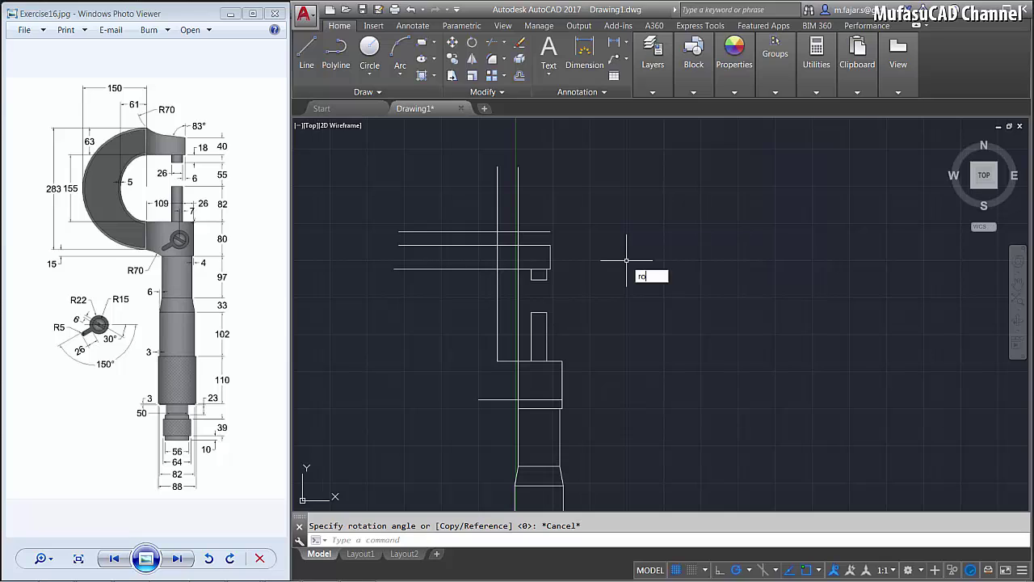
Rotate the middle horizontal line -7° about its right end, then start a radius-70 circle right of the frame.
key("Return")
left_click(536, 244)
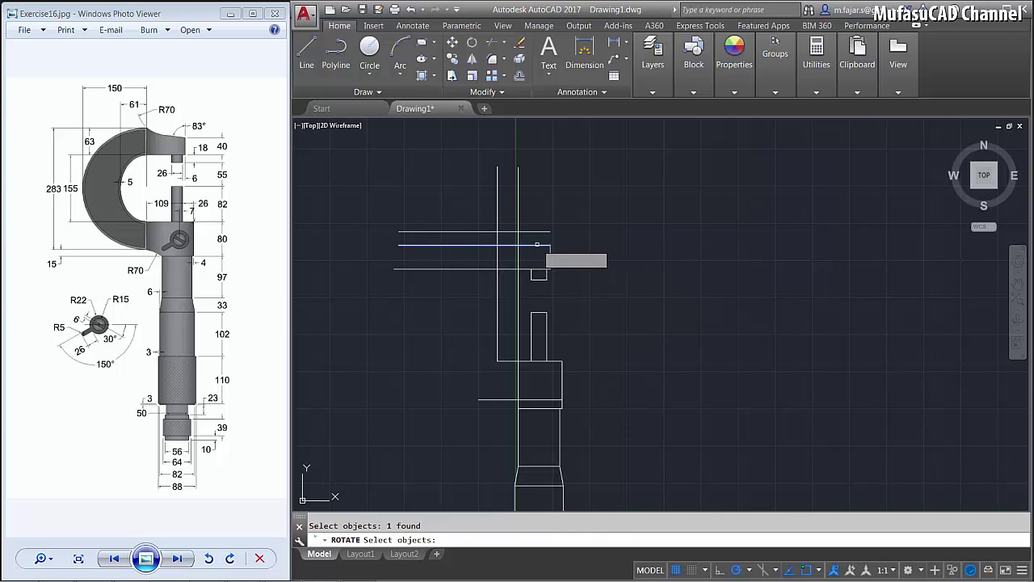
key("Return")
left_click(551, 244)
type("-7")
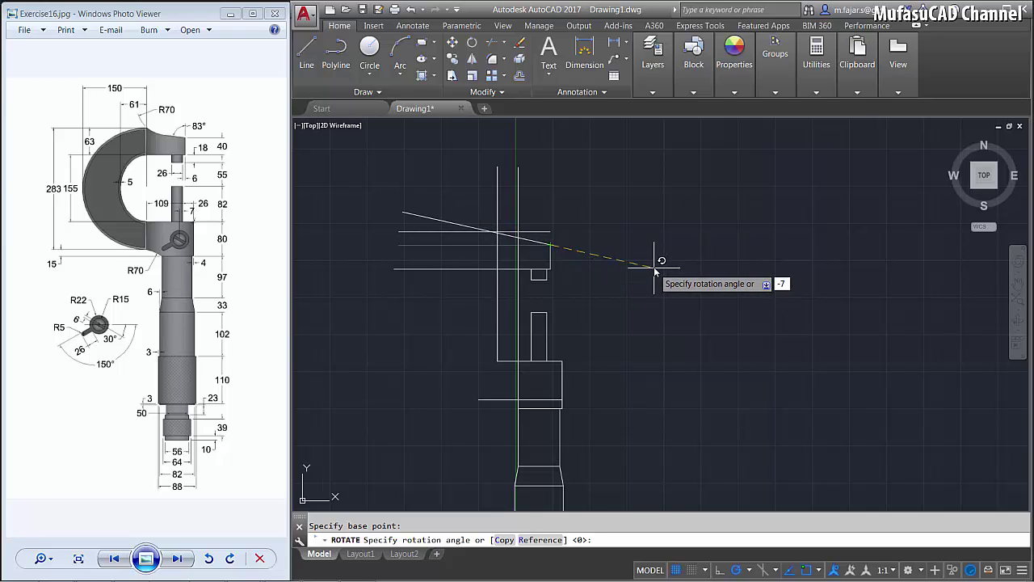
key("Return")
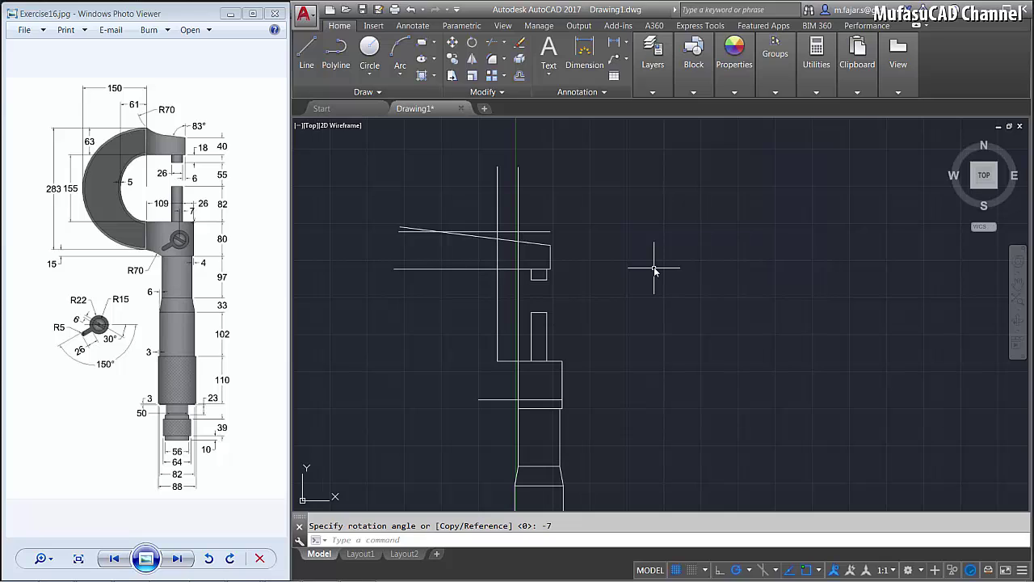
type("c")
key("Return")
left_click(672, 303)
type("70")
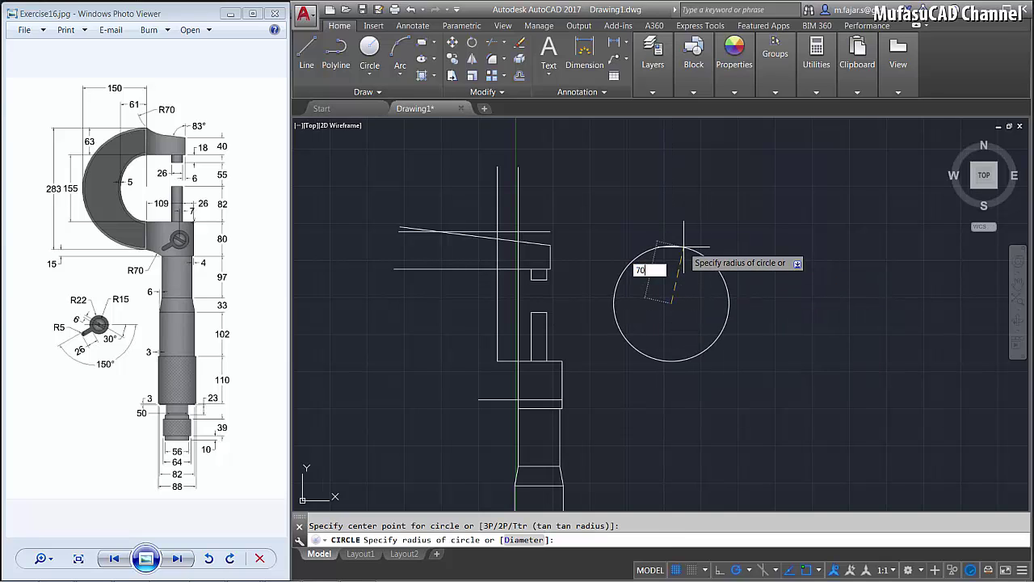
Give the circle radius 70 and move it so its bottom touches the sloped line.
key("Return")
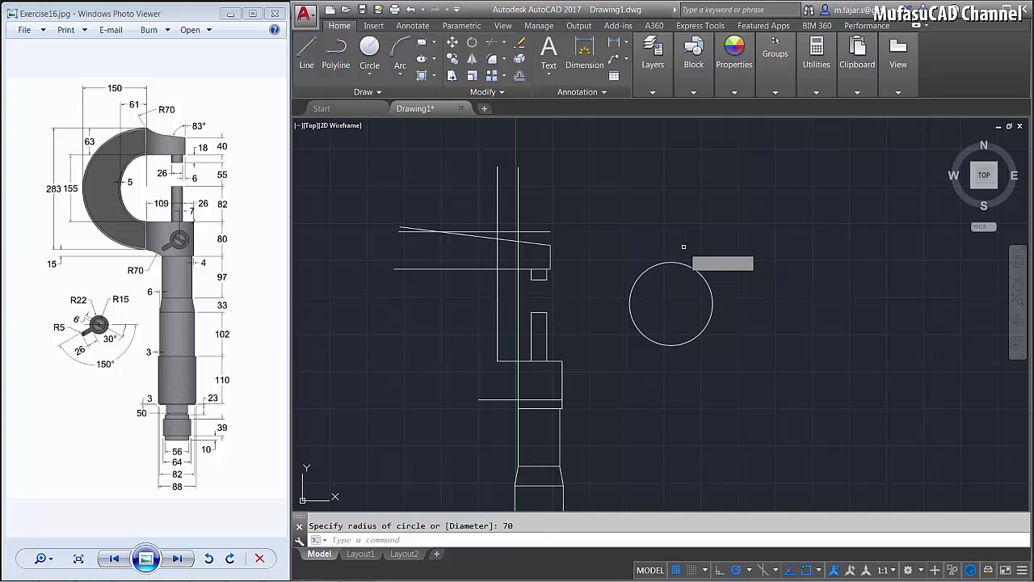
type("m")
key("Return")
left_click(716, 252)
left_click(644, 320)
key("Return")
scroll(662, 314, "up", 2)
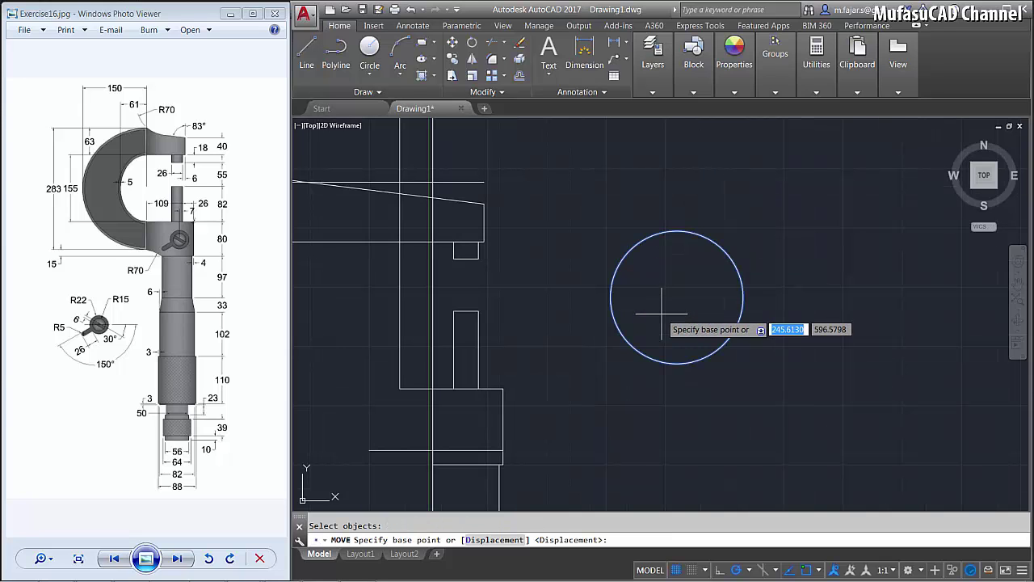
left_click(666, 363)
scroll(638, 307, "up", 2)
scroll(566, 299, "up", 2)
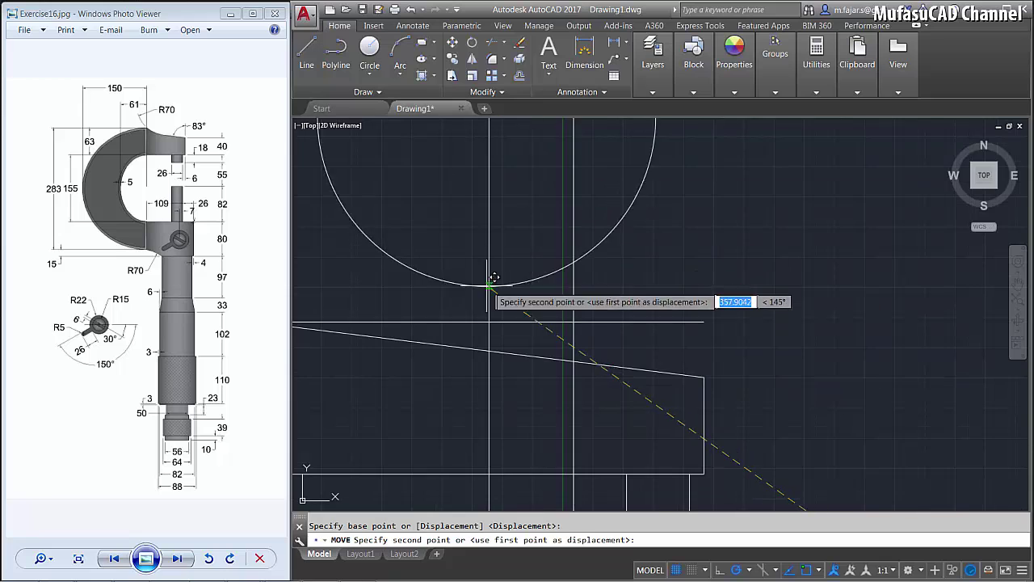
left_click(575, 359)
key("Escape")
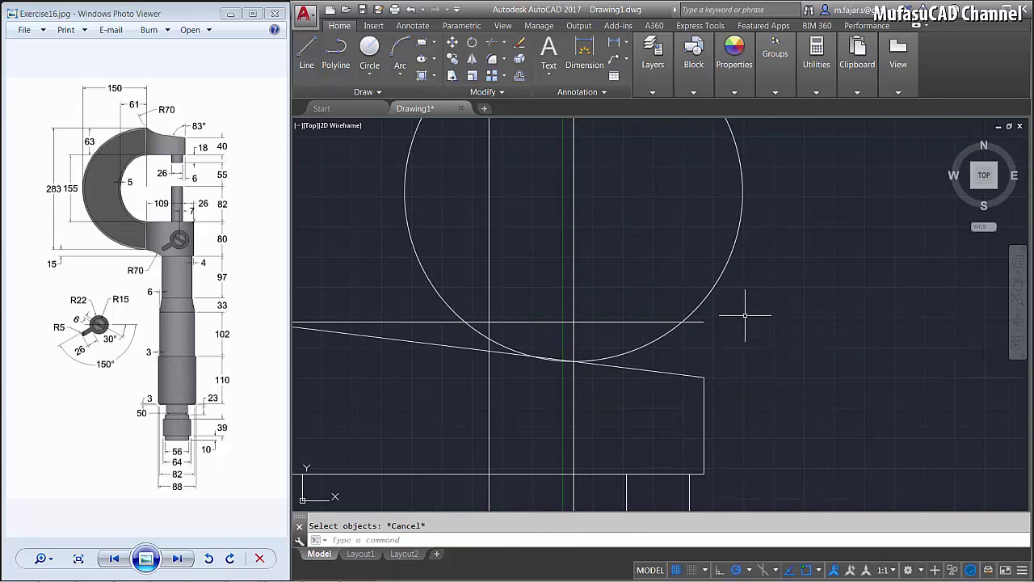
type("c")
Draw a helper circle centred on the tangent point, reaching the line intersection.
key("Return")
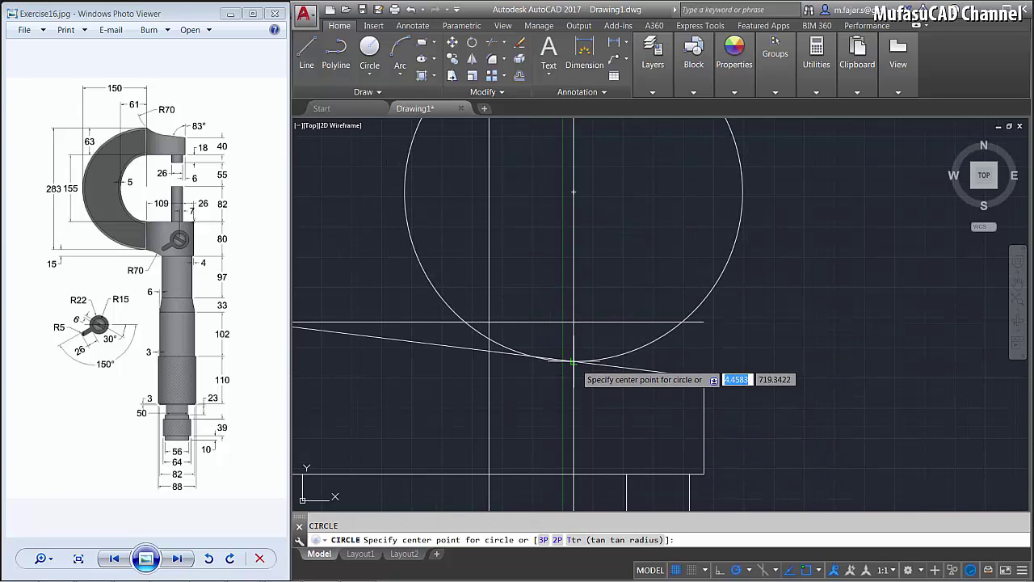
left_click(574, 361)
left_click(488, 321)
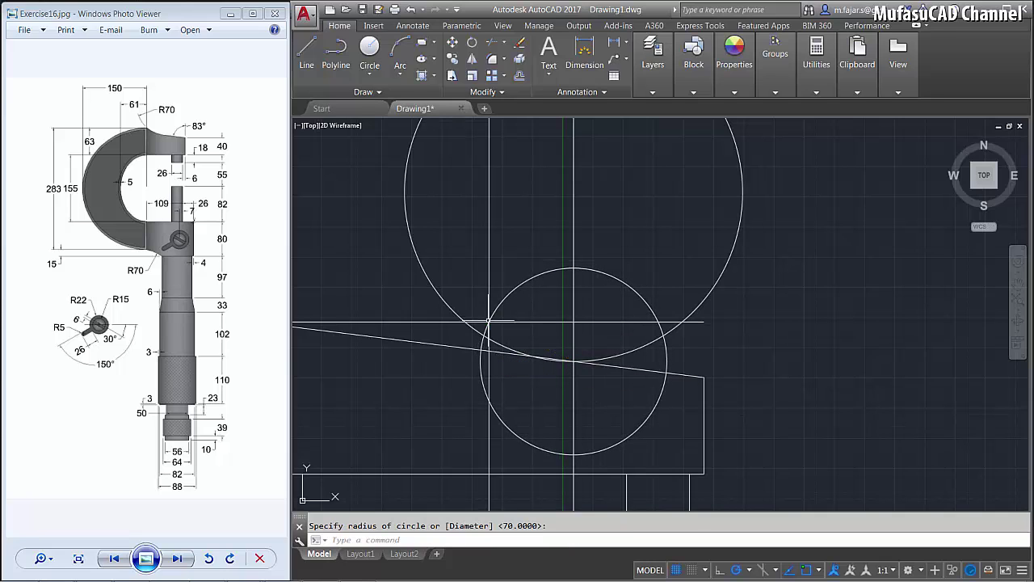
Rotate the large circle about the tangent point using a reference angle.
type("6o")
key("Return")
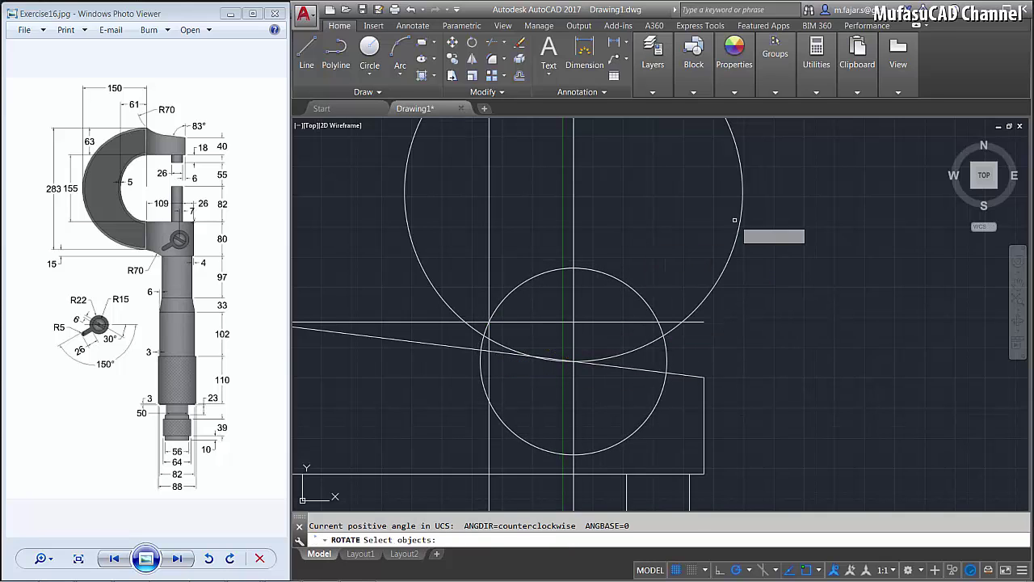
left_click(819, 185)
left_click(682, 247)
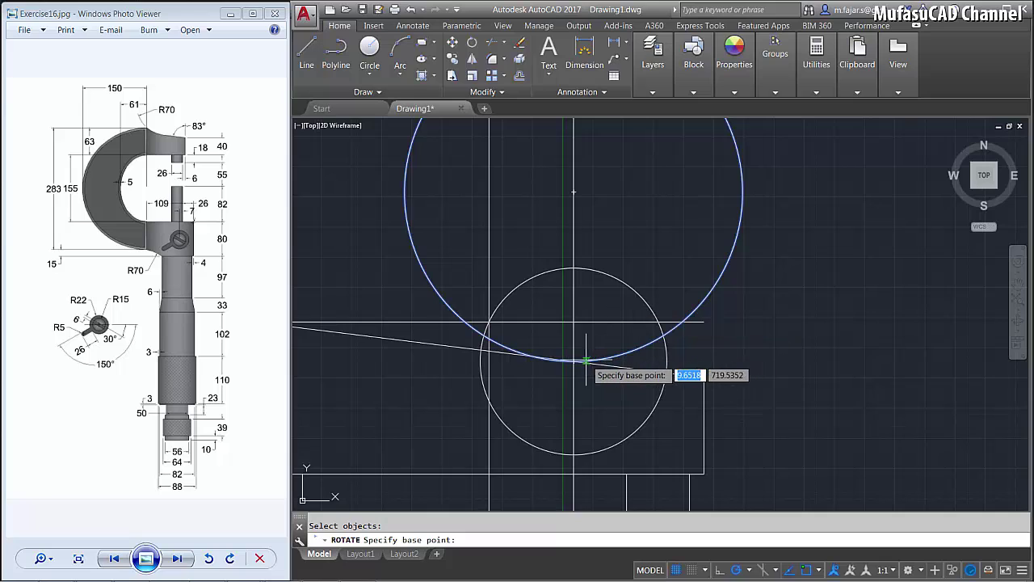
left_click(574, 361)
type("r")
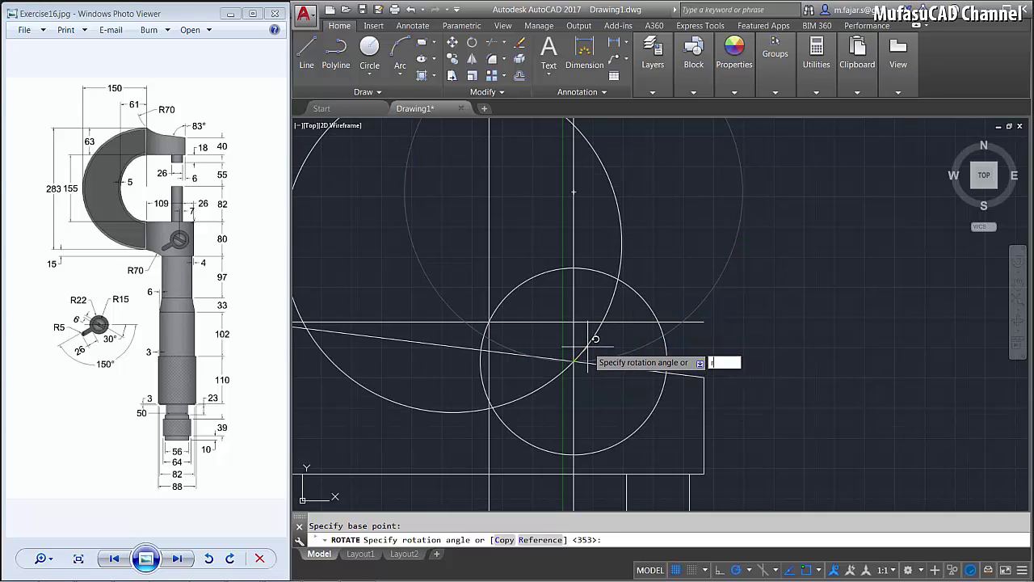
key("Return")
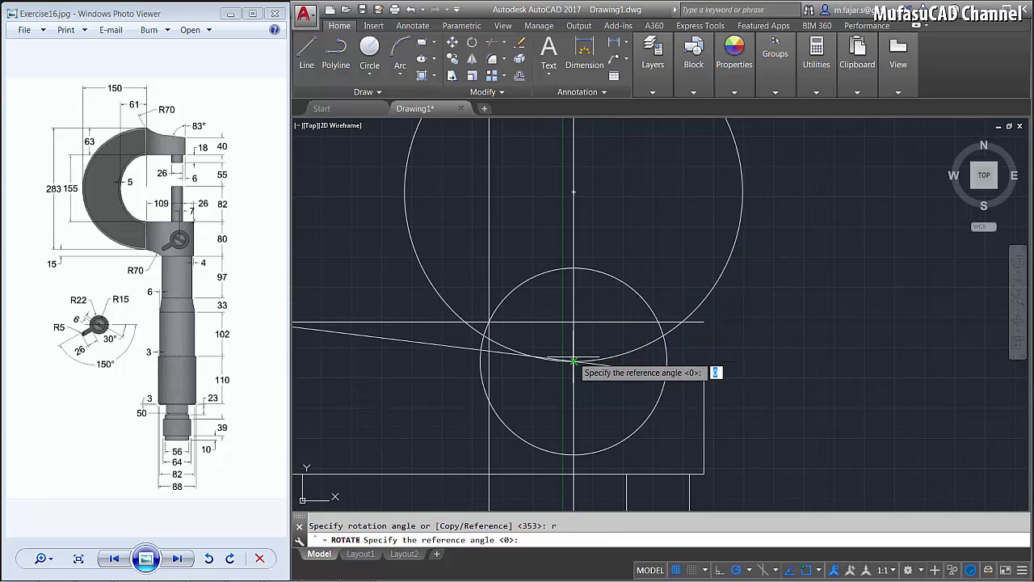
scroll(490, 329, "up", 4)
left_click(488, 311)
scroll(558, 317, "down", 2)
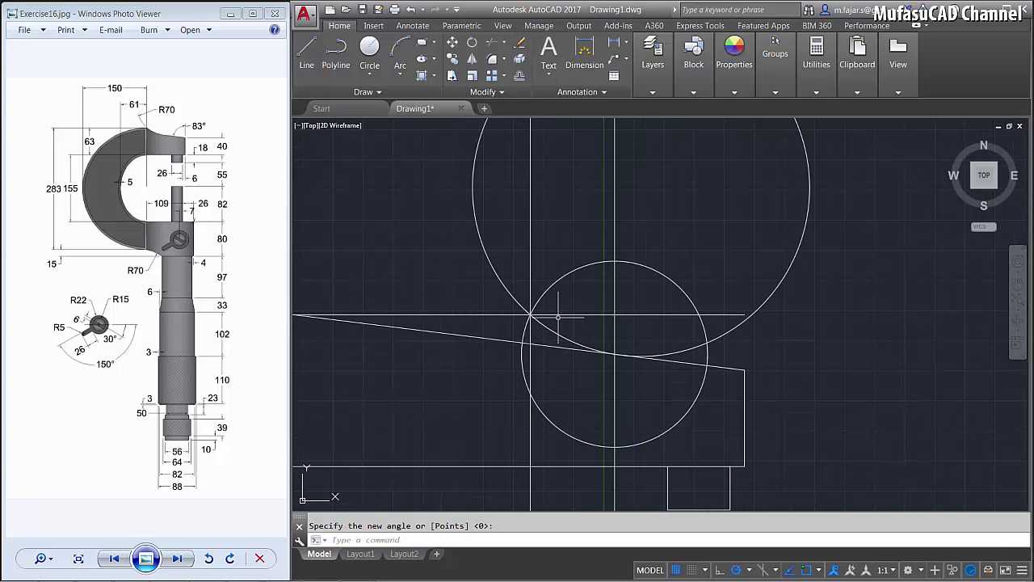
key("Escape")
Erase the smaller lower circle with a crossing selection.
left_click(716, 237)
left_click(649, 291)
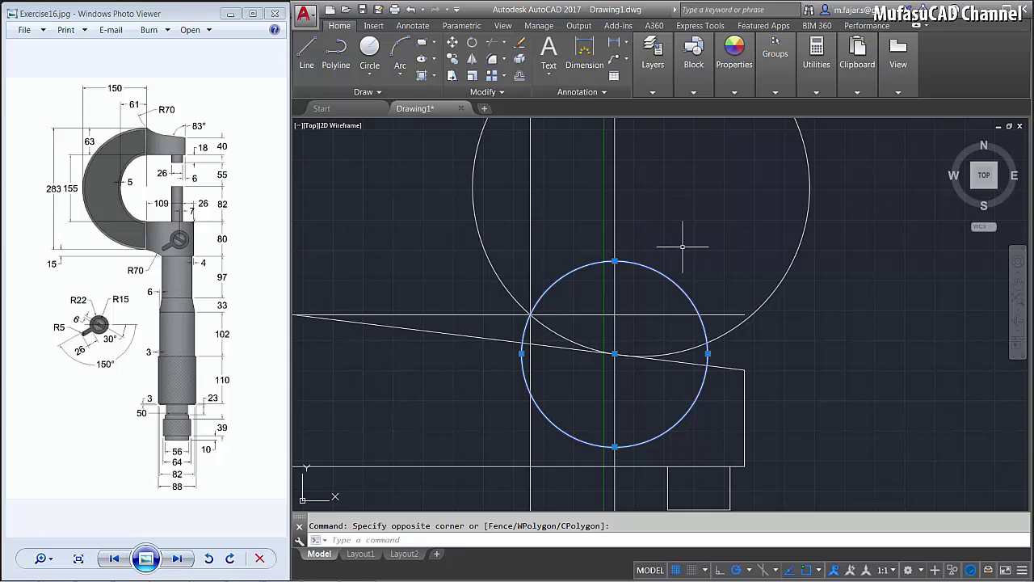
key("Delete")
scroll(681, 240, "down", 3)
Trim the horizontal, vertical and slanted guide lines back to the radius-70 circle.
middle_click_drag(681, 243, 652, 282)
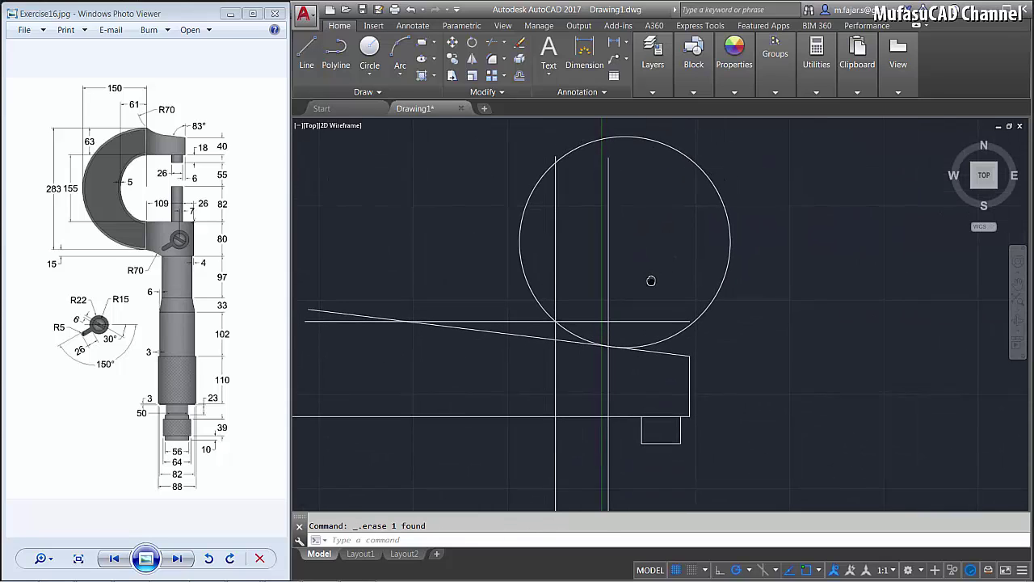
scroll(648, 275, "up", 1)
key("Return")
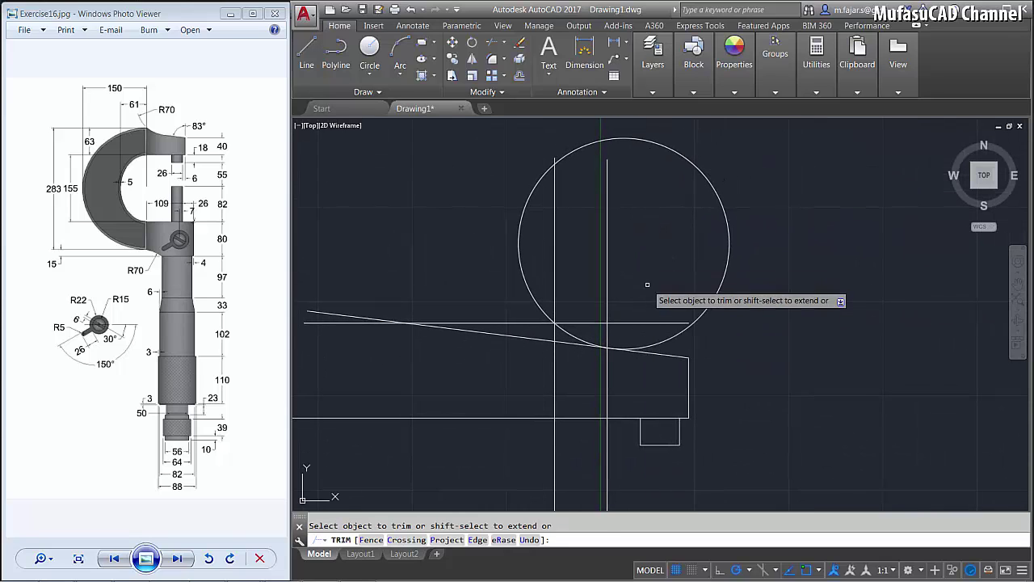
left_click(648, 300)
left_click(625, 326)
left_click(651, 251)
left_click(602, 259)
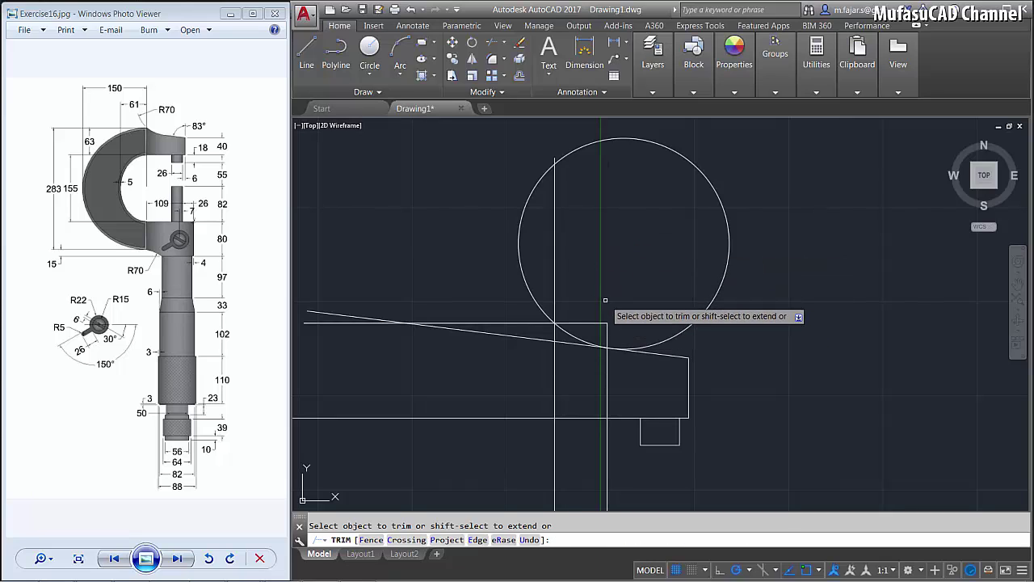
left_click(613, 310)
left_click(602, 328)
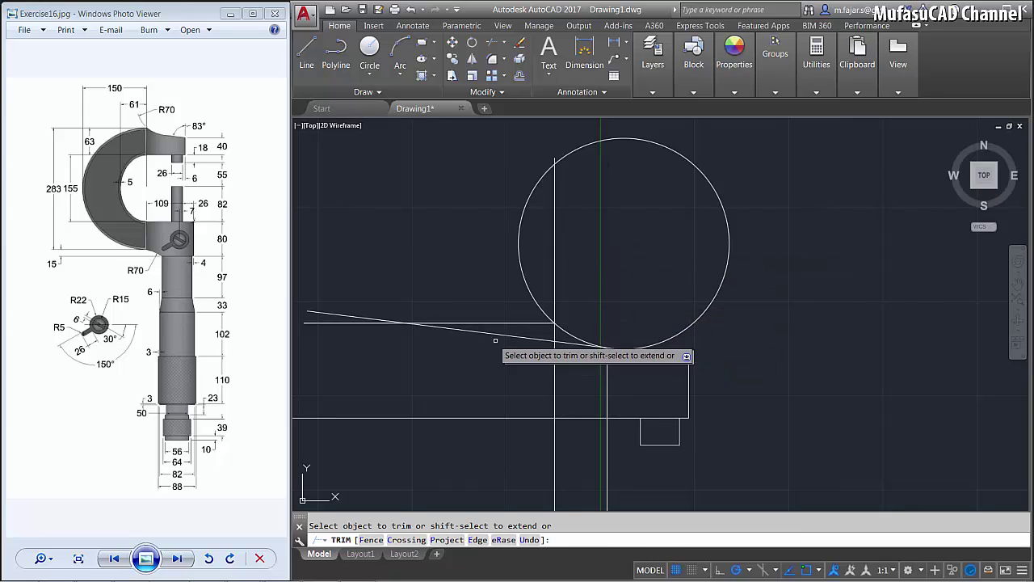
left_click(540, 341)
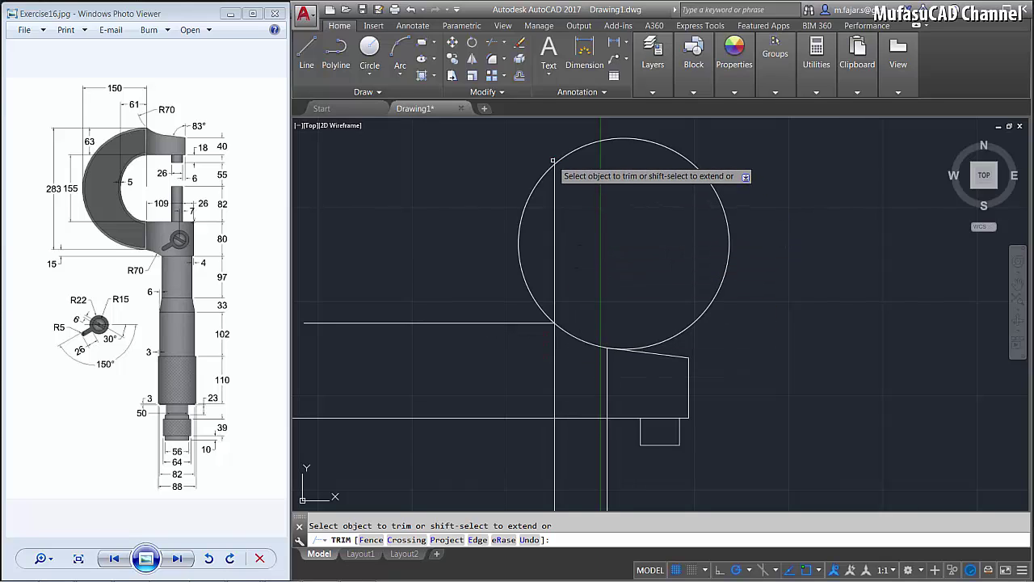
Trim the circle to a corner arc and clean up the stray pieces around it.
left_click(562, 257)
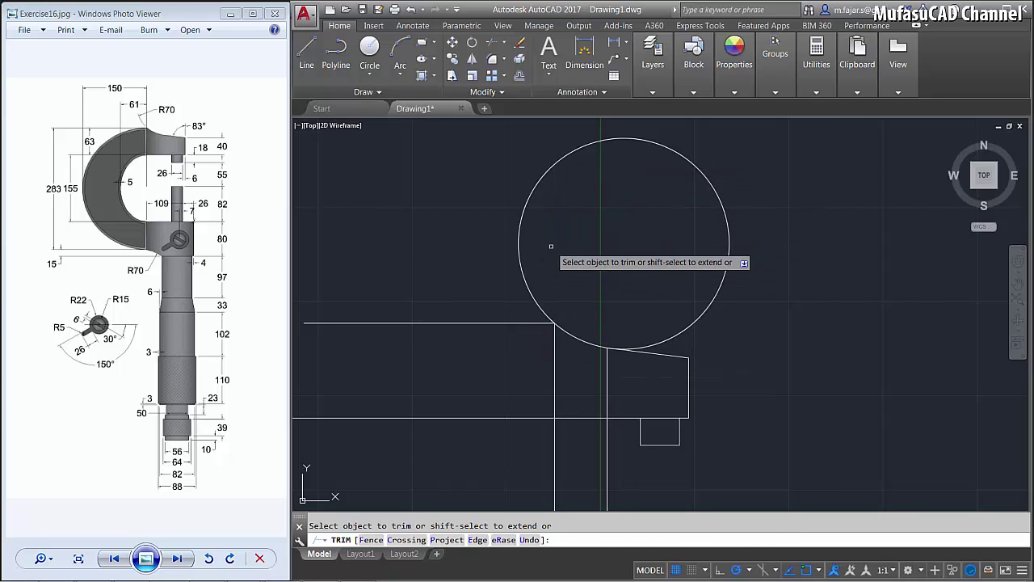
left_click(504, 270)
scroll(715, 268, "down", 2)
middle_click_drag(720, 266, 669, 234)
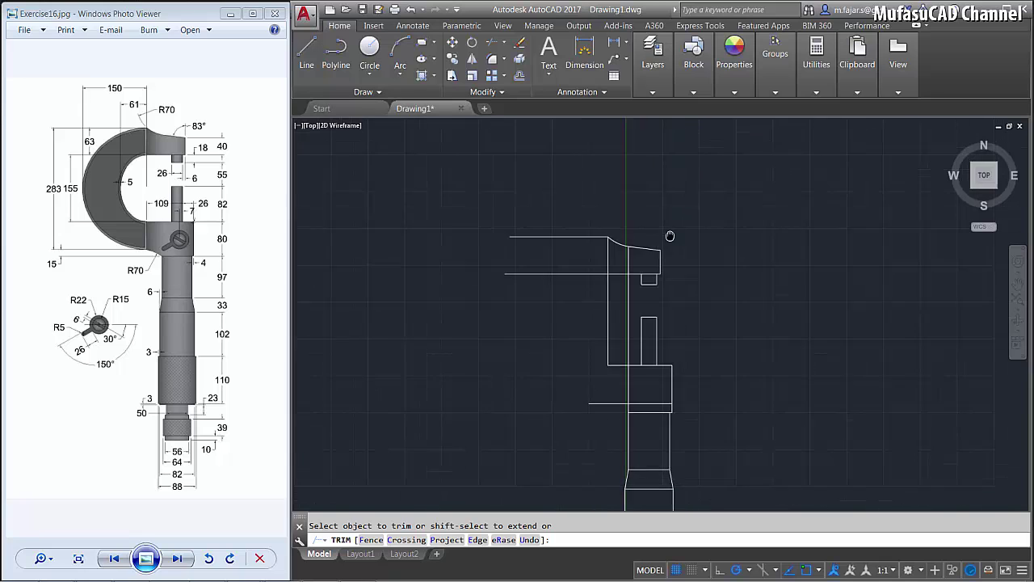
scroll(612, 231, "up", 2)
left_click_drag(591, 243, 553, 209)
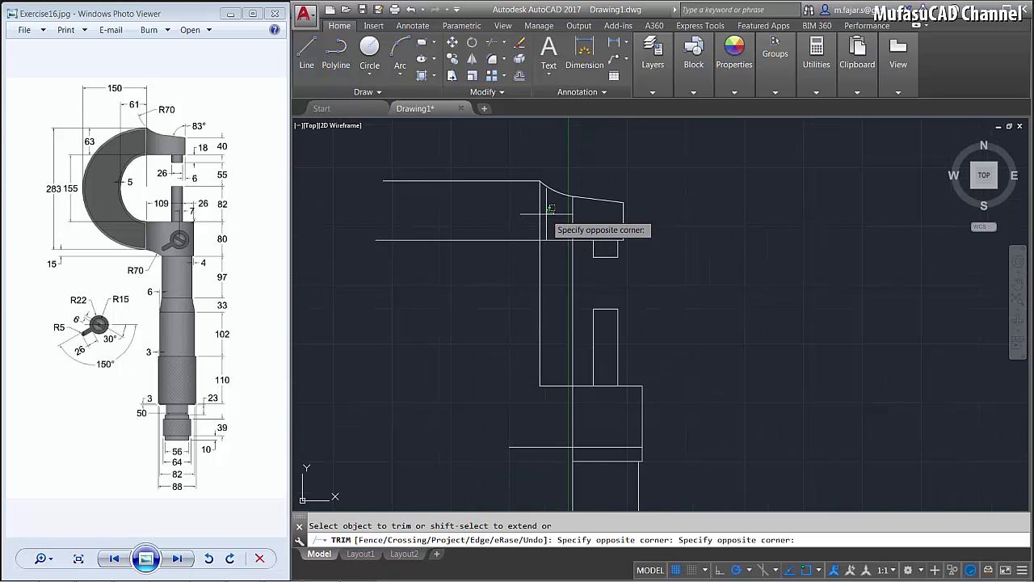
left_click(566, 212)
left_click(580, 231)
left_click(563, 219)
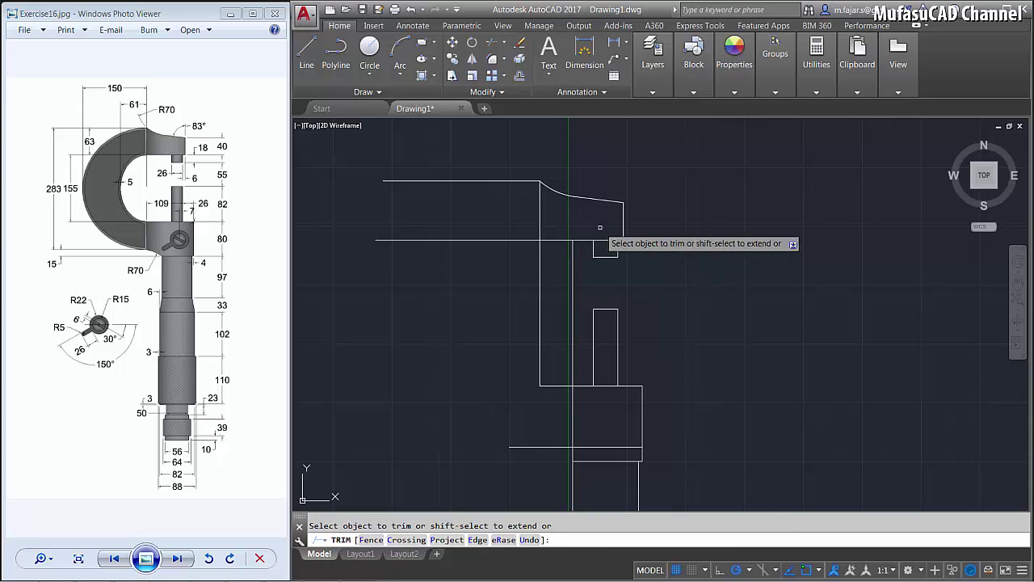
key("Escape")
Draw a vertical line from the rectangle corner down below the barrel.
scroll(637, 191, "up", 2)
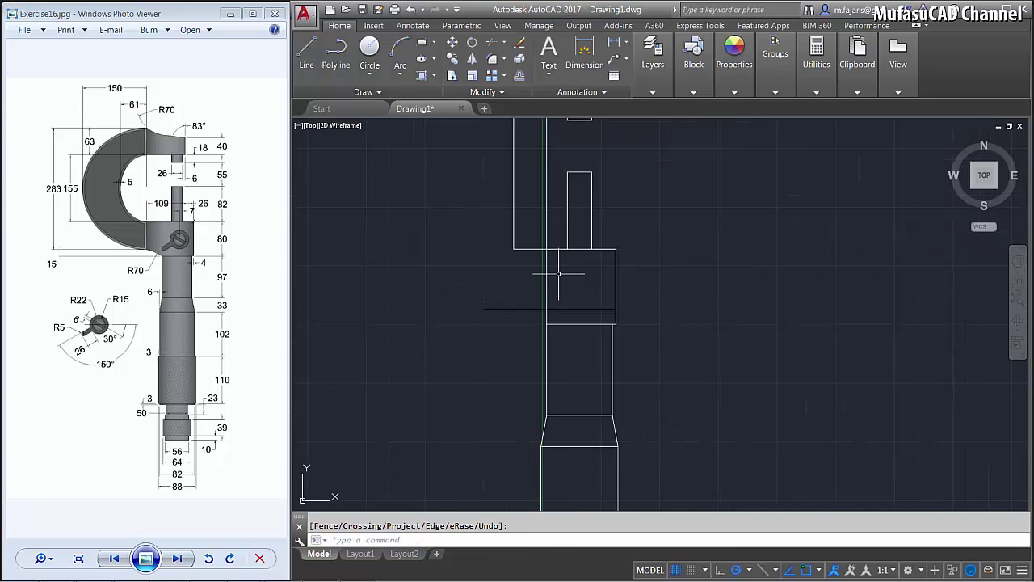
scroll(558, 274, "up", 1)
middle_click_drag(591, 274, 557, 294)
type("l")
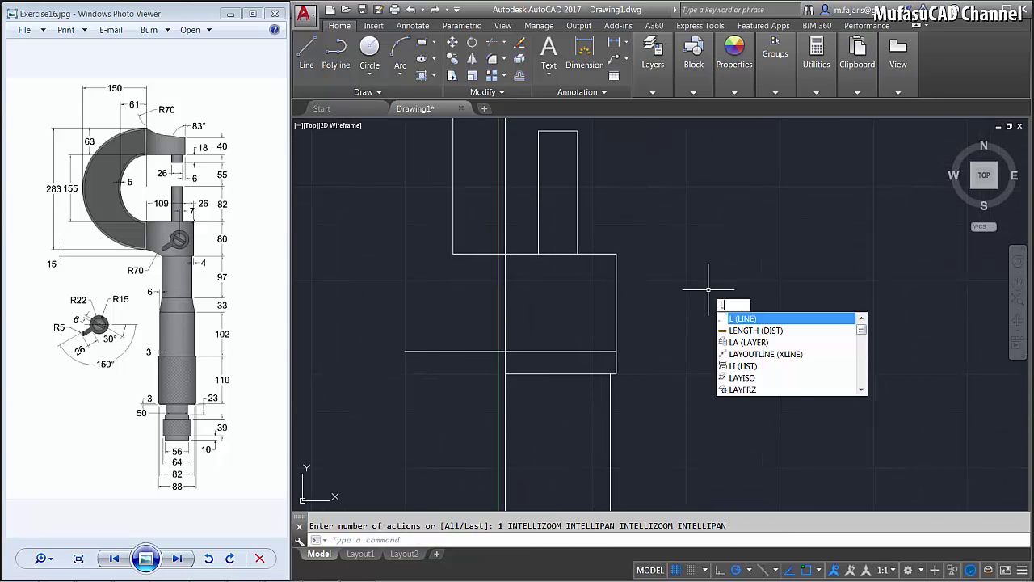
key("Return")
left_click(453, 253)
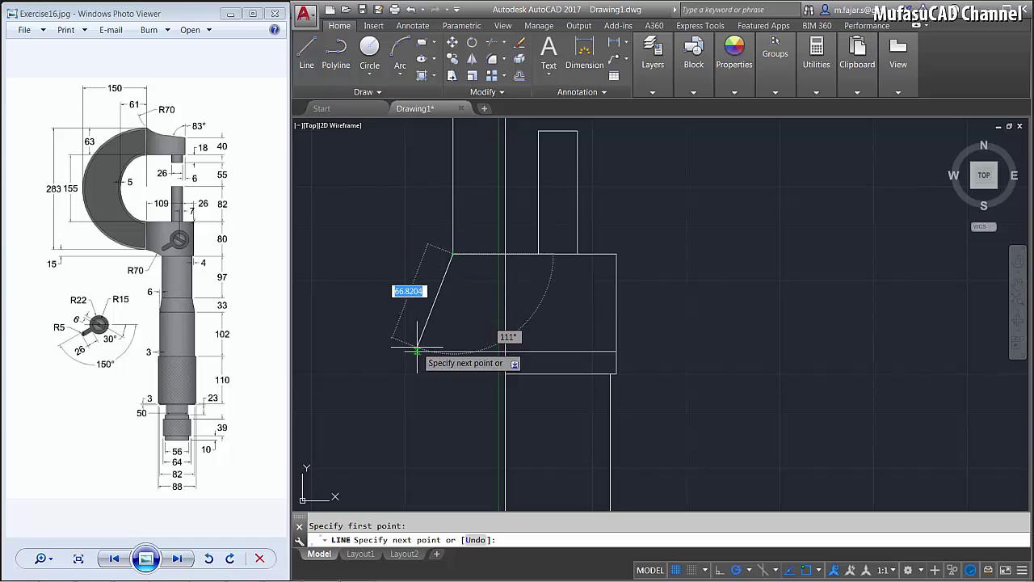
left_click(453, 392)
key("Return")
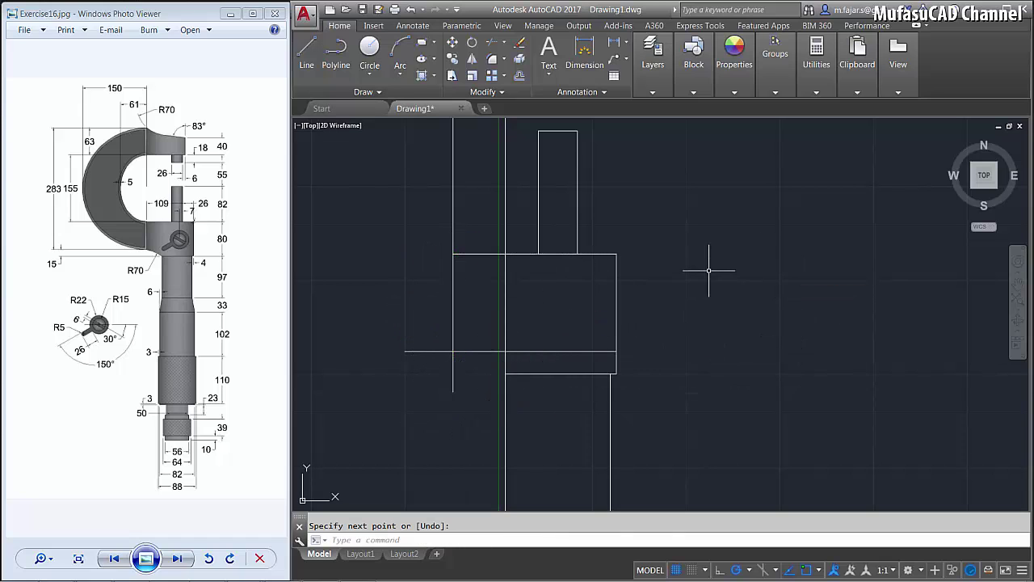
type("c")
Draw a radius-70 circle and move its top point onto the line intersection.
key("Return")
left_click(722, 293)
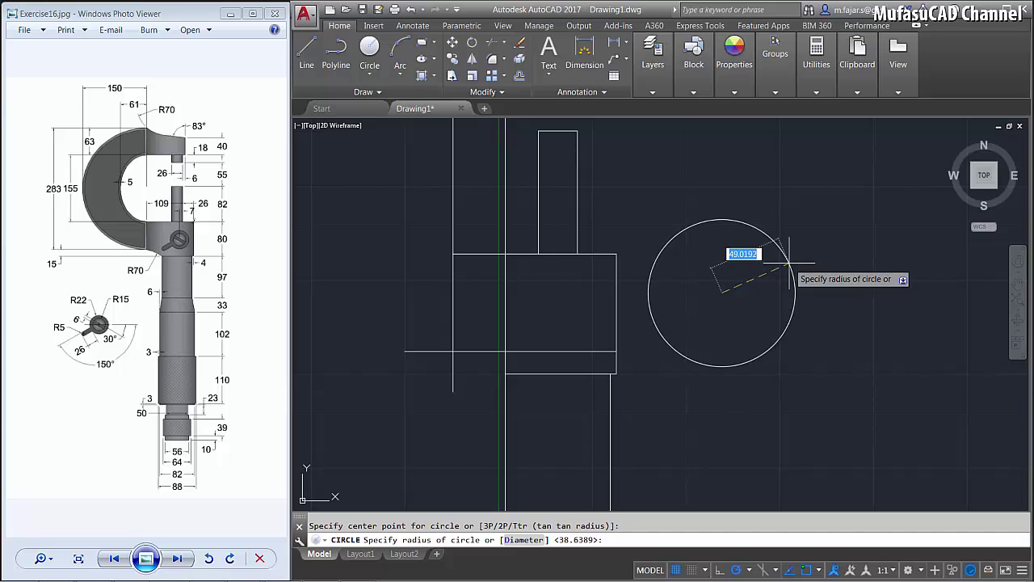
key("Return")
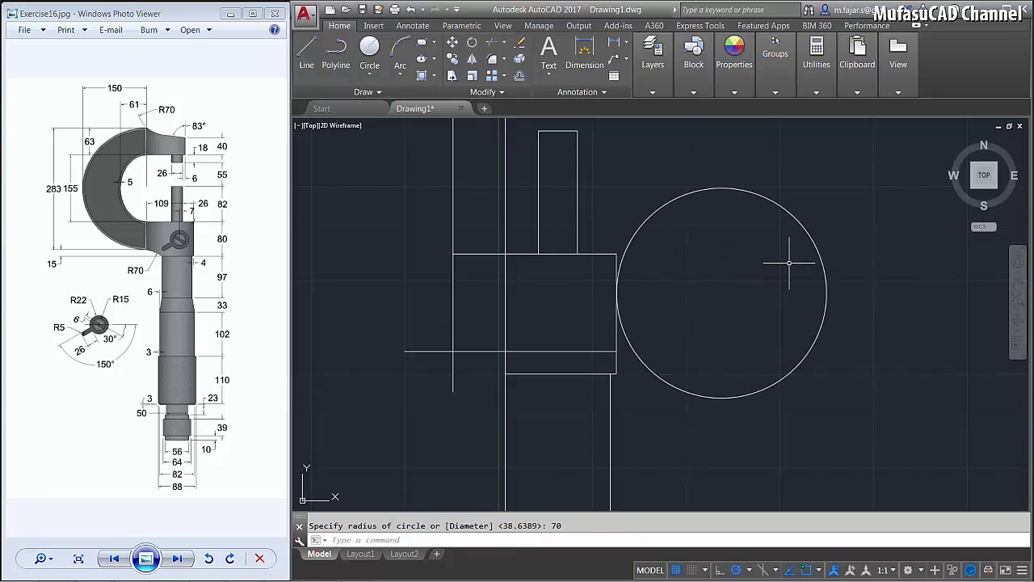
type("m")
key("Return")
left_click(674, 196)
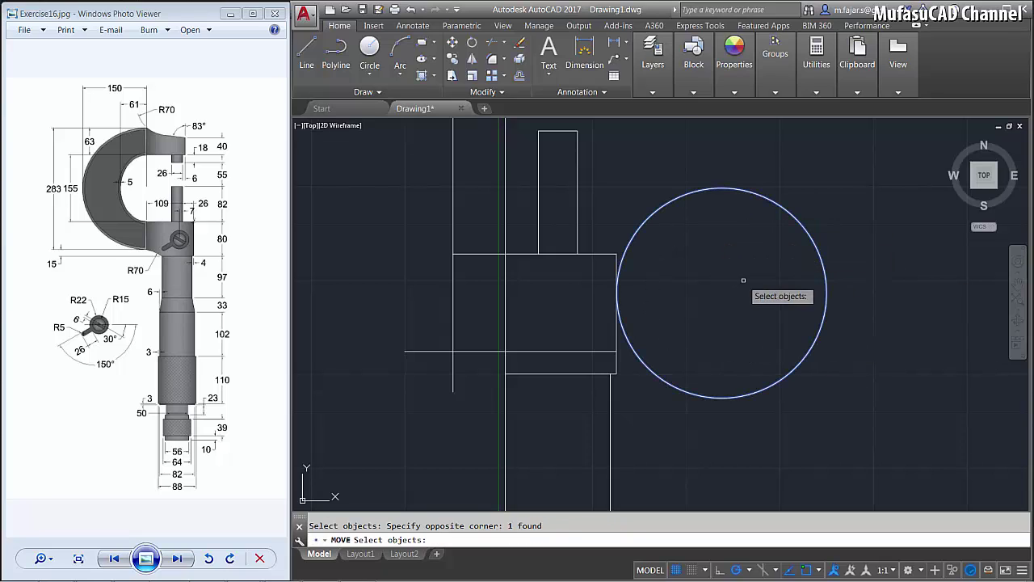
key("Return")
left_click(722, 189)
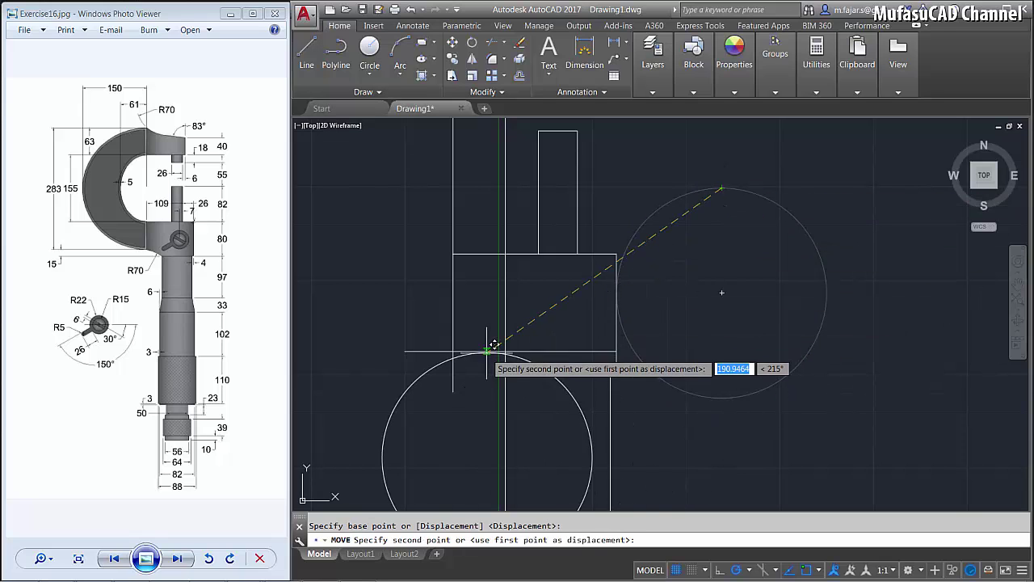
left_click(452, 353)
scroll(416, 466, "up", 2)
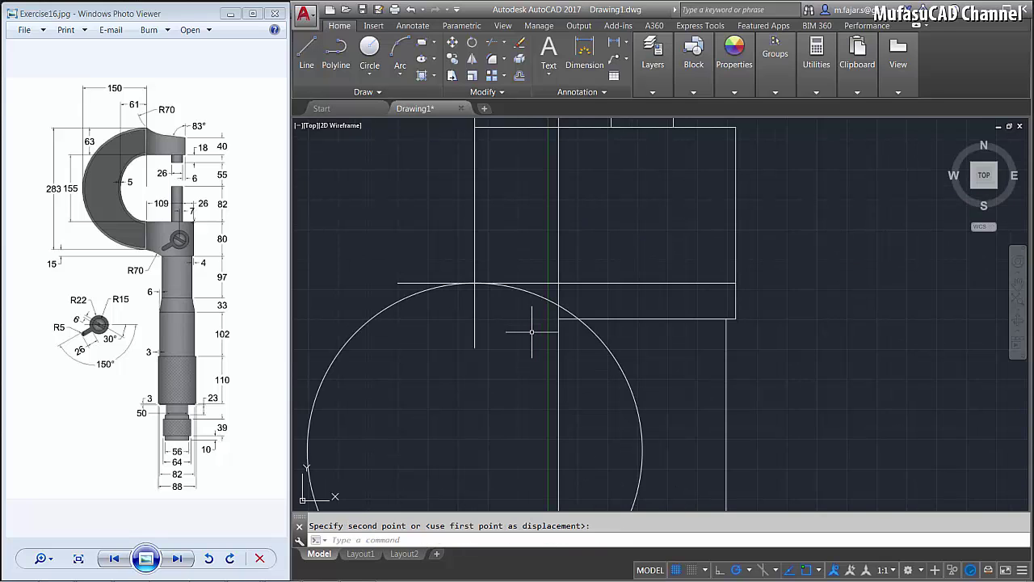
type("c")
Draw a helper circle centred on the big circle's top point.
key("Return")
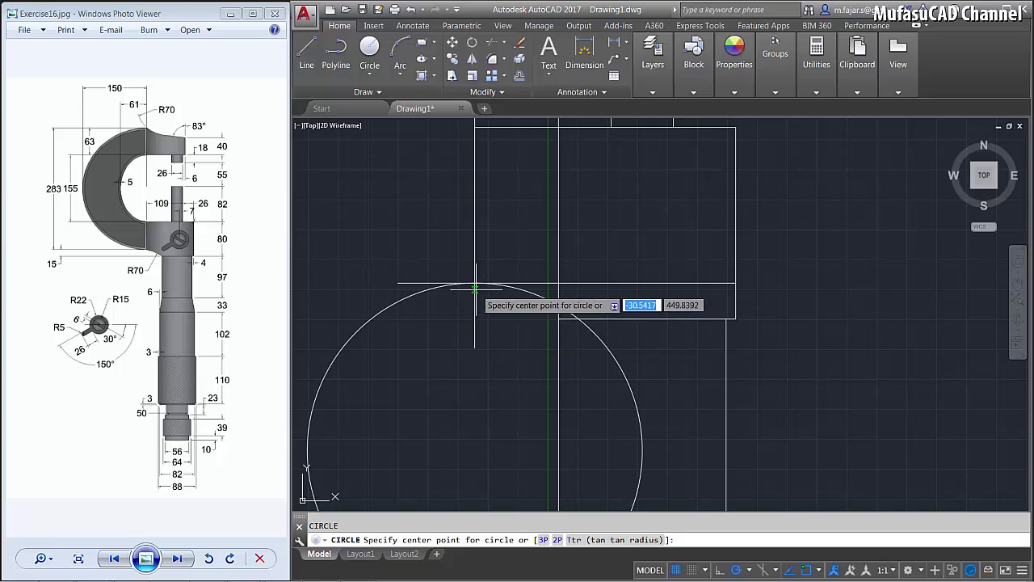
left_click(474, 282)
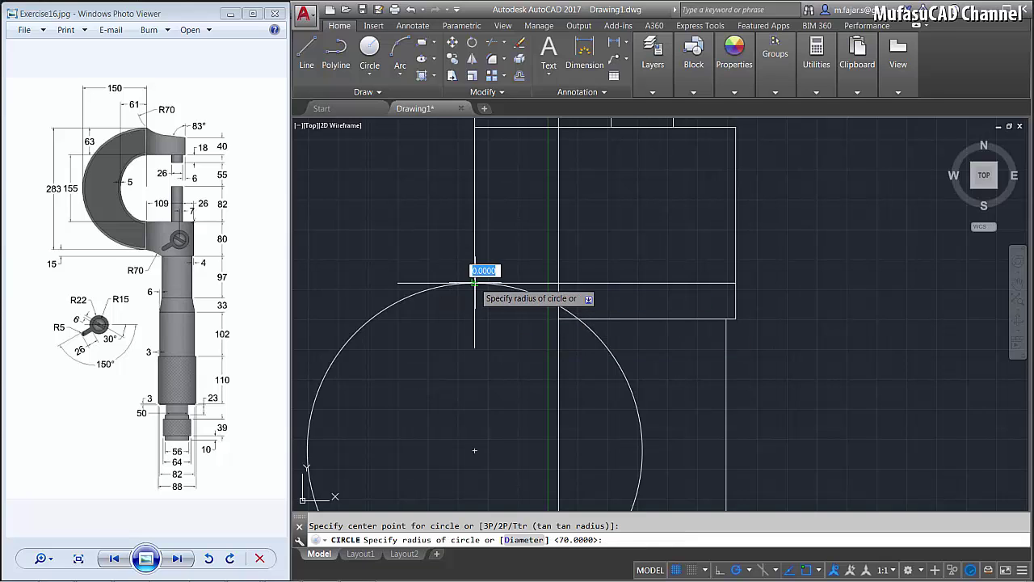
left_click(560, 319)
type("ro")
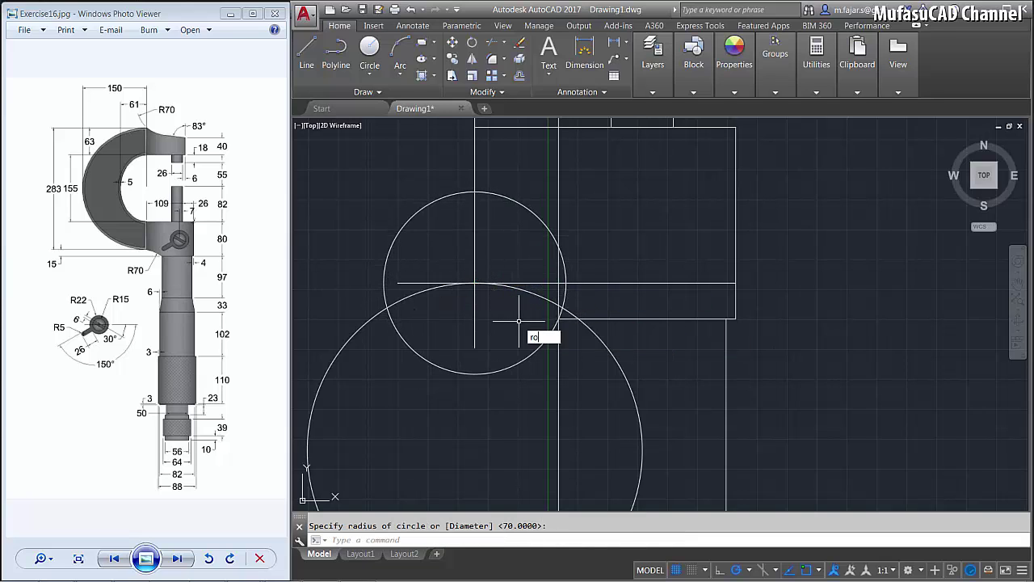
Rotate the large circle about its top point by reference to where the circles cross.
key("Return")
left_click(639, 353)
left_click(607, 377)
key("Return")
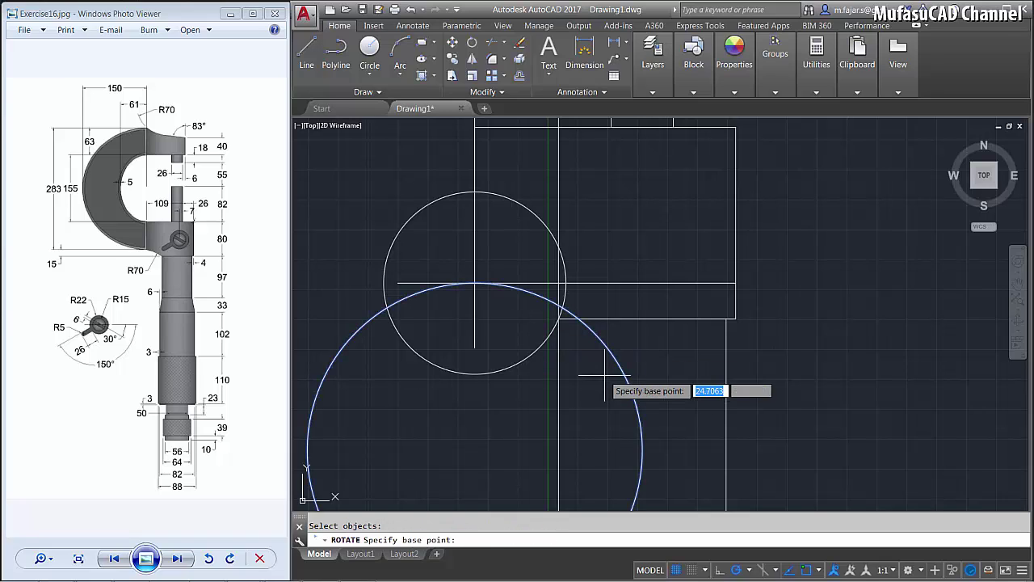
left_click(474, 282)
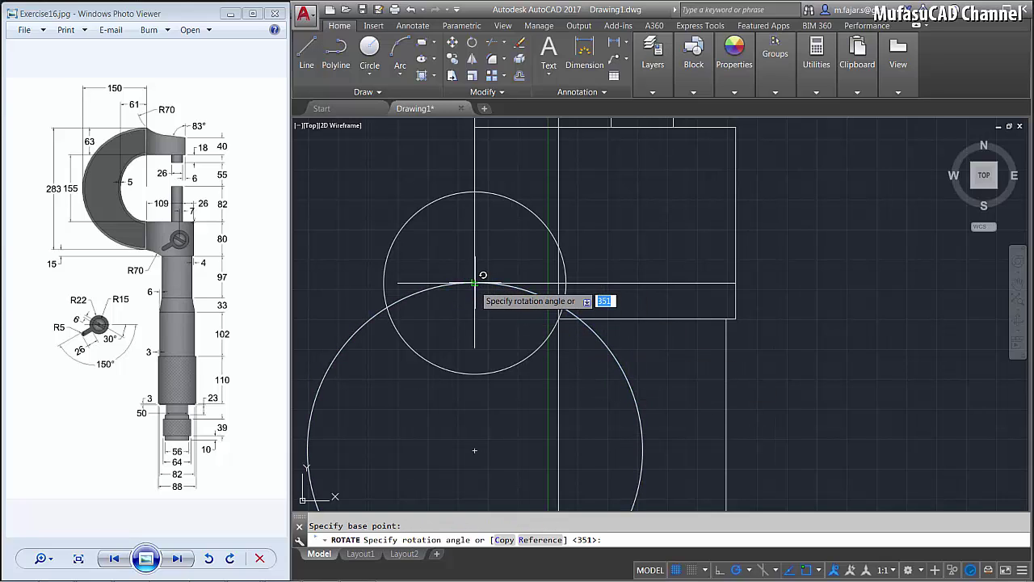
key("Return")
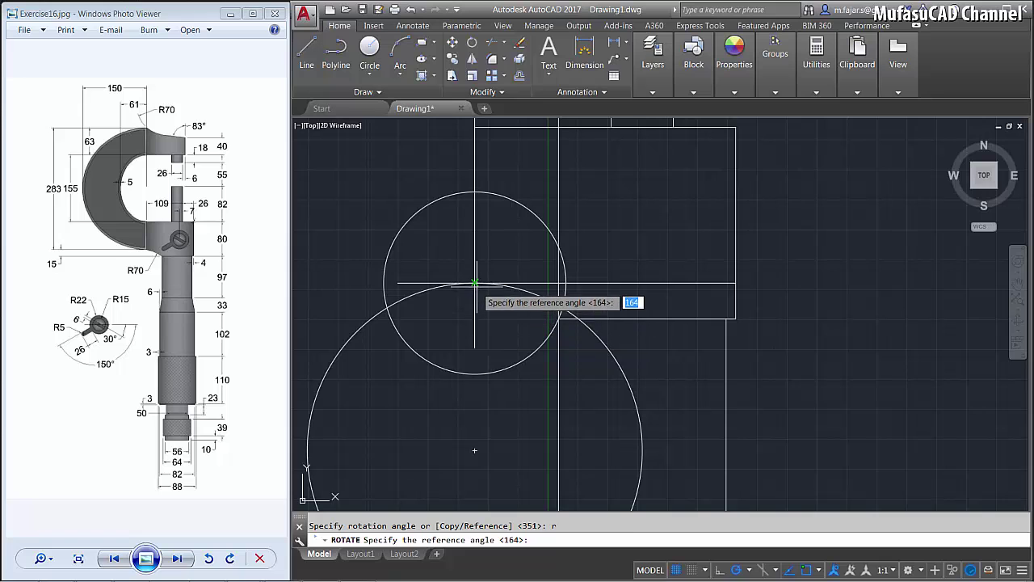
left_click(475, 282)
scroll(563, 308, "up", 4)
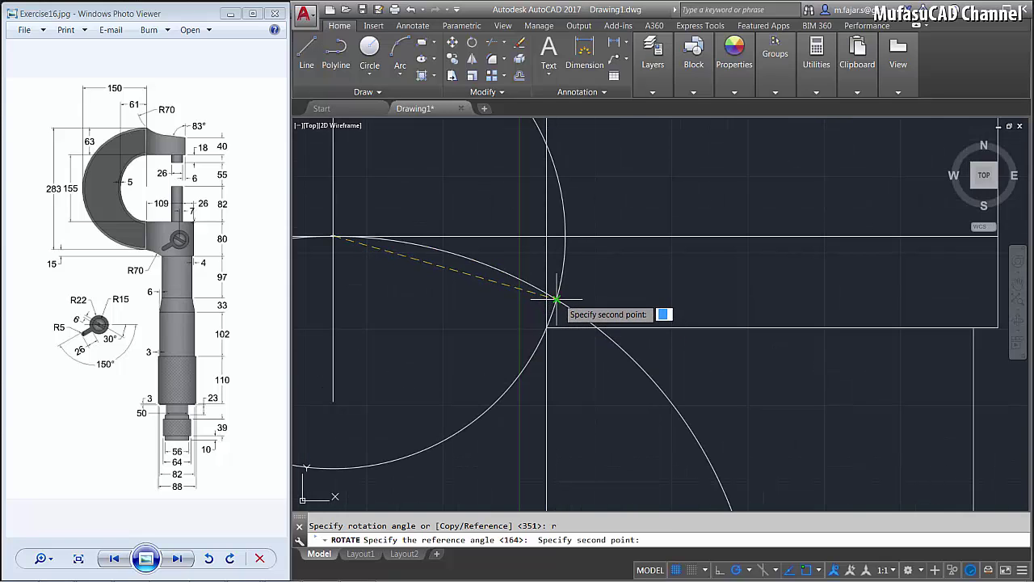
left_click(557, 300)
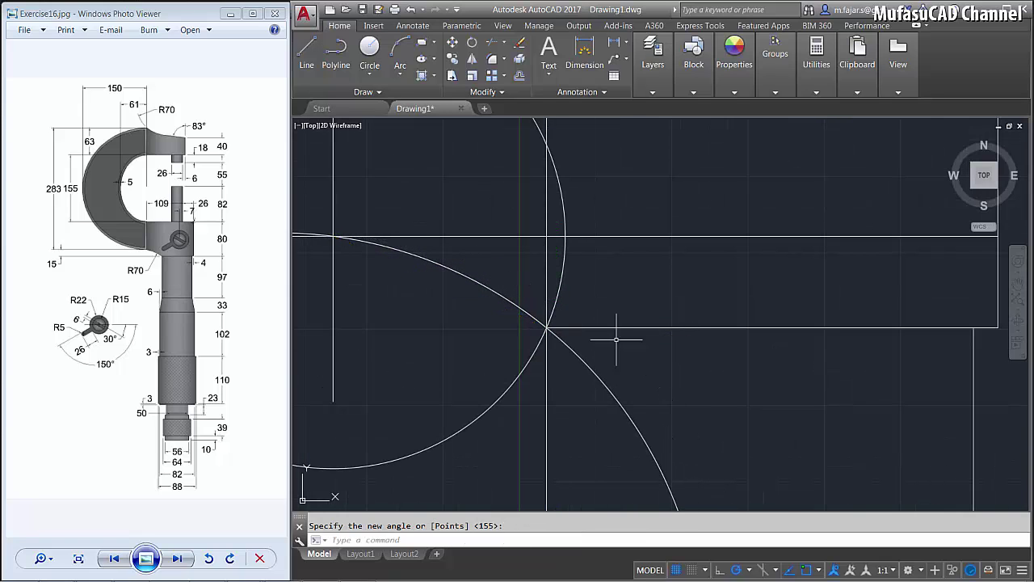
scroll(618, 341, "down", 4)
key("Escape")
Select the small helper circle to erase it.
left_click(576, 186)
left_click(558, 247)
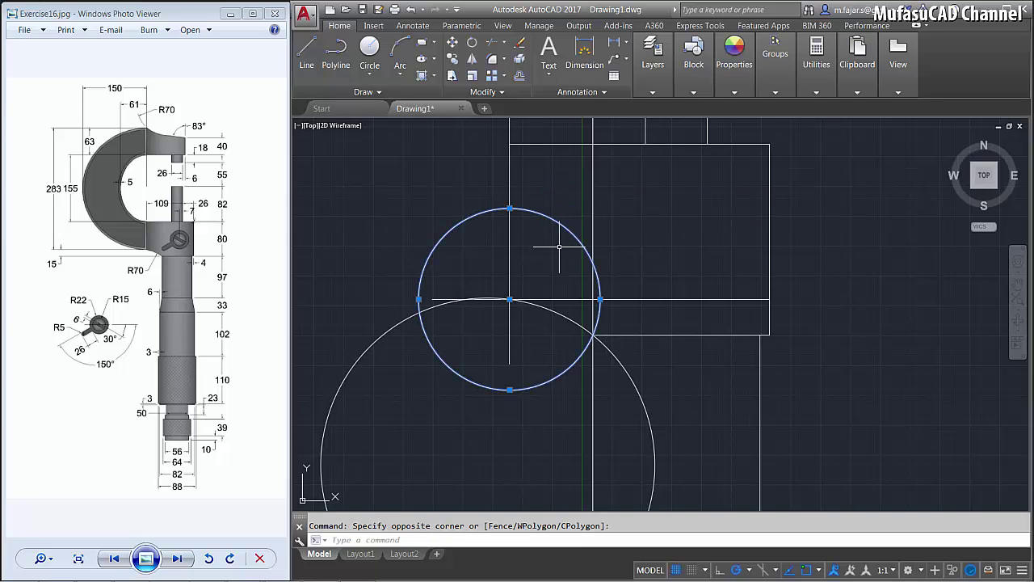
scroll(649, 242, "down", 3)
middle_click_drag(663, 238, 612, 286)
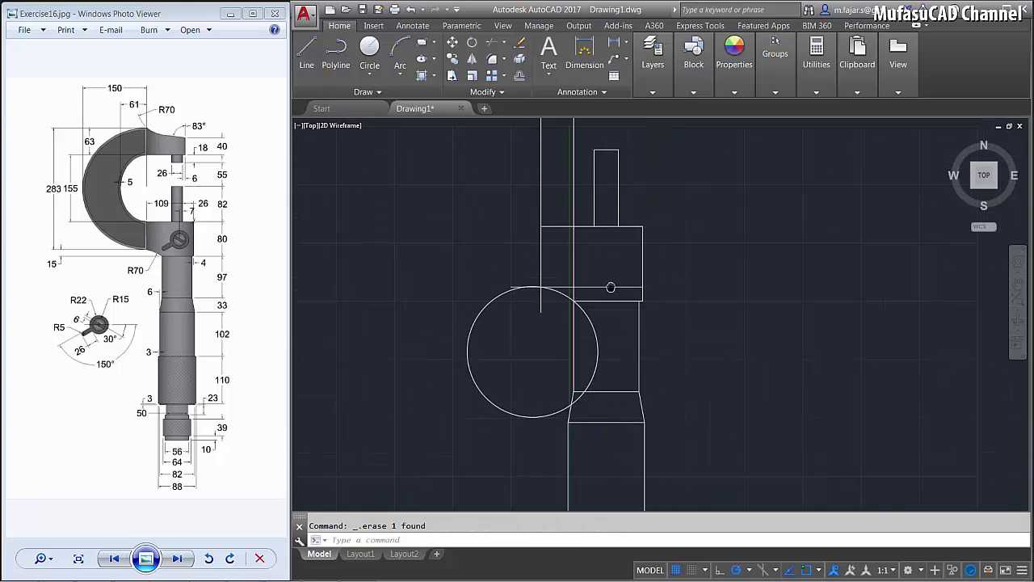
scroll(599, 348, "up", 1)
Trim the new circle's arcs inside the barrel, using all geometry as cutting edges.
key("Return")
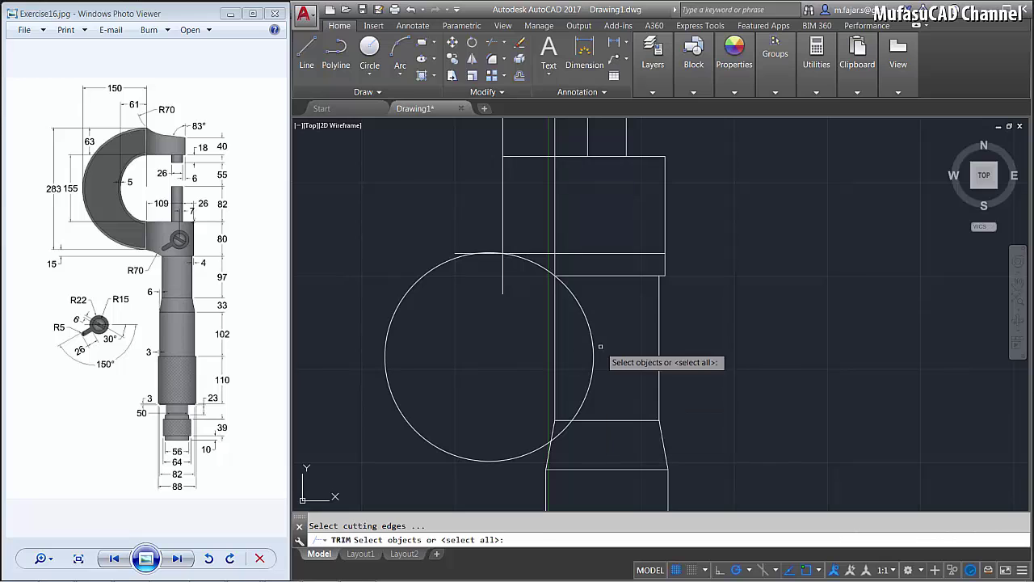
key("Return")
left_click(608, 306)
left_click(570, 335)
scroll(475, 257, "up", 5)
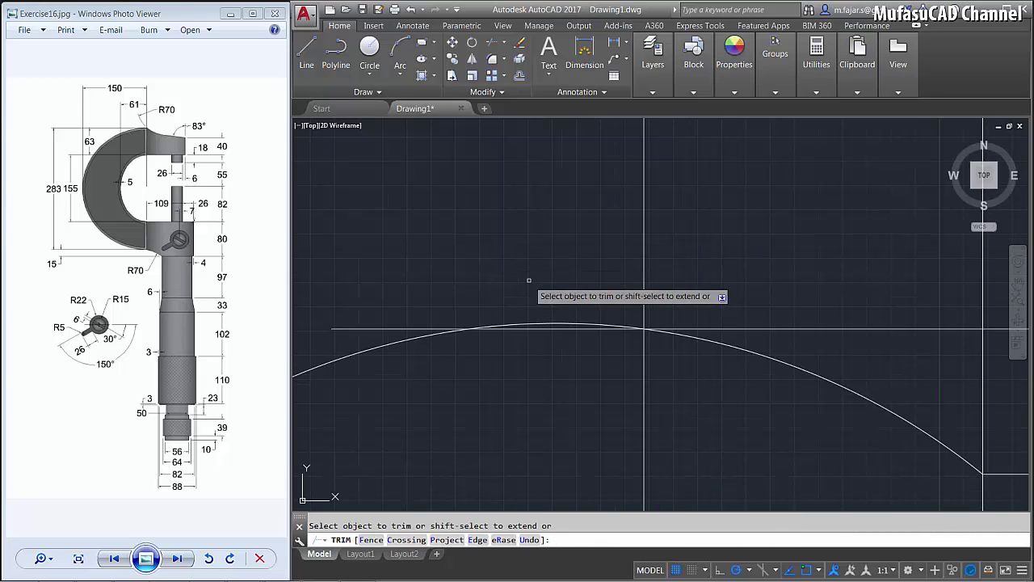
left_click(570, 311)
left_click(567, 326)
scroll(670, 374, "down", 4)
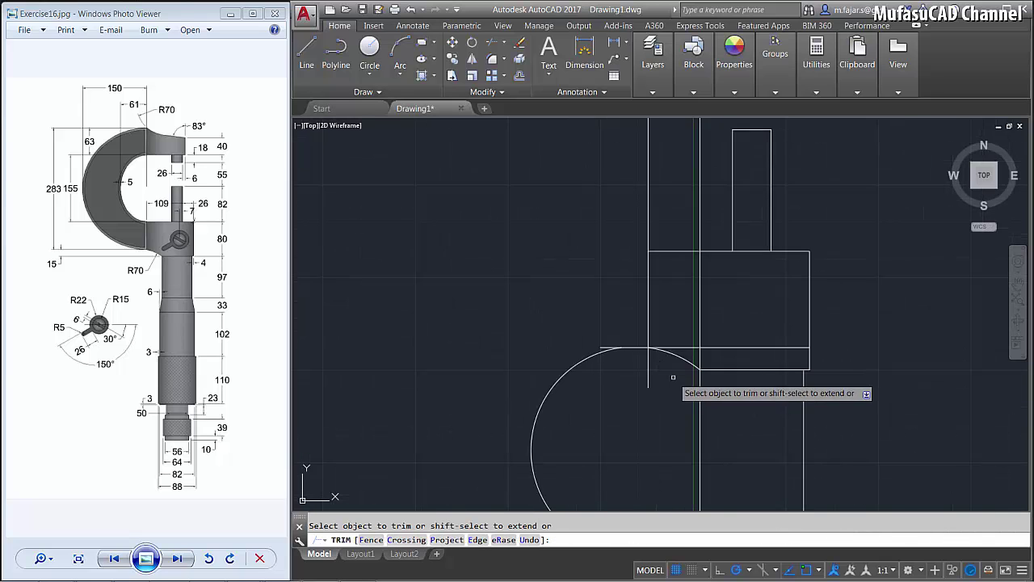
scroll(674, 354, "up", 1)
scroll(620, 322, "up", 2)
scroll(620, 322, "up", 1)
scroll(628, 302, "down", 1)
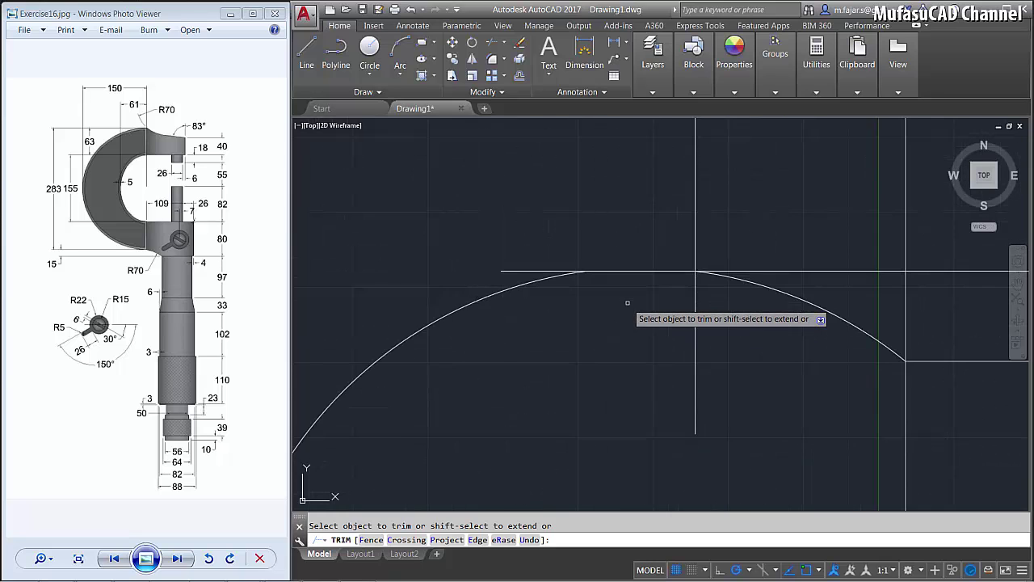
scroll(628, 300, "down", 2)
middle_click_drag(642, 323, 595, 280)
Select the leftover circle for removal.
left_click(485, 352)
left_click(470, 279)
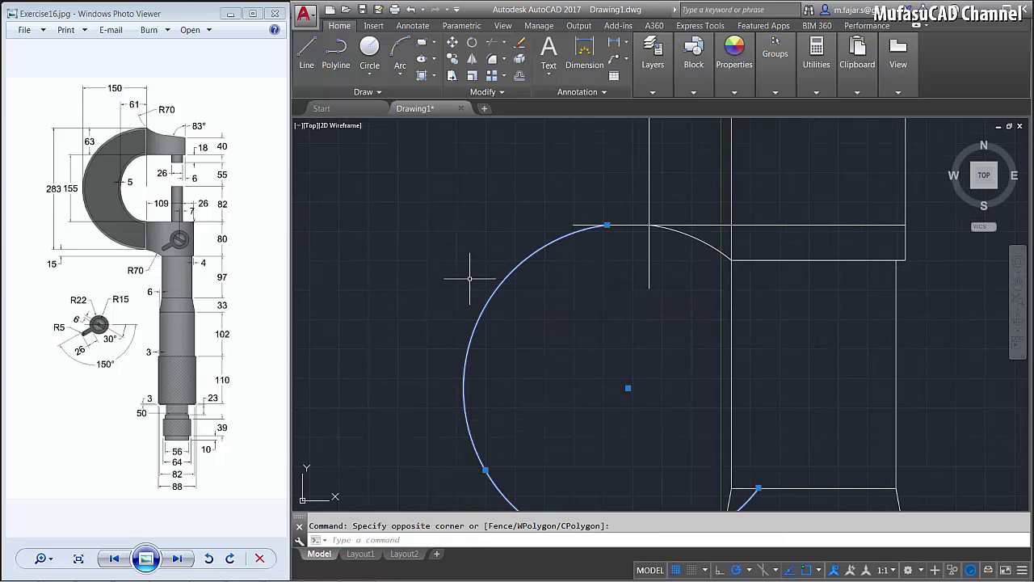
scroll(625, 321, "down", 1)
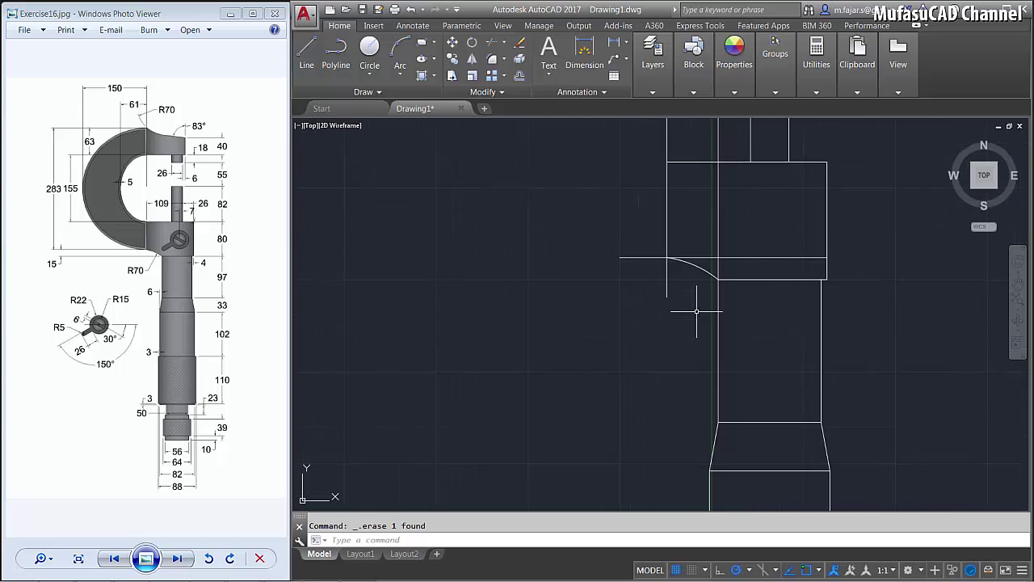
scroll(628, 383, "down", 2)
scroll(592, 384, "down", 1)
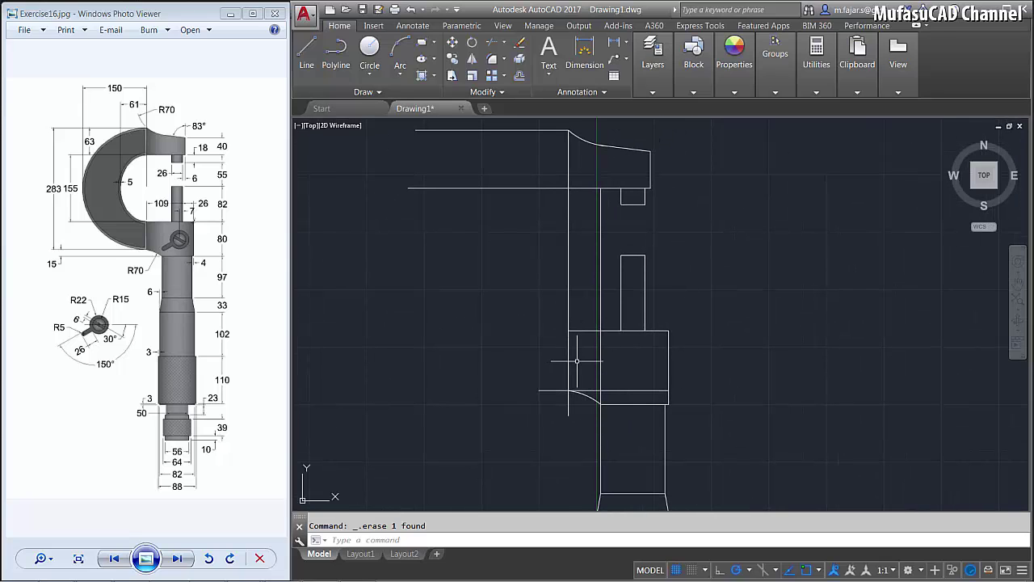
type("TR")
Trim the stray segments beside the curve and the vertical guide line.
key("Return")
key("Return")
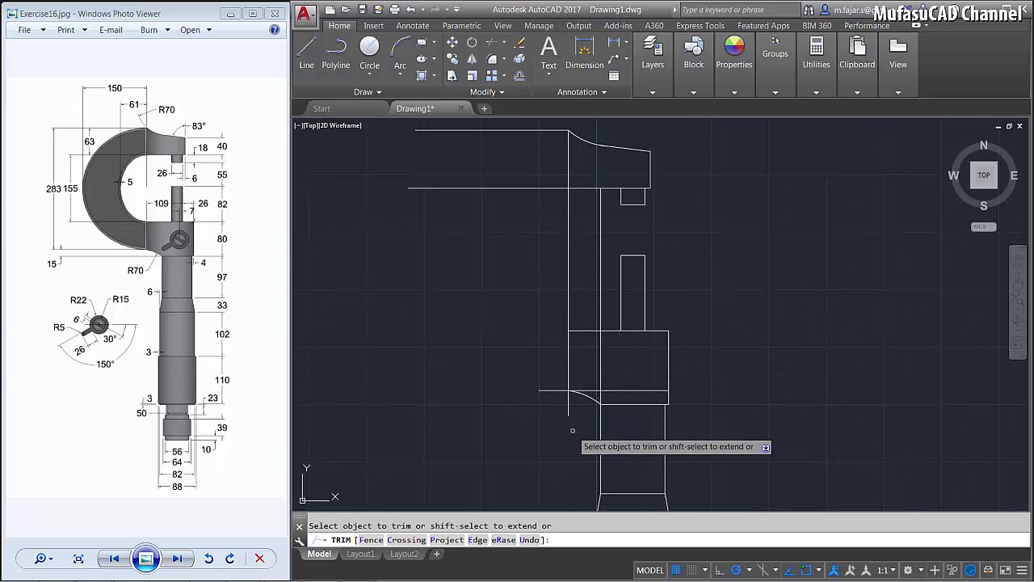
left_click(576, 437)
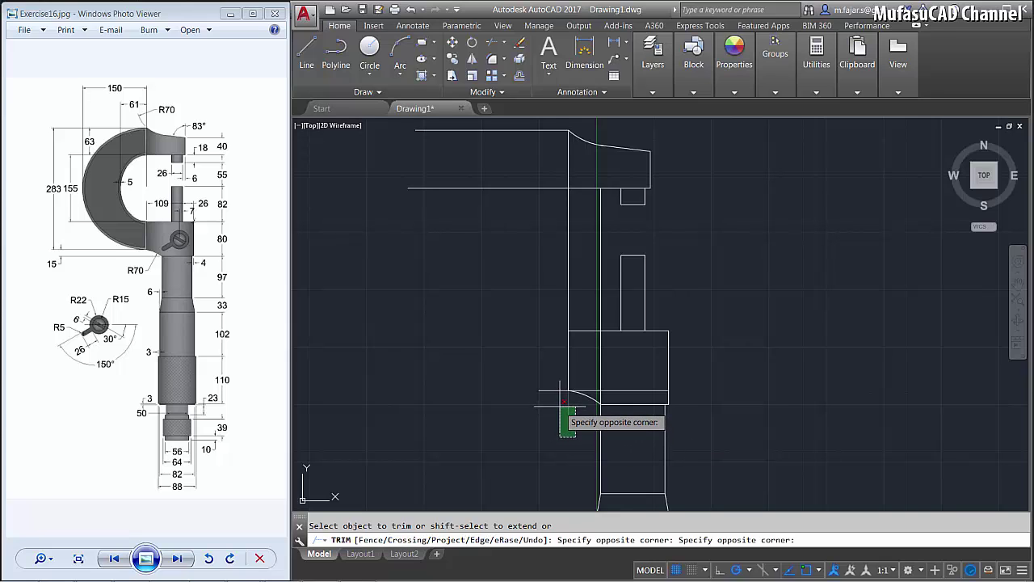
left_click(563, 402)
left_click(556, 412)
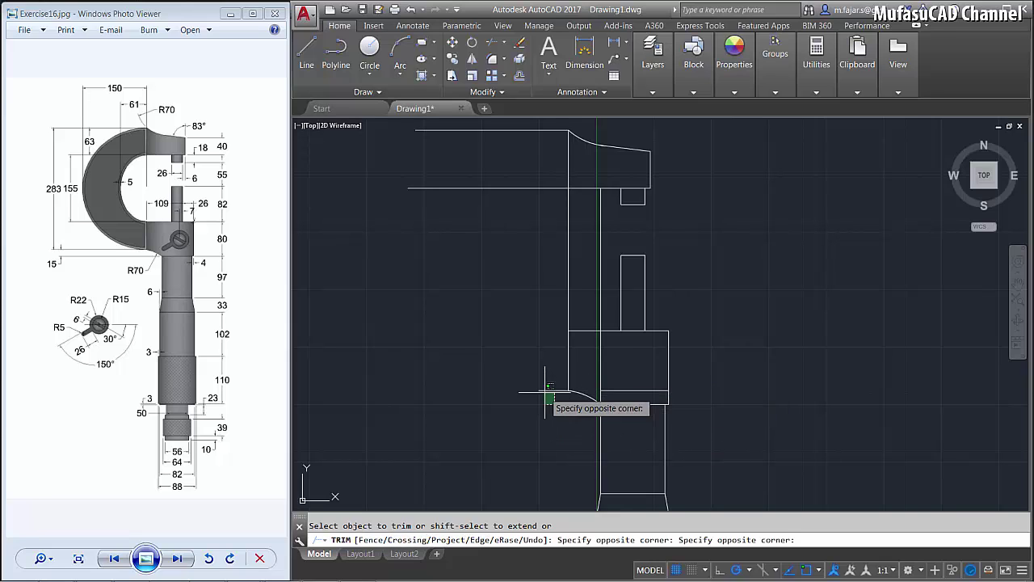
left_click(547, 393)
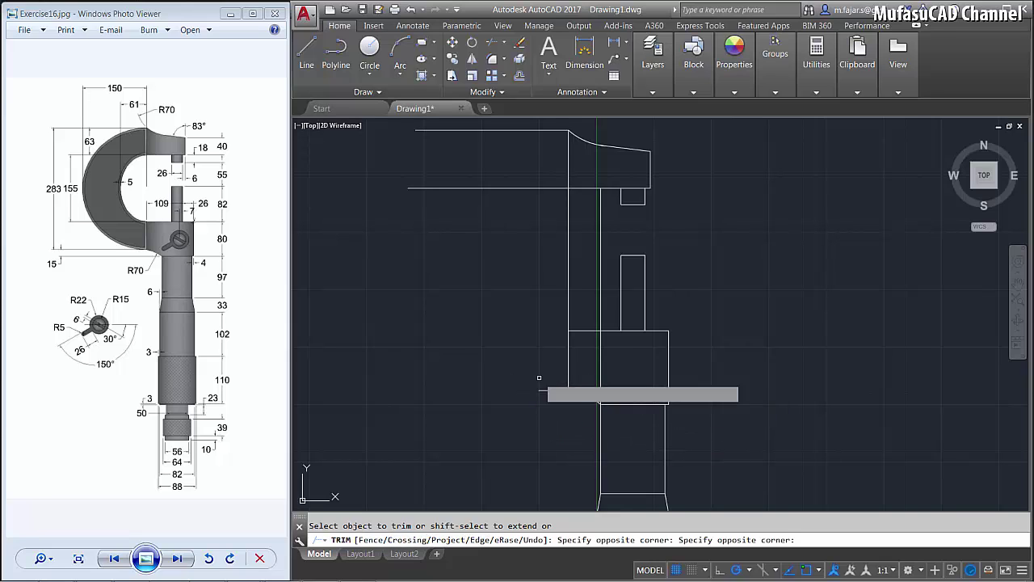
left_click(576, 224)
left_click(535, 282)
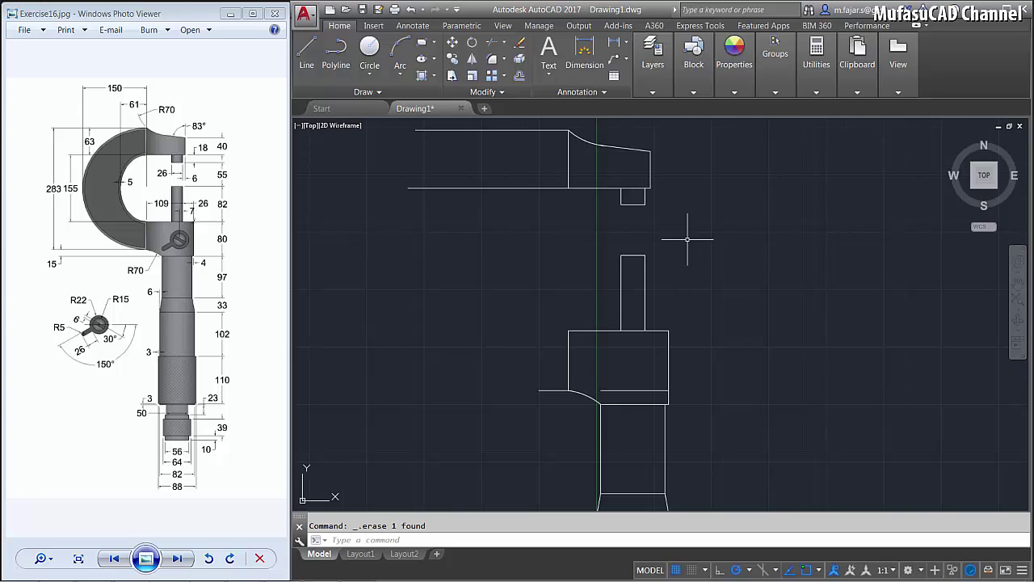
scroll(688, 239, "down", 2)
middle_click_drag(695, 245, 674, 247)
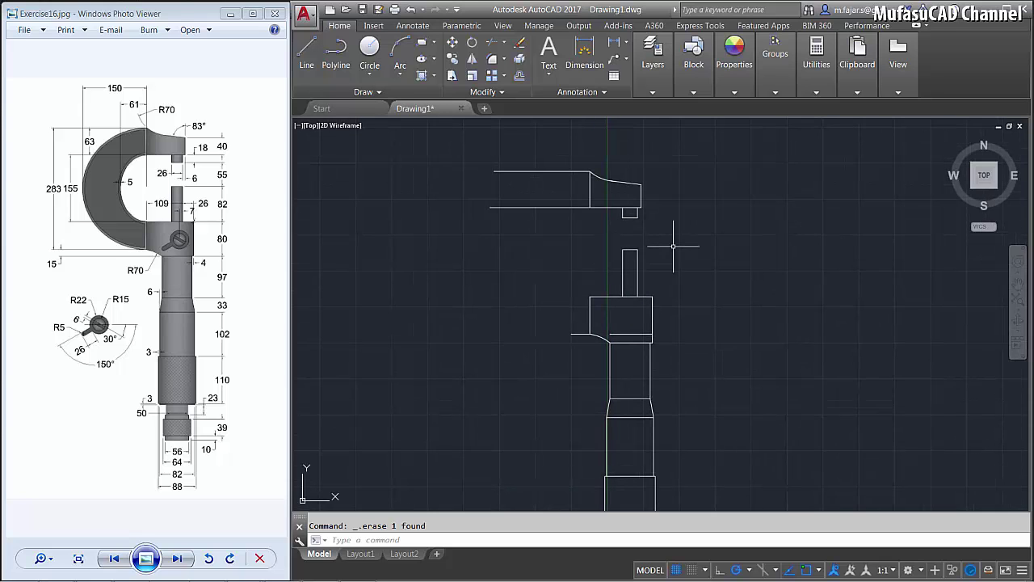
Trim the lower-left line and small rectangle, and select the top horizontal construction line.
key("Return")
key("Return")
left_click(541, 194)
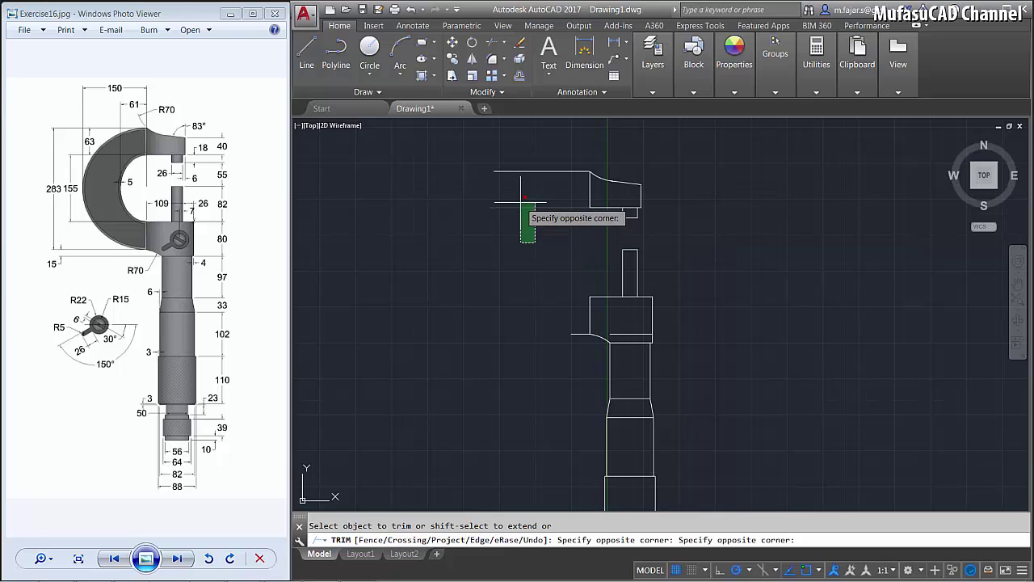
left_click(492, 230)
key("Escape")
left_click(531, 170)
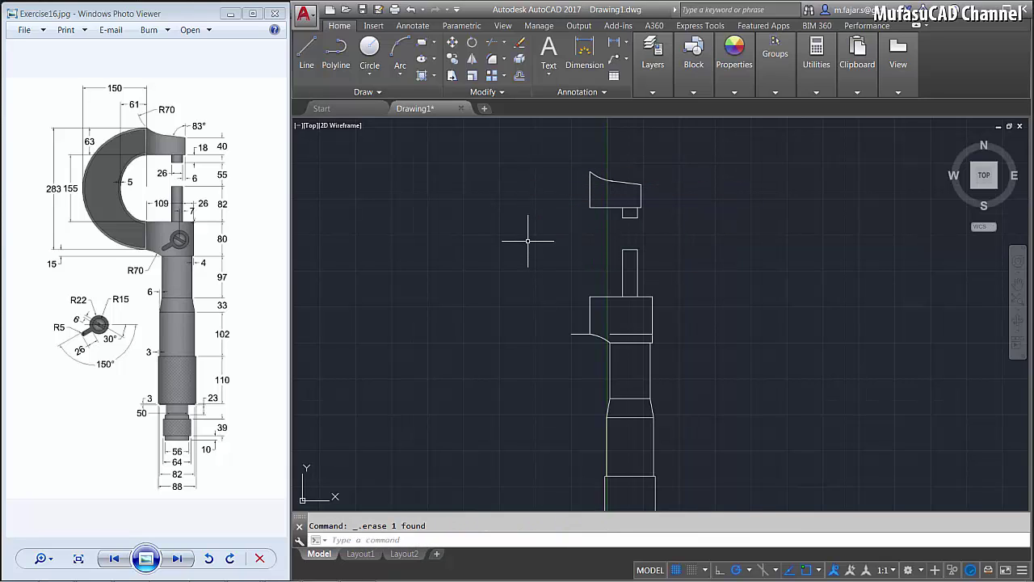
middle_click_drag(562, 250, 534, 274)
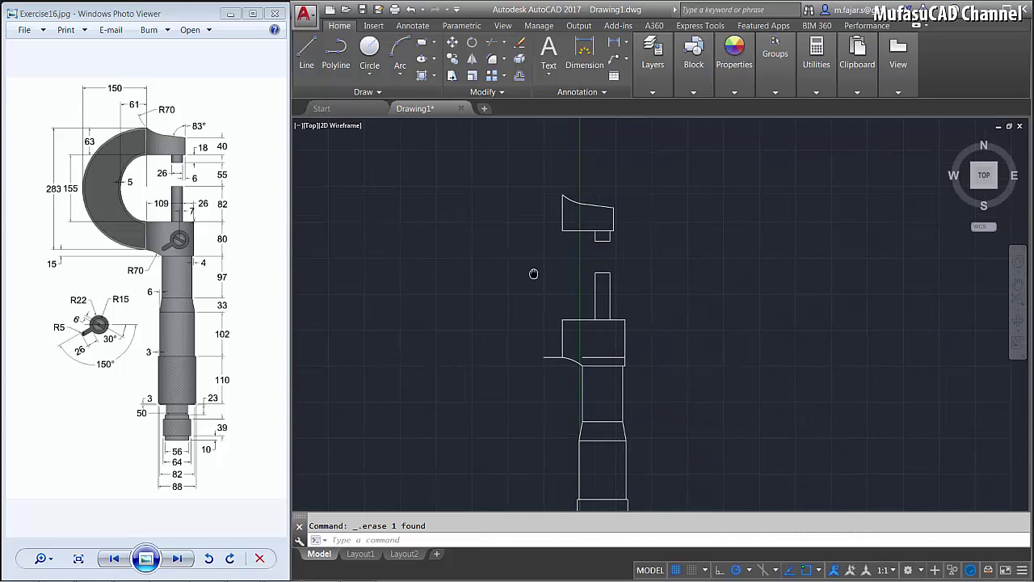
scroll(524, 306, "up", 2)
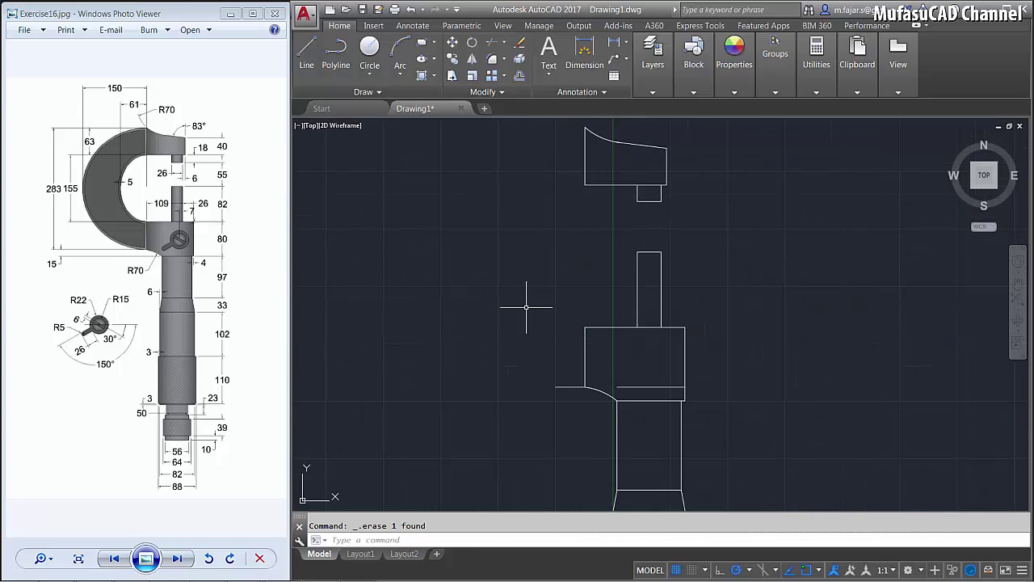
Draw the outer ellipse from the anvil corner to the barrel with 150 to the other axis.
type("ll")
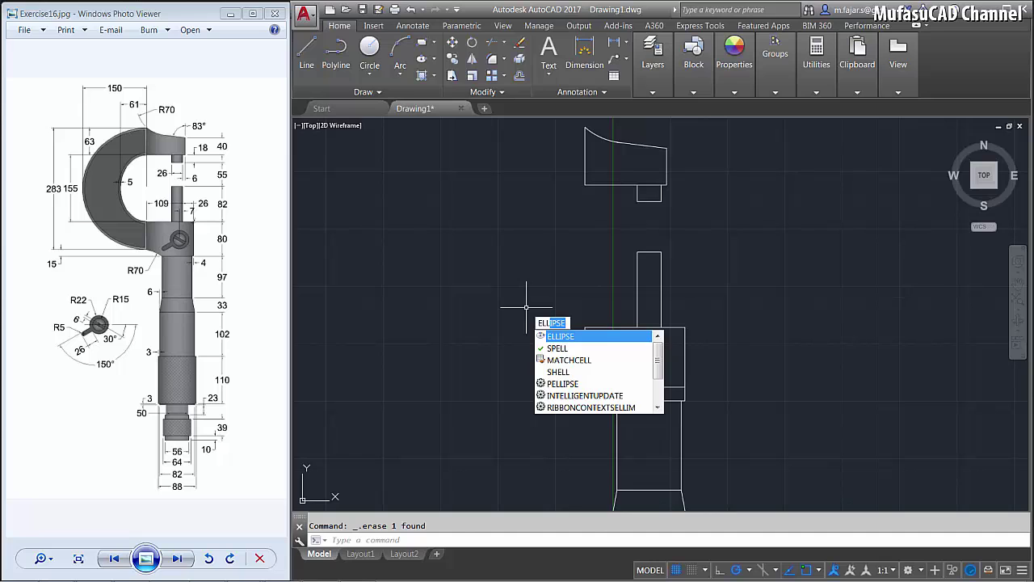
key("Return")
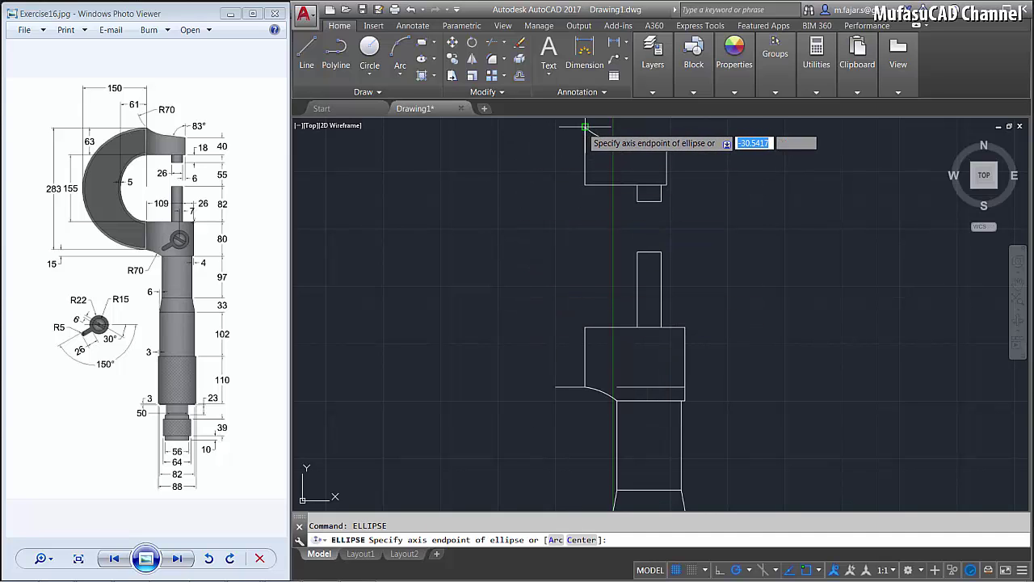
left_click(585, 127)
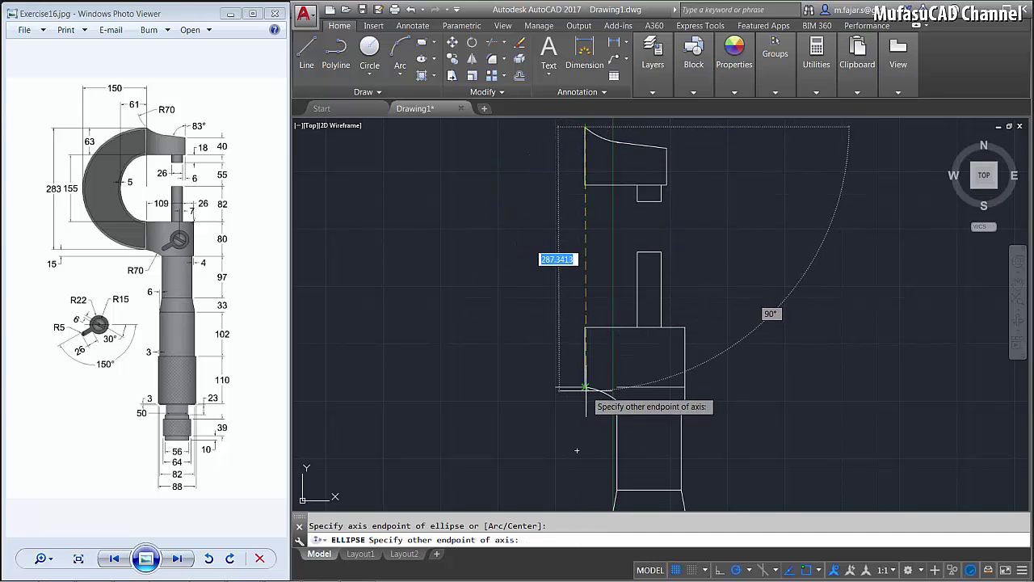
left_click(586, 387)
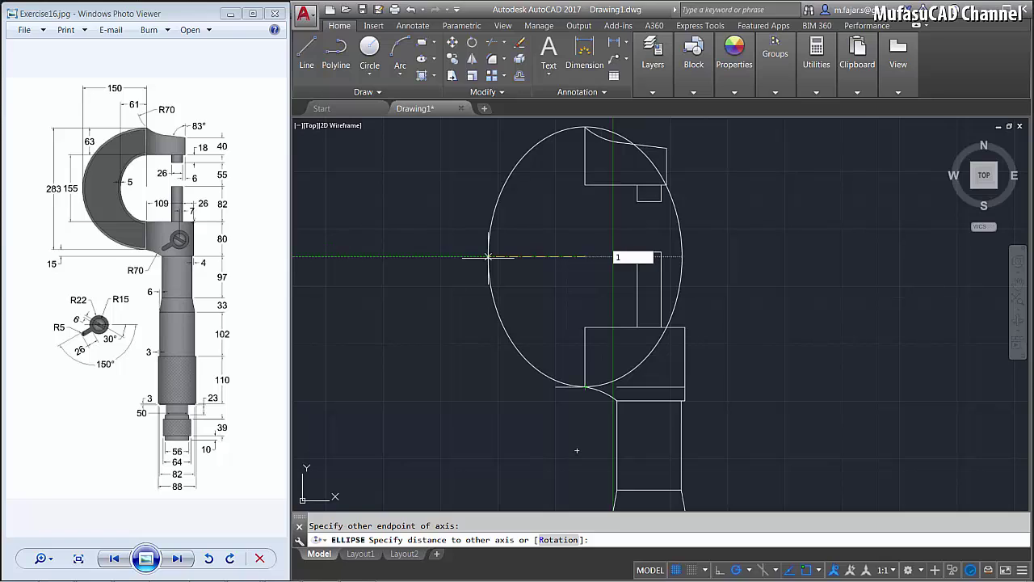
key("Return")
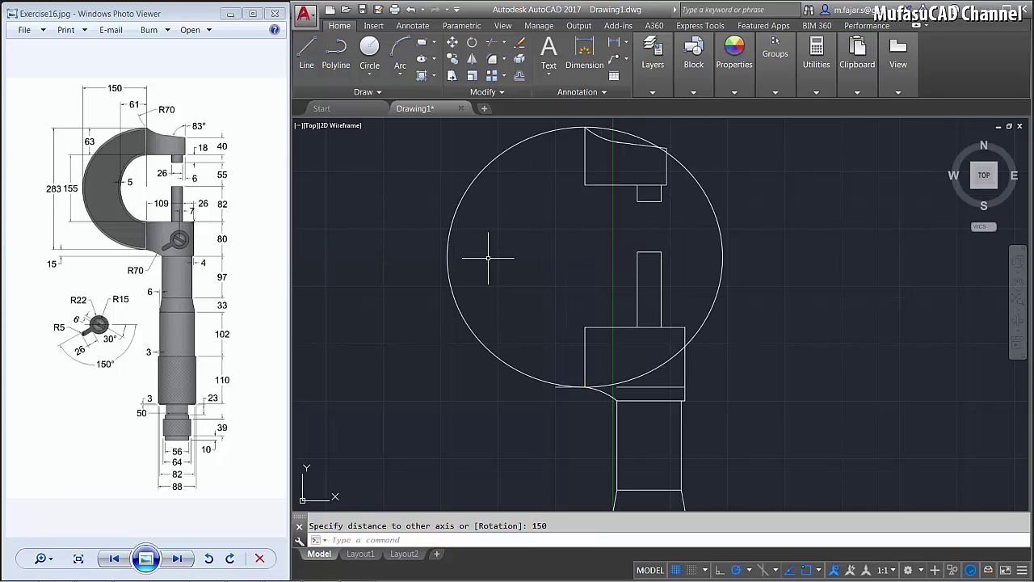
Draw the inner ellipse with 61 to the other axis.
key("Return")
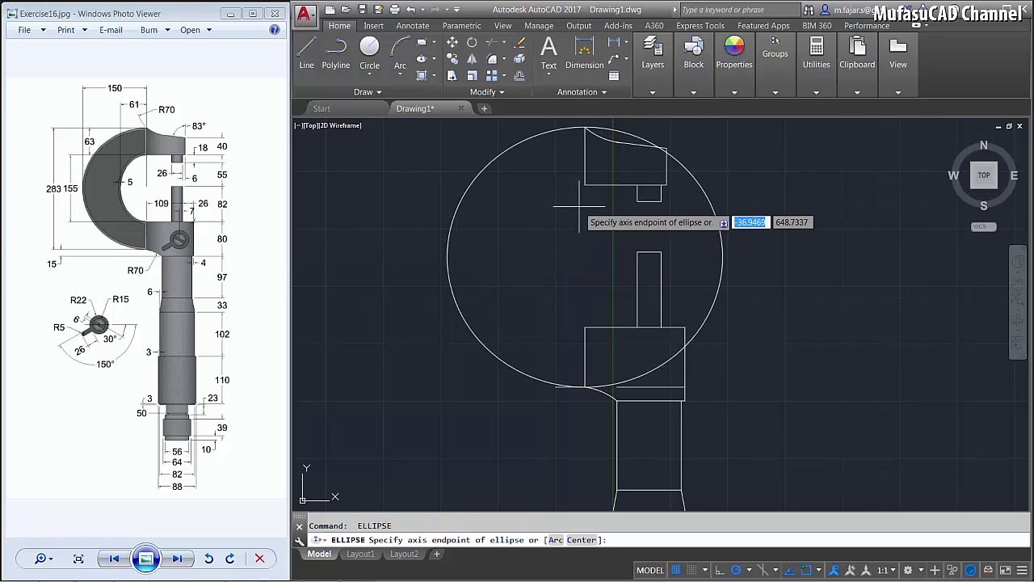
left_click(585, 185)
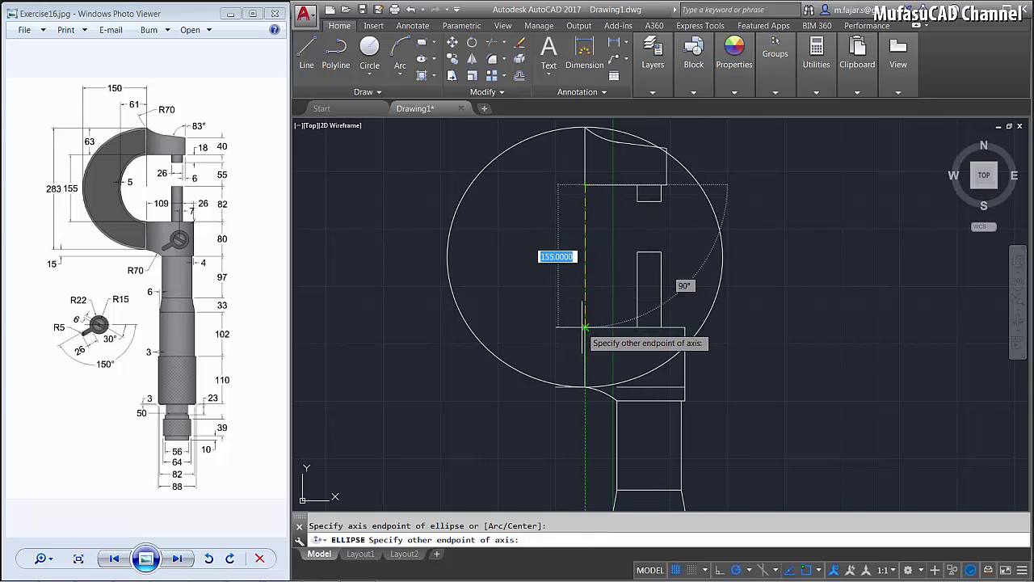
left_click(585, 327)
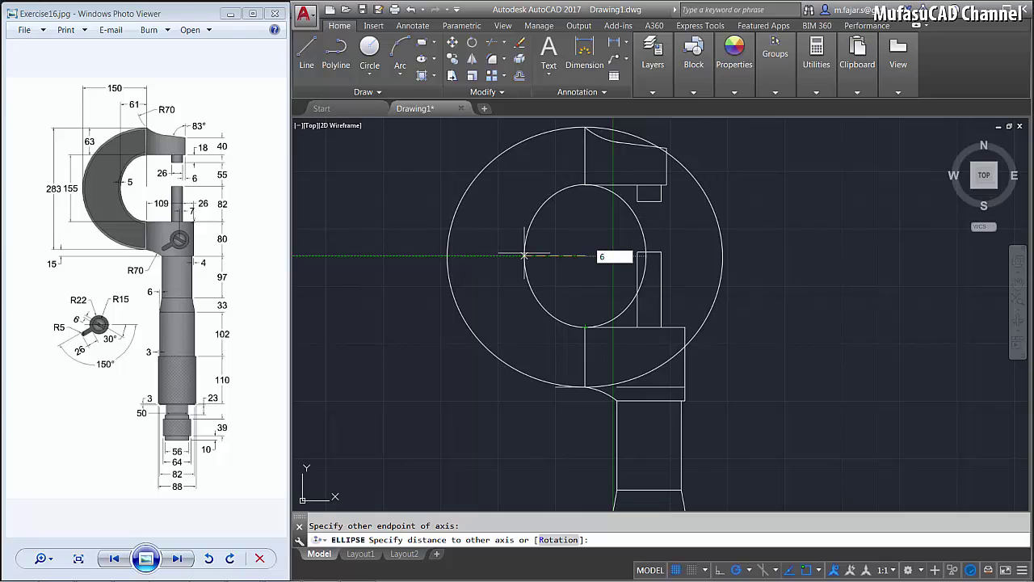
key("Return")
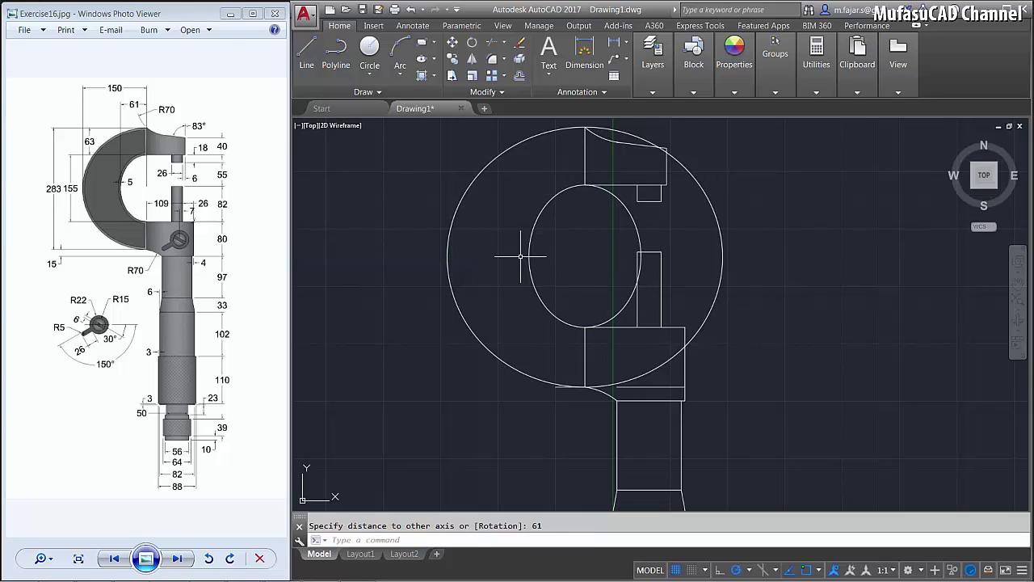
scroll(549, 394, "up", 2)
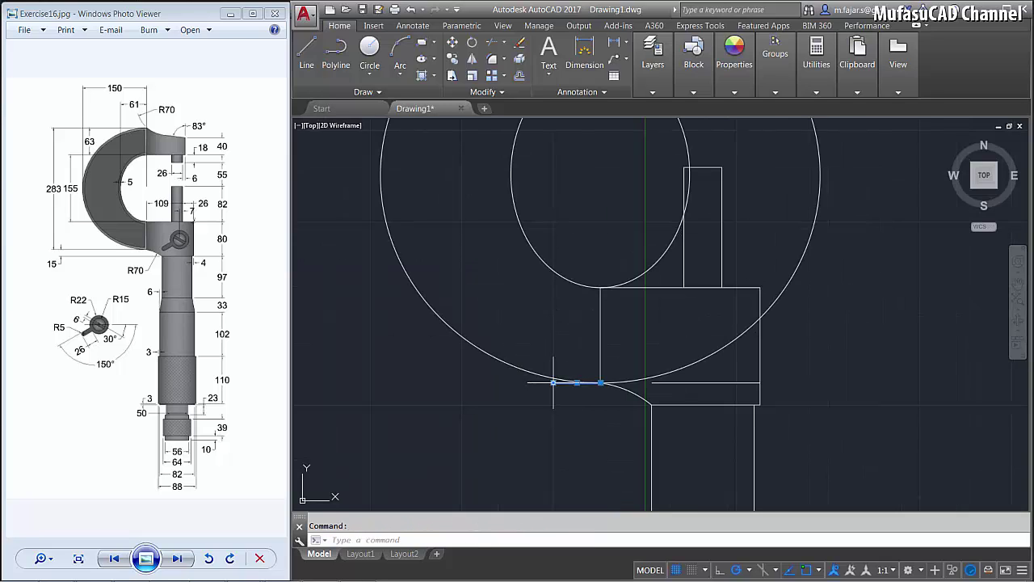
Trim the right arcs of the inner and outer ellipses plus the arc inside the barrel block.
scroll(548, 319, "down", 4)
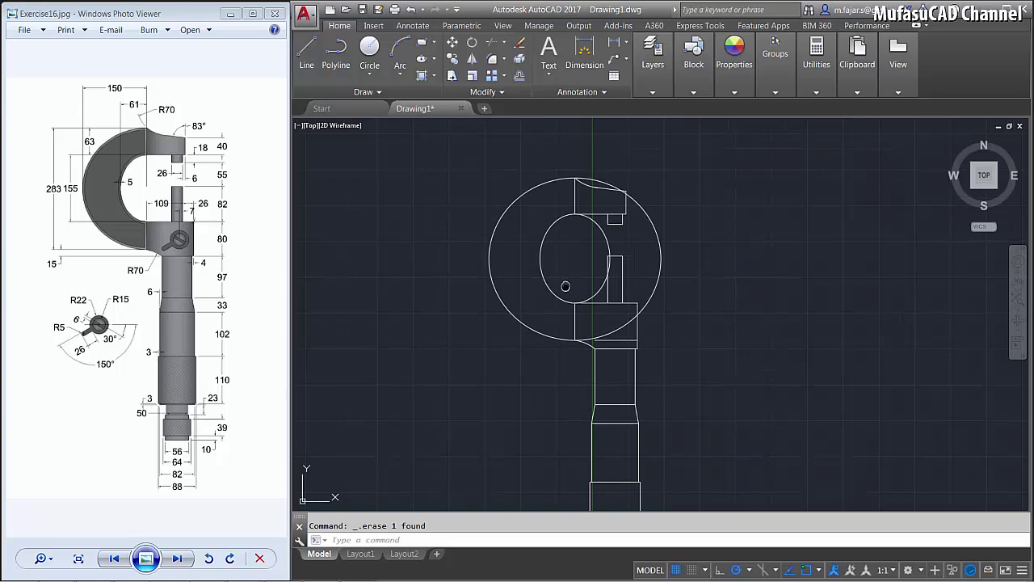
scroll(547, 307, "up", 2)
key("Return")
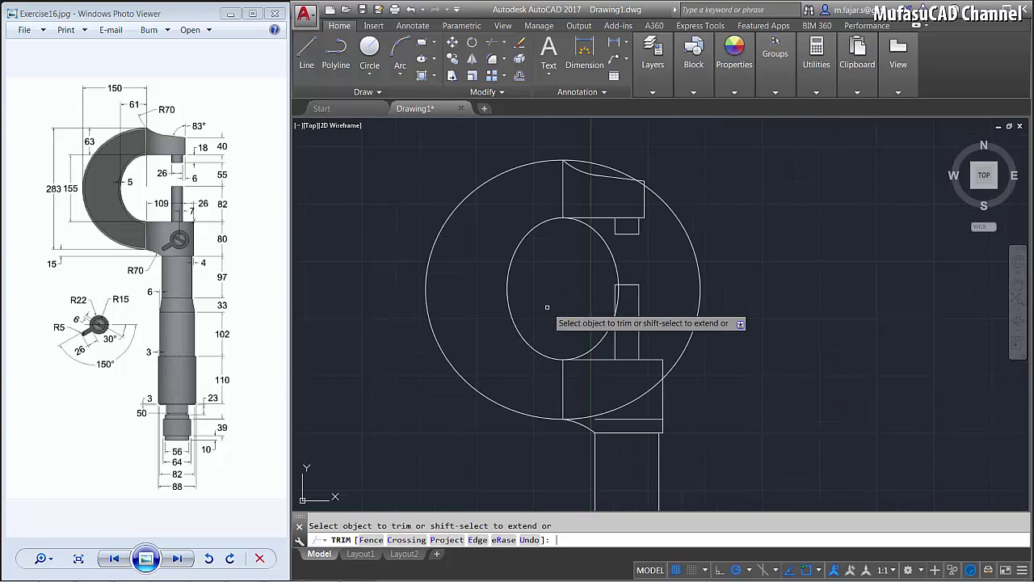
left_click(592, 227)
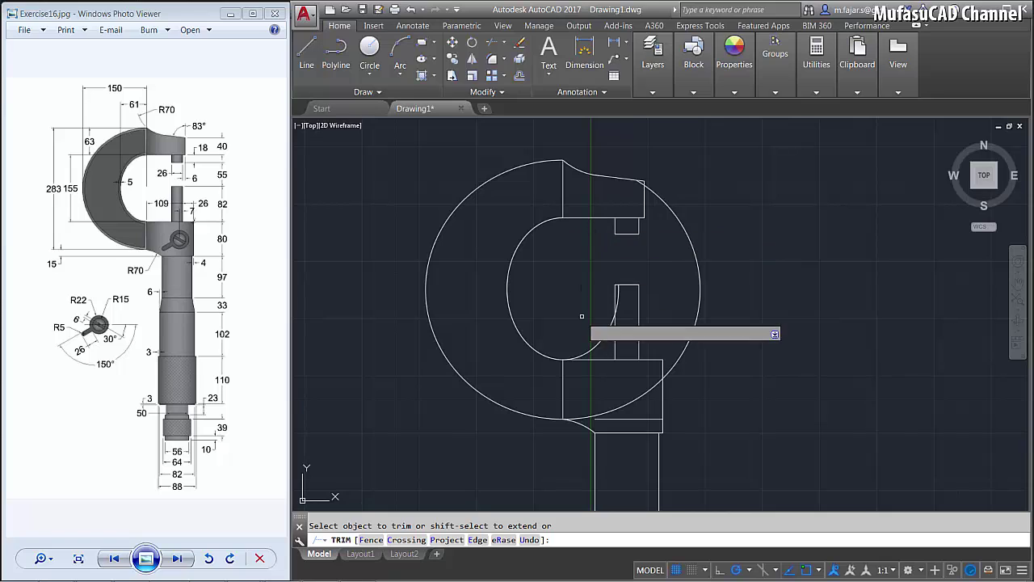
left_click(583, 349)
left_click(580, 409)
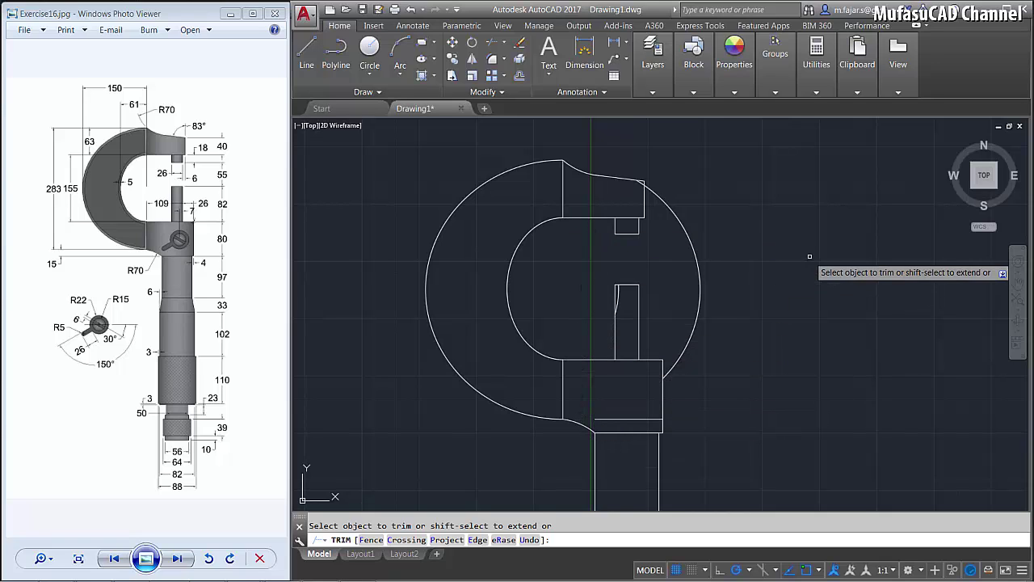
left_click(736, 251)
left_click(695, 275)
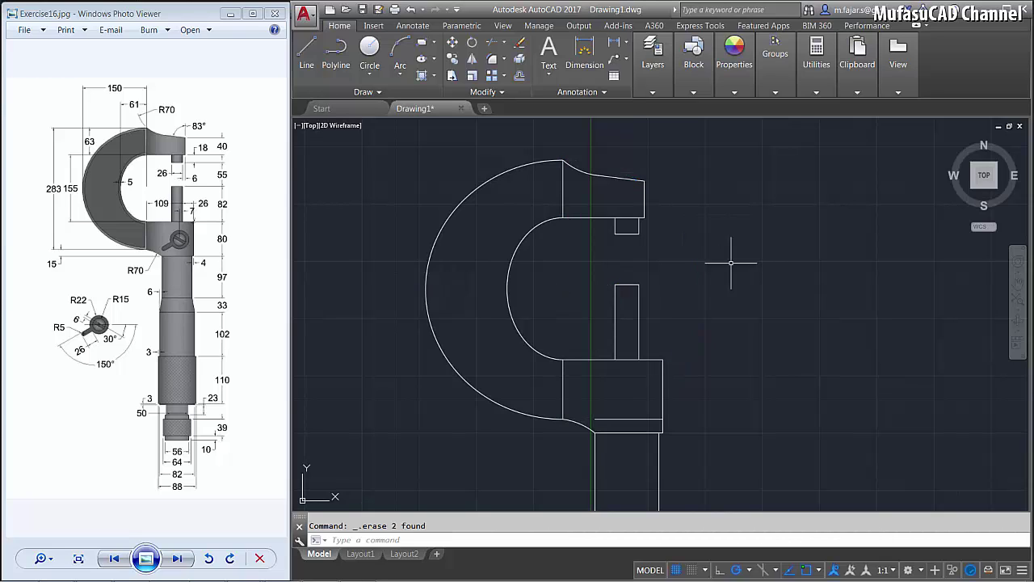
Offset the frame's inner and outer arcs and both jaw lines inward by 5.
type("off")
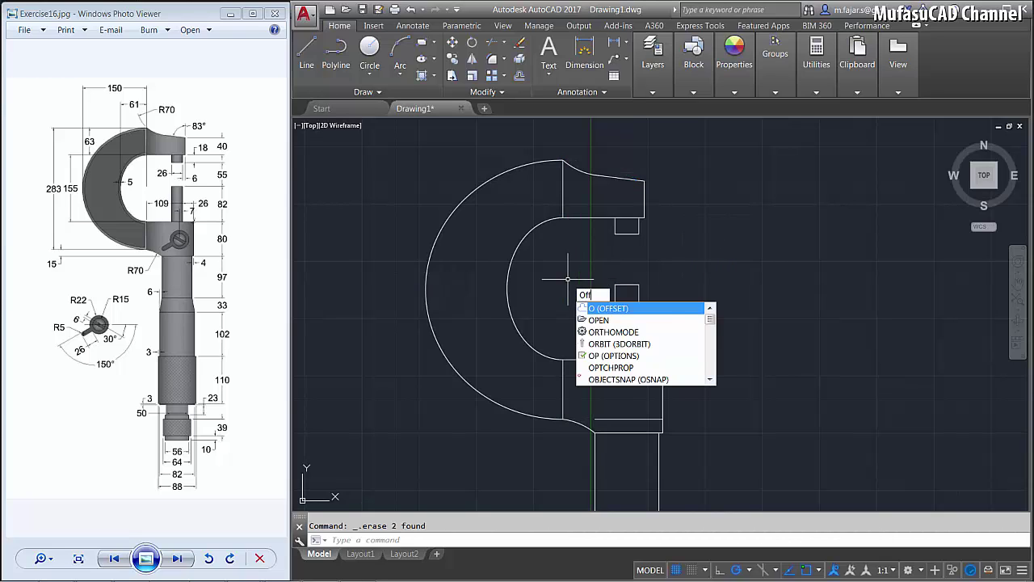
type("se")
key("Return")
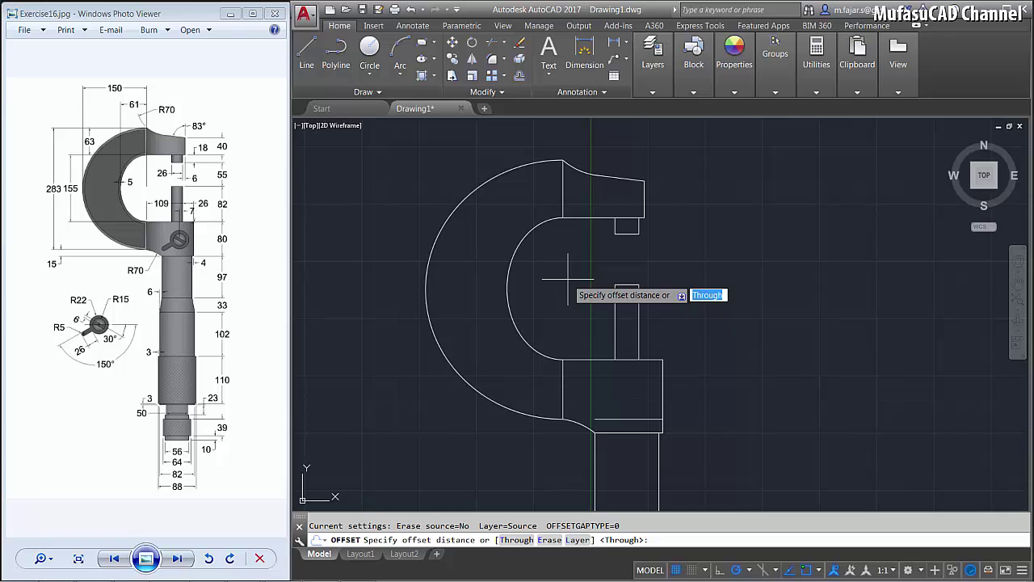
type("5")
key("Return")
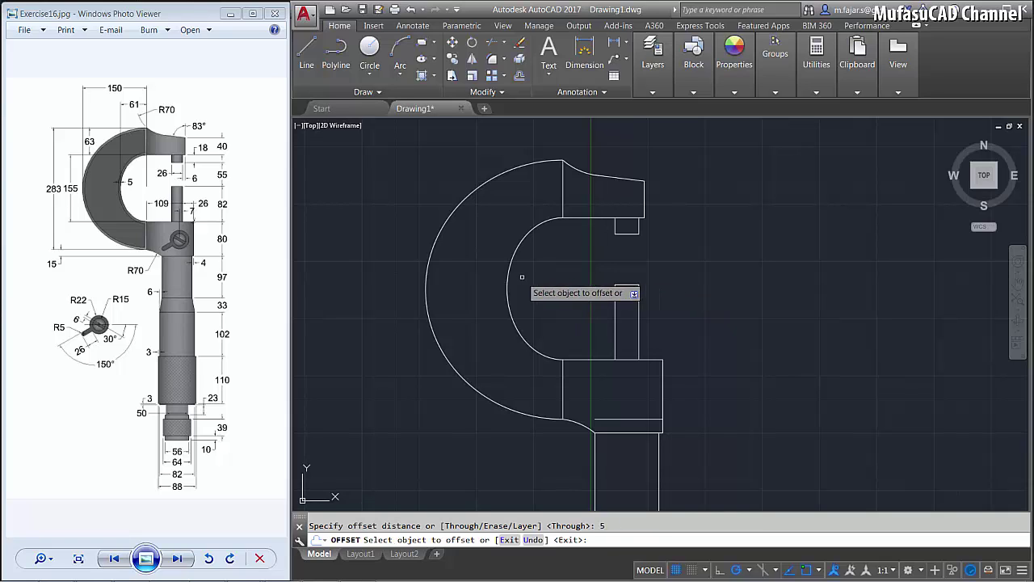
left_click(511, 274)
left_click(475, 263)
left_click(474, 205)
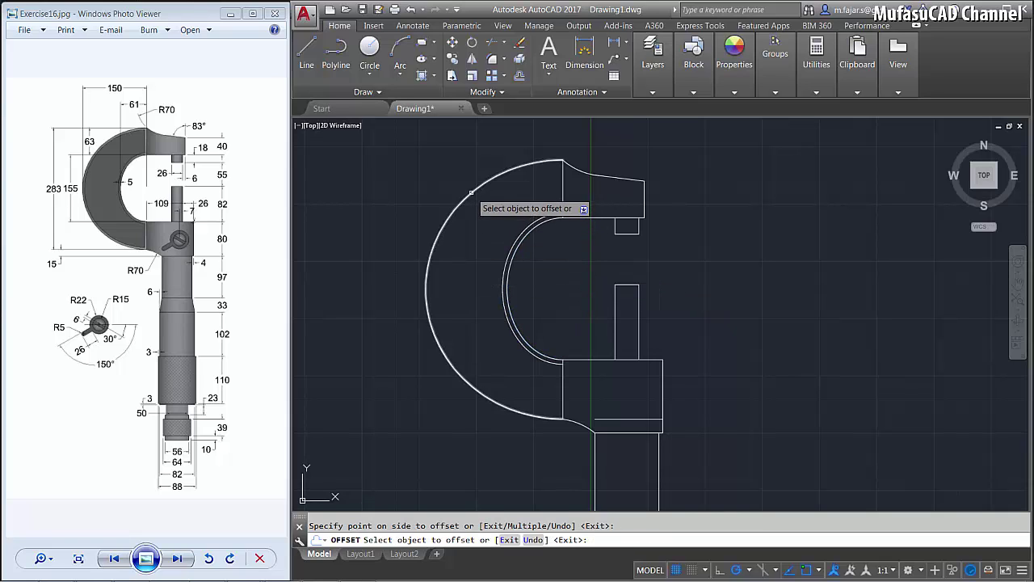
left_click(461, 189)
left_click(565, 186)
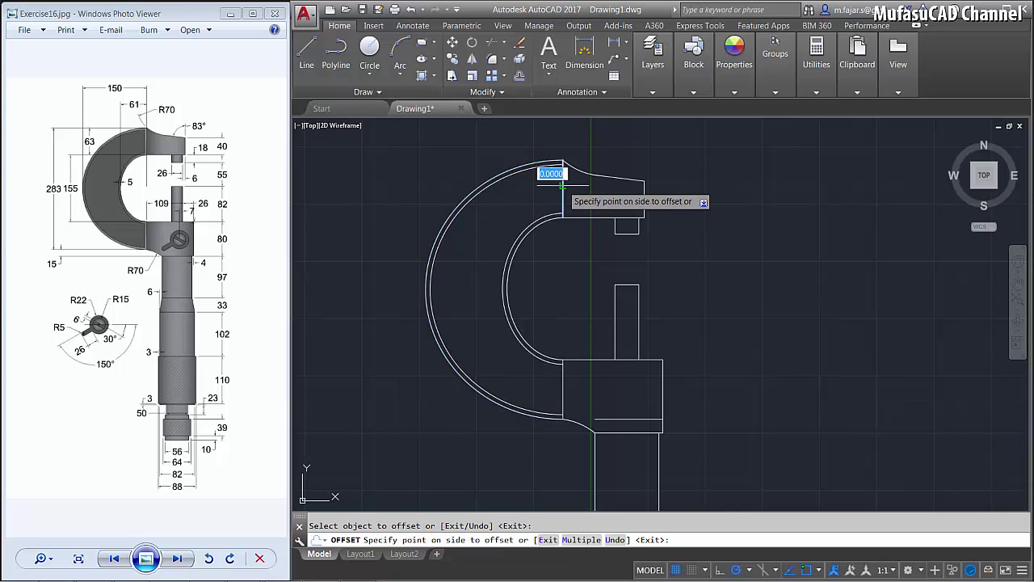
left_click(550, 181)
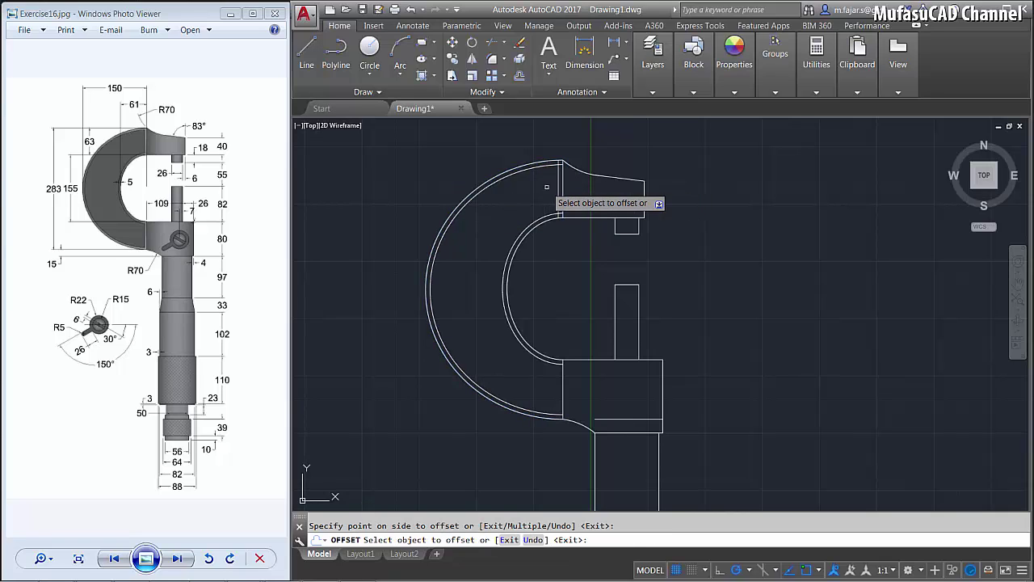
left_click(561, 384)
left_click(532, 382)
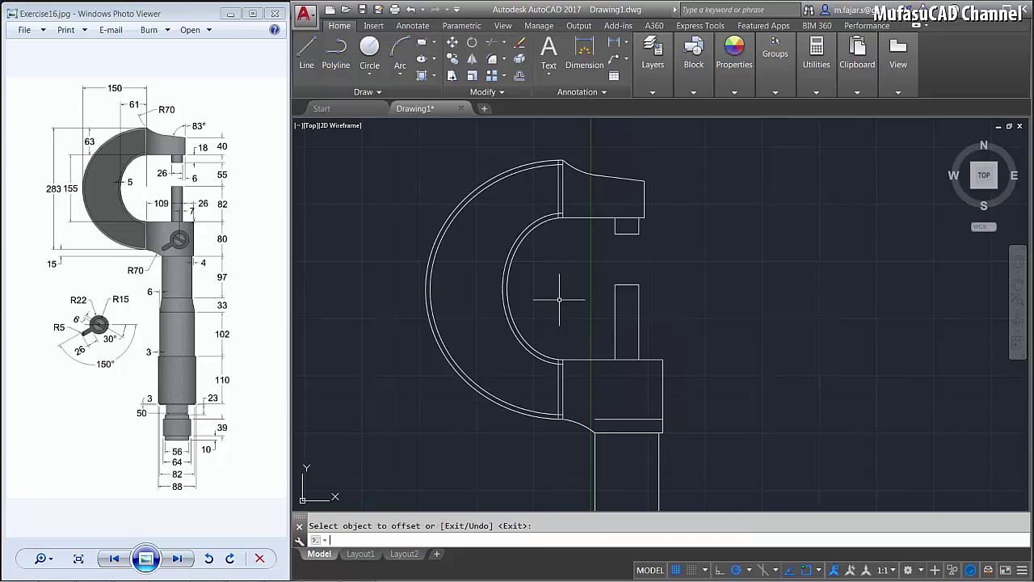
Trim the overlapping line ends where the offset frame meets the upper jaw.
scroll(566, 235, "up", 5)
middle_click_drag(572, 241, 560, 296)
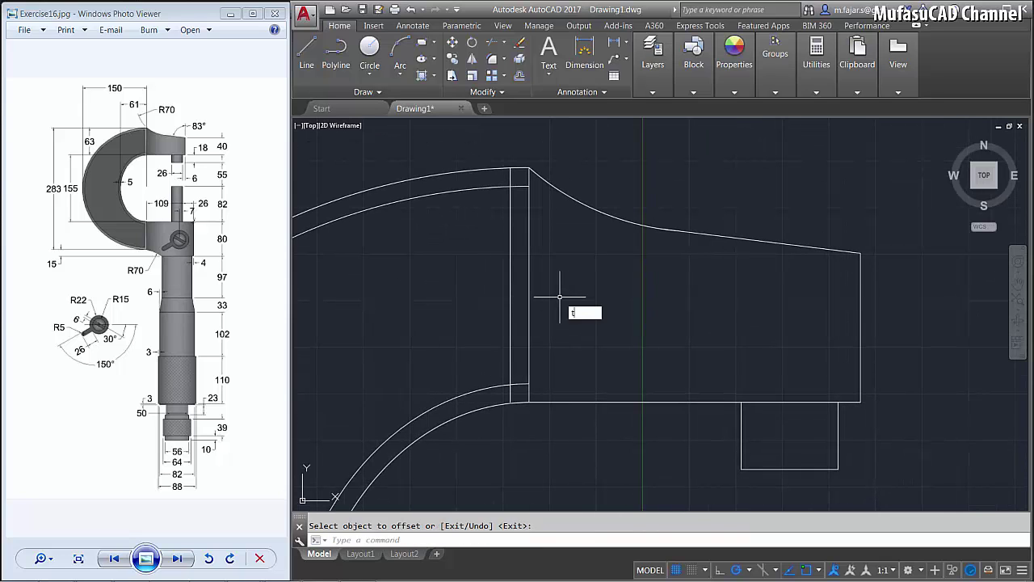
type("r")
key("Return")
key("Return")
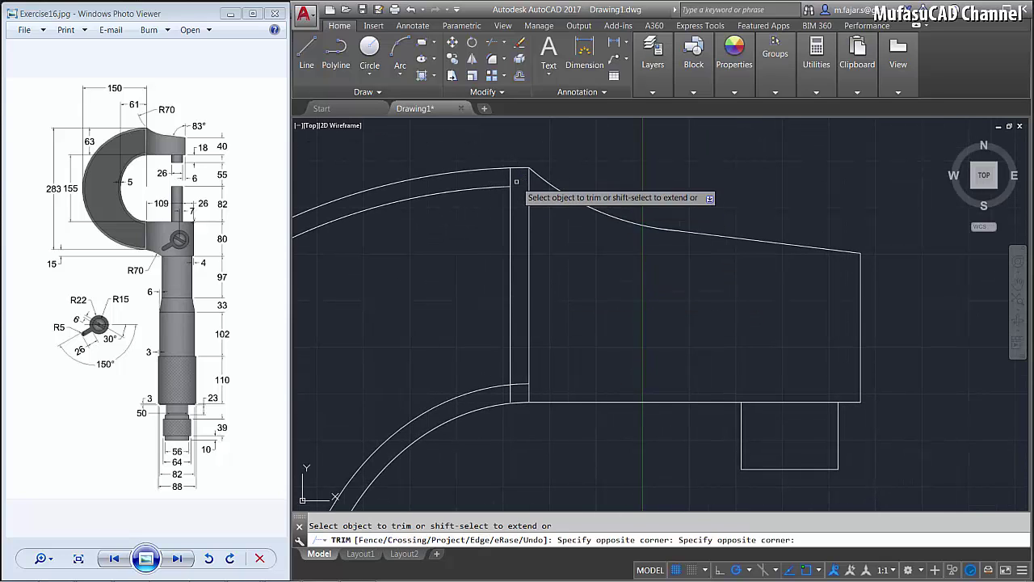
left_click(511, 180)
left_click(524, 376)
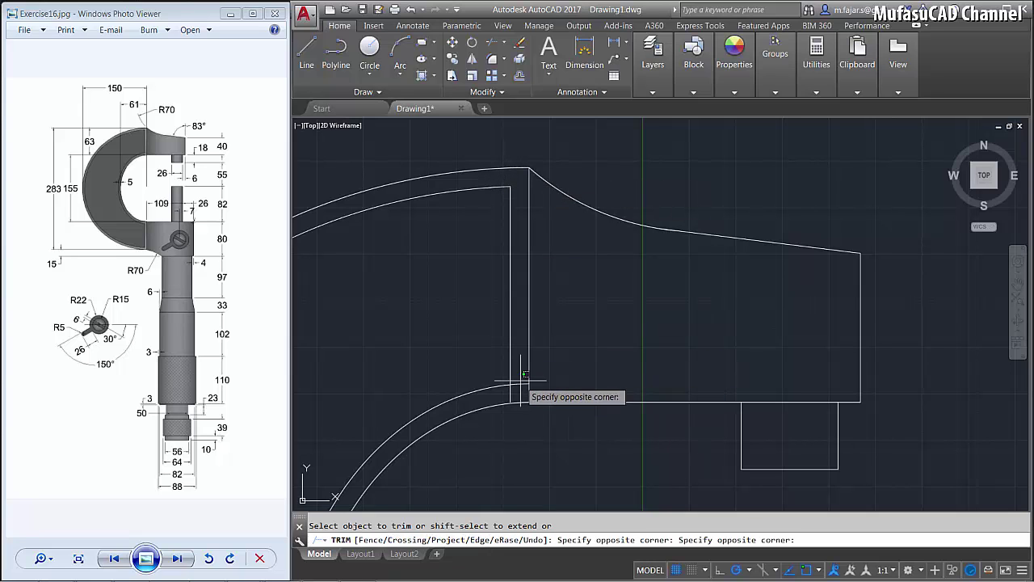
left_click(517, 391)
scroll(526, 388, "down", 4)
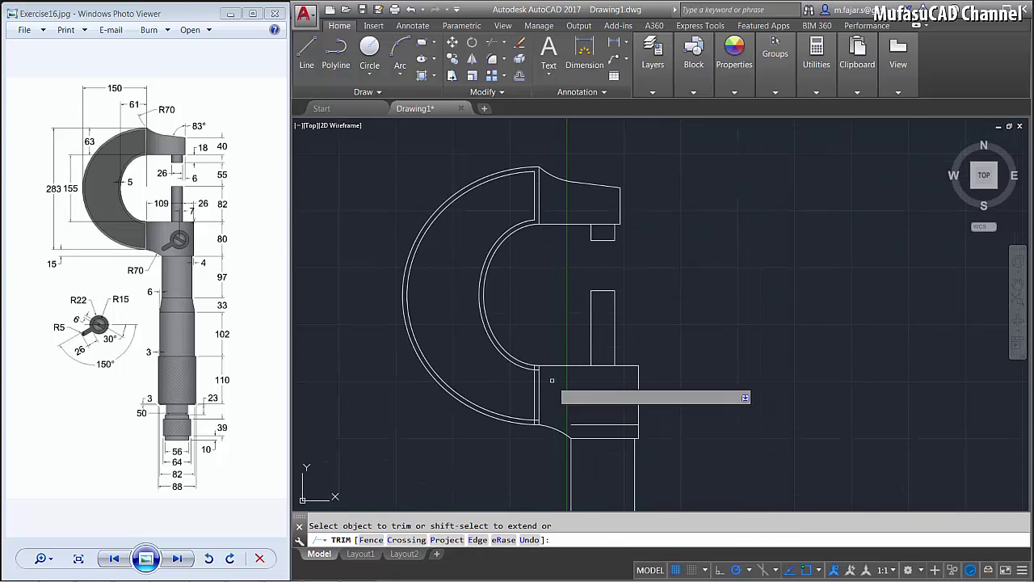
scroll(552, 380, "up", 4)
Trim the remaining overlapping line ends at the lower jaw.
left_click(515, 279)
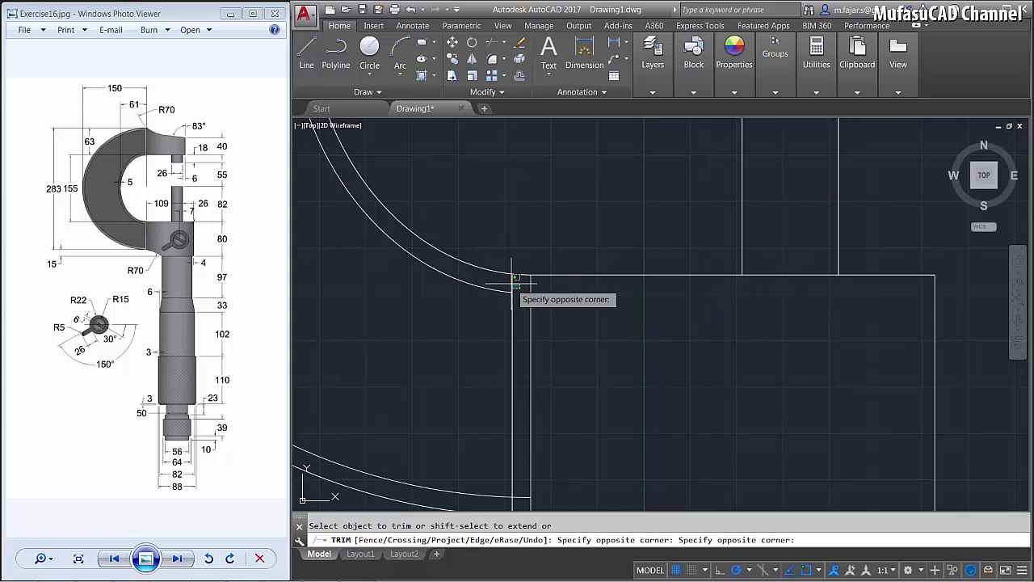
left_click(535, 369)
middle_click_drag(526, 504, 540, 369)
left_click(536, 368)
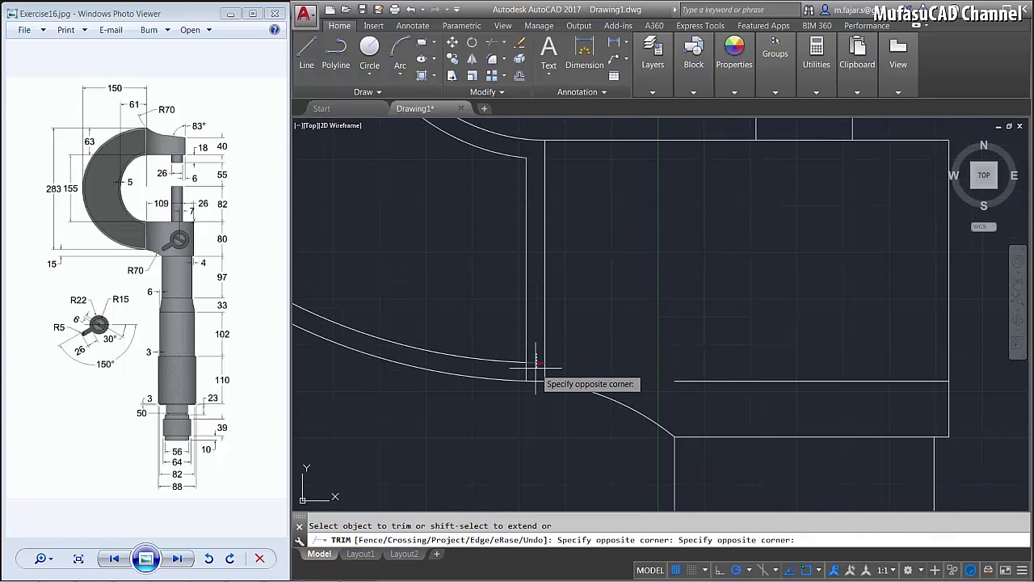
left_click(536, 368)
left_click(525, 368)
left_click(525, 368)
scroll(692, 317, "down", 4)
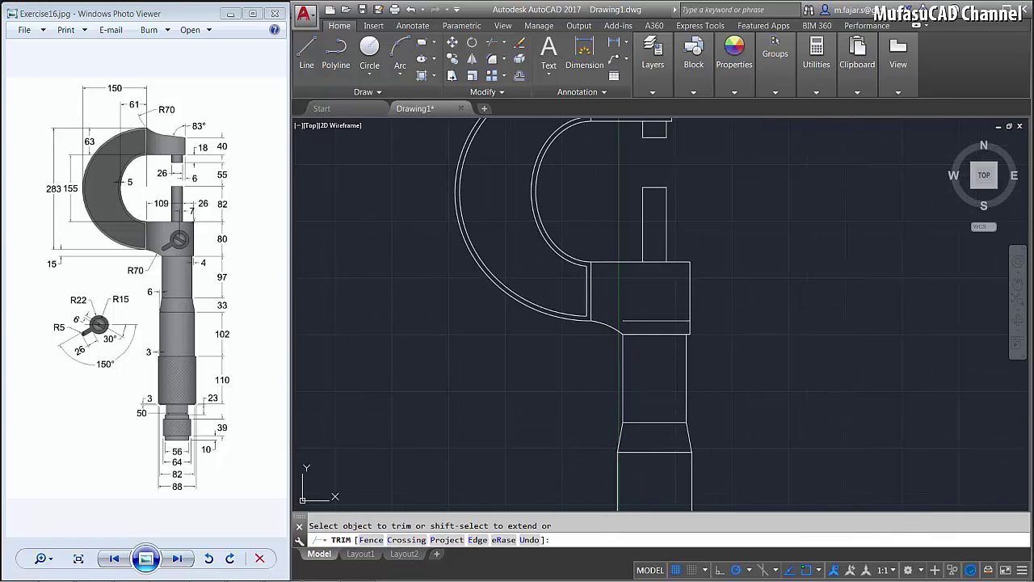
key("Escape")
Undo an accidental deletion and zoom out to view the whole micrometer.
scroll(616, 394, "down", 2)
left_click(617, 393)
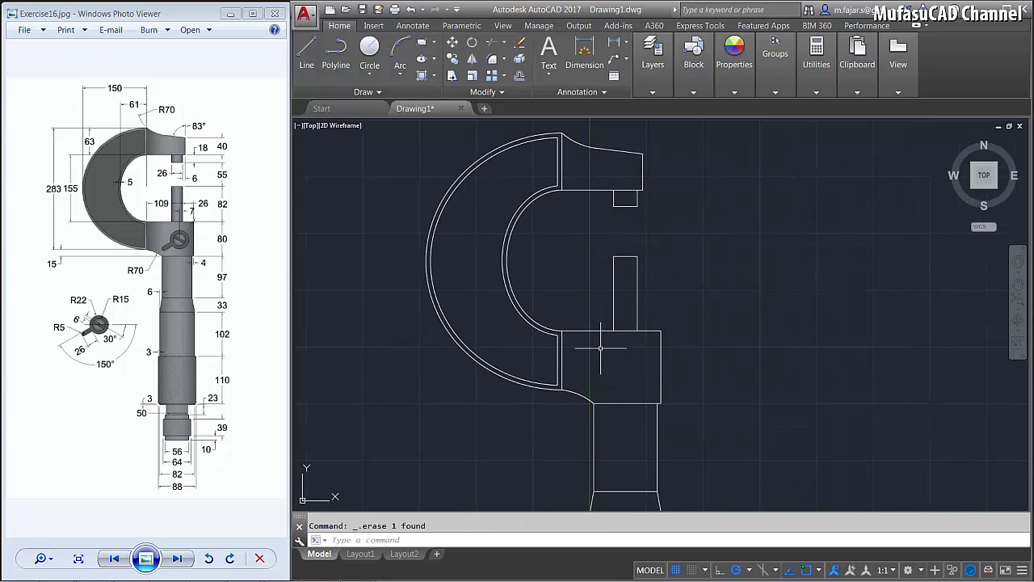
key("ctrl+z")
scroll(704, 353, "down", 2)
scroll(704, 353, "down", 2)
mouse_move(704, 353)
middle_mouse_down()
mouse_move(646, 259)
mouse_move(646, 275)
middle_mouse_up()
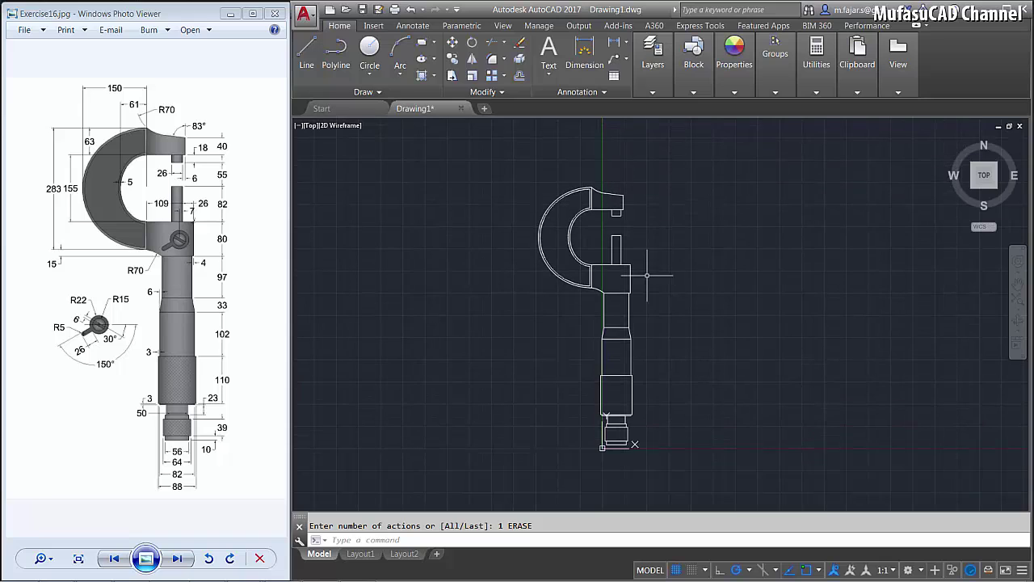
left_click(536, 337)
Draw concentric R22 and R15 circles to the right of the barrel.
key("Return")
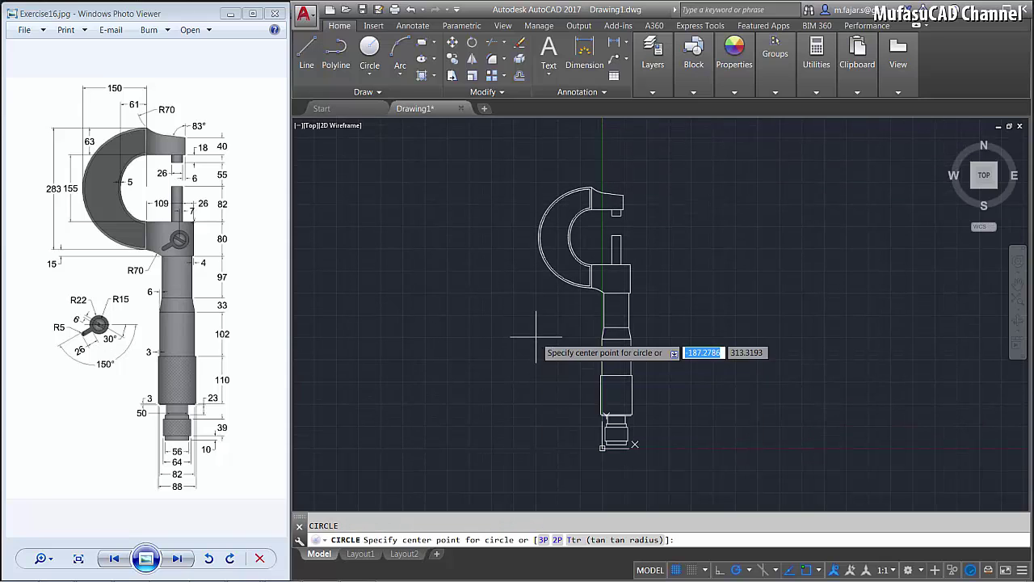
left_click(714, 331)
type("22")
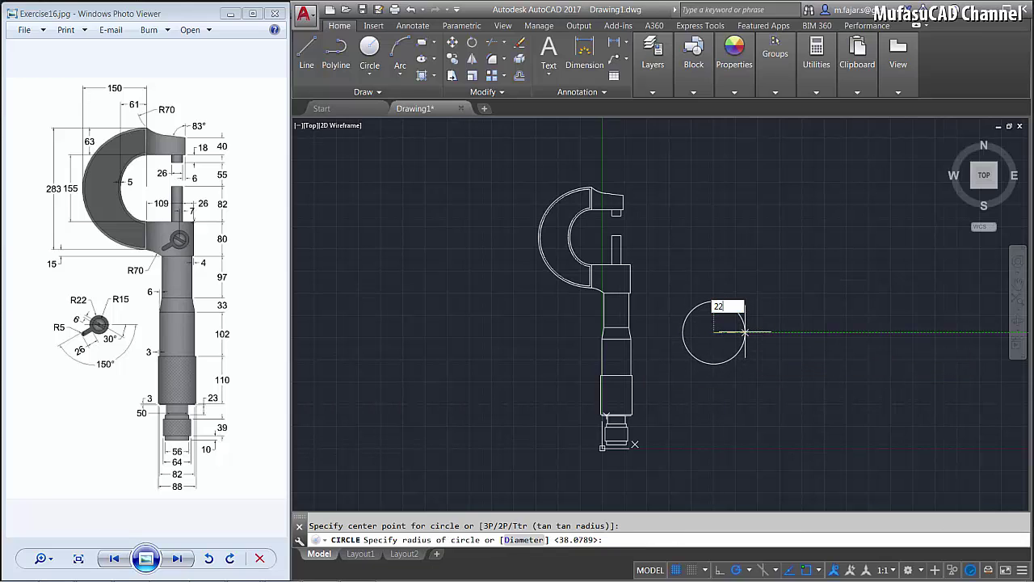
key("Return")
scroll(728, 327, "up", 3)
key("Return")
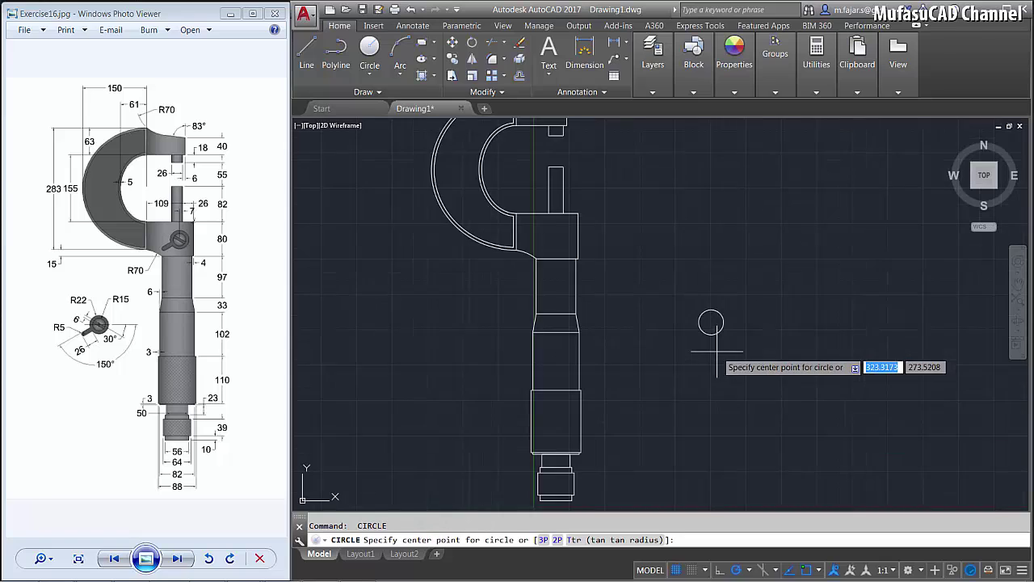
scroll(716, 323, "up", 2)
left_click(709, 305)
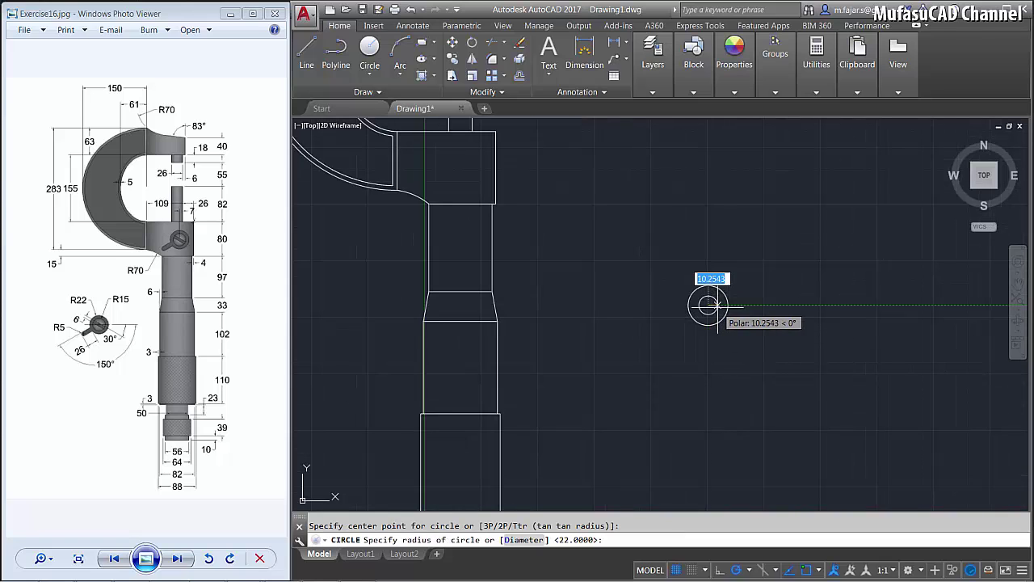
key("Return")
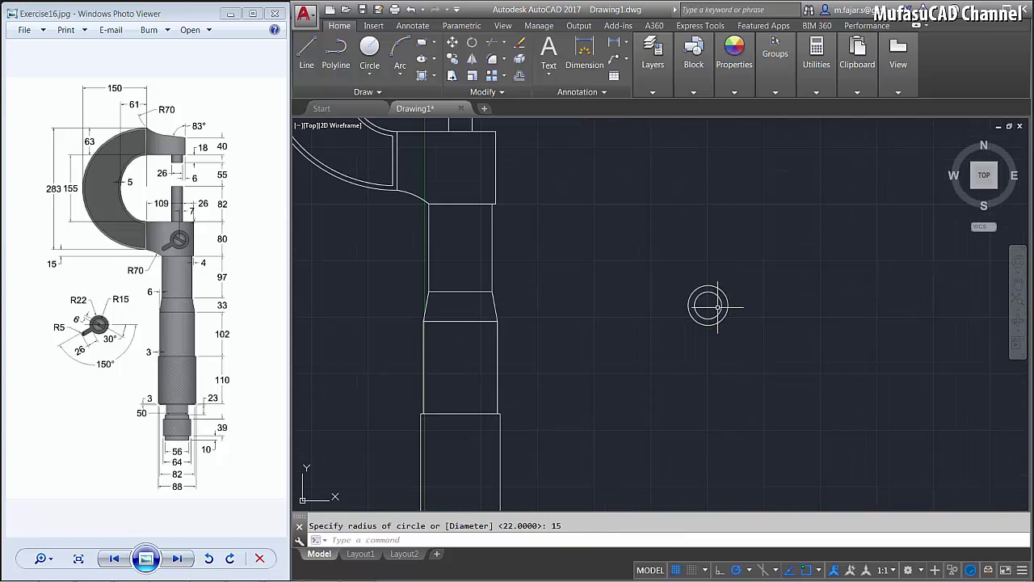
scroll(697, 332, "up", 3)
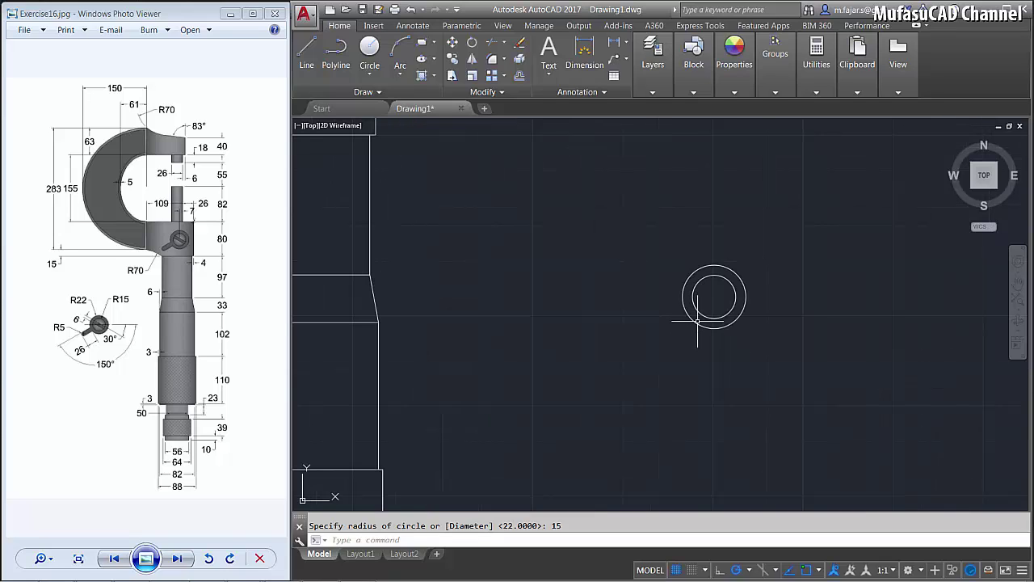
Draw a 26-long line leftward from the outer circle's left edge.
key("l")
key("Return")
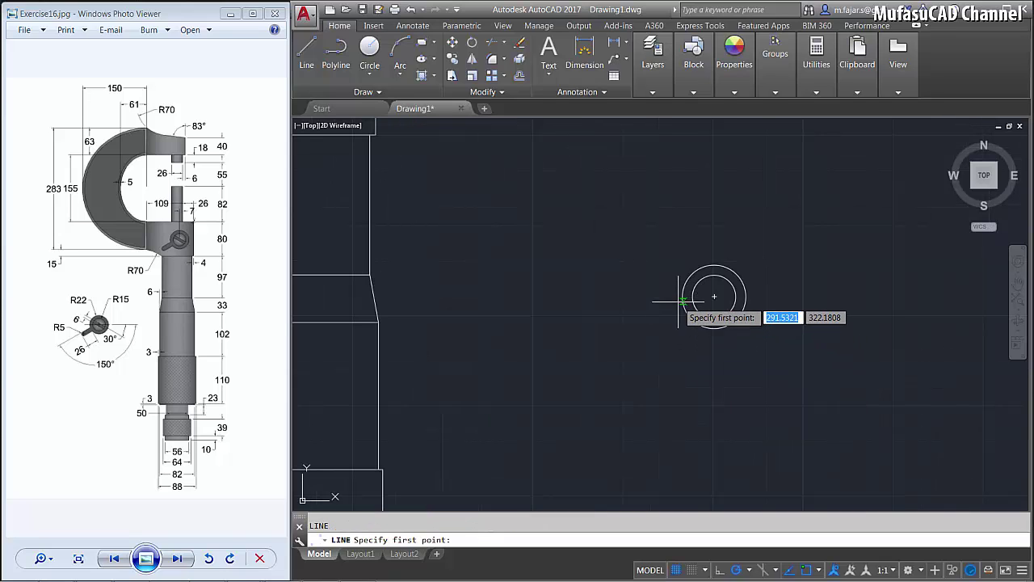
left_click(682, 295)
type("26")
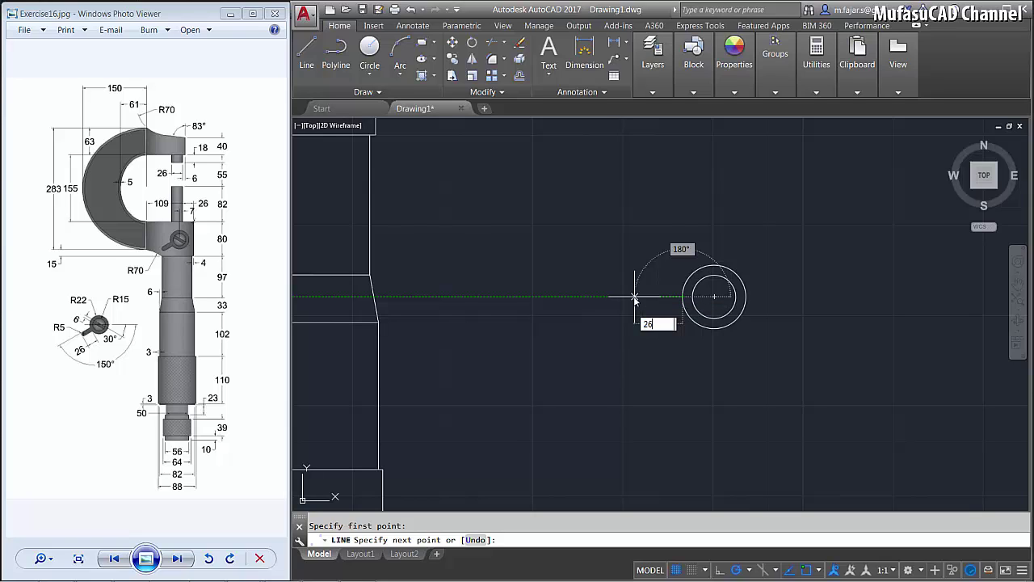
key("Return")
key("Return")
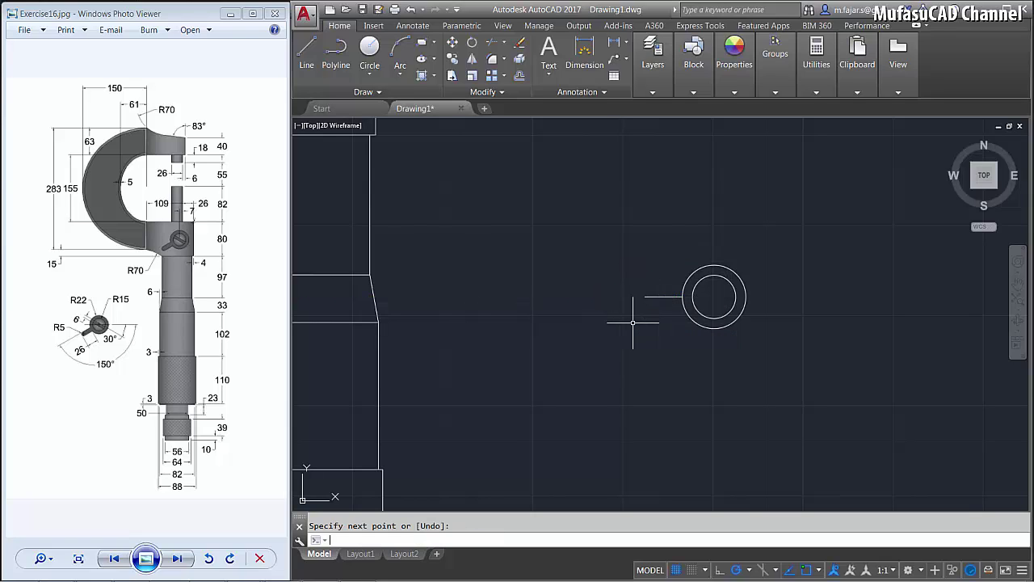
Offset the 26-long line by 5 to both sides.
type("oFFSe")
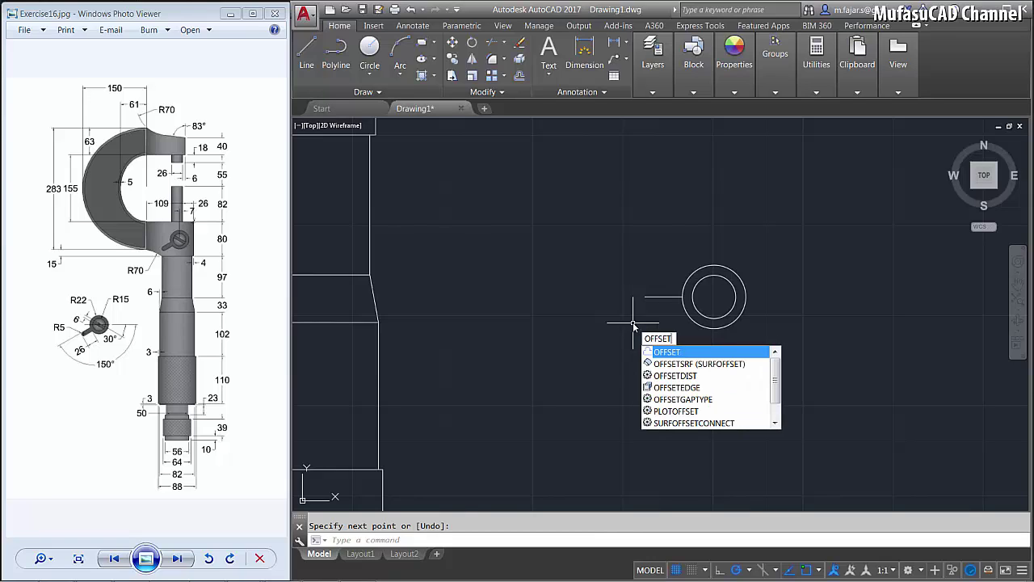
key("Return")
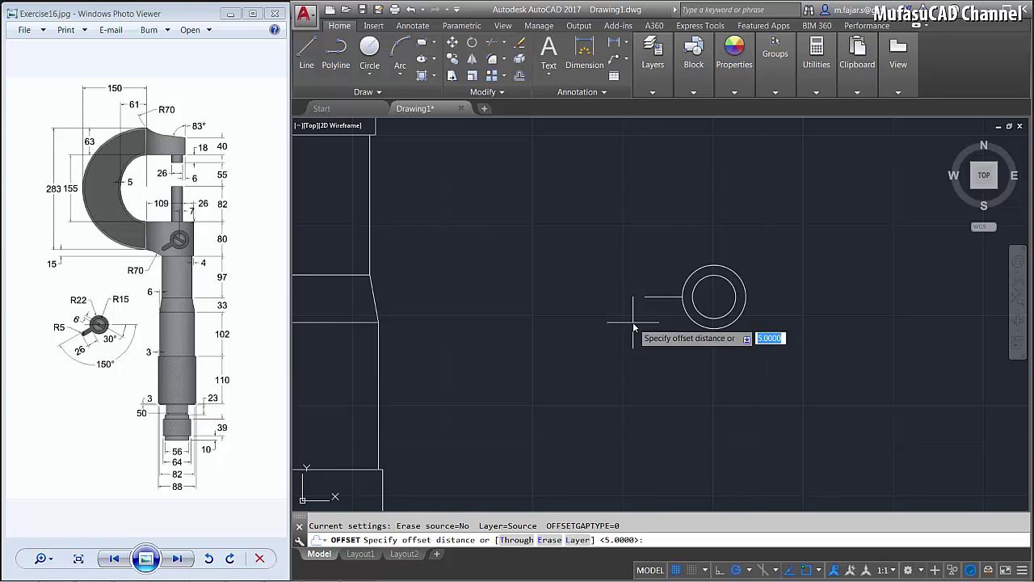
type("5")
key("Return")
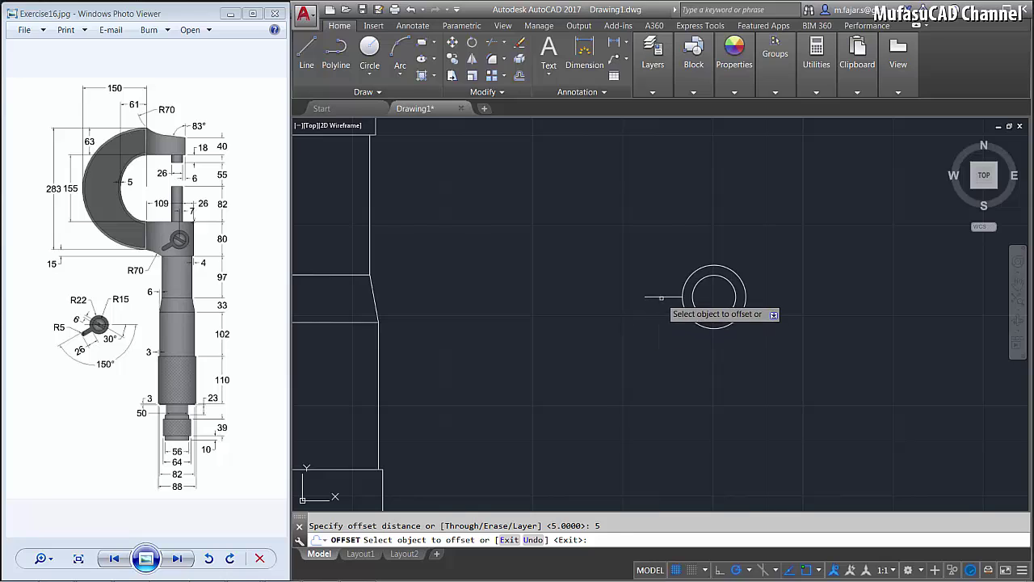
left_click(663, 295)
left_click(662, 300)
left_click(662, 301)
left_click(660, 309)
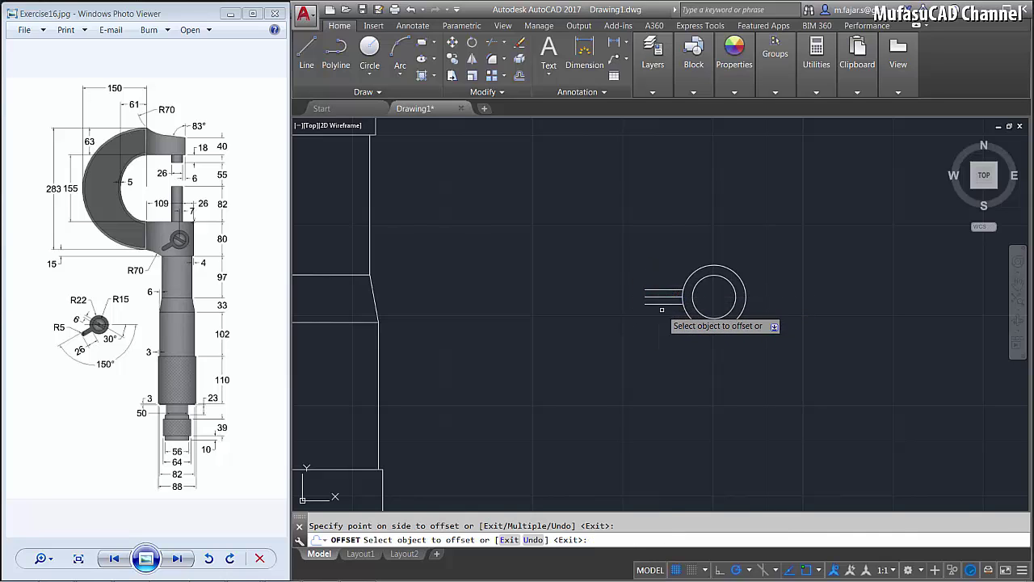
key("Return")
key("Return")
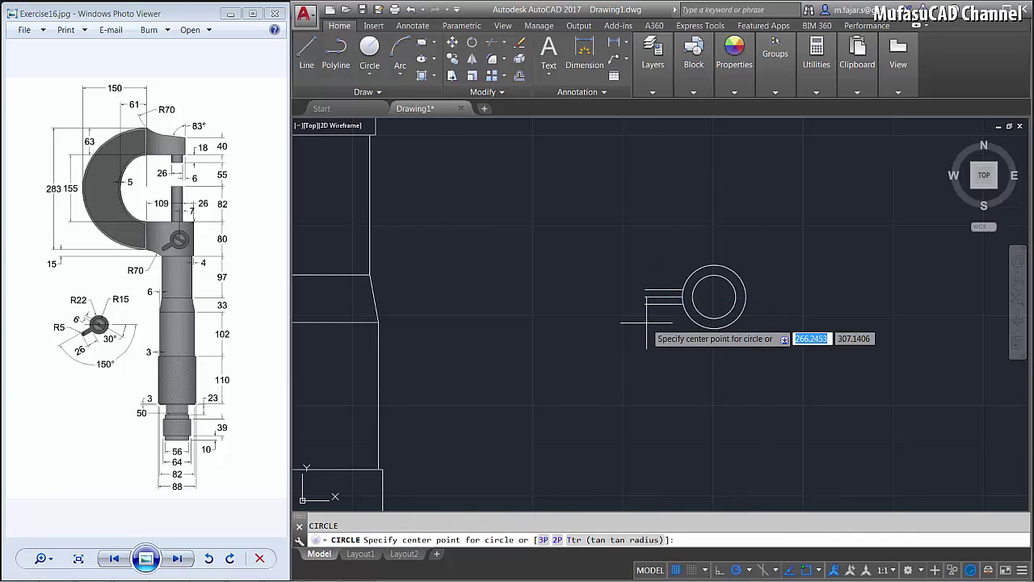
Draw an R5 circle and move it onto the arm's free line ends.
left_click(641, 340)
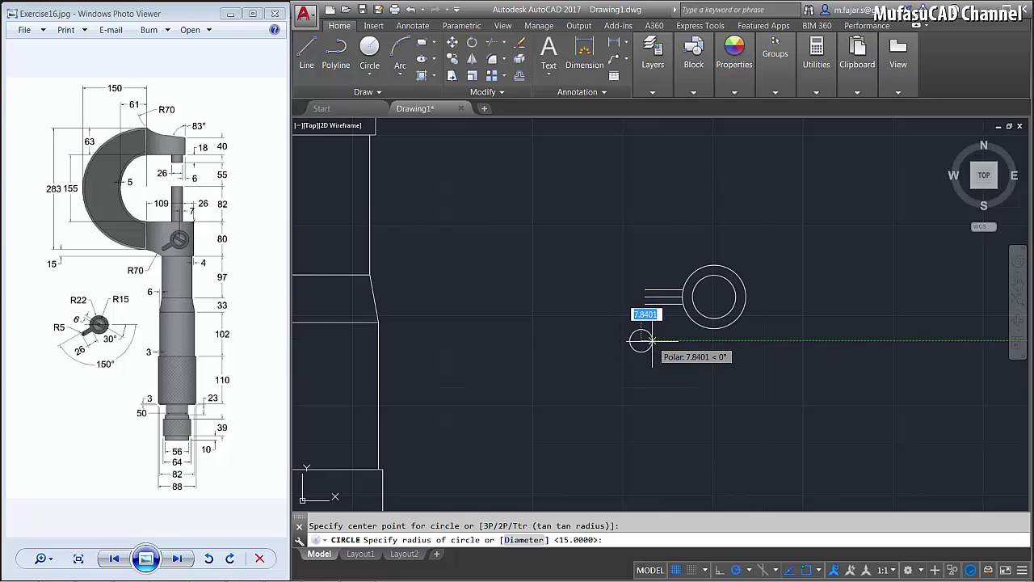
type("5")
key("Return")
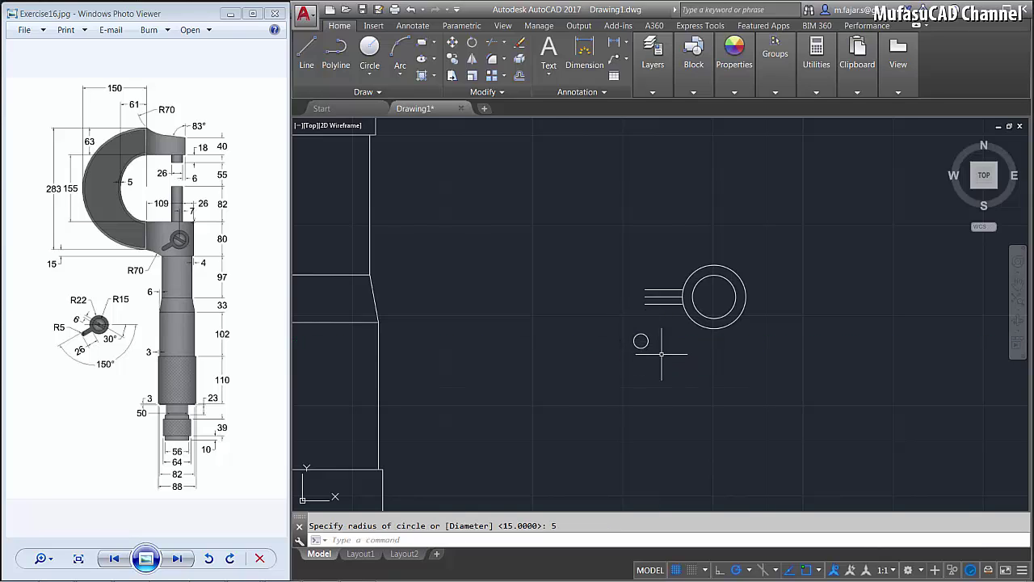
type("m")
key("Return")
left_click(665, 370)
left_click(604, 302)
key("Return")
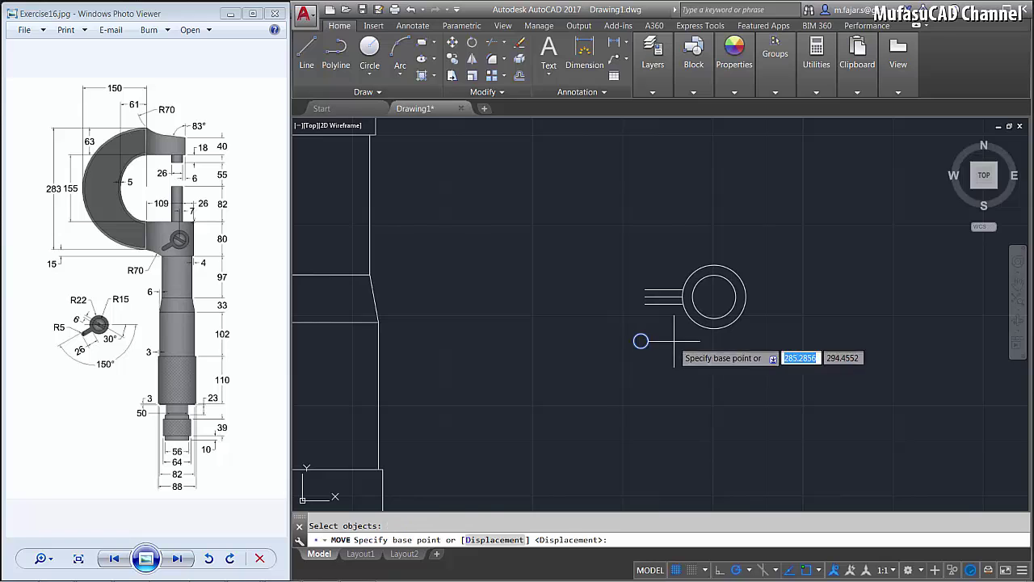
left_click(641, 340)
scroll(646, 327, "up", 4)
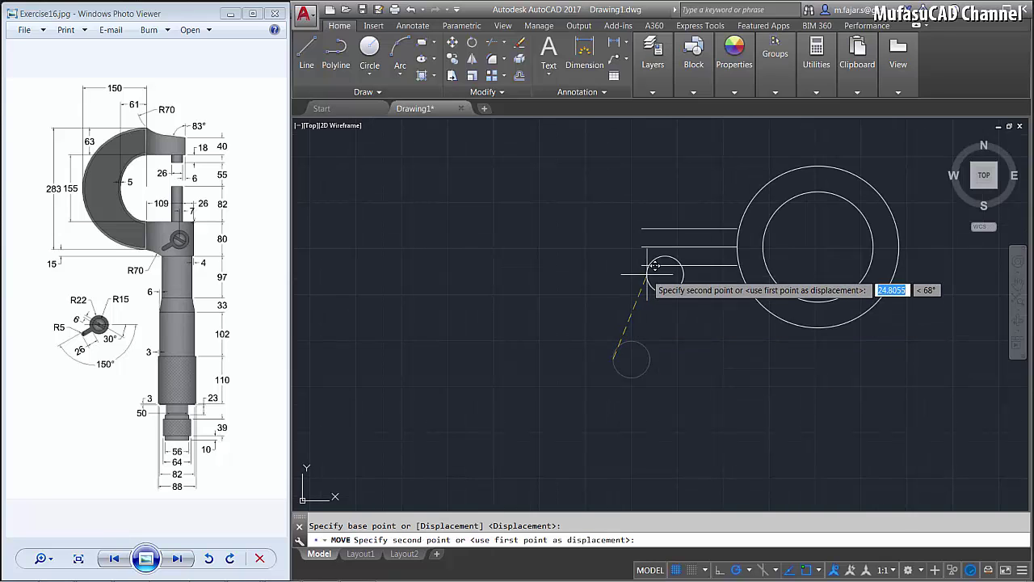
left_click(643, 246)
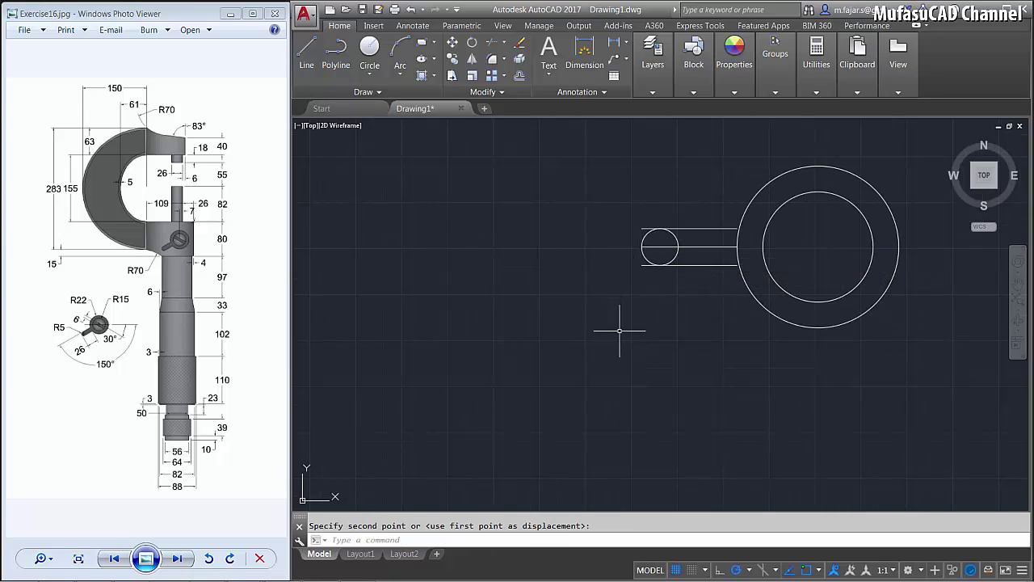
type("tr")
Trim away the R5 circle's right half and erase the arm's middle line.
key("Return")
key("Return")
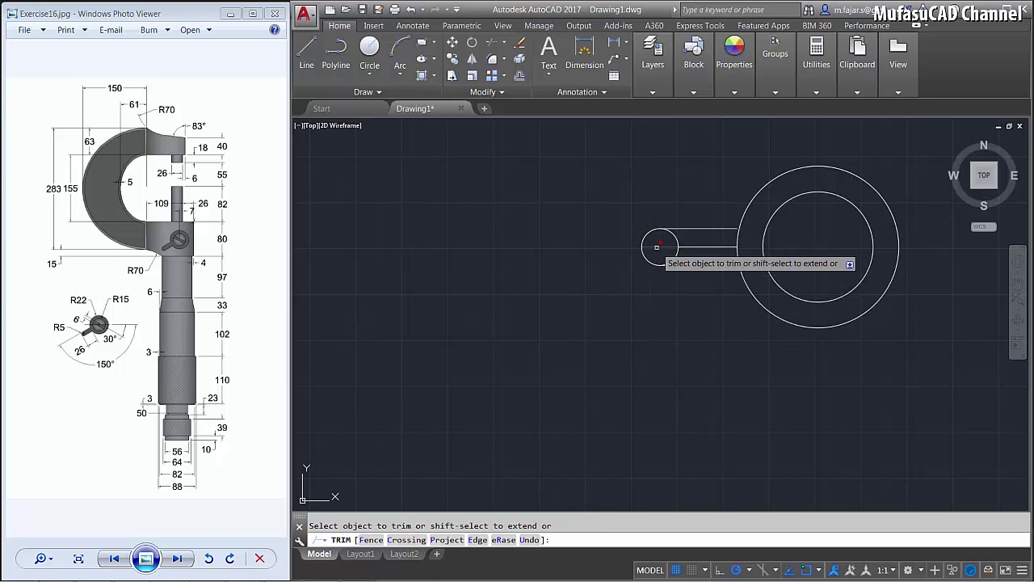
left_click(677, 253)
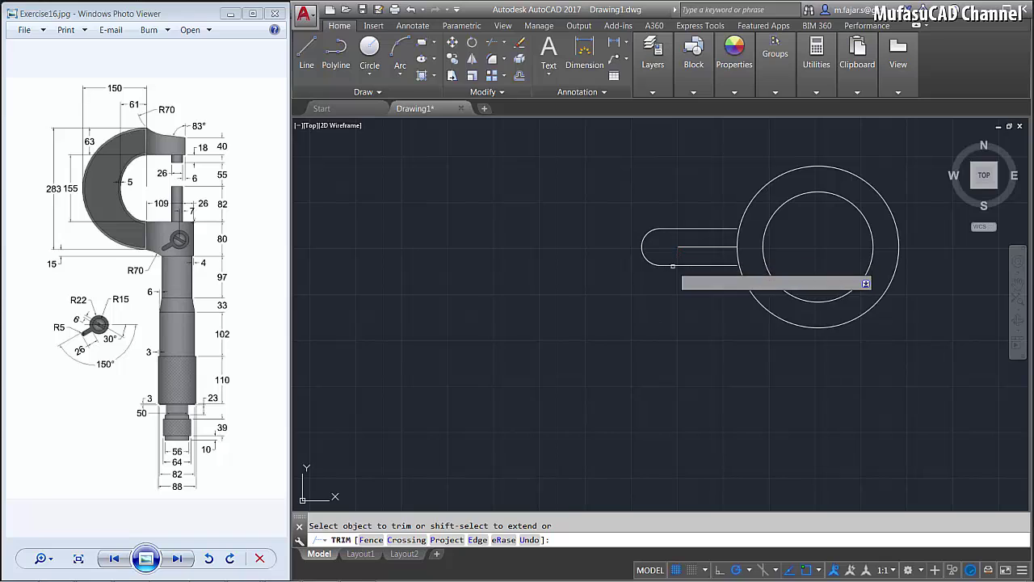
left_click(700, 240)
left_click(693, 246)
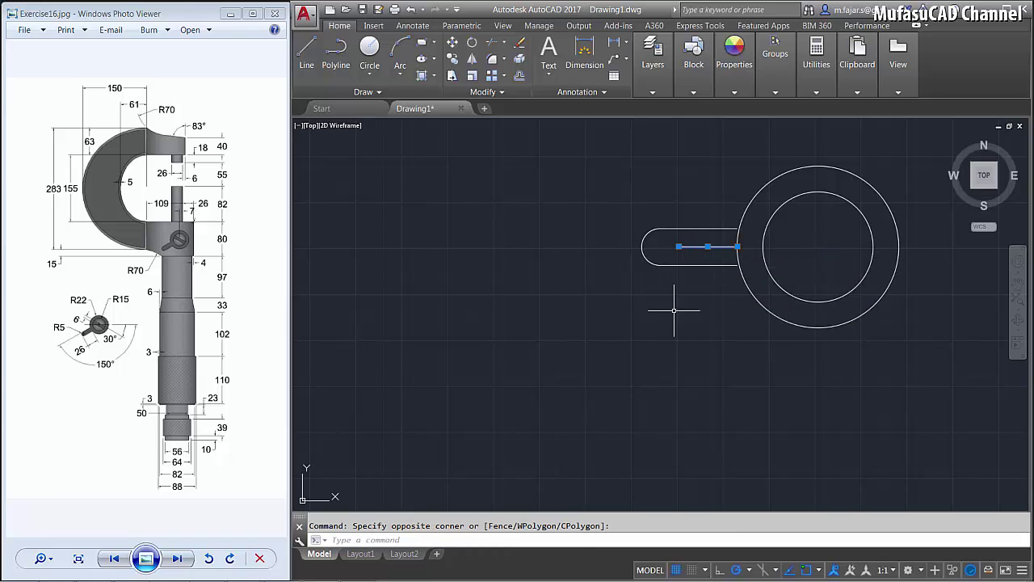
middle_click_drag(712, 302, 639, 299)
scroll(629, 296, "up", 2)
type("extend")
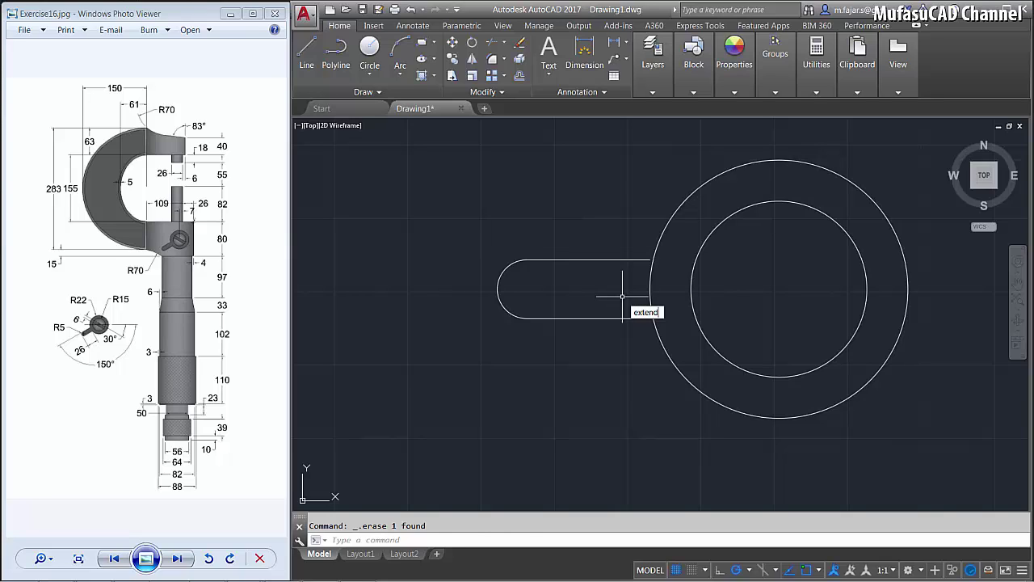
key("Return")
Extend the arm's top line to the outer R22 circle.
key("Return")
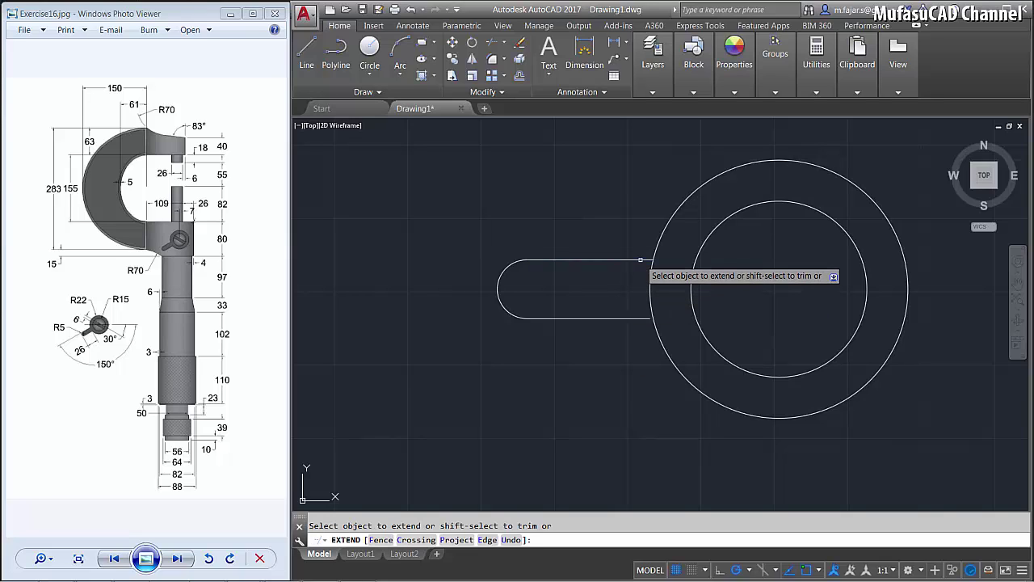
left_click(640, 260)
key("Return")
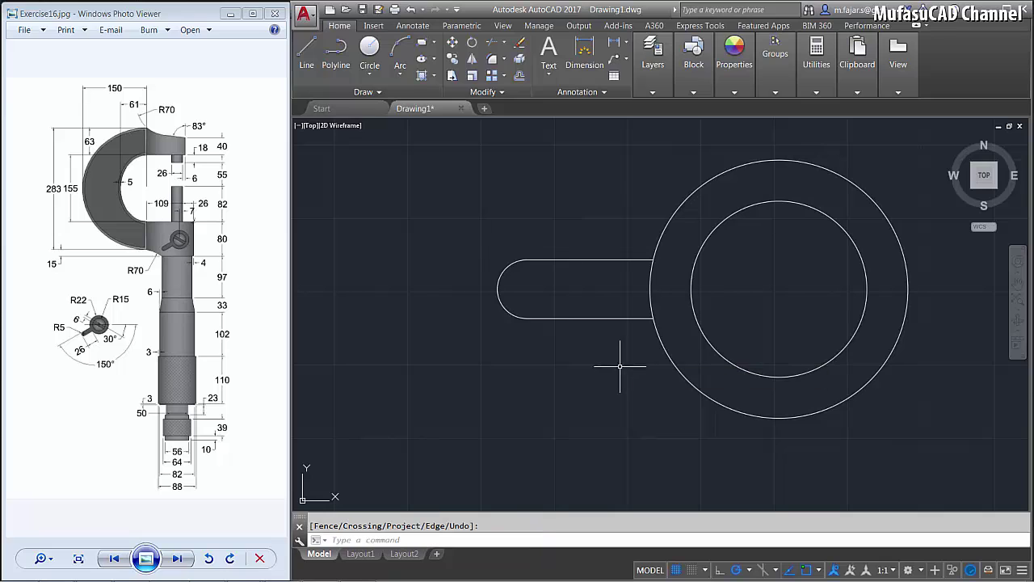
Draw a line across the inner circle and copy it 3 units to each side.
type("l")
key("Return")
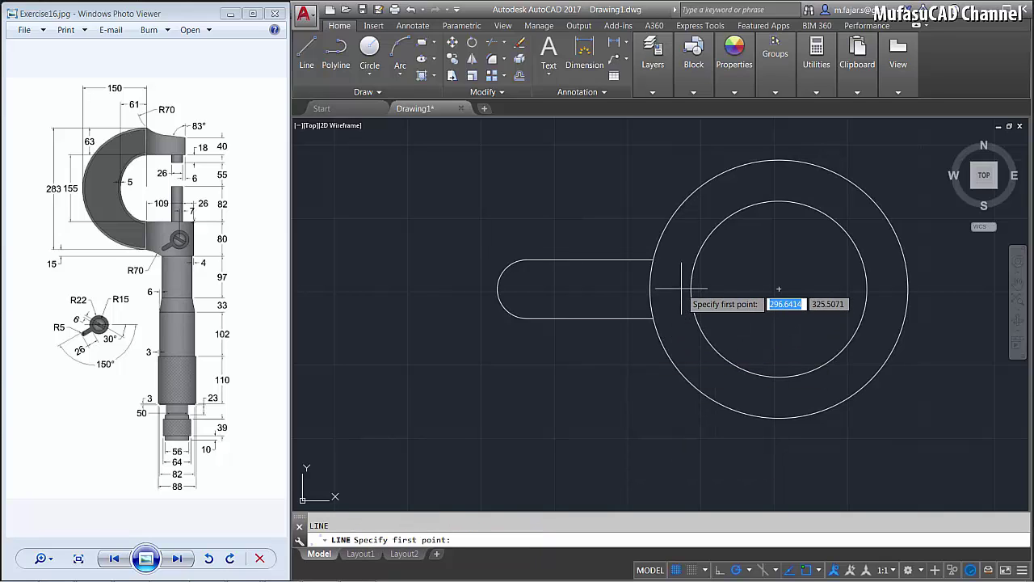
left_click(692, 289)
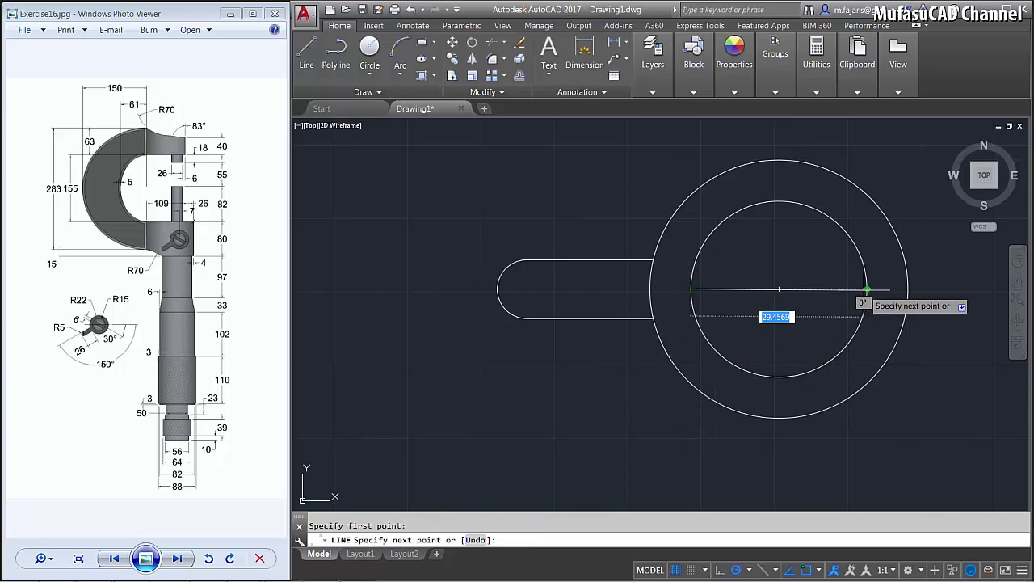
left_click(866, 288)
type("c")
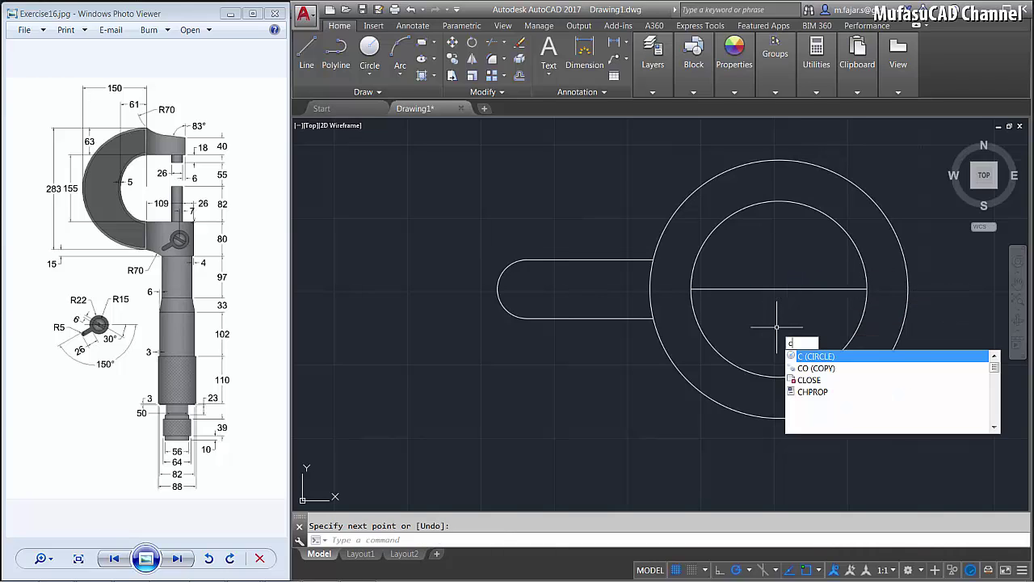
type("o")
key("Return")
left_click(748, 269)
left_click(733, 305)
key("Return")
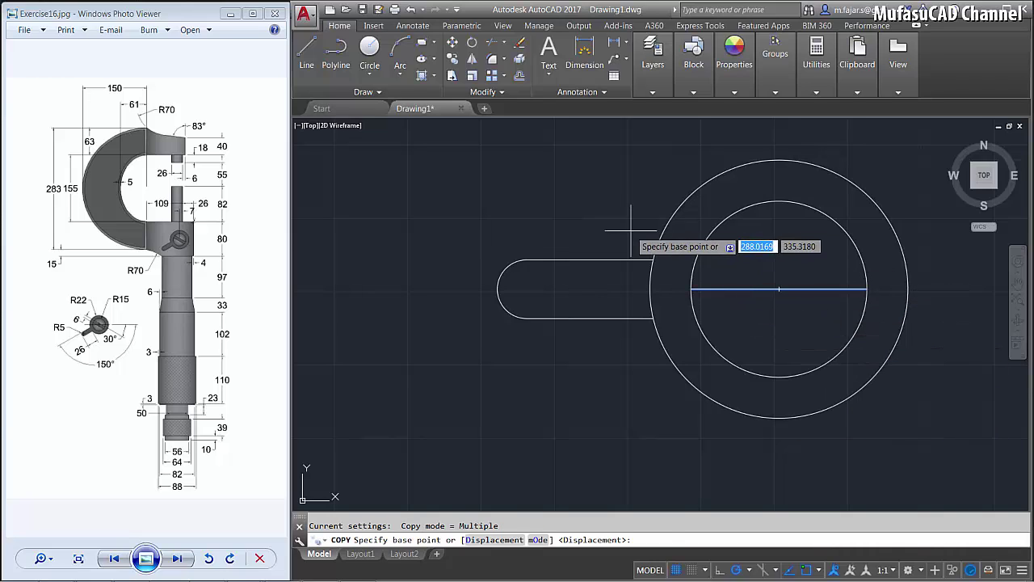
left_click(620, 238)
type("3")
key("Return")
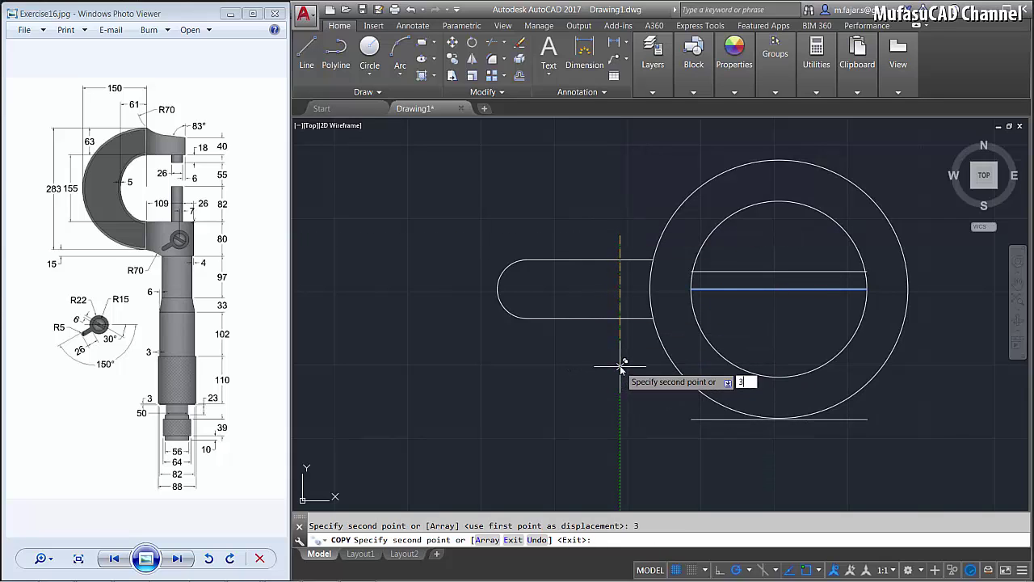
key("Return")
key("Return")
scroll(744, 322, "up", 2)
type("tr")
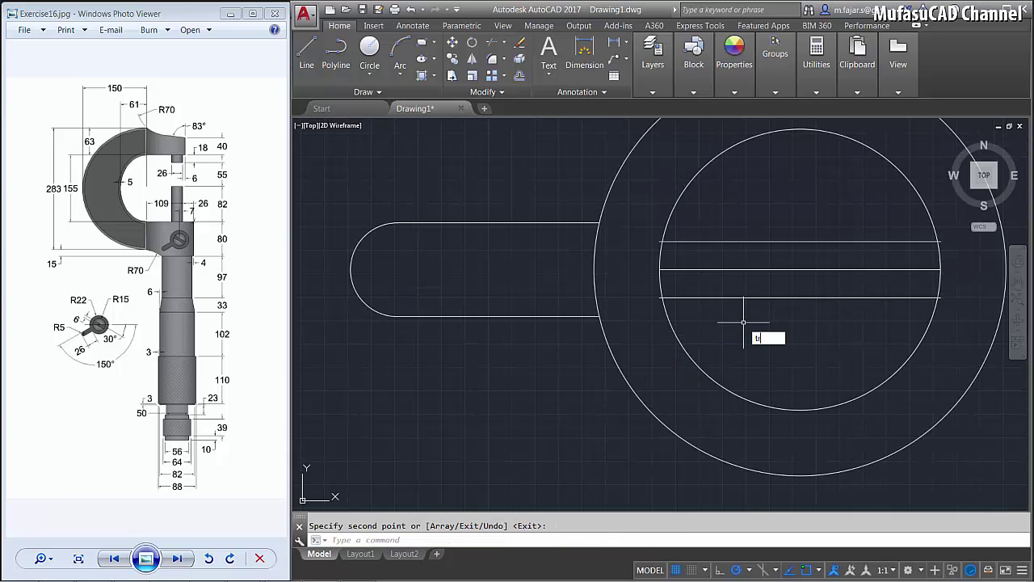
key("Return")
Trim the three lines to the inner circle and erase the middle one.
scroll(656, 319, "up", 2)
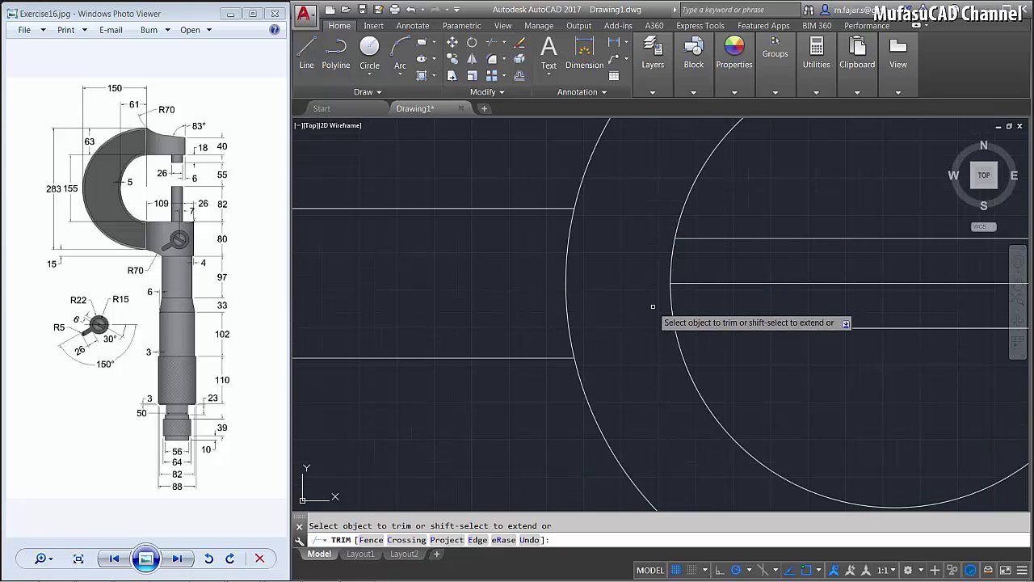
left_click(667, 346)
scroll(668, 346, "down", 2)
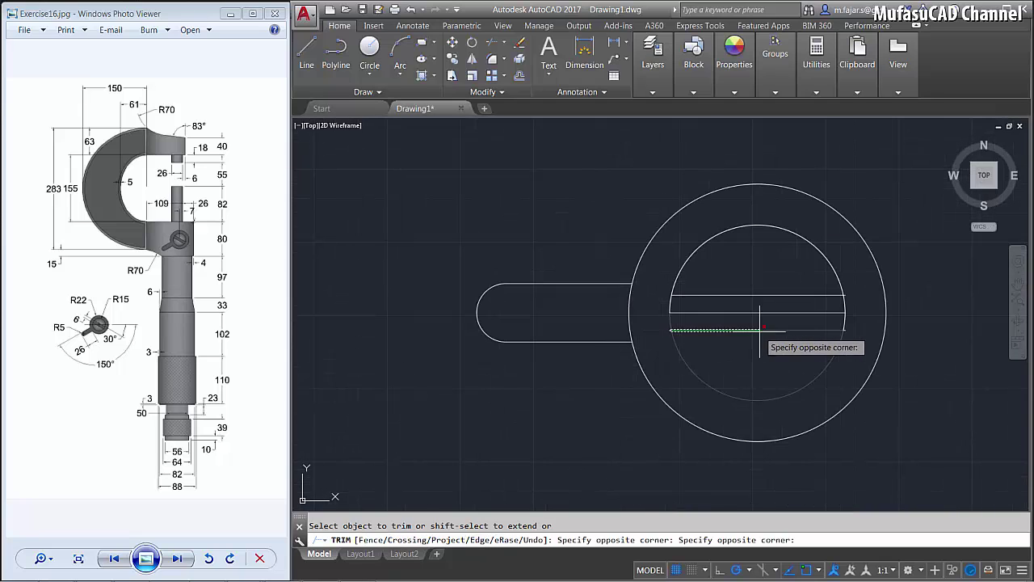
left_click(675, 347)
scroll(704, 351, "up", 3)
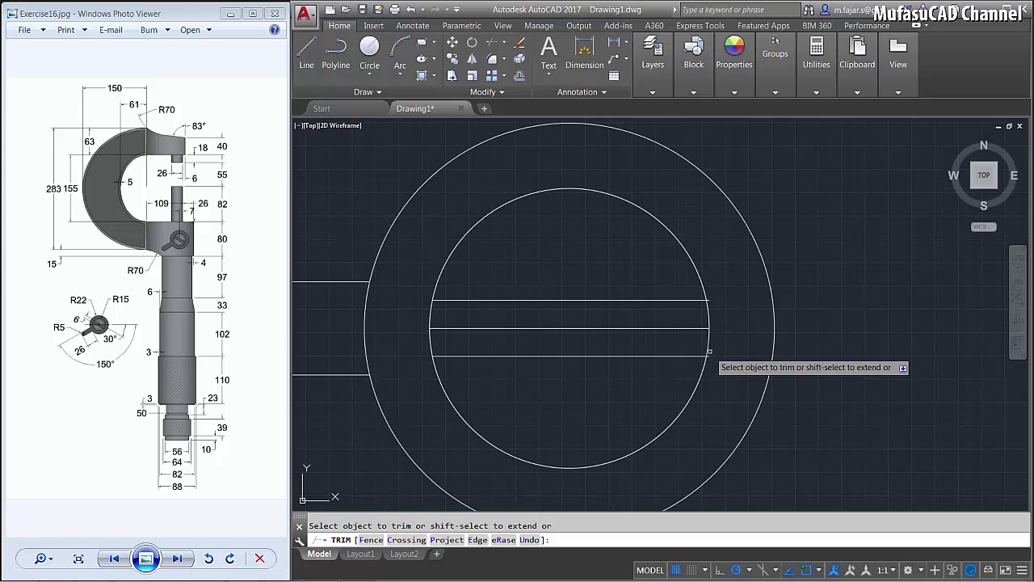
scroll(710, 315, "up", 4)
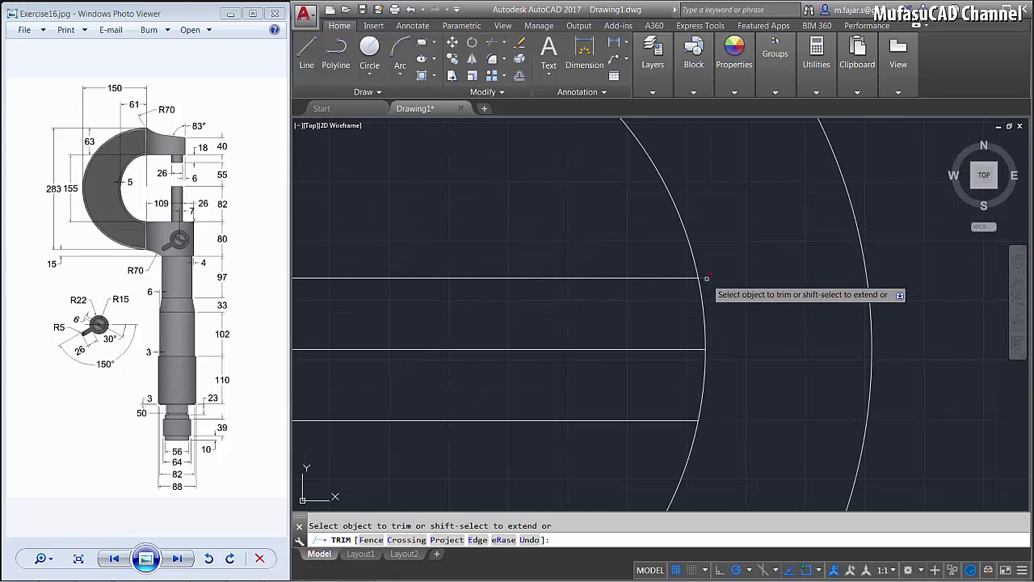
scroll(710, 308, "down", 4)
key("Escape")
left_click(693, 315)
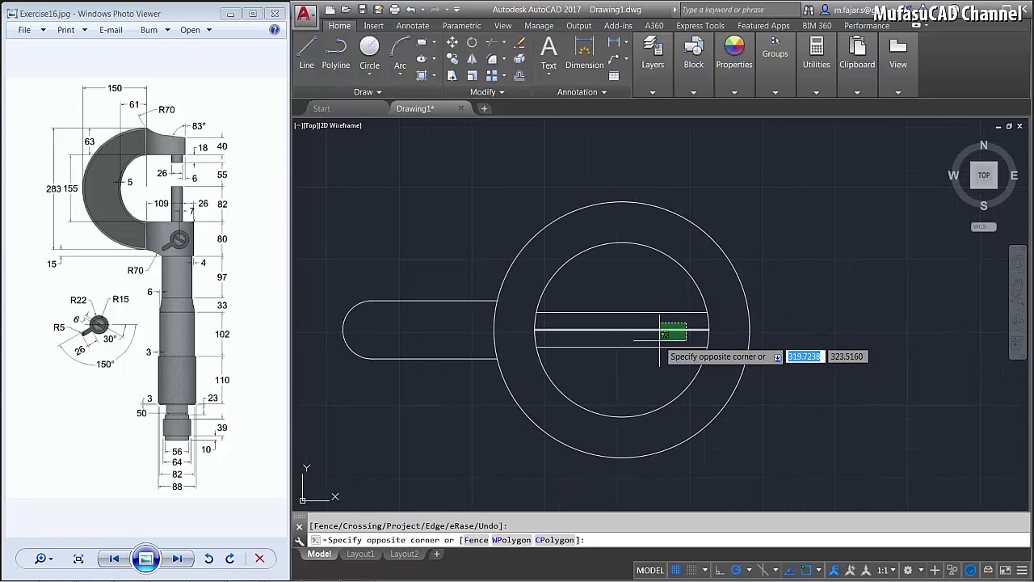
left_click(660, 340)
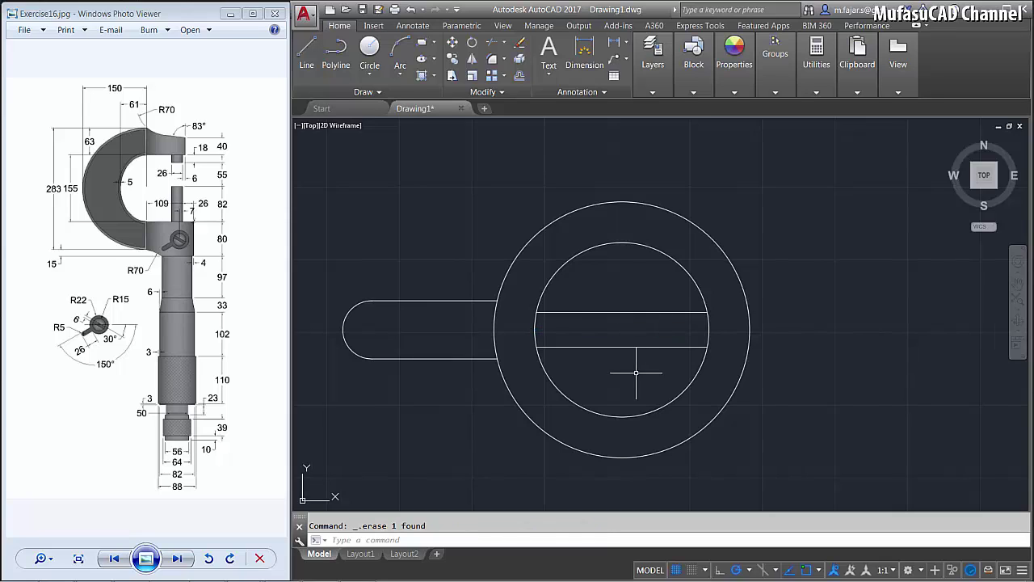
scroll(636, 373, "down", 2)
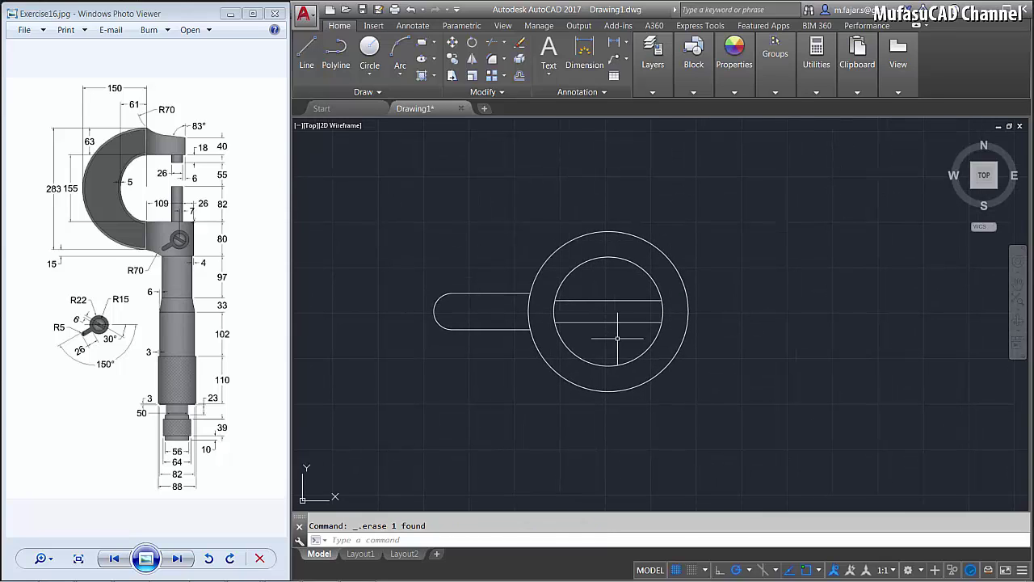
type("ro")
Select the two slot lines for rotation about the knob's centre.
key("Return")
left_click(602, 339)
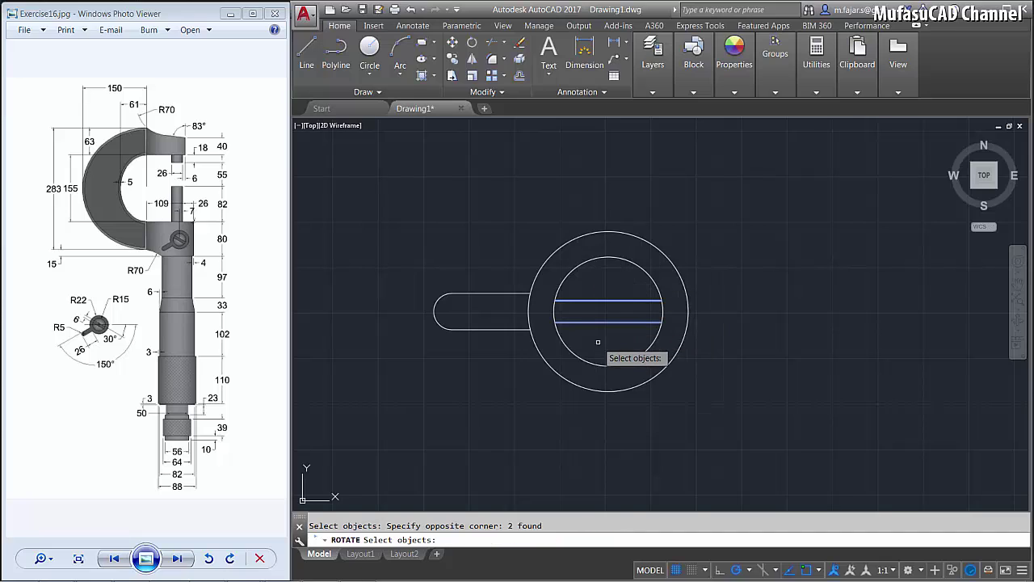
key("Return")
left_click(609, 311)
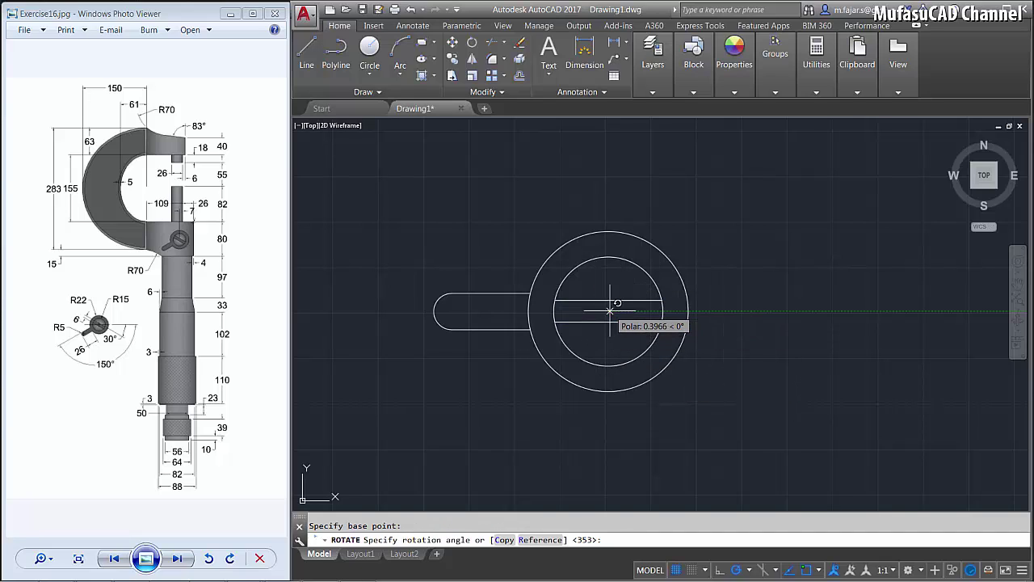
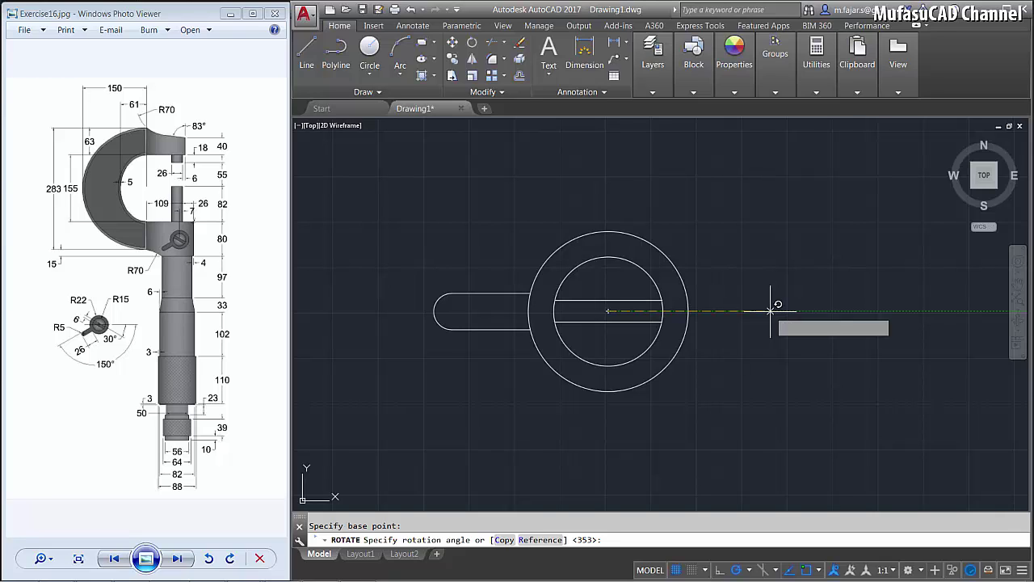
Complete the -30° rotation of the inner lines, then rotate the rounded lever 30° about the circle's centre.
key("Return")
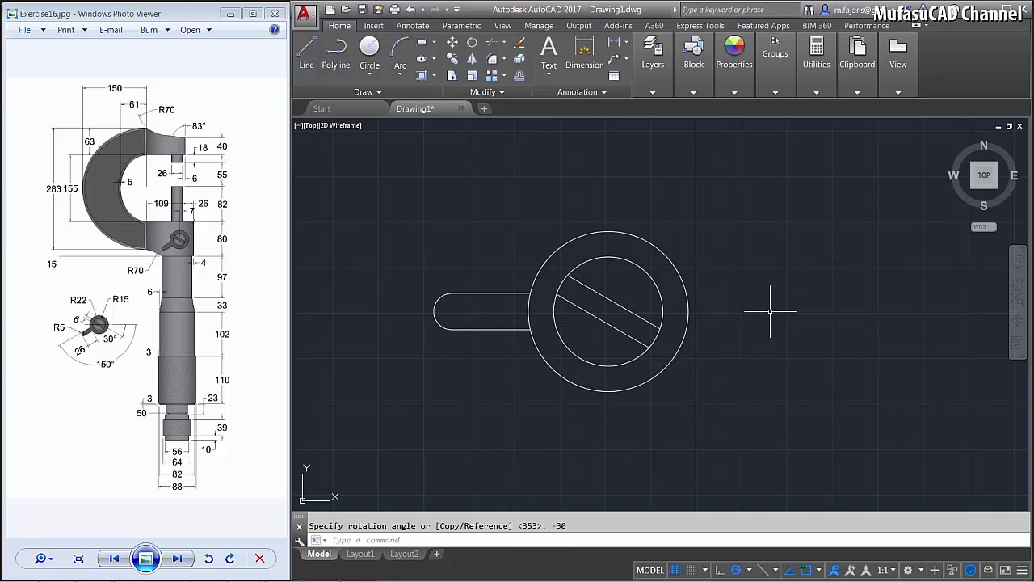
key("Return")
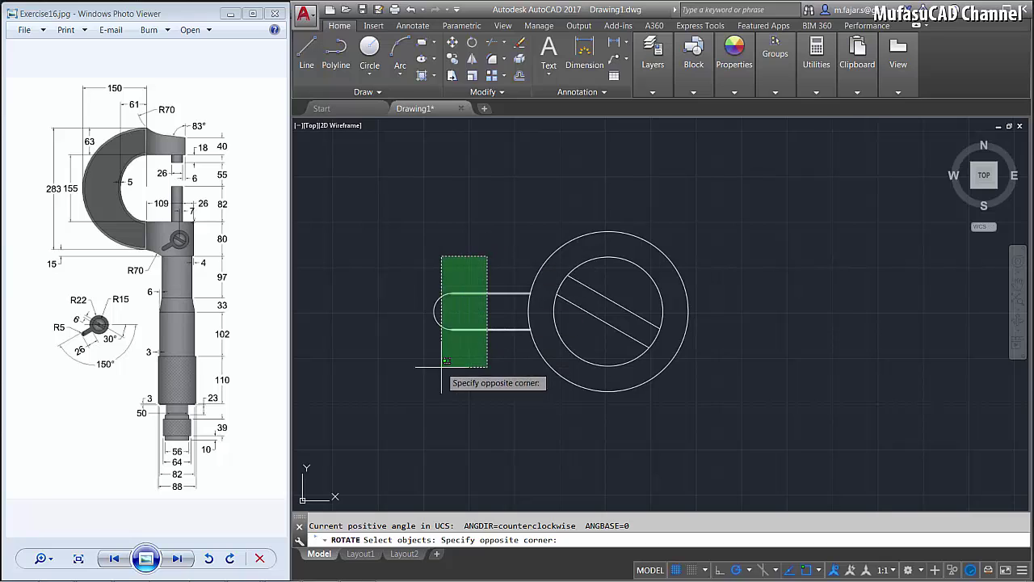
left_click(441, 374)
key("Return")
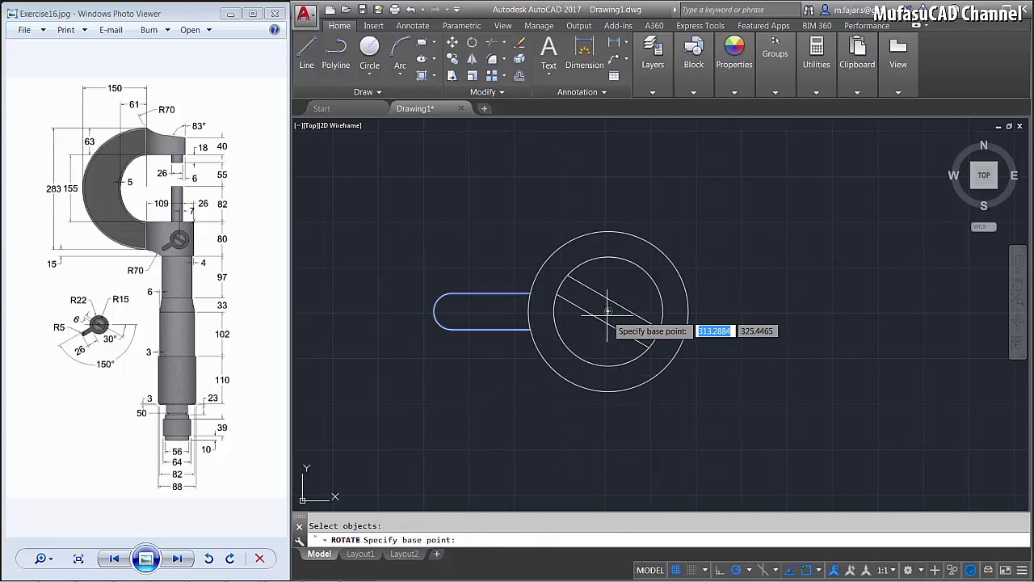
left_click(607, 311)
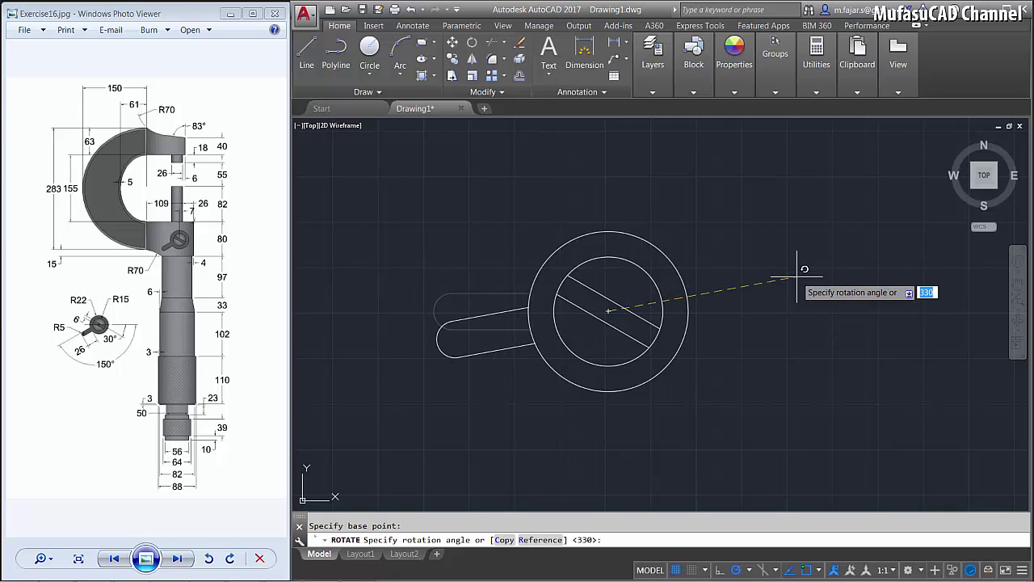
type("30")
key("Return")
scroll(748, 303, "down", 3)
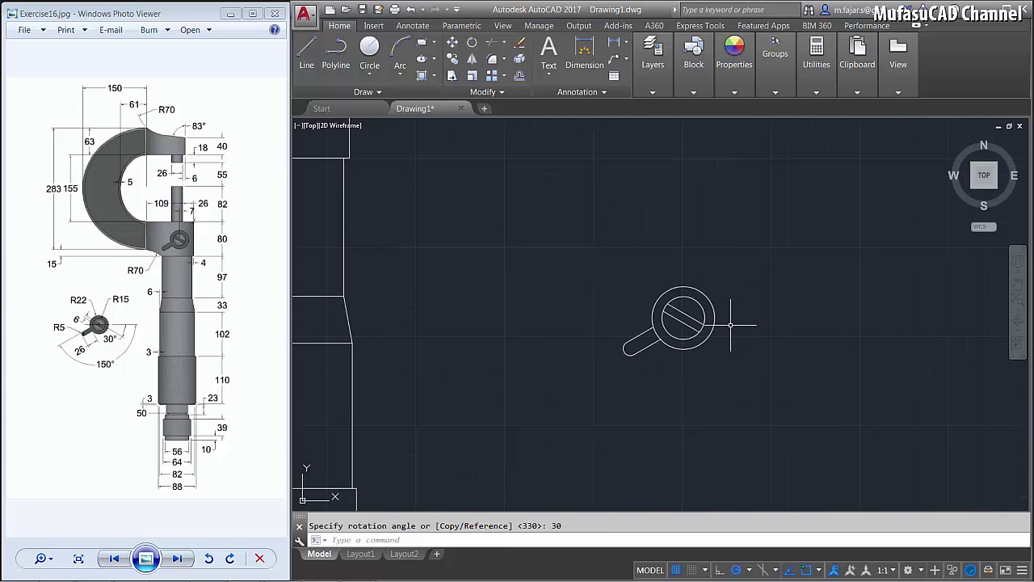
scroll(730, 316, "down", 1)
Move the knob and lever with MOVE from the circle's centre onto the micrometer body.
middle_click_drag(727, 332, 725, 386)
type("m")
key("Return")
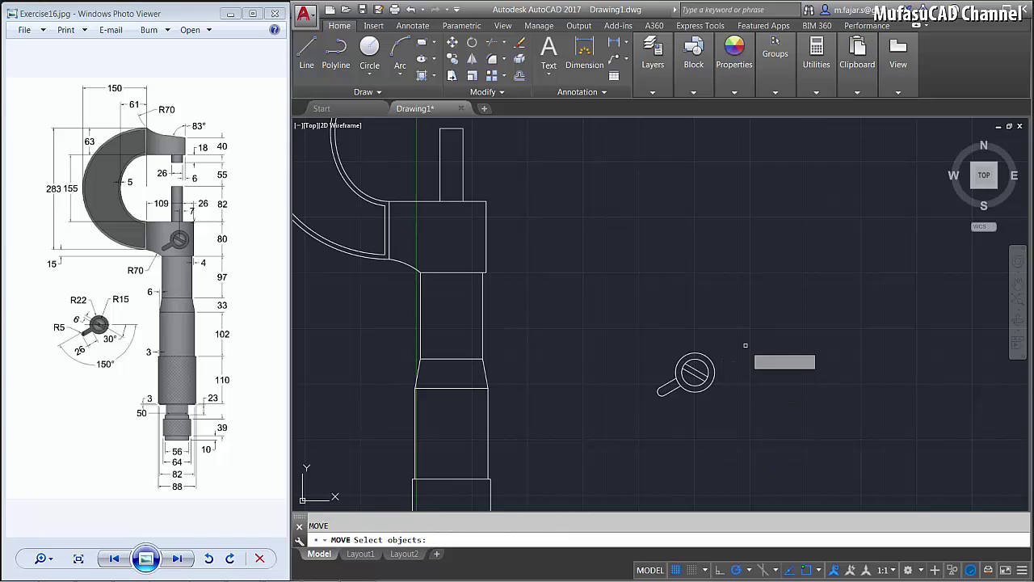
left_click(751, 325)
left_click(619, 428)
key("Return")
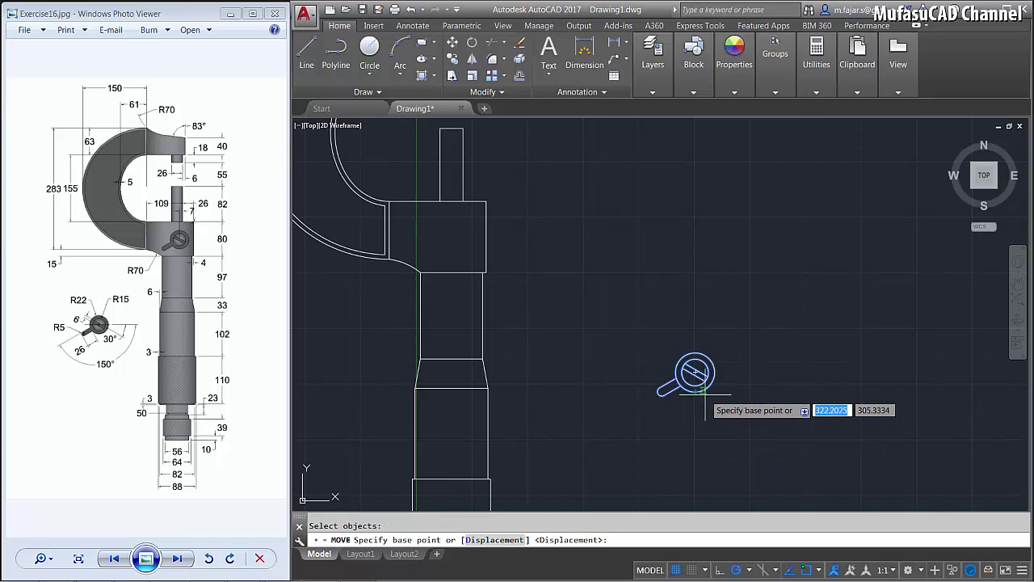
scroll(705, 395, "up", 2)
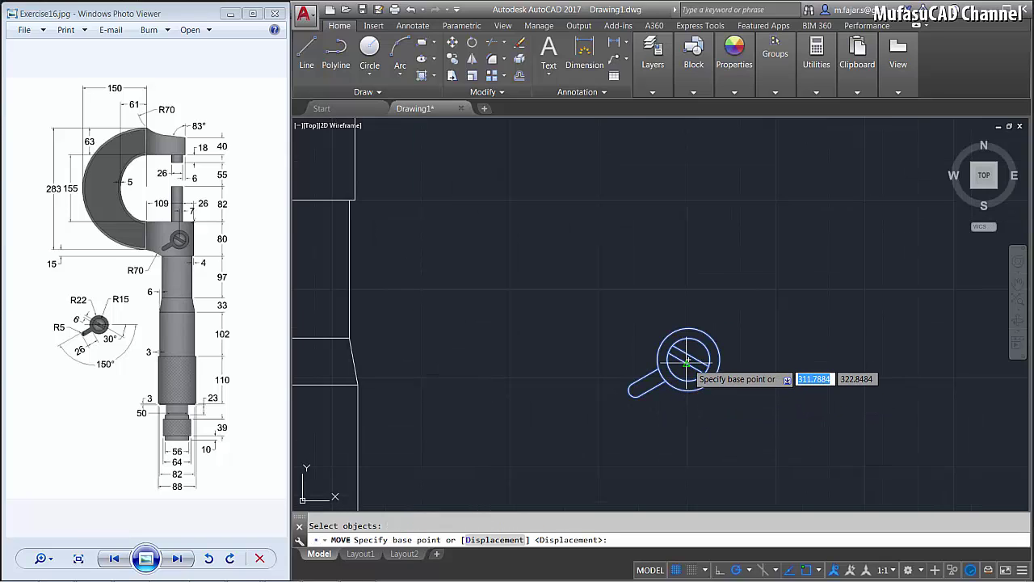
left_click(687, 362)
scroll(687, 365, "down", 5)
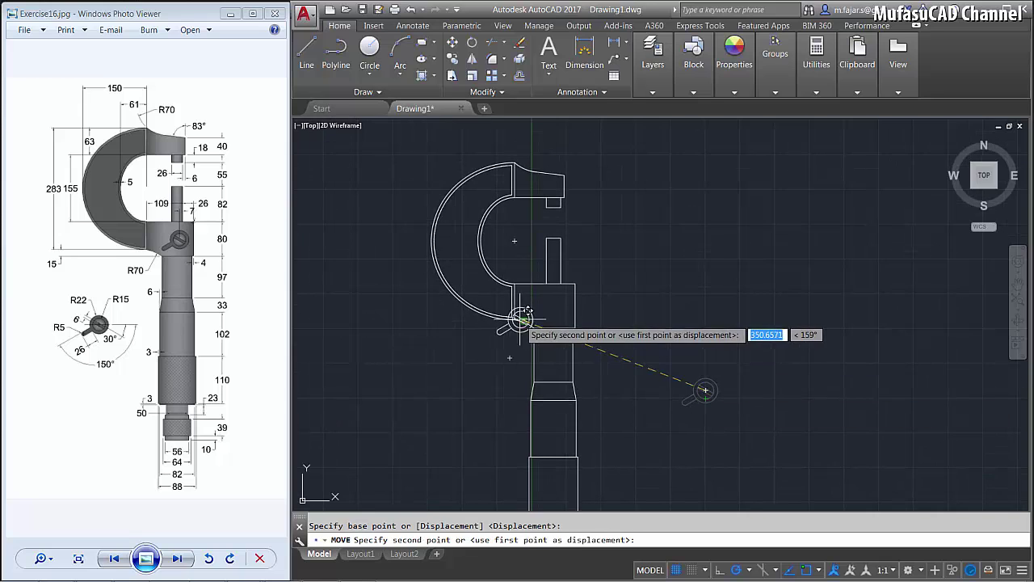
scroll(522, 317, "up", 3)
left_click(603, 347)
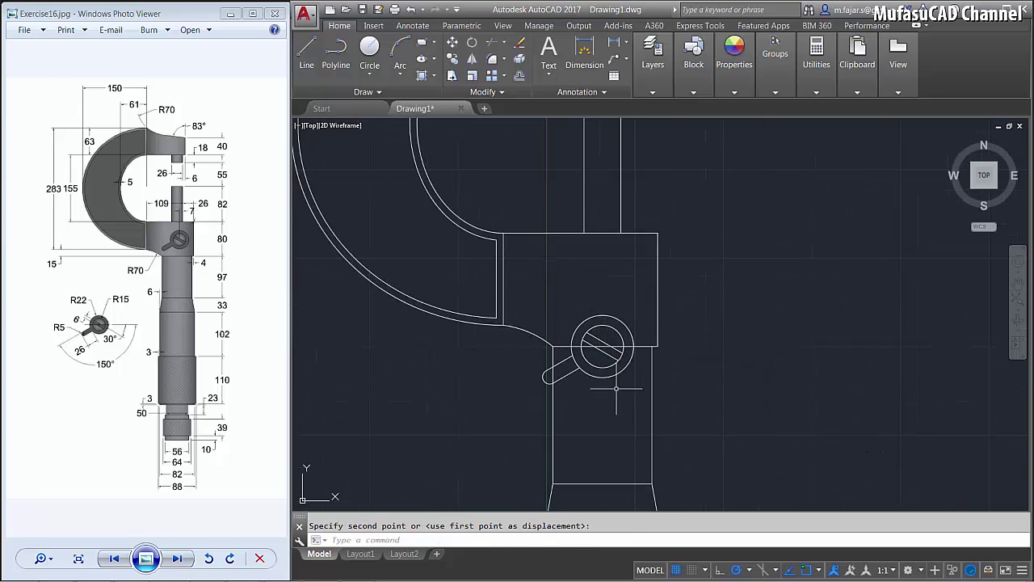
Move the knob and lever higher up onto the collar.
type("m")
key("Return")
left_click(624, 395)
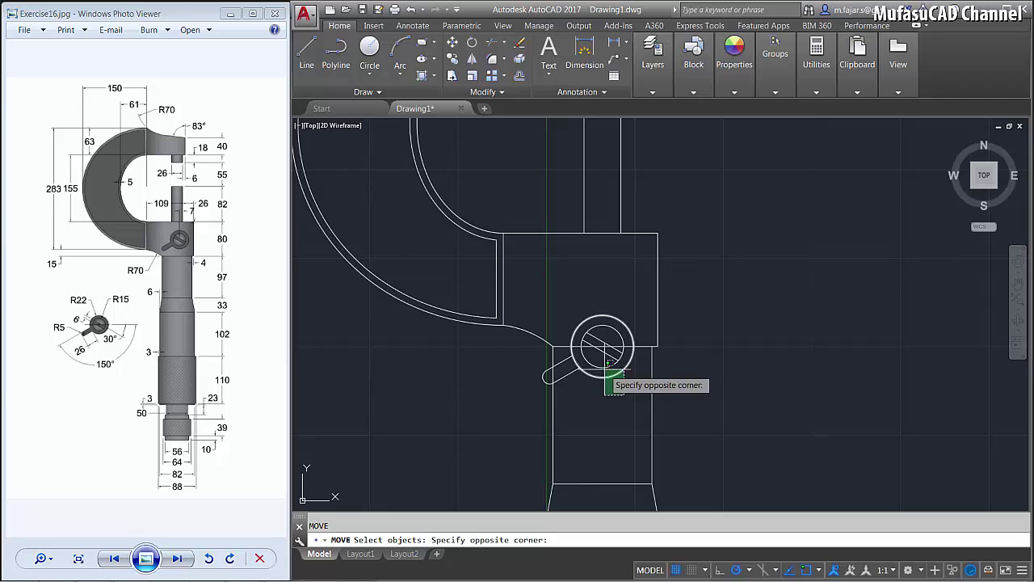
left_click(598, 349)
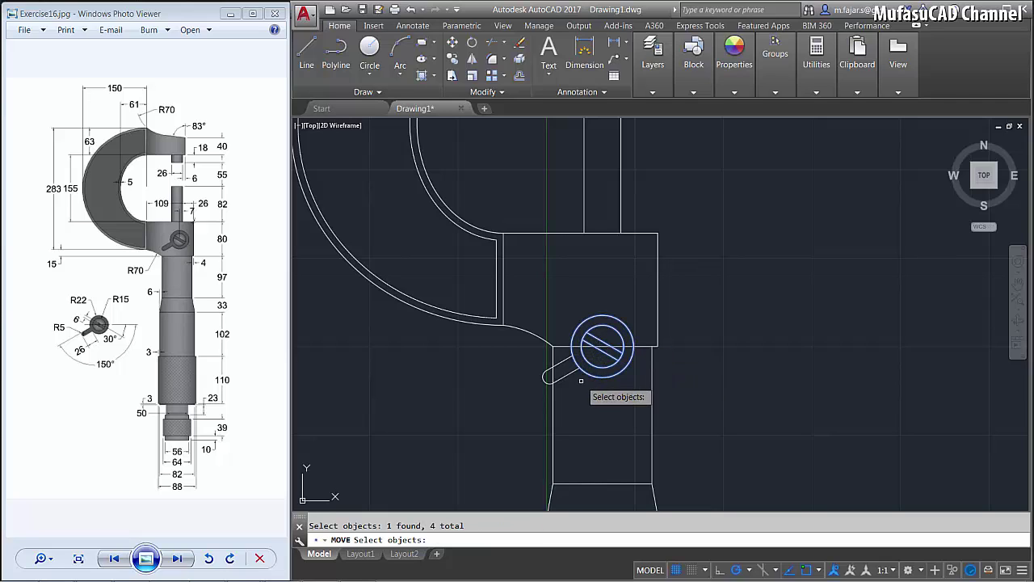
left_click(580, 380)
left_click(556, 365)
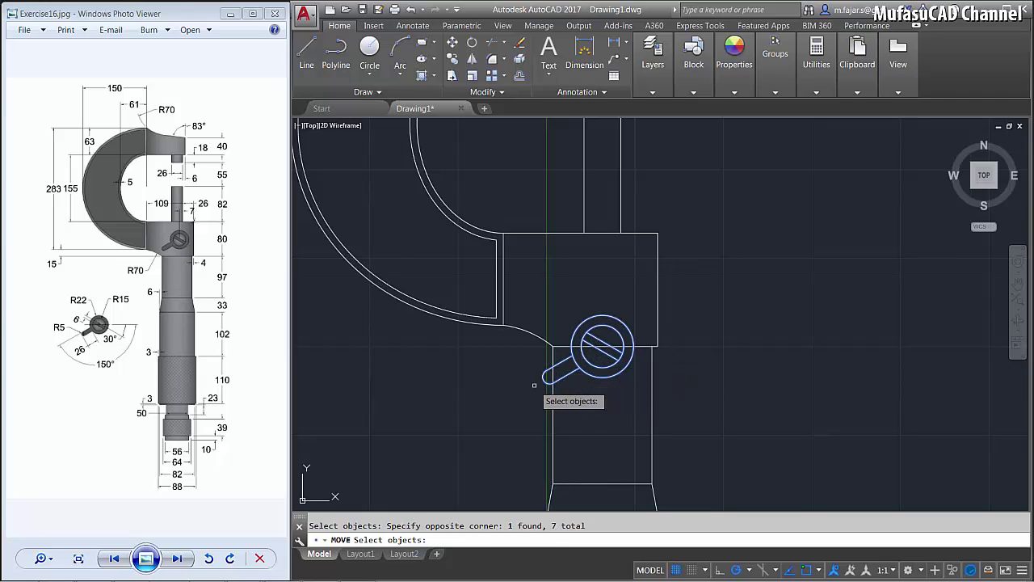
key("Return")
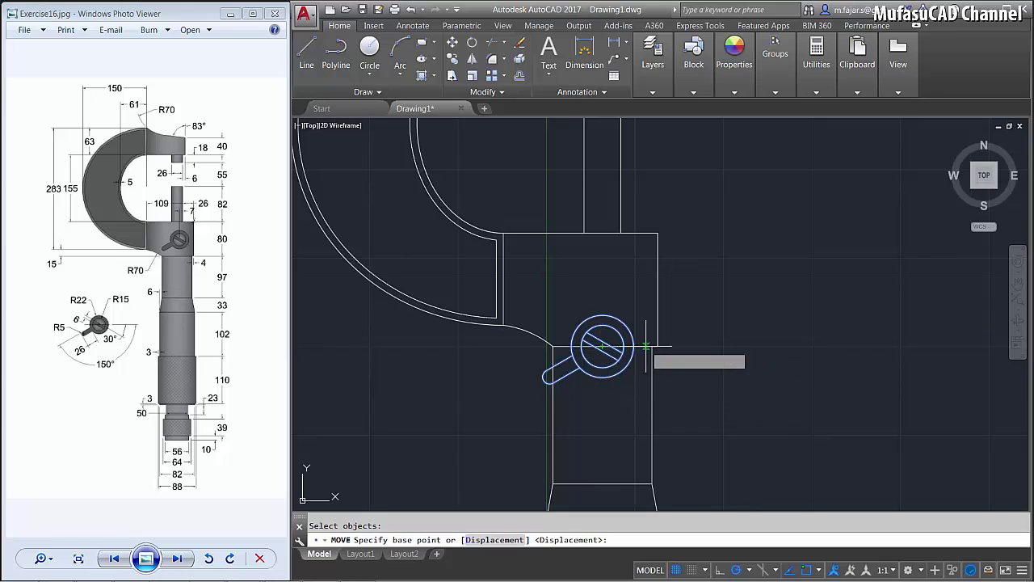
left_click(658, 346)
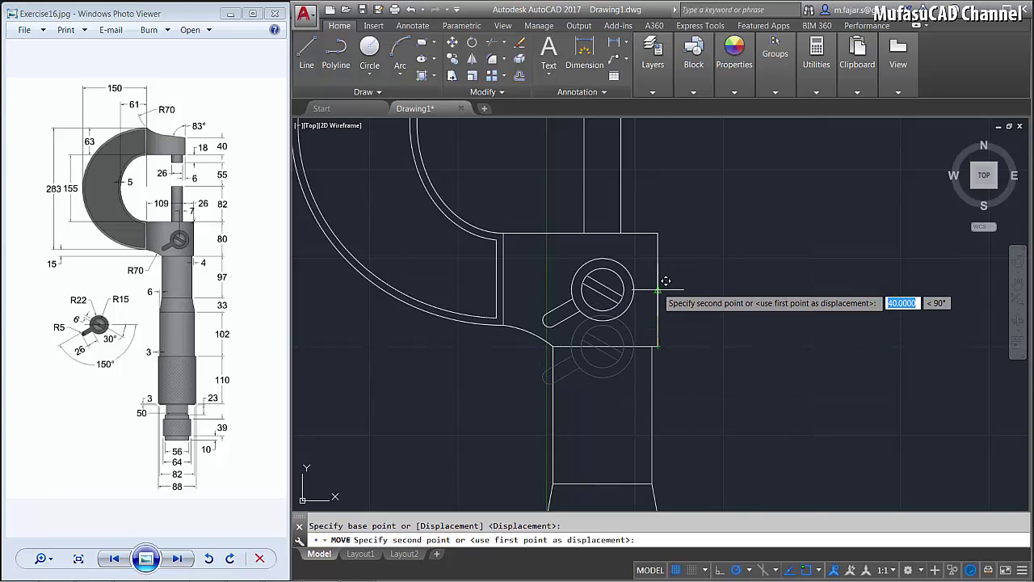
left_click(657, 288)
Shift the knob and lever 7 units into their final position.
key("Return")
left_click(656, 227)
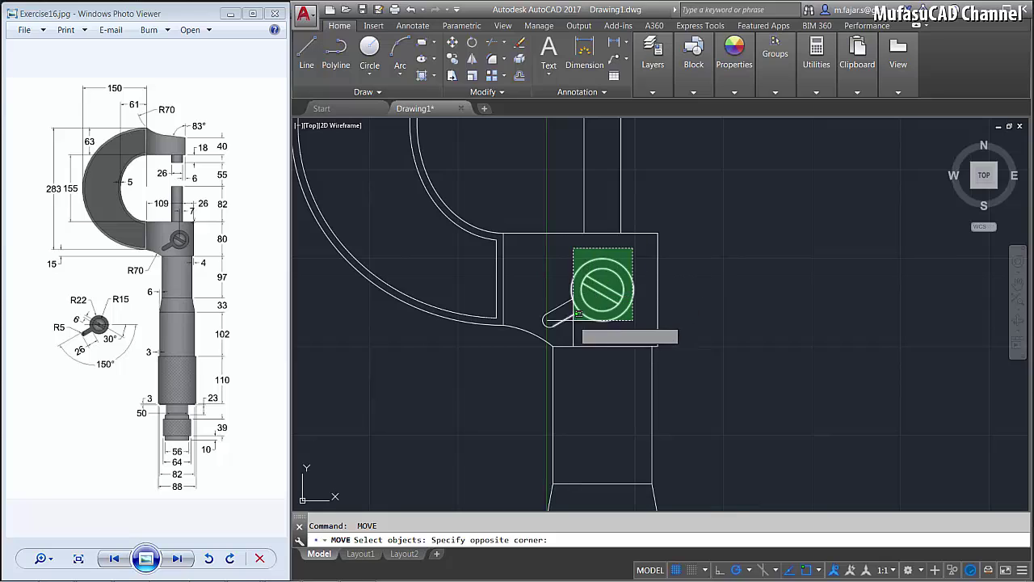
left_click(553, 323)
key("Return")
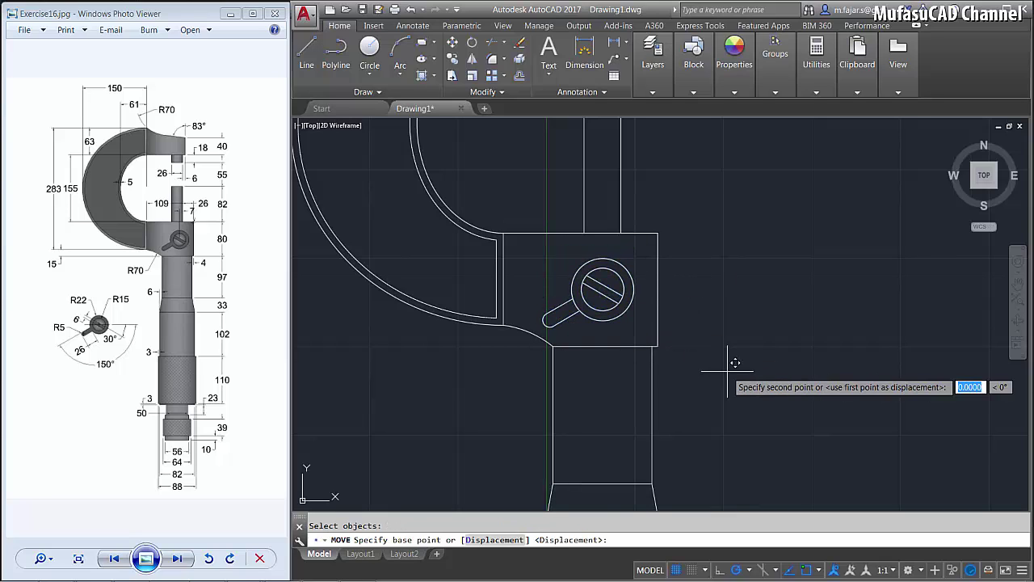
left_click(730, 368)
type("7")
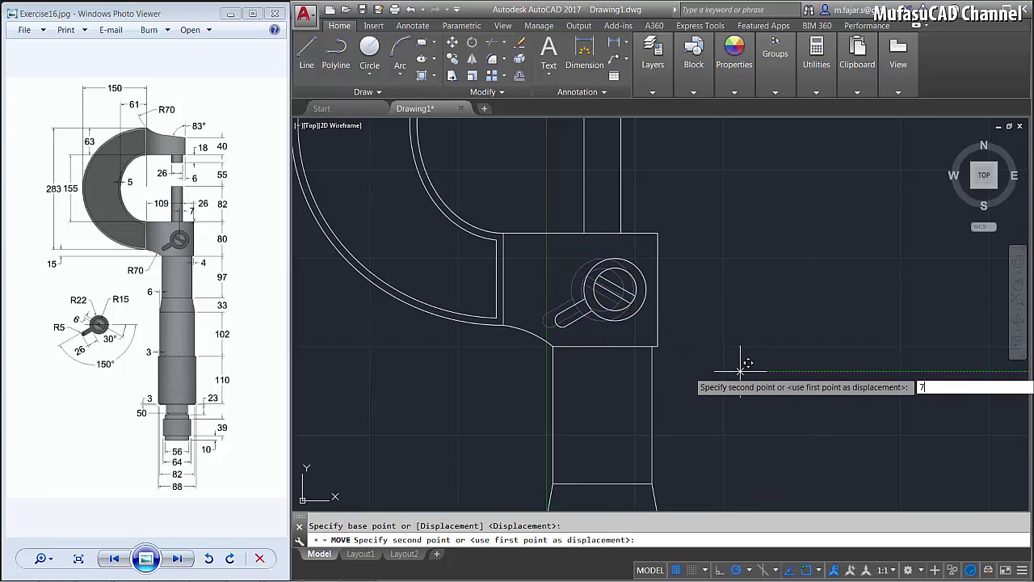
key("Return")
scroll(727, 308, "down", 2)
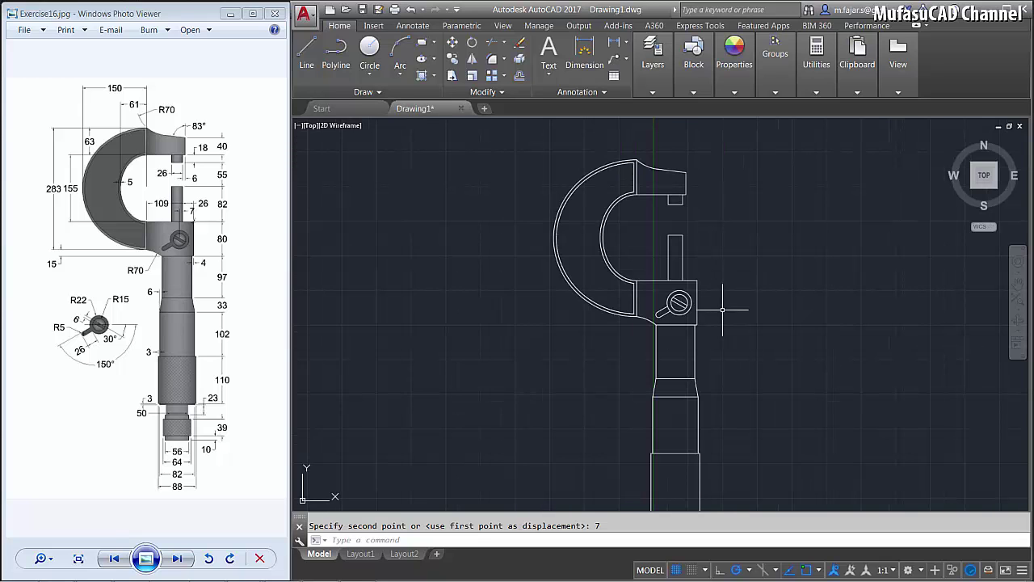
scroll(743, 319, "down", 2)
scroll(739, 327, "down", 1)
scroll(701, 333, "up", 2)
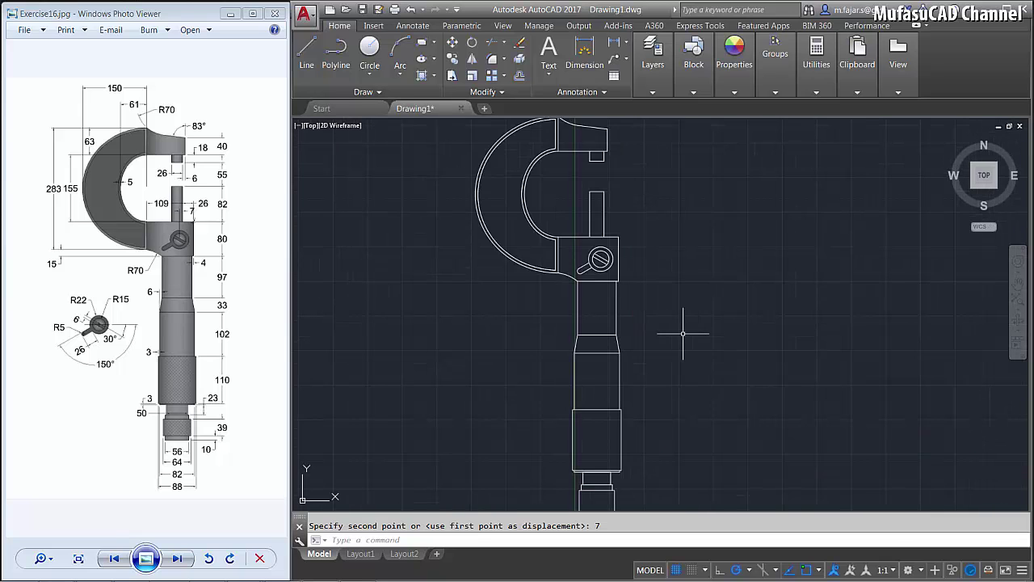
Start HATCH and switch the hatch type to Gradient.
middle_click_drag(683, 333, 695, 352)
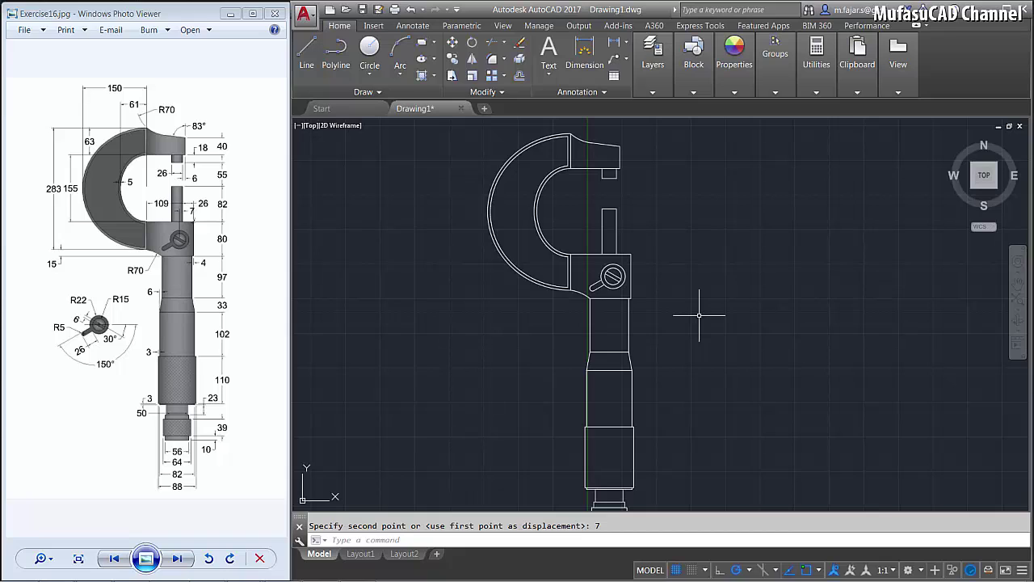
scroll(699, 315, "down", 1)
scroll(695, 315, "down", 1)
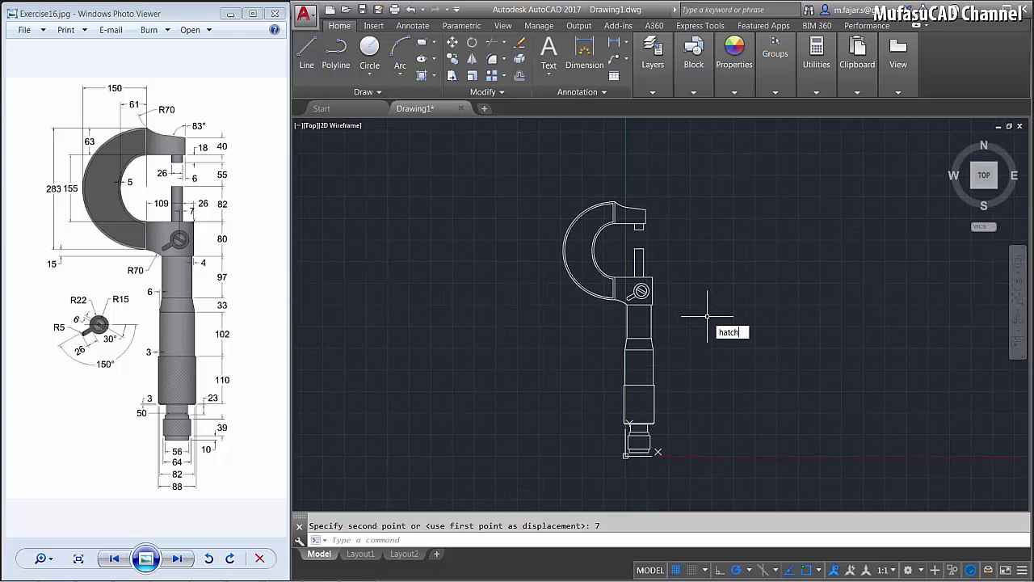
key("Return")
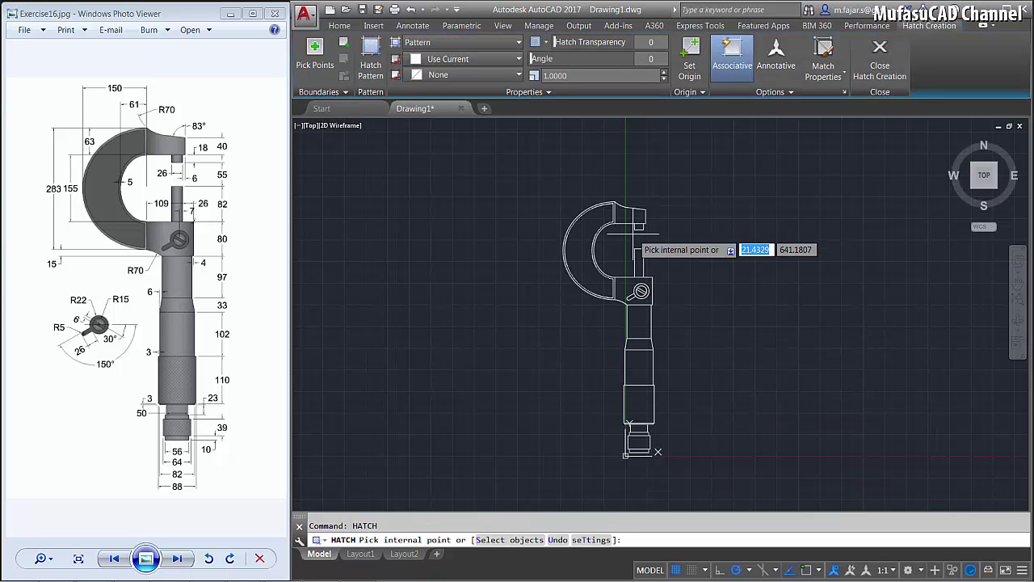
left_click(464, 43)
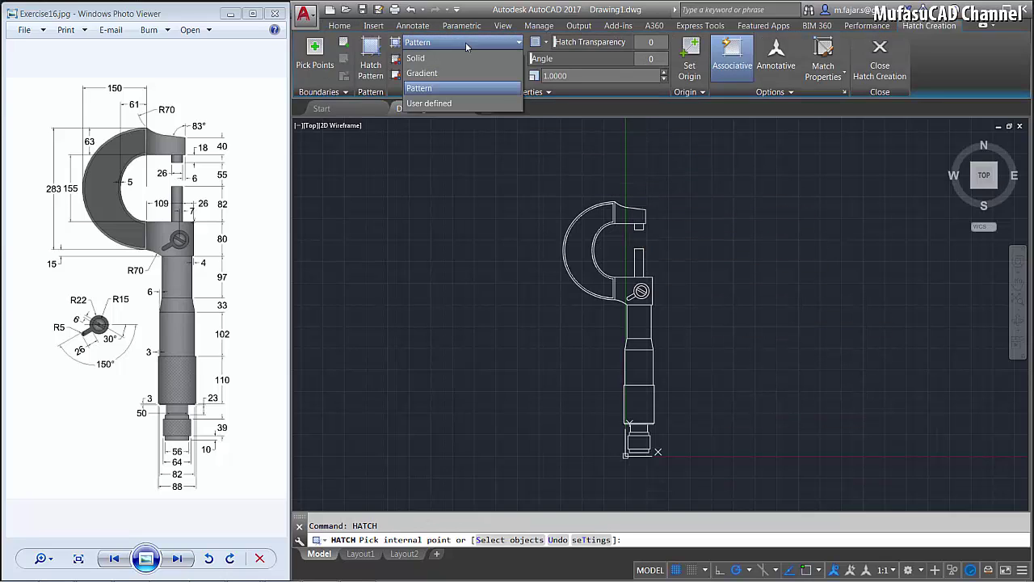
left_click(422, 74)
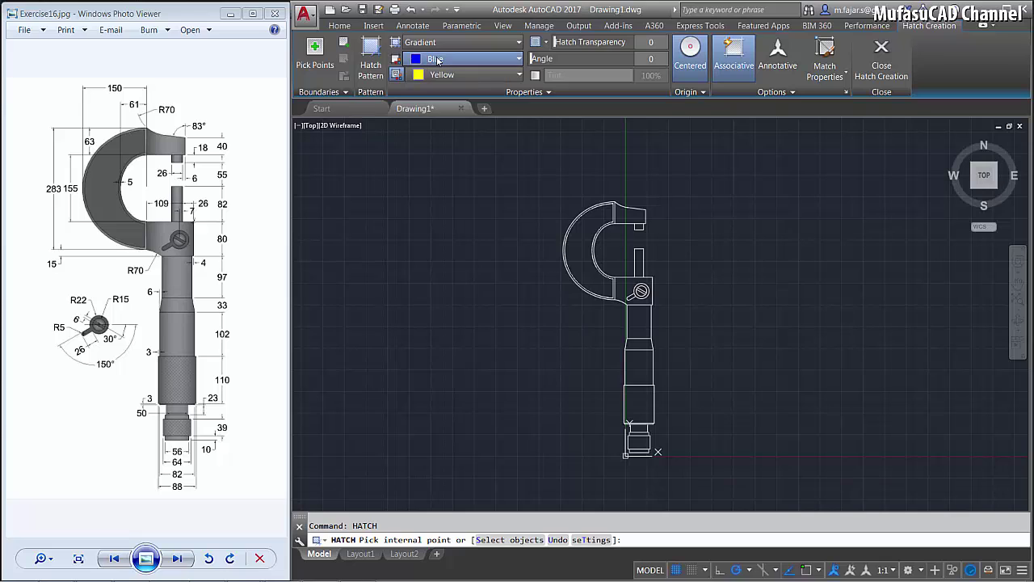
Set the gradient colours to 99,100,102 and 147,149,152, and choose the GR_CYLIN pattern.
left_click(437, 60)
left_click(412, 93)
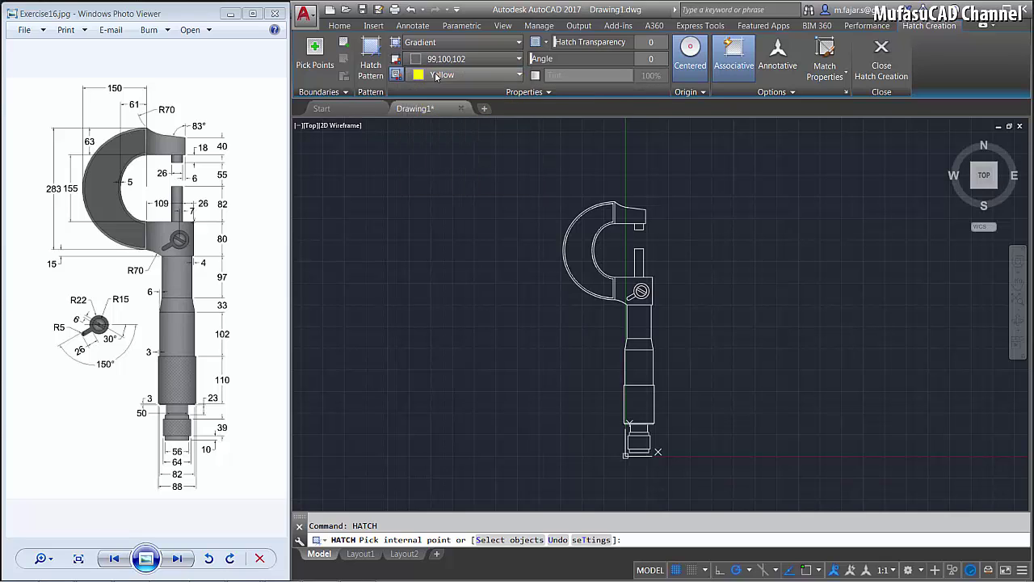
left_click(436, 75)
left_click(415, 121)
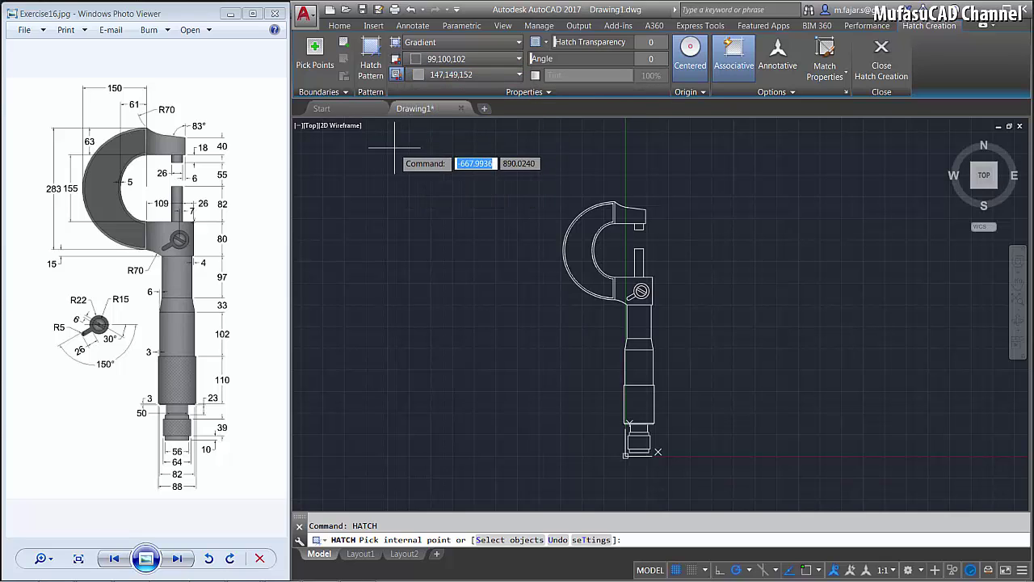
left_click(368, 68)
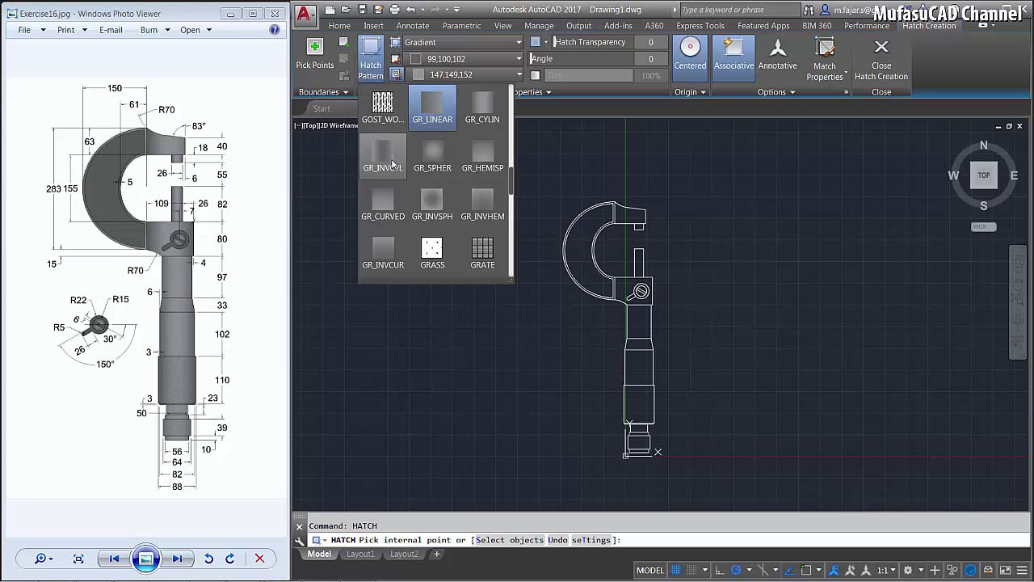
left_click(481, 110)
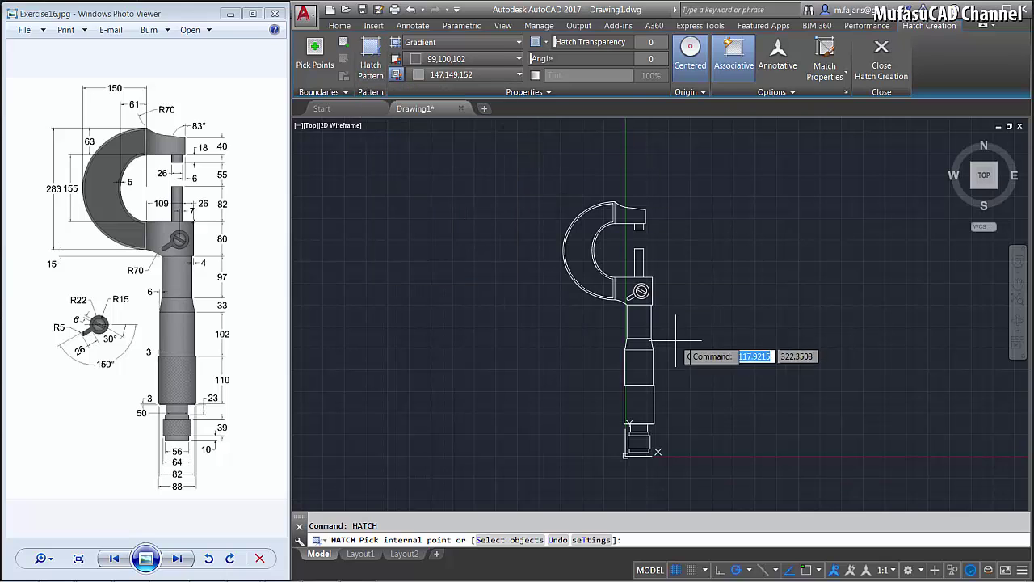
Gradient-fill the bottom band, neck rectangle, thin strip and tall rectangle of the lower body.
scroll(641, 465, "up", 3)
scroll(641, 469, "up", 2)
scroll(641, 469, "up", 2)
scroll(623, 449, "up", 2)
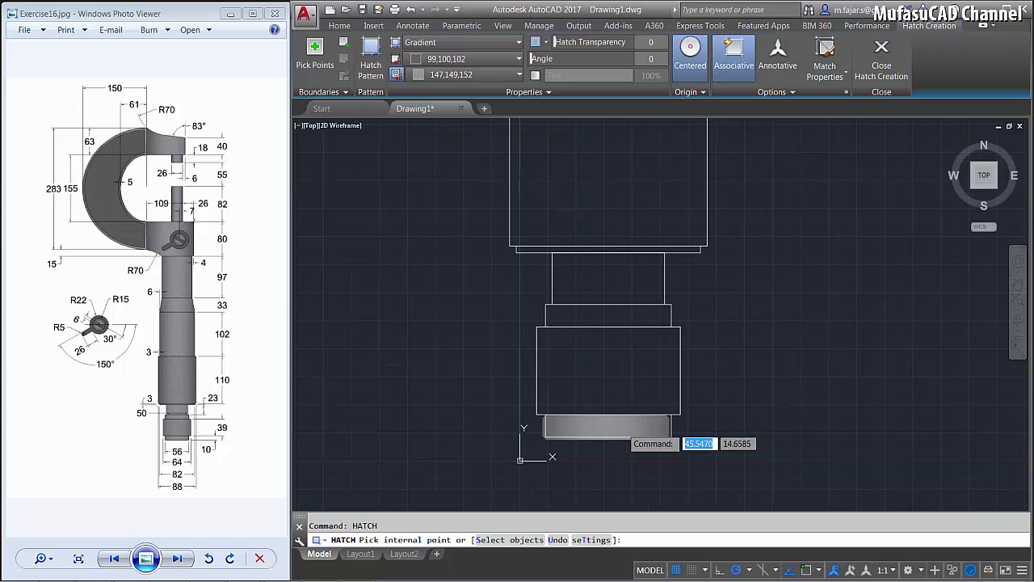
left_click(610, 315)
left_click(607, 283)
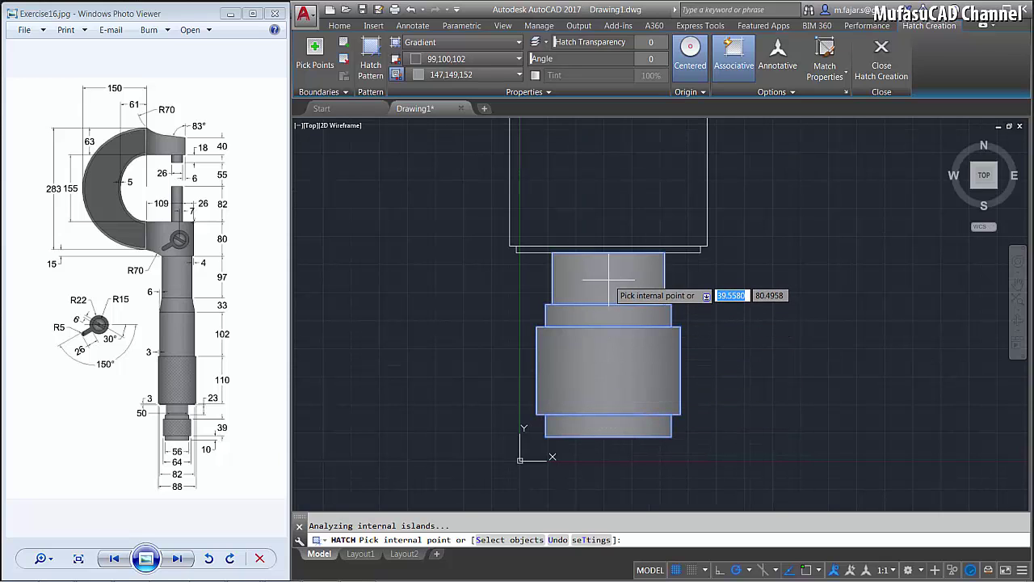
left_click(607, 248)
left_click(606, 219)
Fill the upper barrel rectangle, tapered section and top strip, then end the hatch.
scroll(619, 291, "down", 3)
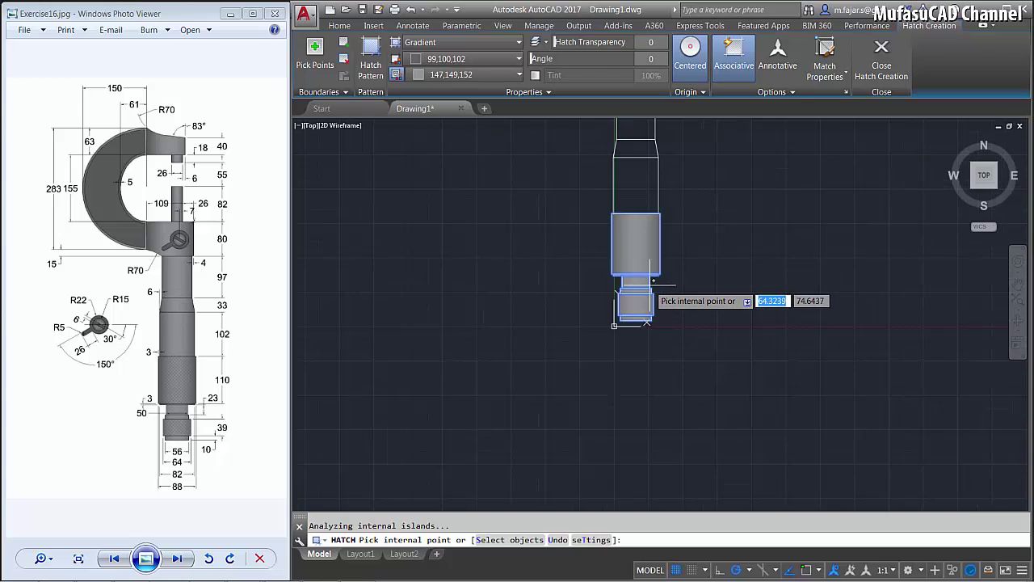
scroll(646, 388, "up", 2)
left_click(623, 257)
left_click(620, 194)
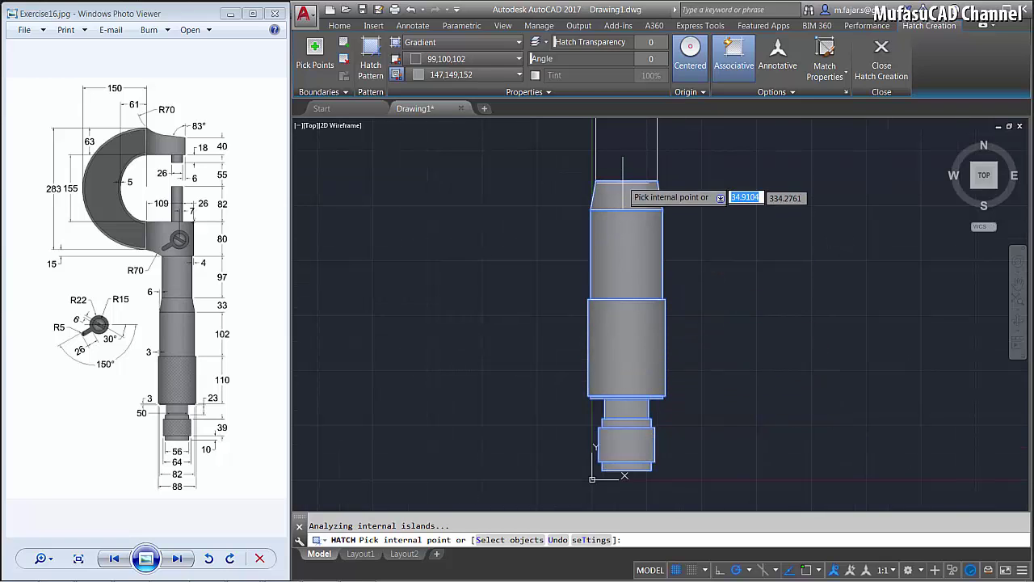
left_click(622, 150)
scroll(622, 150, "down", 2)
middle_click_drag(644, 192, 651, 381)
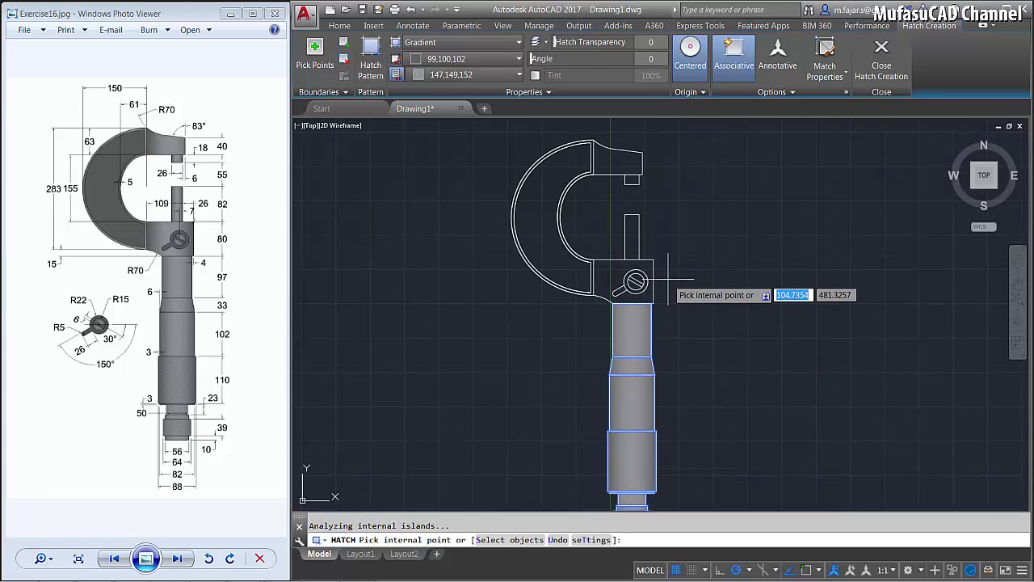
key("Return")
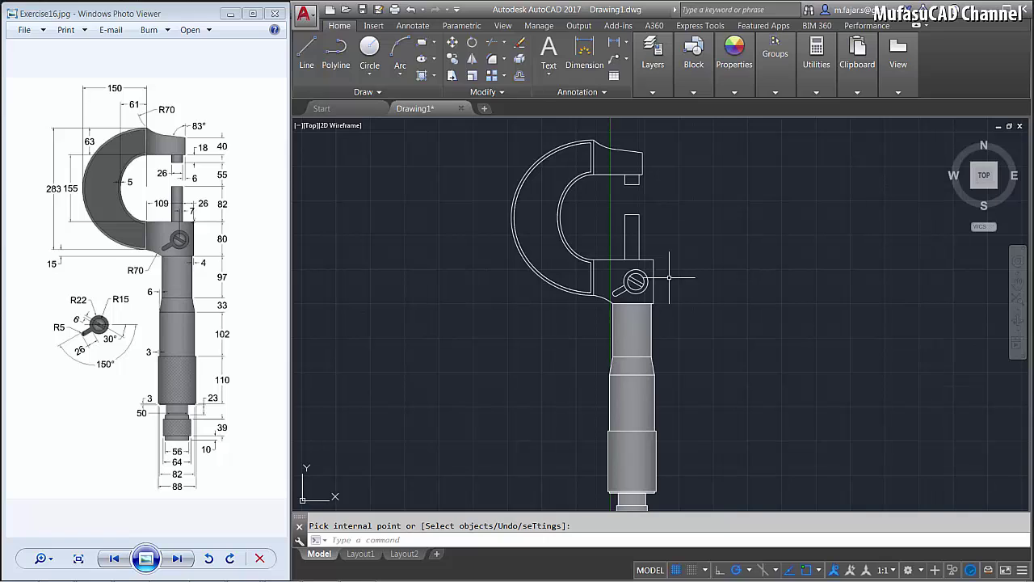
Restart HATCH as a Gradient and fill the upper jaw tip and the clamp block.
key("Return")
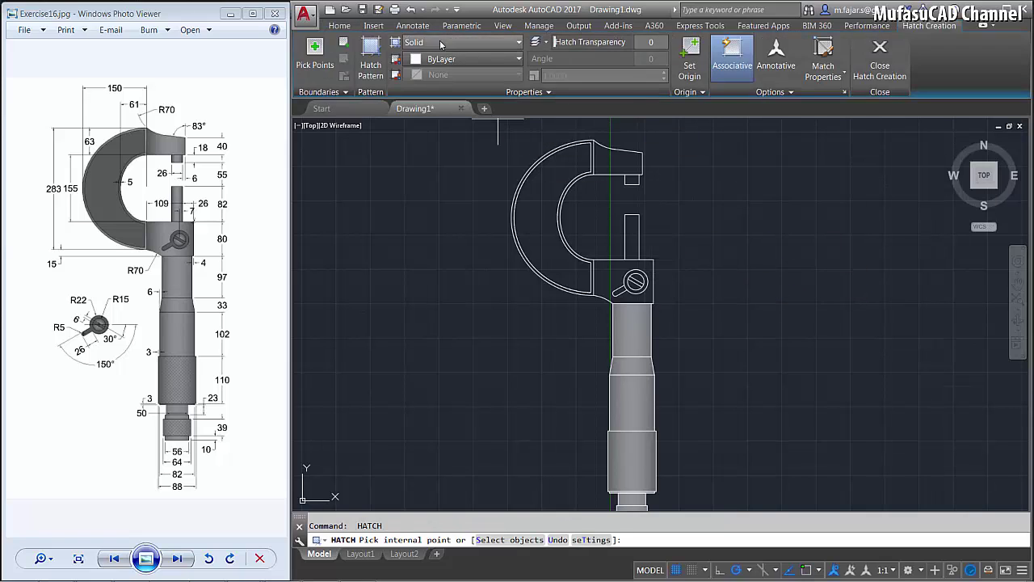
left_click(441, 44)
left_click(434, 73)
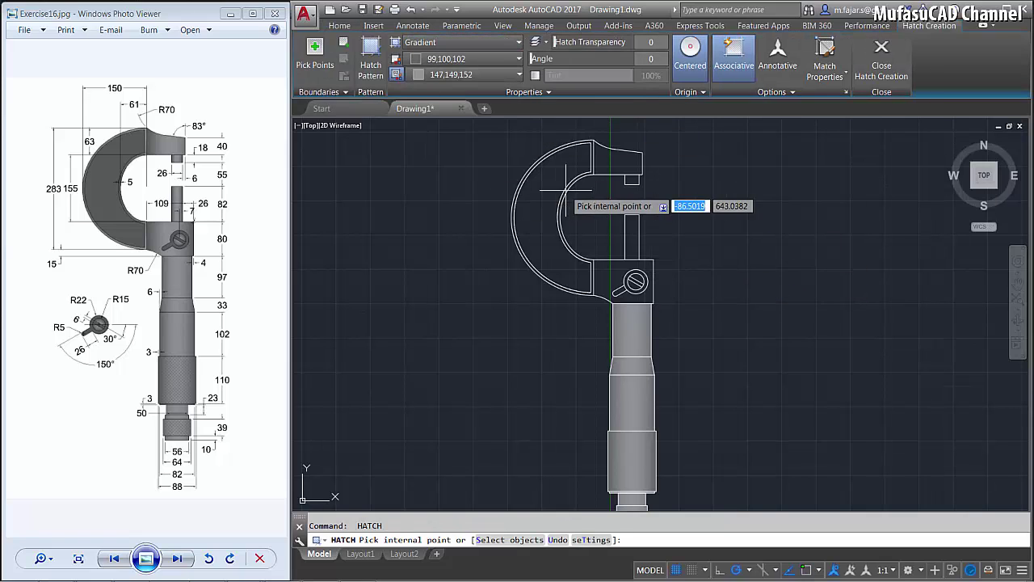
left_click(609, 164)
left_click(623, 281)
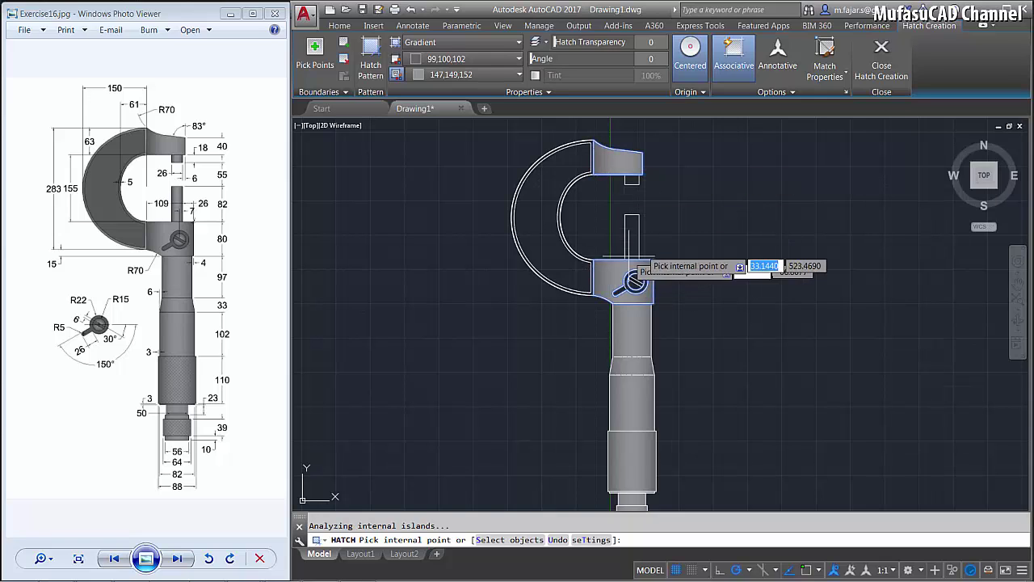
key("Return")
key("Return")
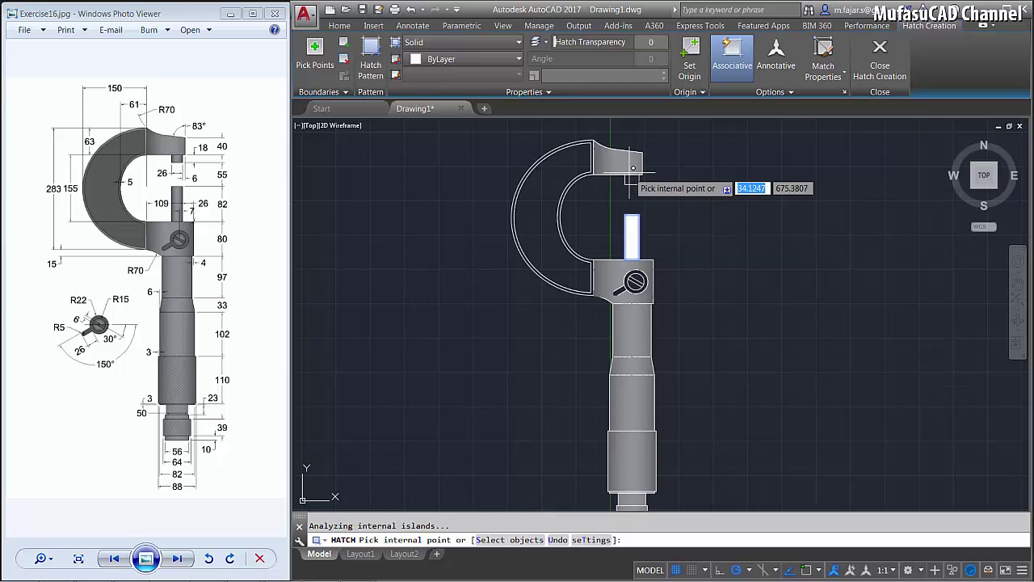
Gradient-fill the small anvil square under the jaw and finish the hatch.
left_click(632, 179)
left_click(438, 42)
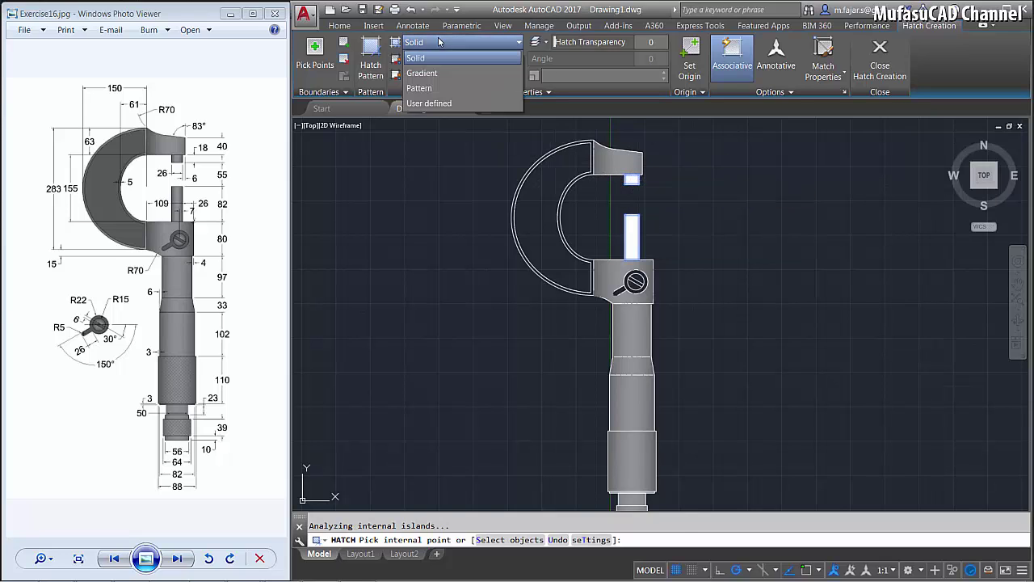
left_click(422, 73)
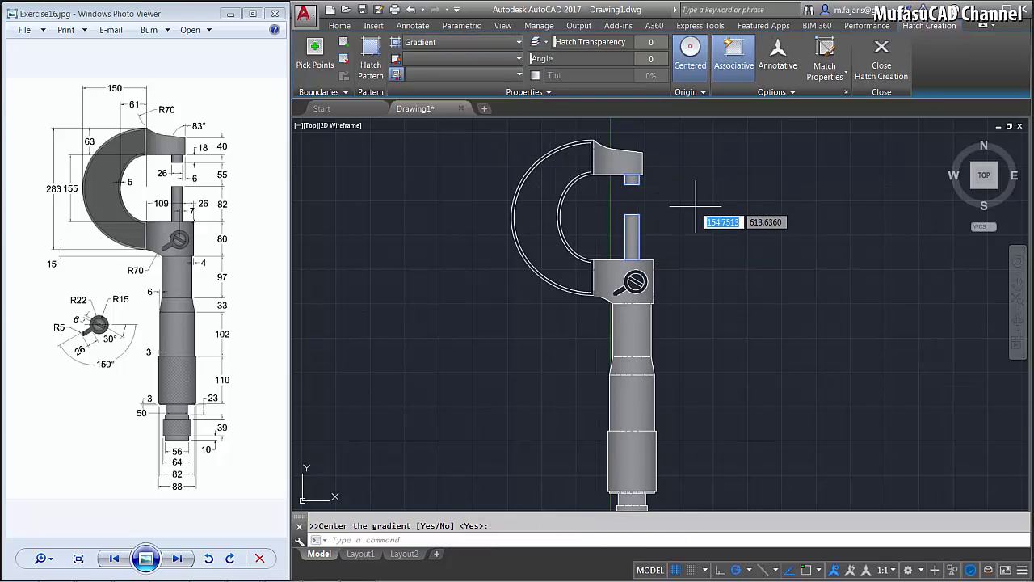
key("Return")
scroll(676, 231, "up", 1)
scroll(665, 277, "up", 1)
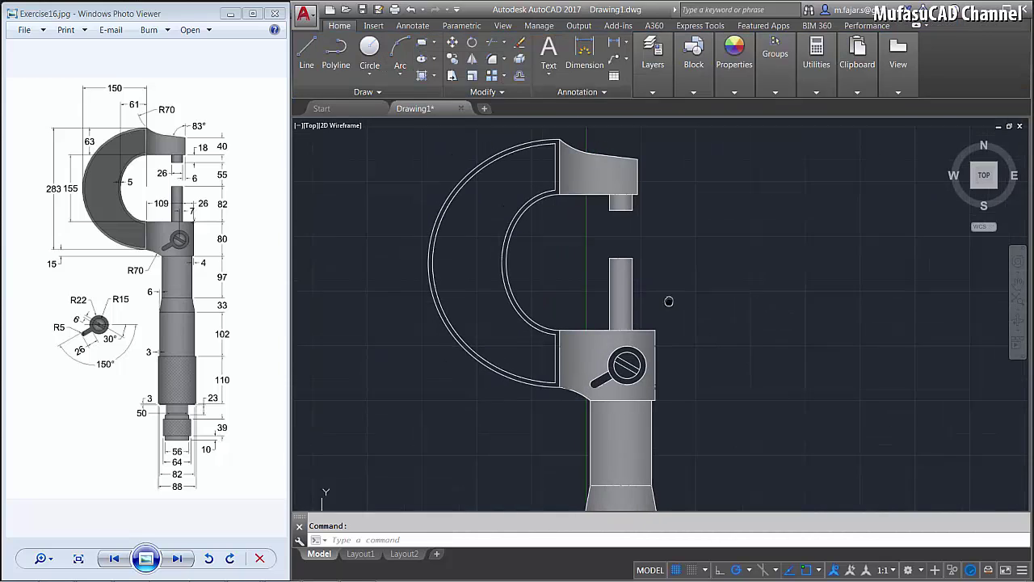
scroll(668, 300, "up", 1)
Fill the inside of the clamp knob with the GR_SPHER spherical gradient.
key("Return")
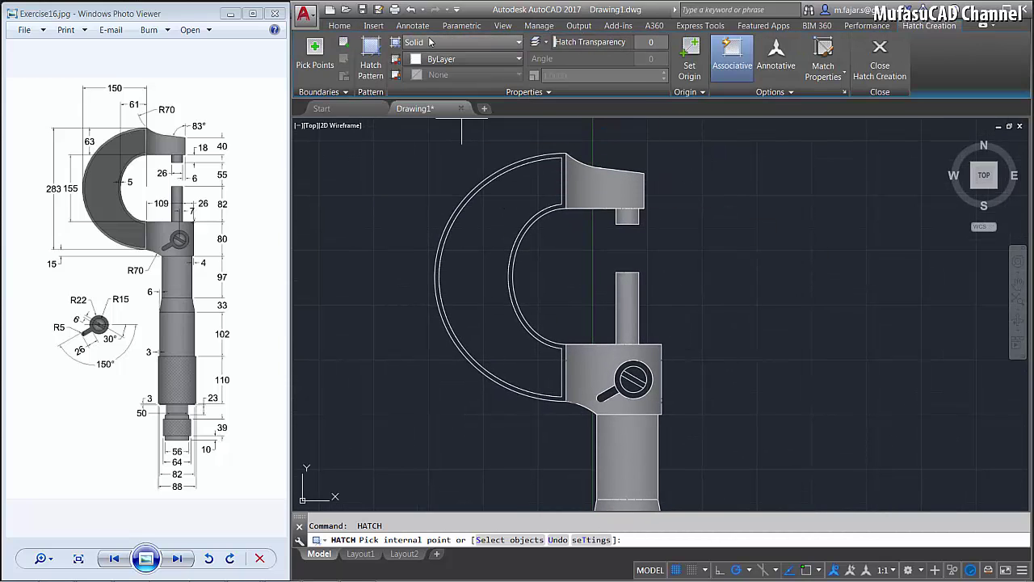
left_click(436, 42)
left_click(422, 73)
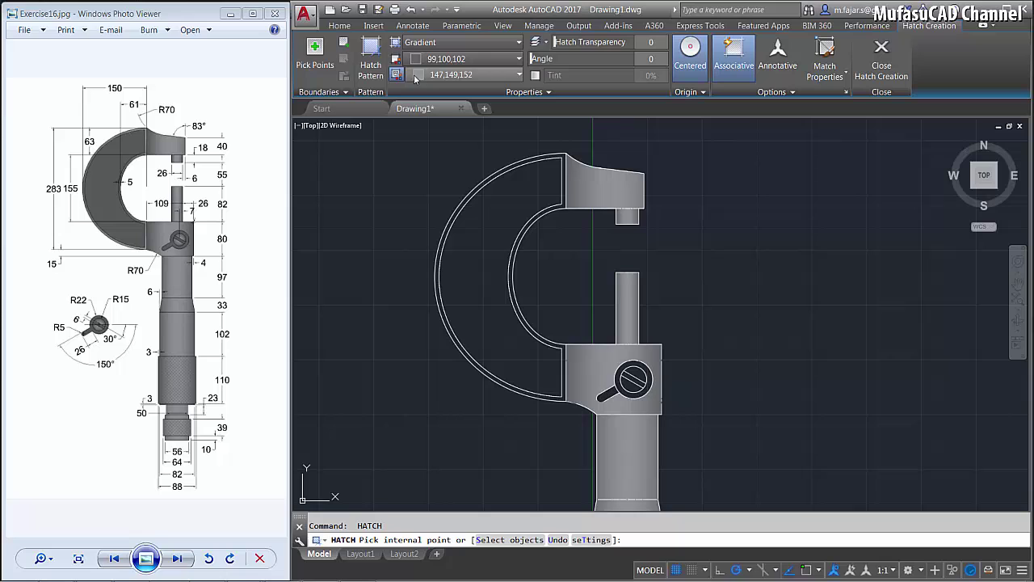
left_click(372, 75)
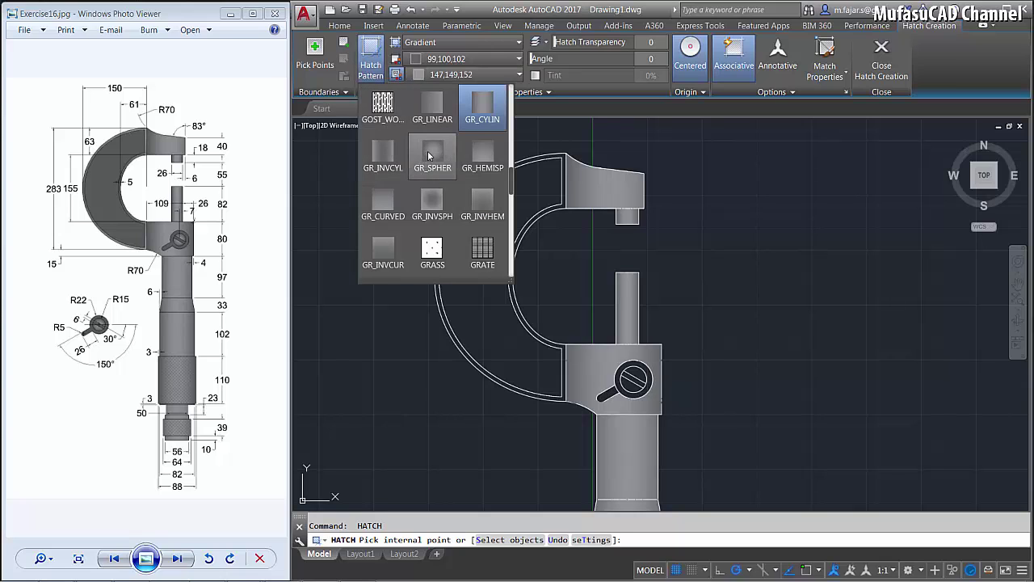
left_click(433, 154)
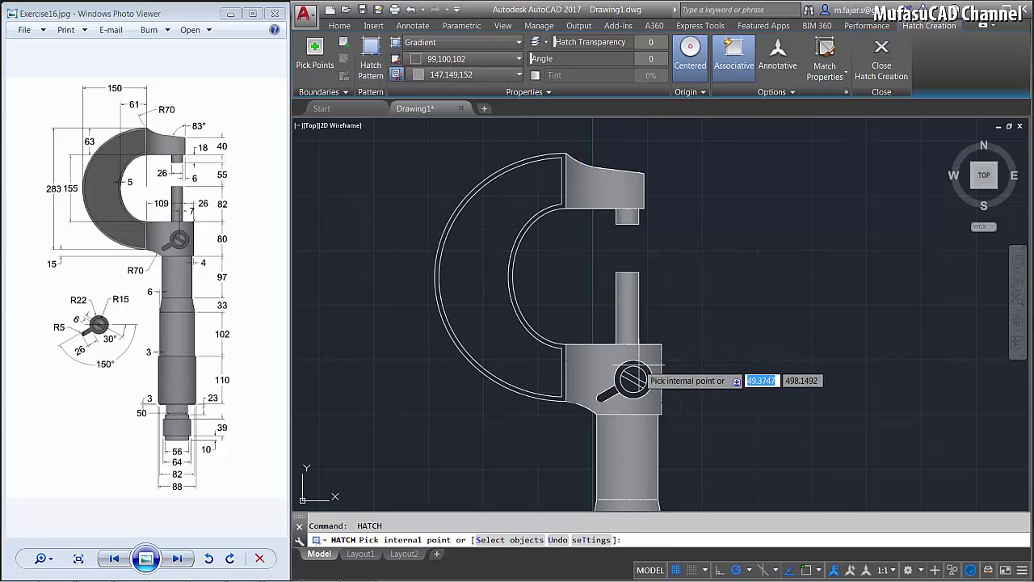
scroll(649, 395, "up", 1)
scroll(635, 382, "up", 1)
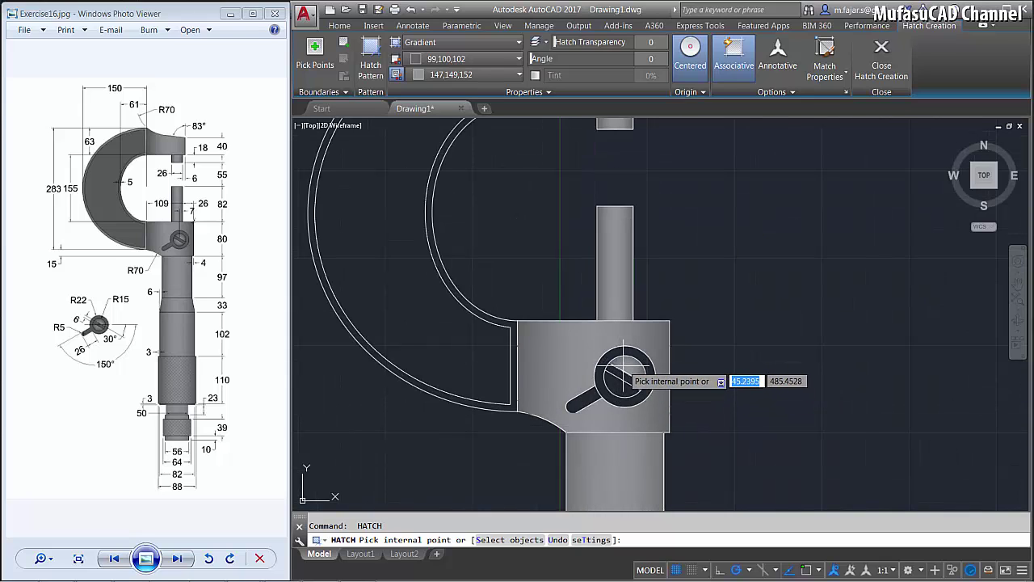
left_click(626, 366)
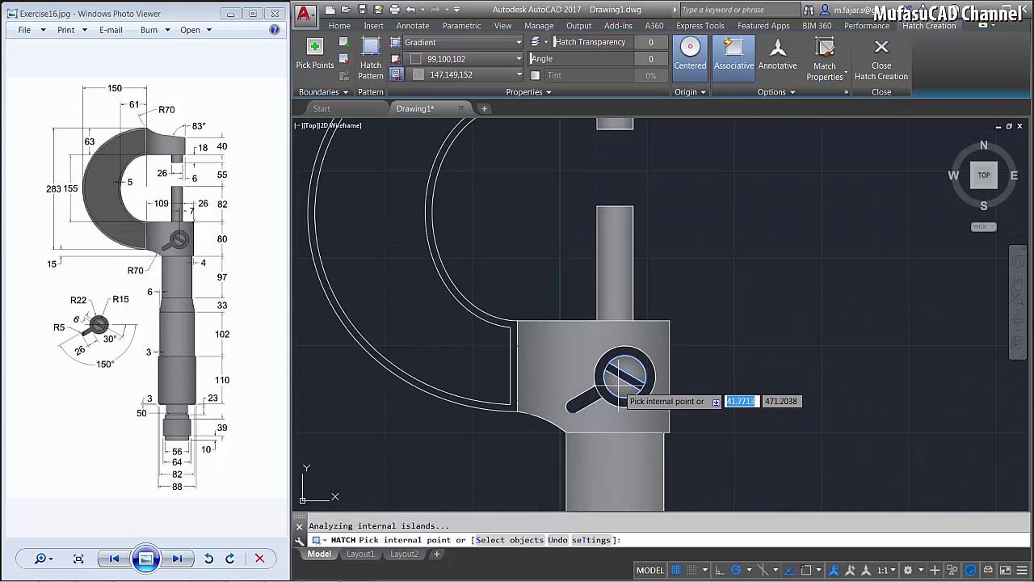
key("Return")
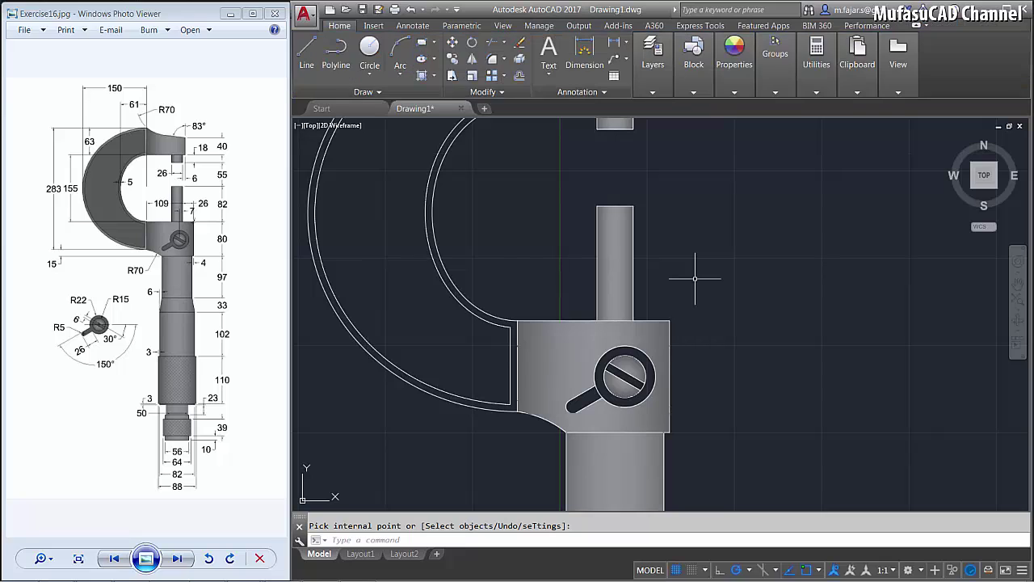
Fill the knob circle and handle with solid grey 99,100,102.
key("Return")
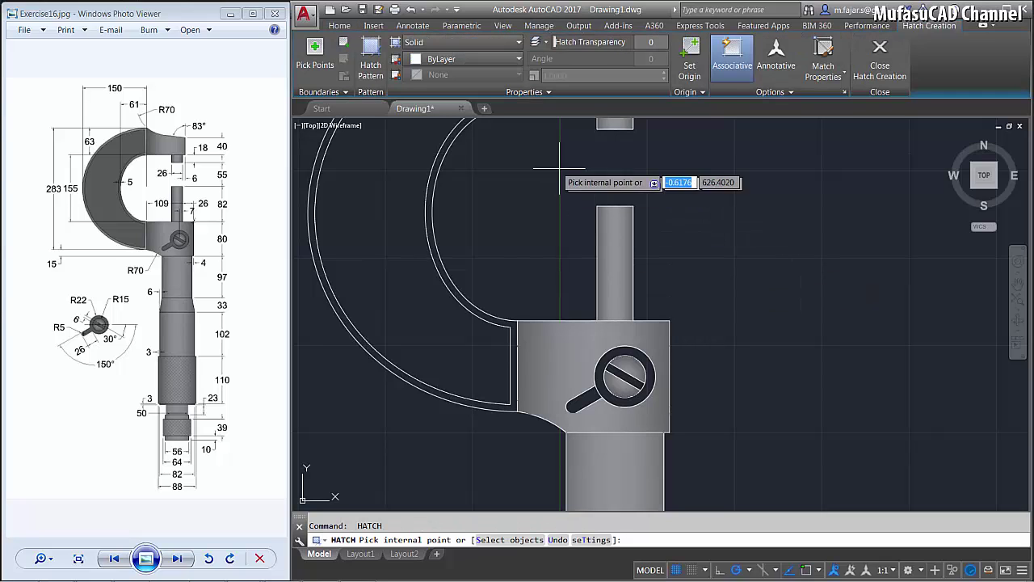
left_click(474, 44)
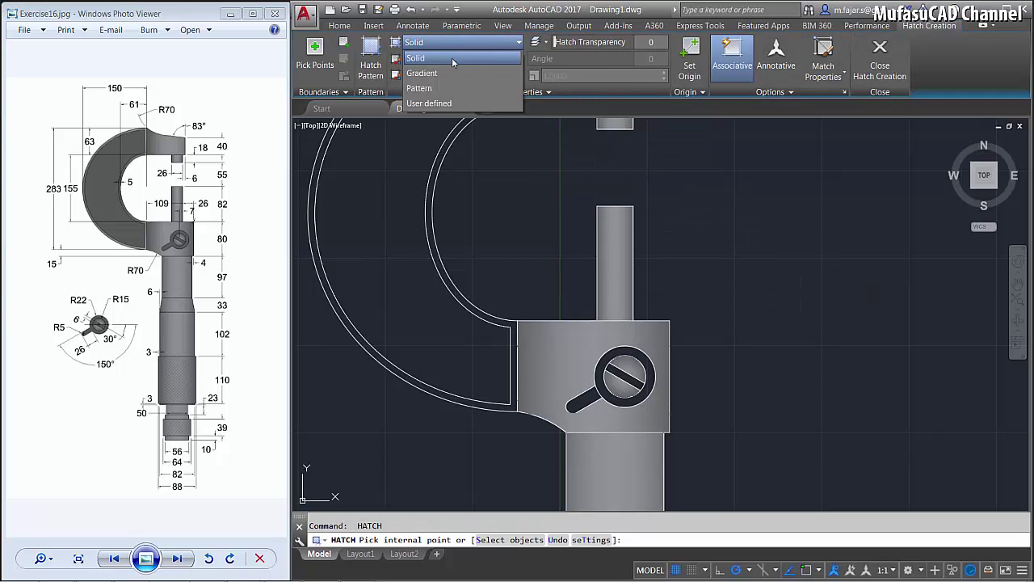
left_click(447, 60)
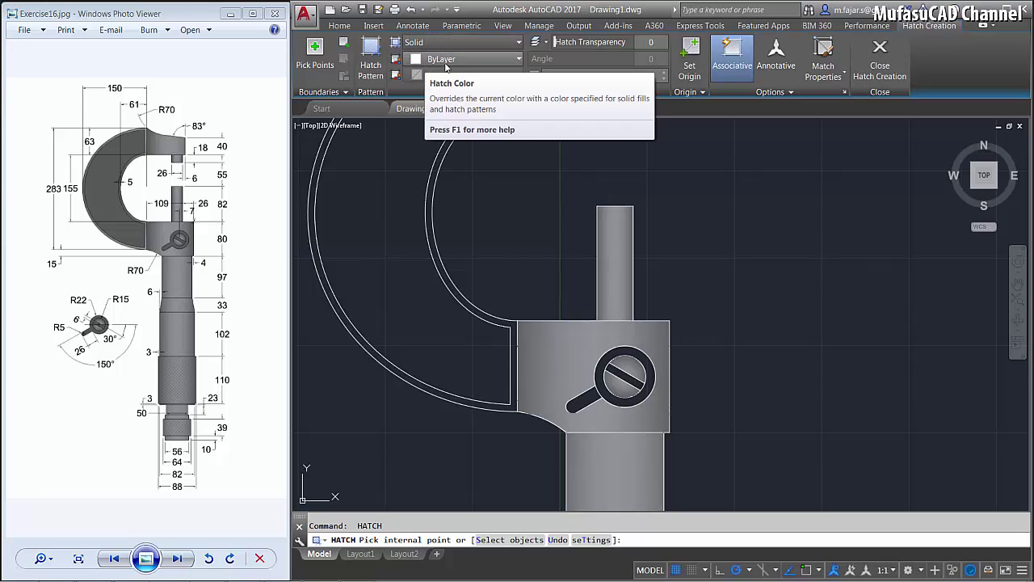
left_click(458, 61)
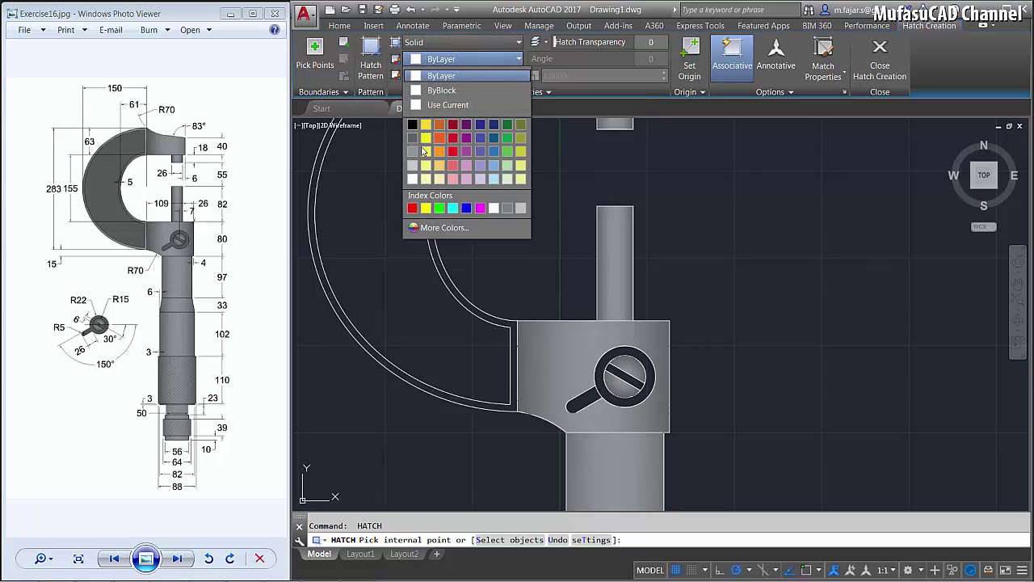
left_click(413, 142)
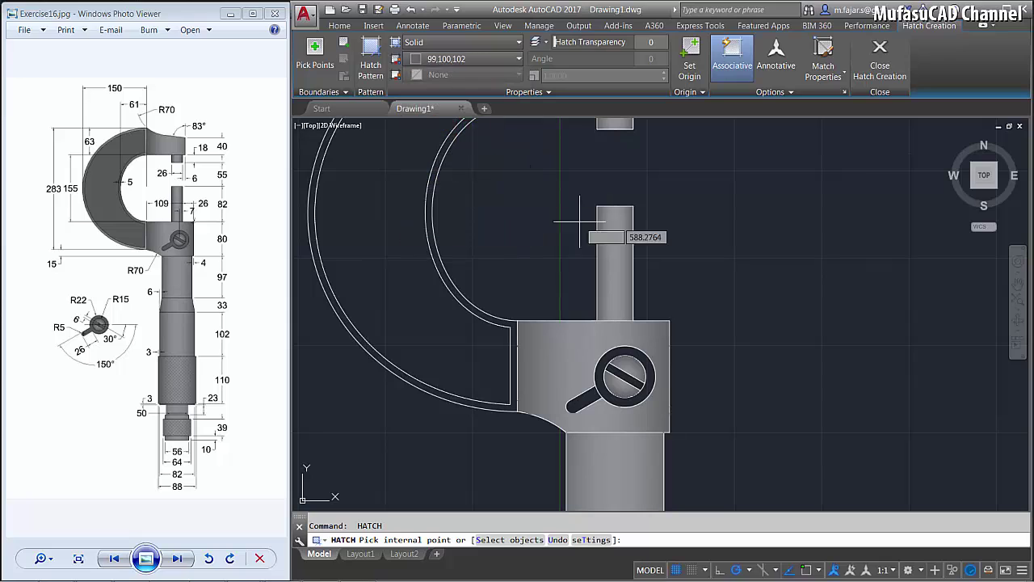
left_click(645, 358)
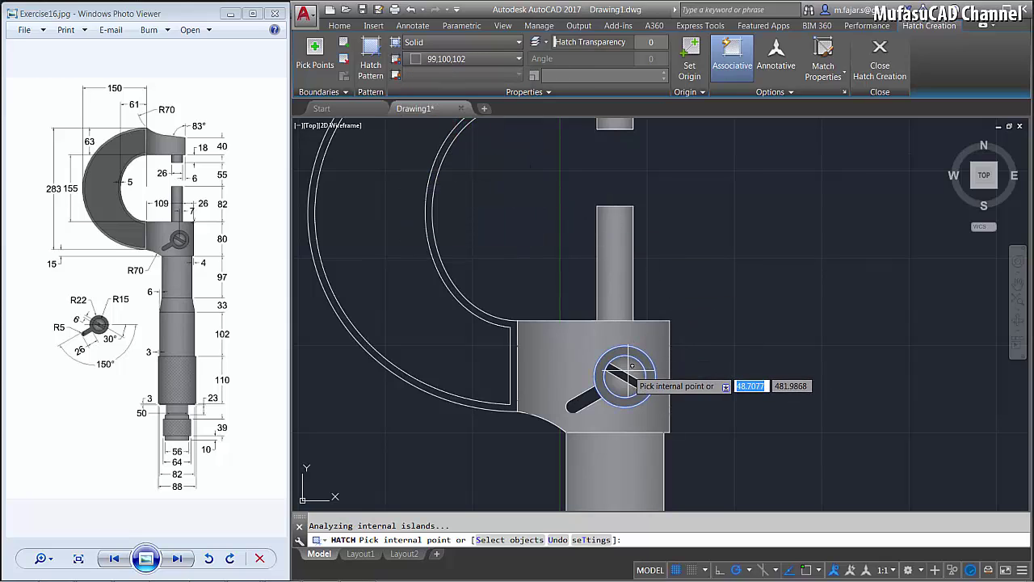
left_click(583, 395)
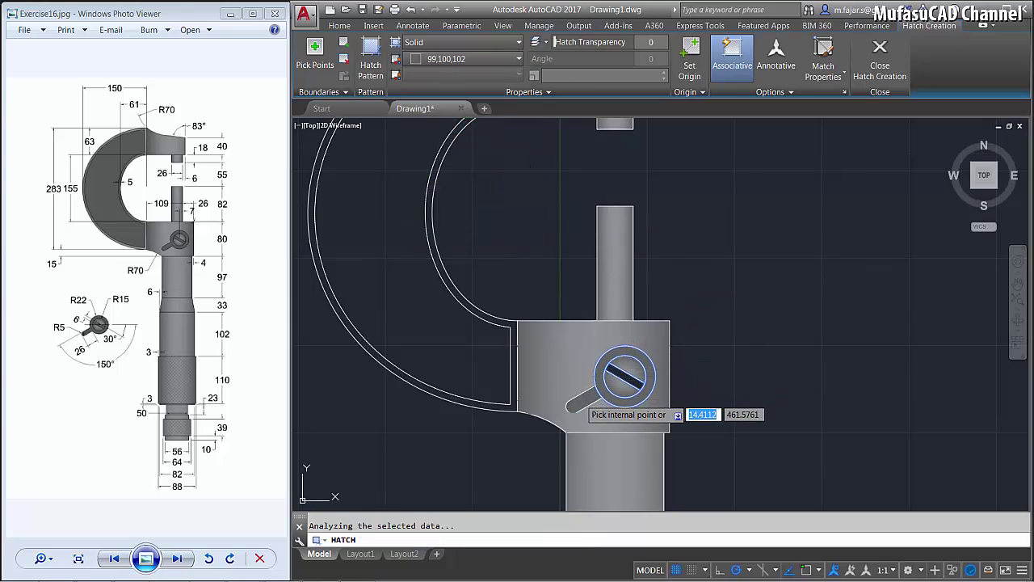
key("Return")
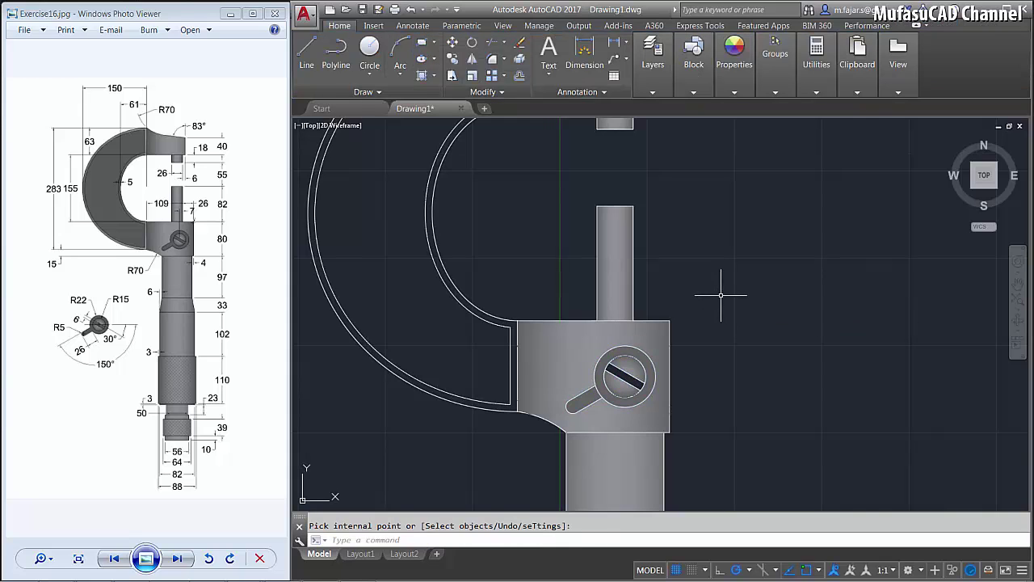
scroll(721, 295, "down", 2)
Fill the C-shaped frame with solid grey 99,100,102.
scroll(729, 288, "down", 2)
scroll(729, 289, "up", 1)
scroll(651, 299, "up", 2)
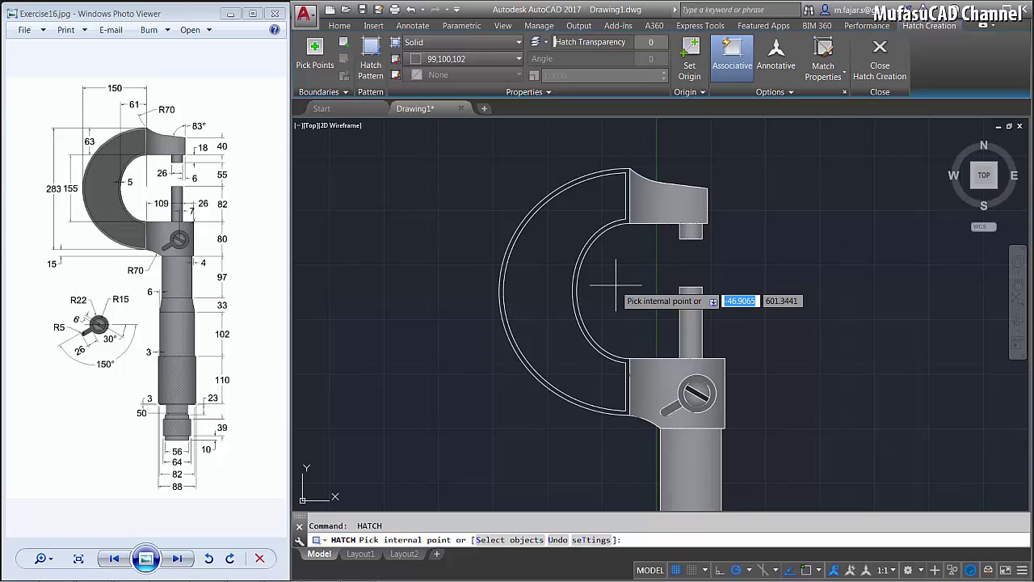
left_click(554, 233)
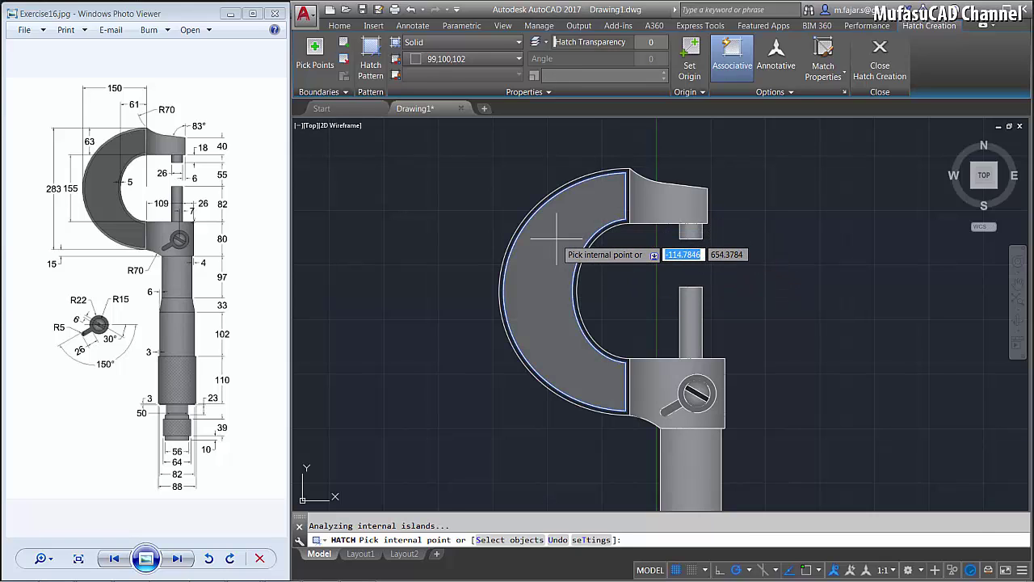
key("Return")
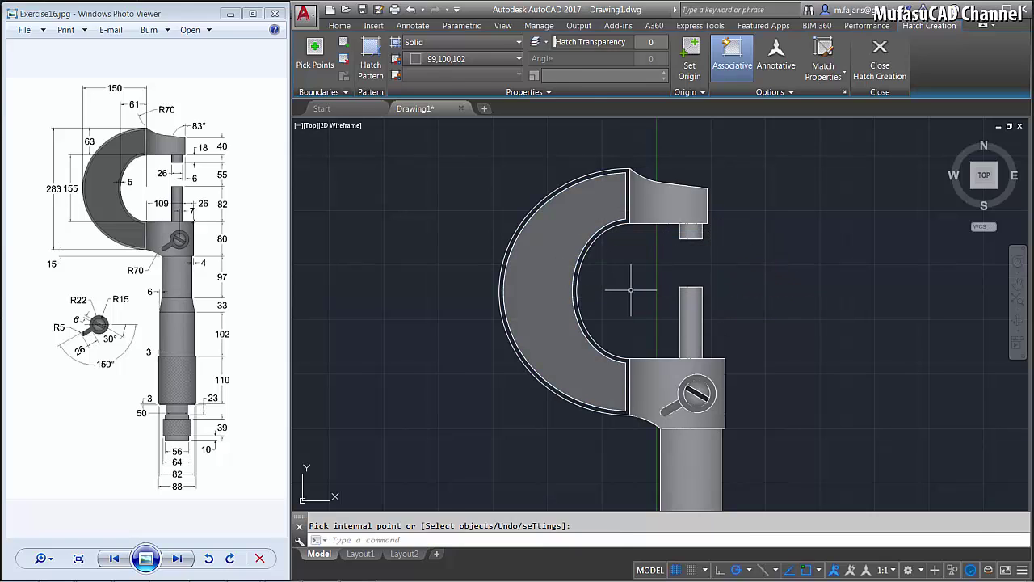
Fill the frame's outer rim band with lighter solid grey 147,149,152.
key("Return")
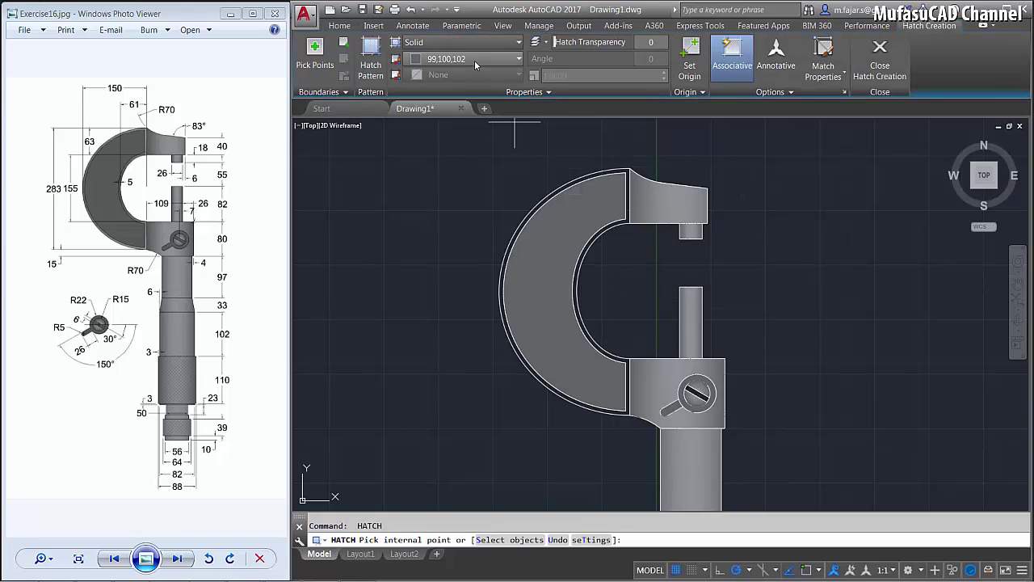
left_click(474, 59)
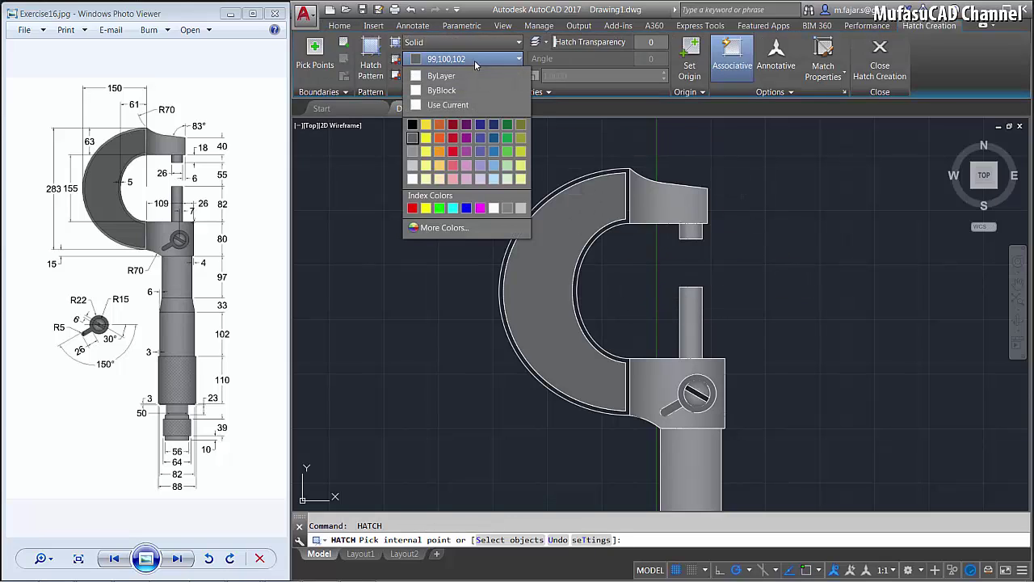
left_click(414, 154)
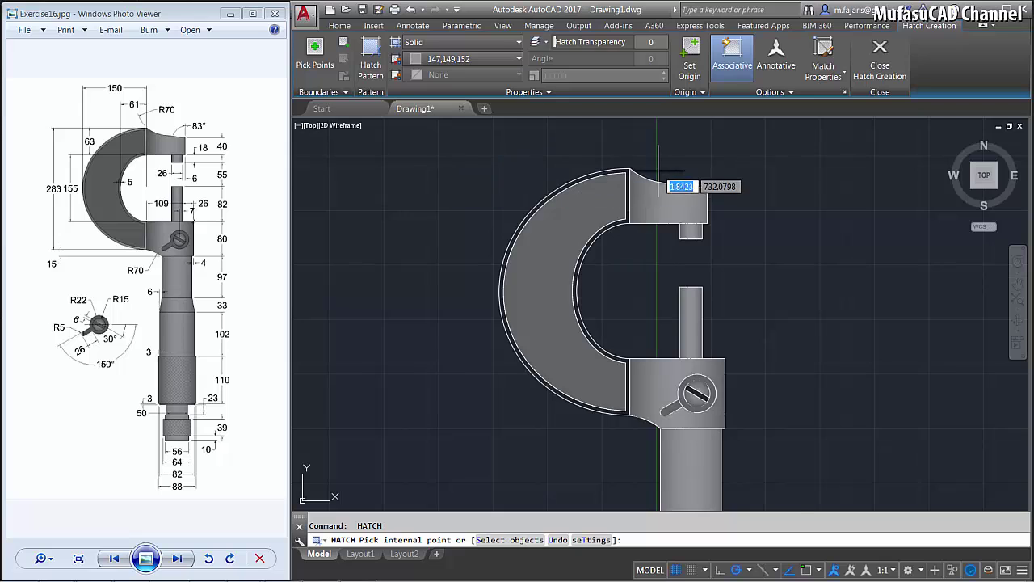
scroll(619, 170, "up", 4)
left_click(612, 174)
scroll(647, 242, "down", 3)
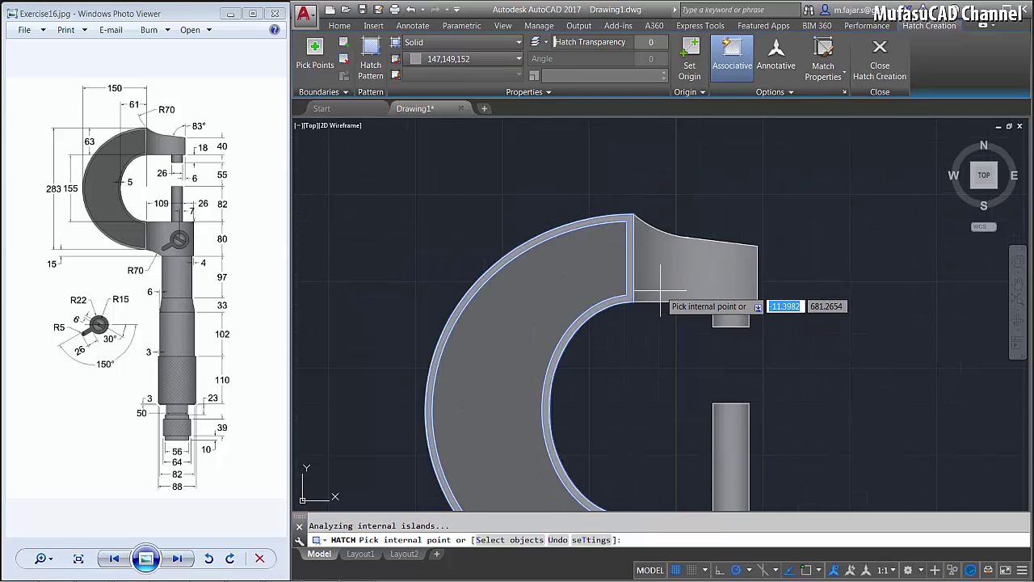
scroll(658, 323, "down", 3)
key("Return")
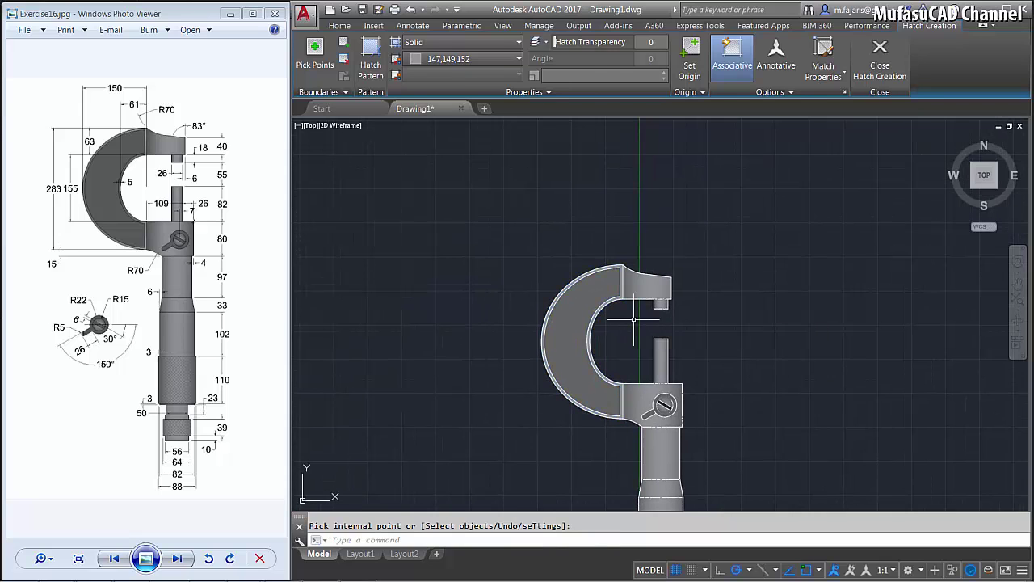
Centre the whole micrometer in view and regenerate the drawing with REGEN.
scroll(731, 324, "down", 2)
mouse_move(744, 342)
middle_mouse_down()
mouse_move(711, 254)
mouse_move(701, 272)
middle_mouse_up()
scroll(692, 308, "up", 2)
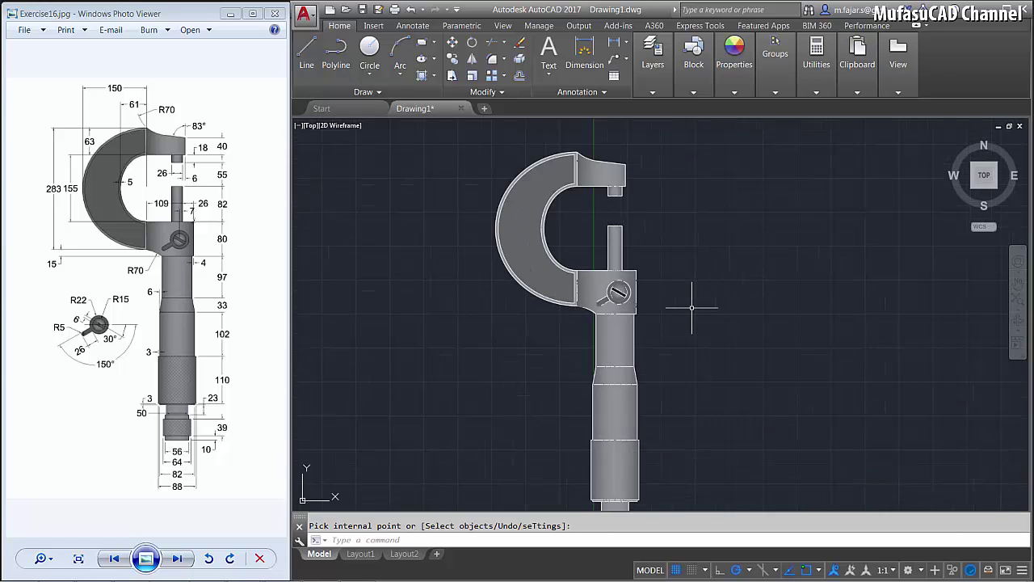
mouse_move(693, 312)
middle_mouse_down()
mouse_move(720, 300)
mouse_move(724, 278)
middle_mouse_up()
type("regen")
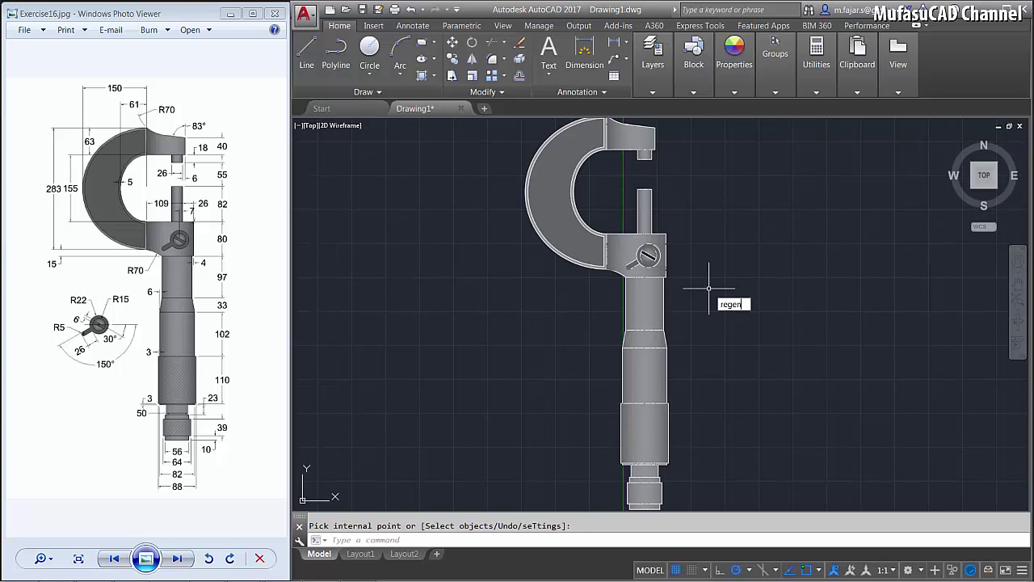
key("Return")
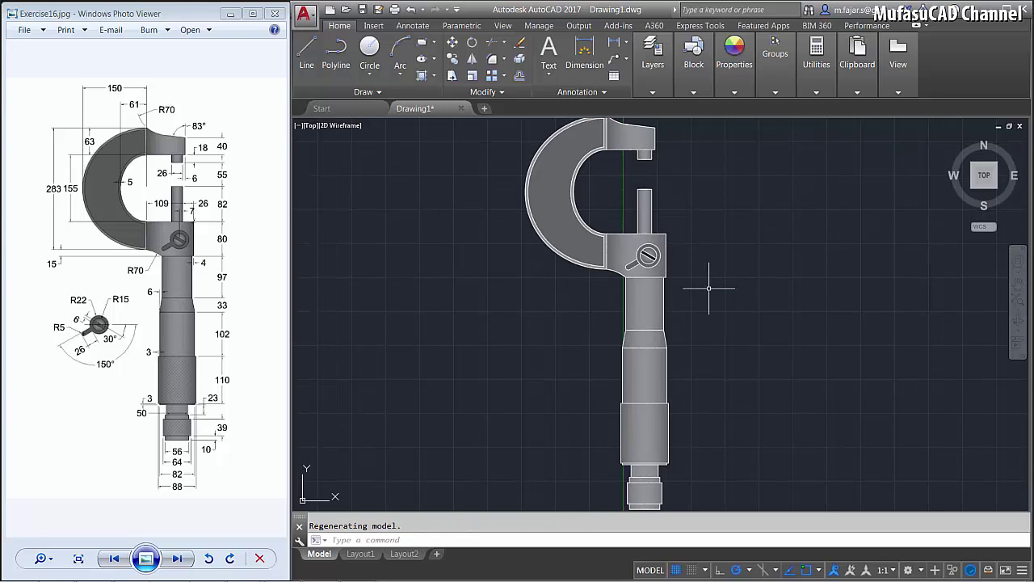